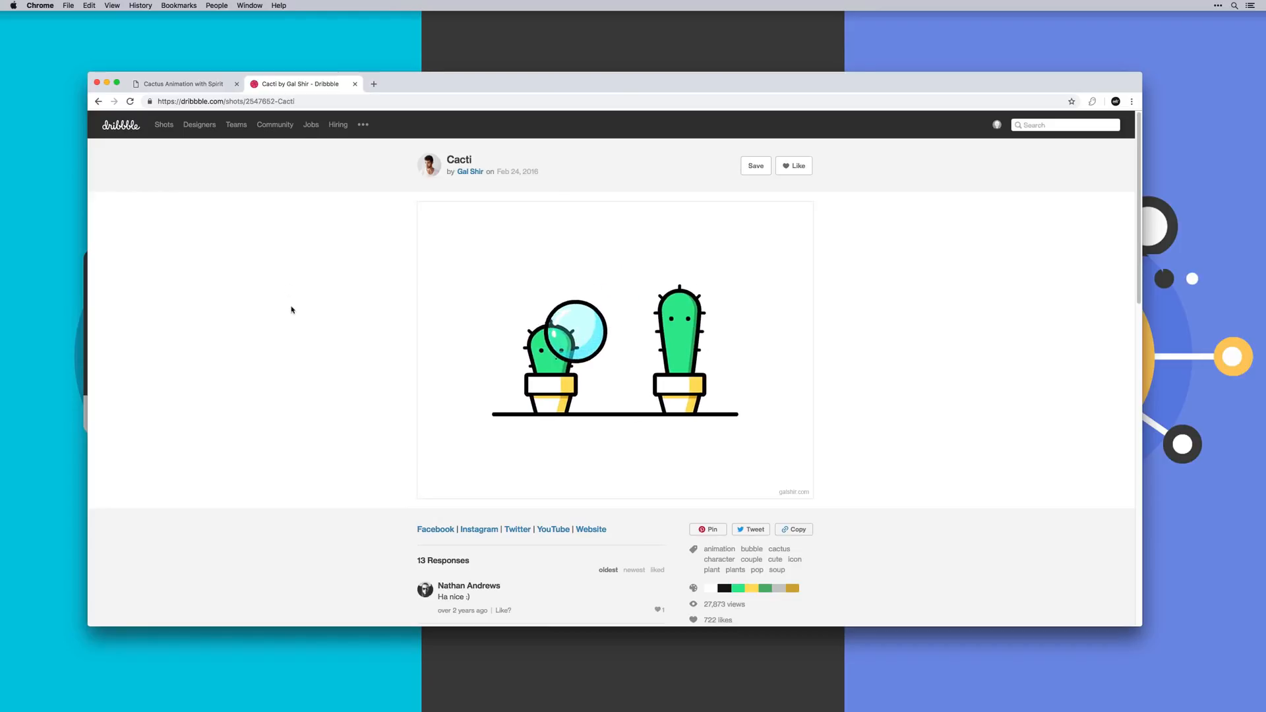
- Switch to the cactus artwork in Illustrator, expand Layer 1 in a widened layer list, and select the ground line
left_click(190, 83)
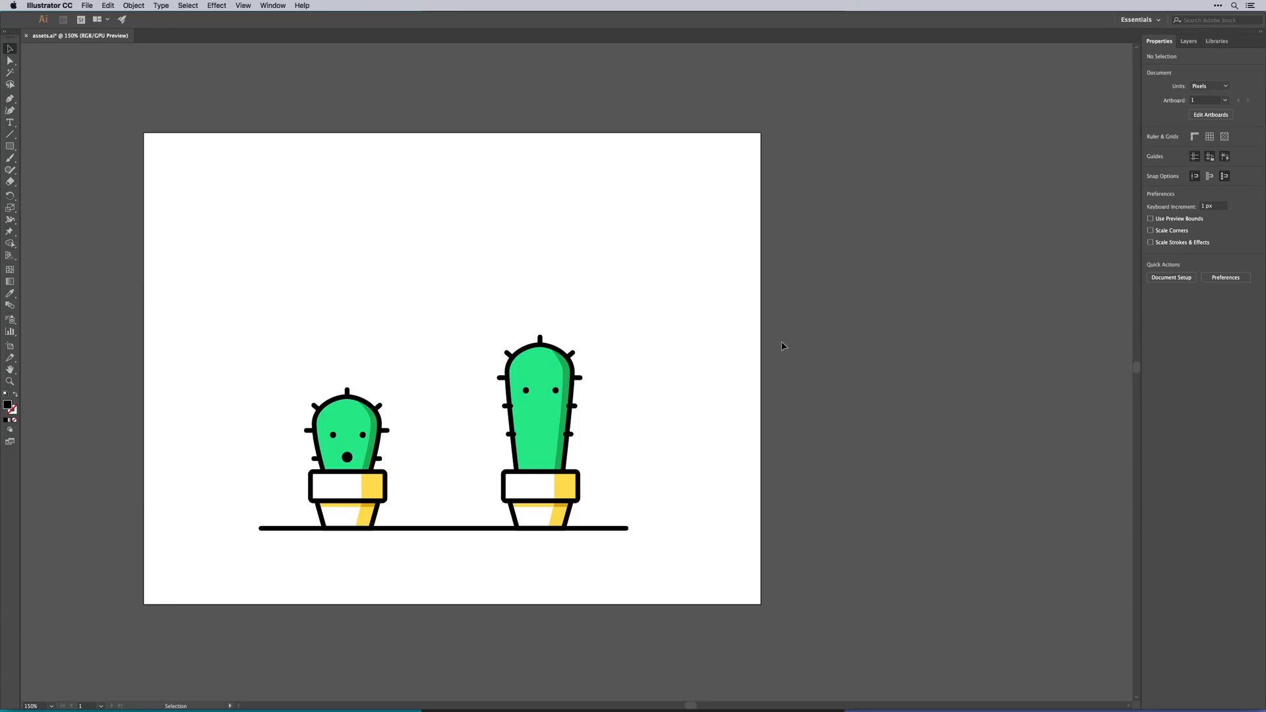
left_click(1191, 42)
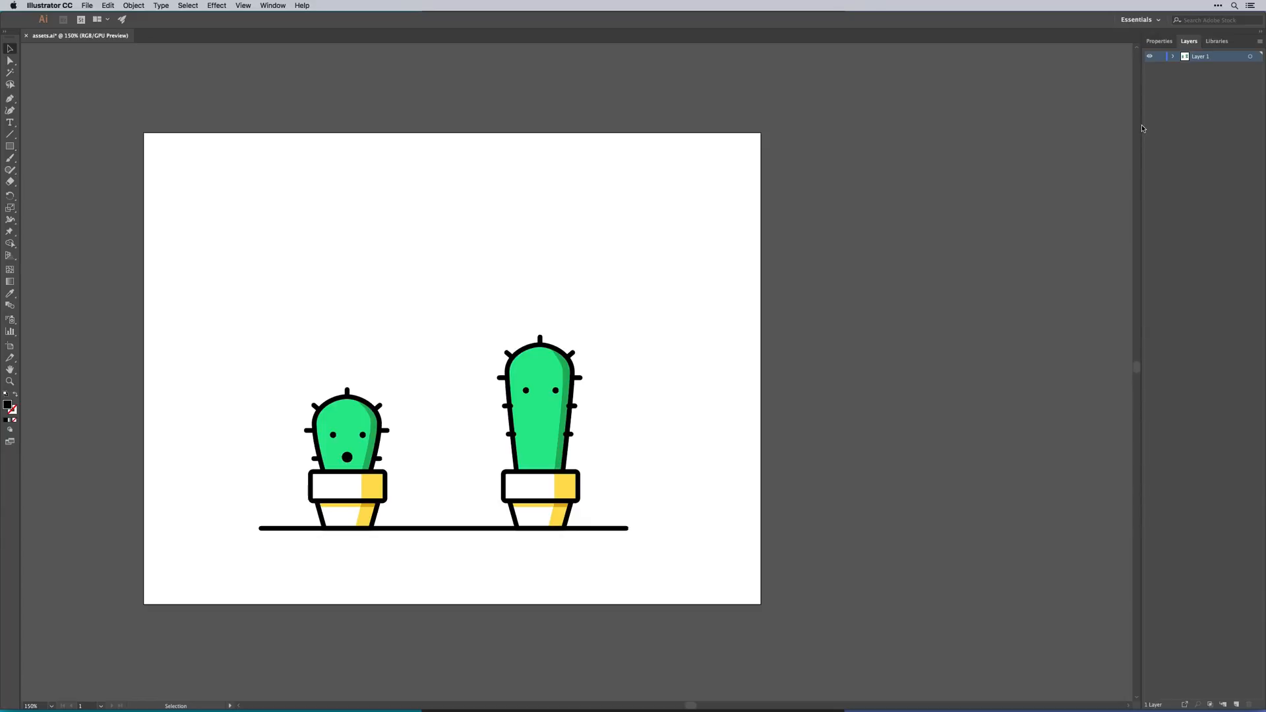
left_click_drag(1143, 129, 816, 132)
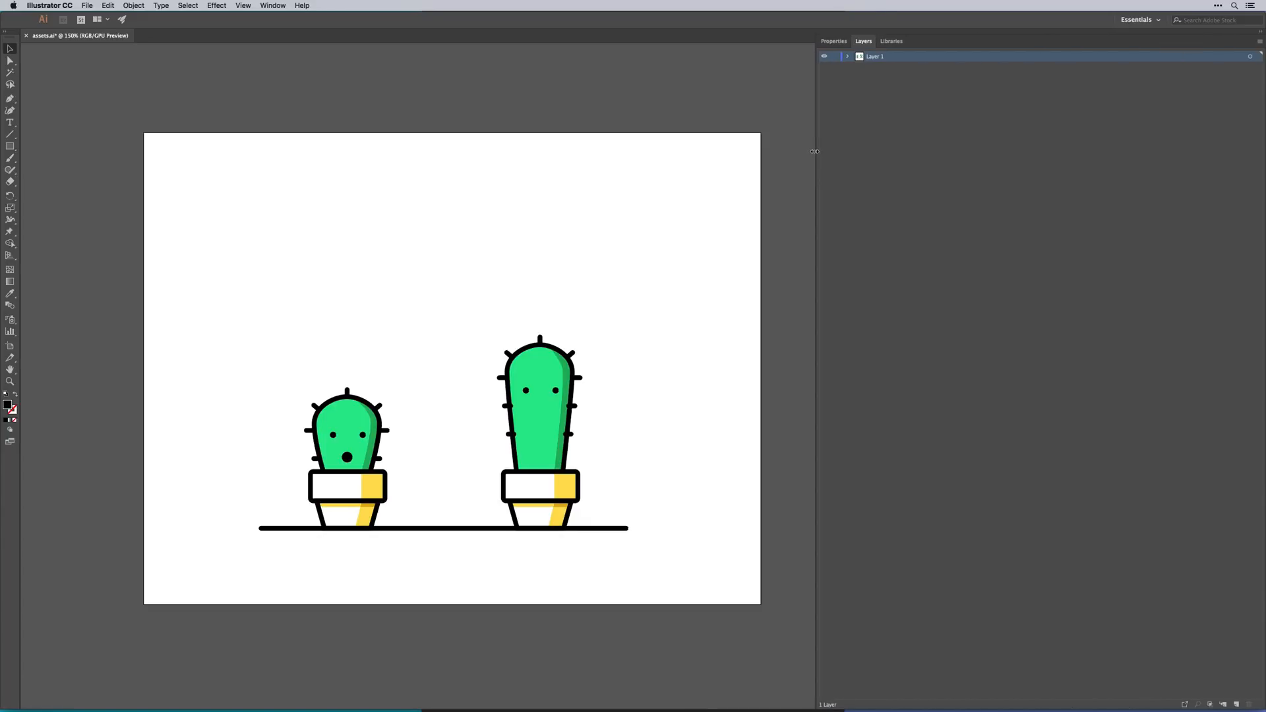
left_click(846, 56)
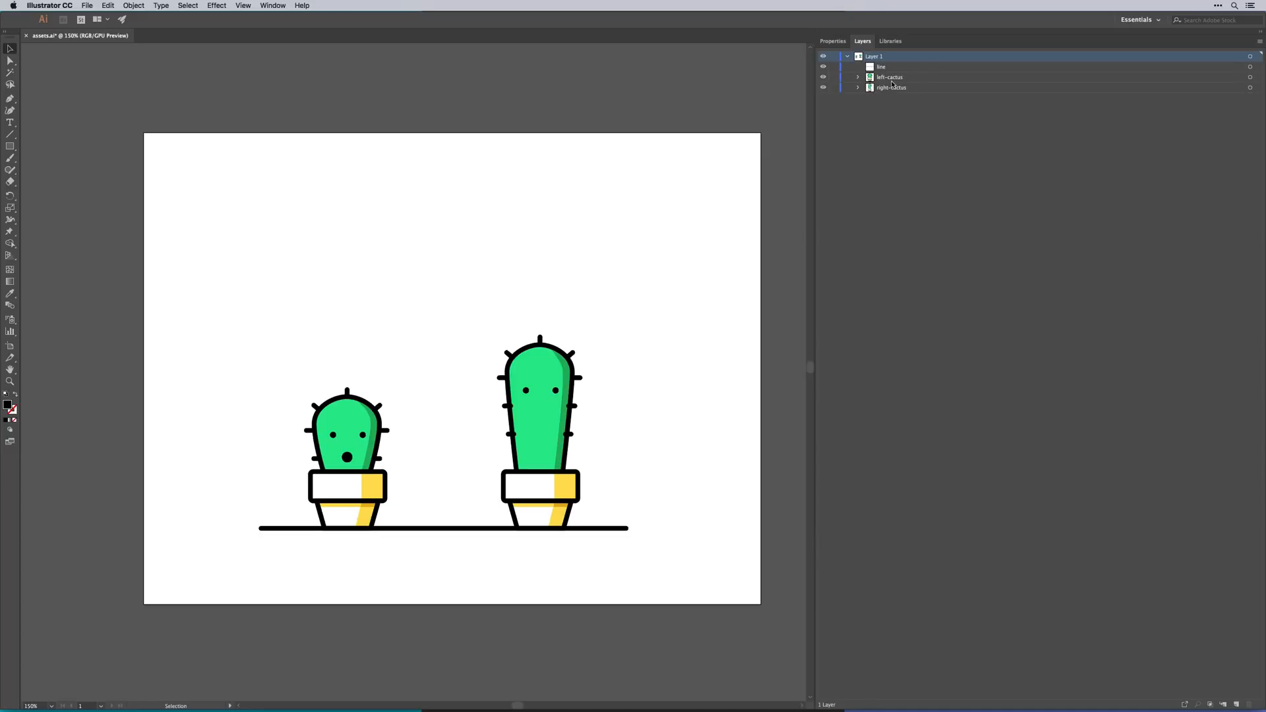
left_click(1251, 68)
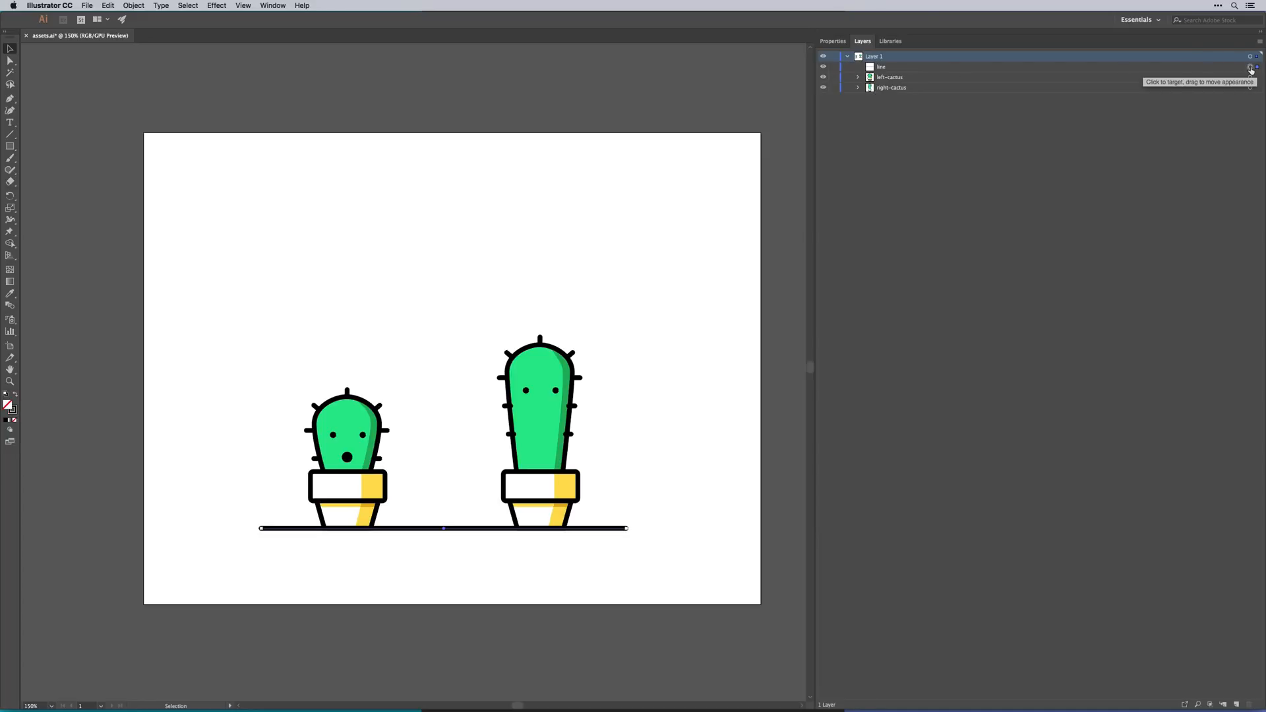
left_click(894, 68)
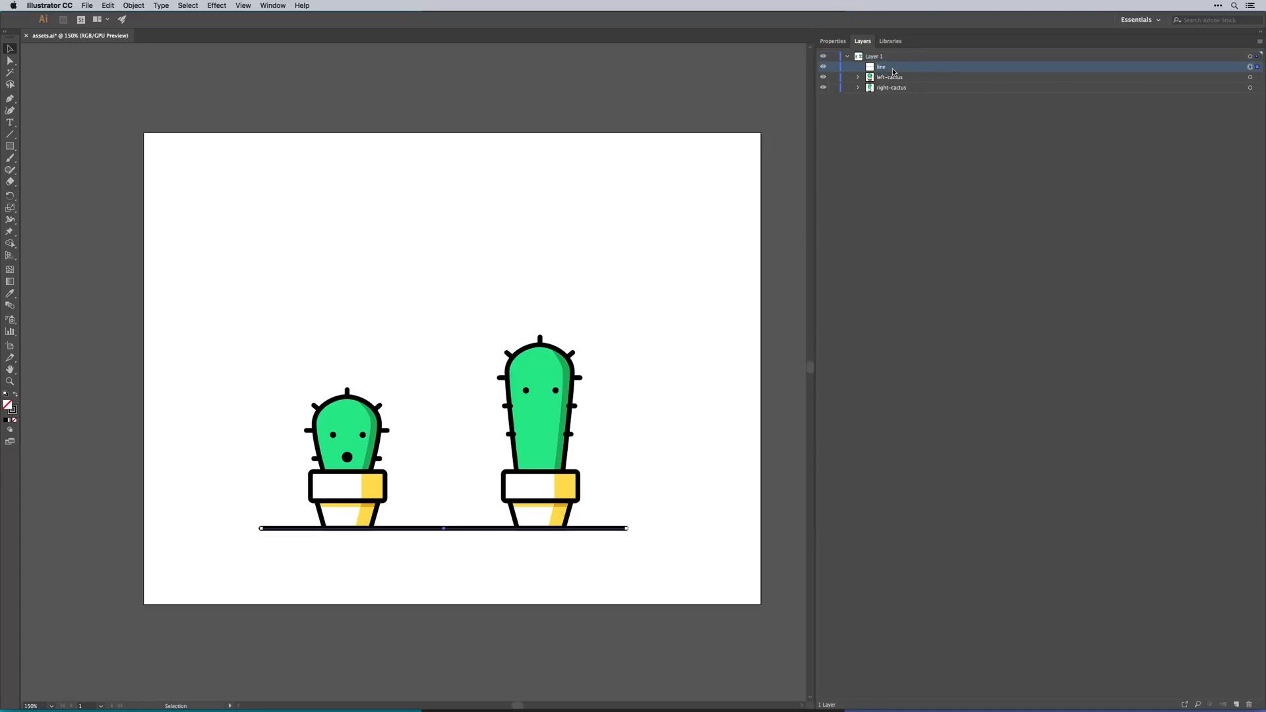
- Examine the left-cactus group by expanding it and its left-body, highlighting the whole group, the pot, the body and the mouth
left_click(900, 81)
left_click(859, 78)
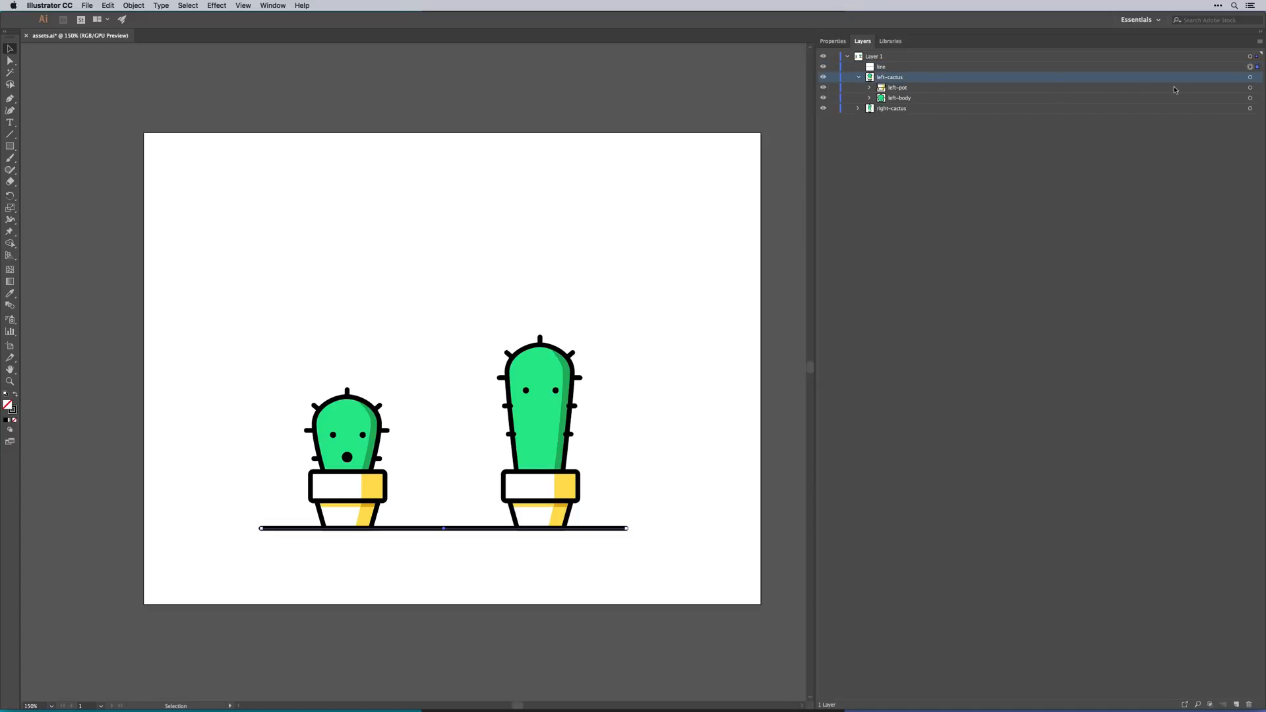
left_click(1251, 78)
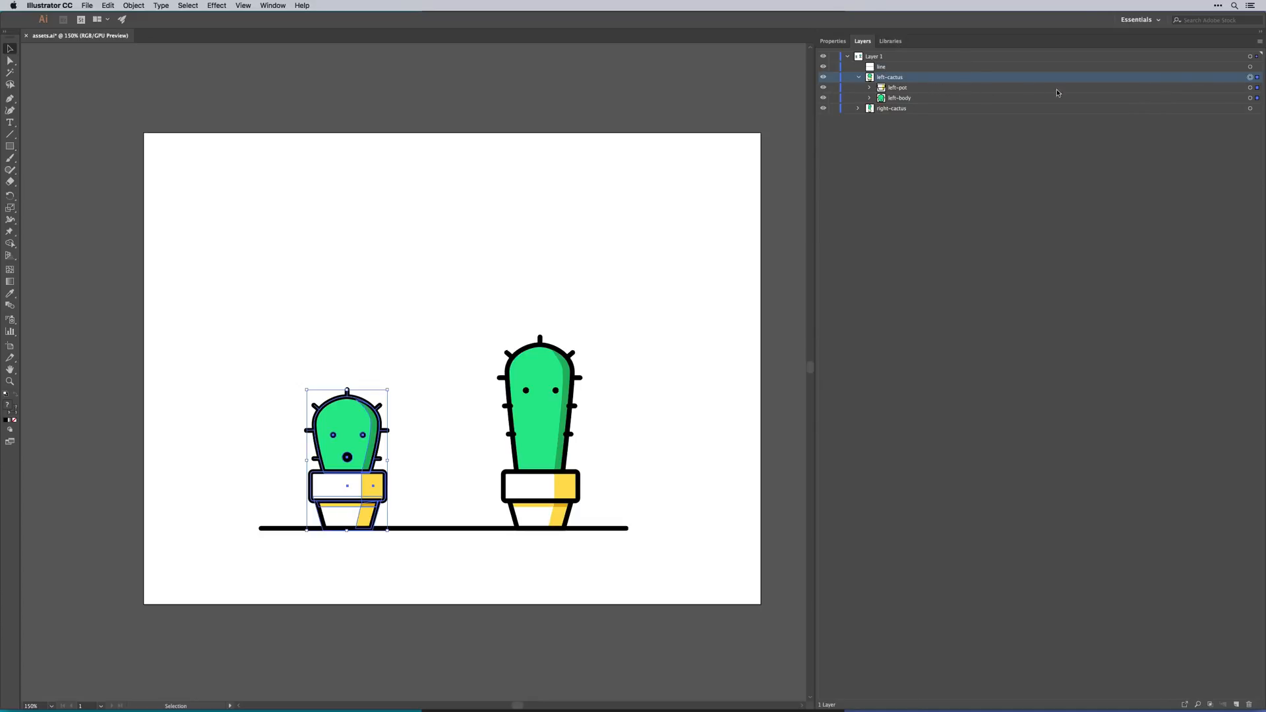
left_click(1251, 88)
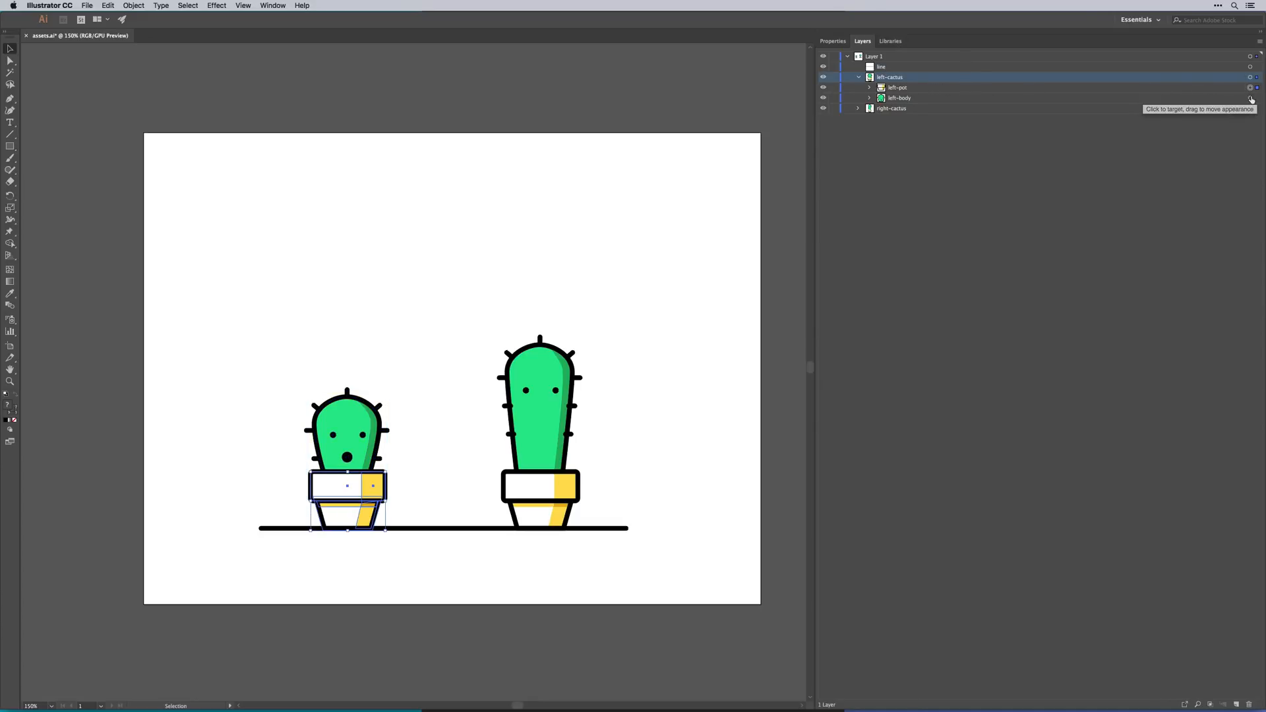
left_click(1251, 98)
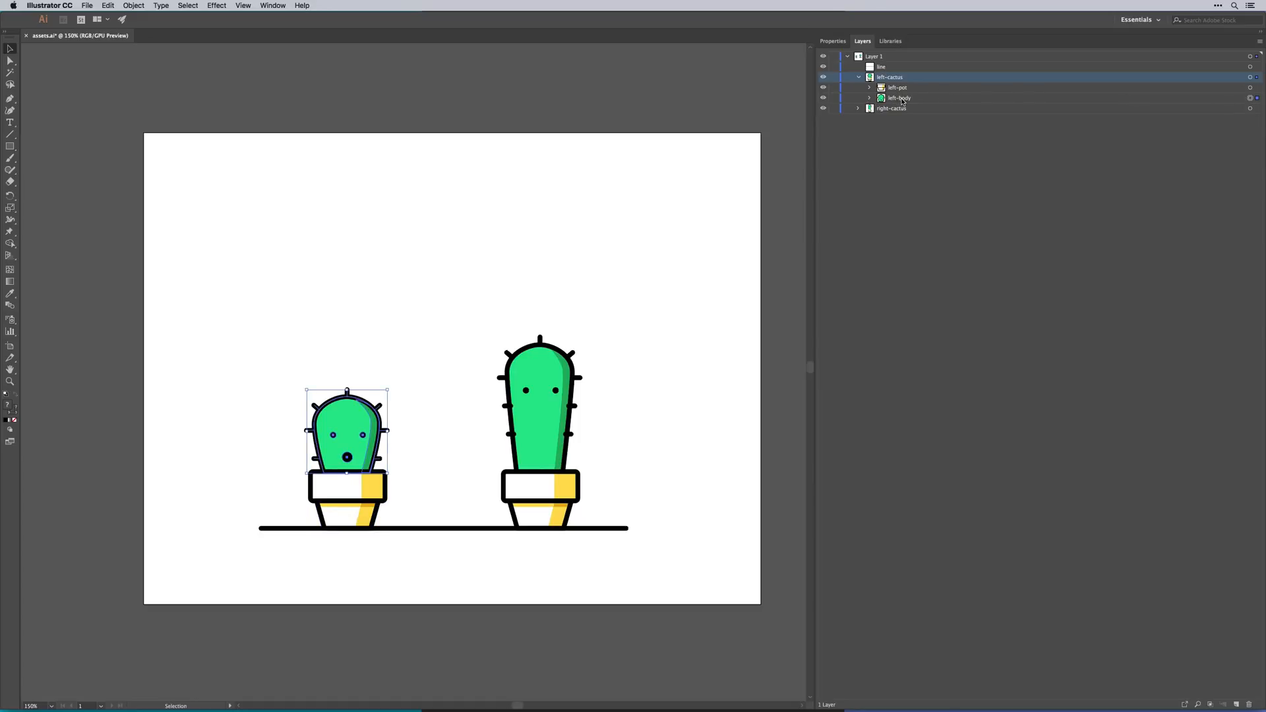
left_click(870, 97)
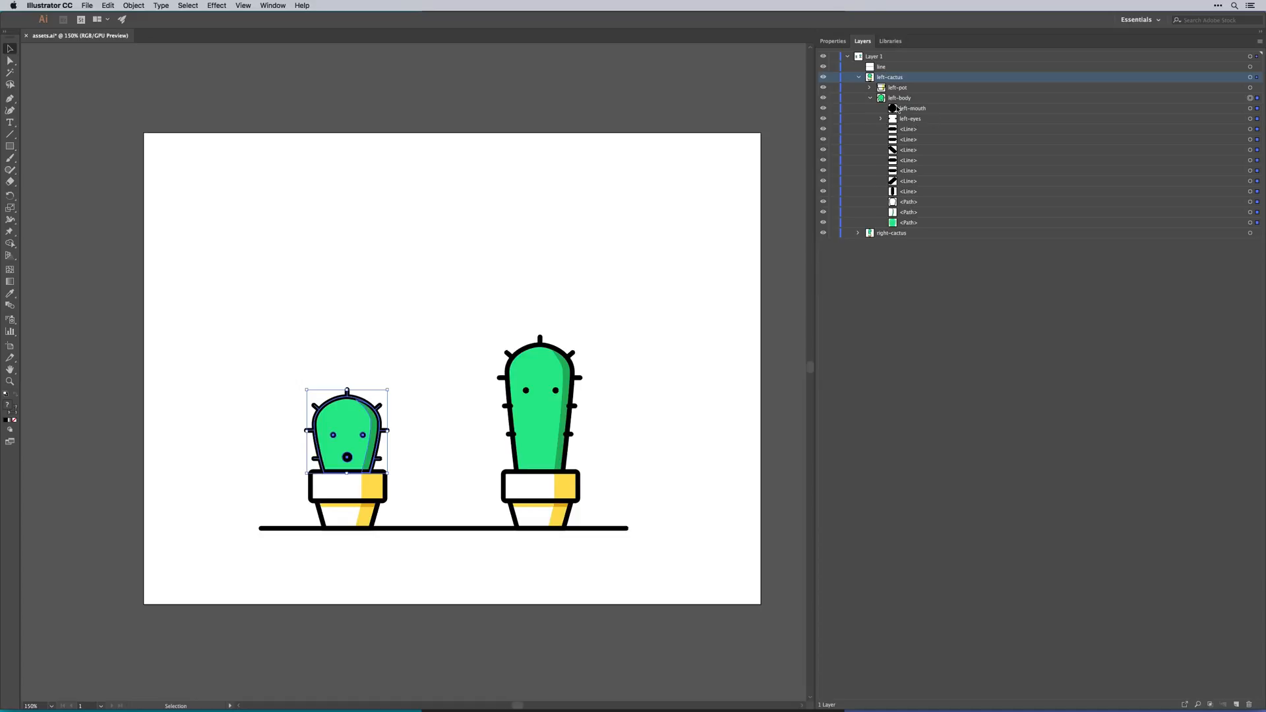
left_click(1251, 108)
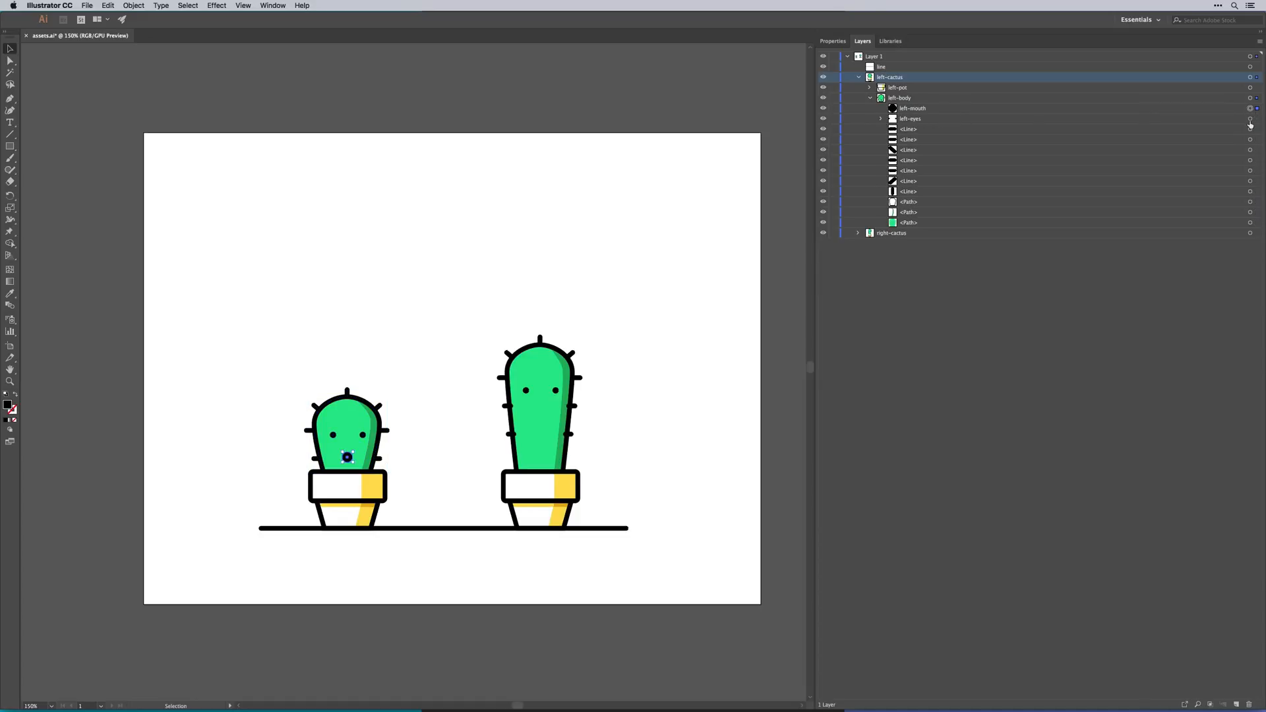
- Examine the right-cactus group by expanding it and its right-body, highlighting the pot, the body and the eyes
left_click(858, 233)
left_click(1250, 243)
left_click(1251, 254)
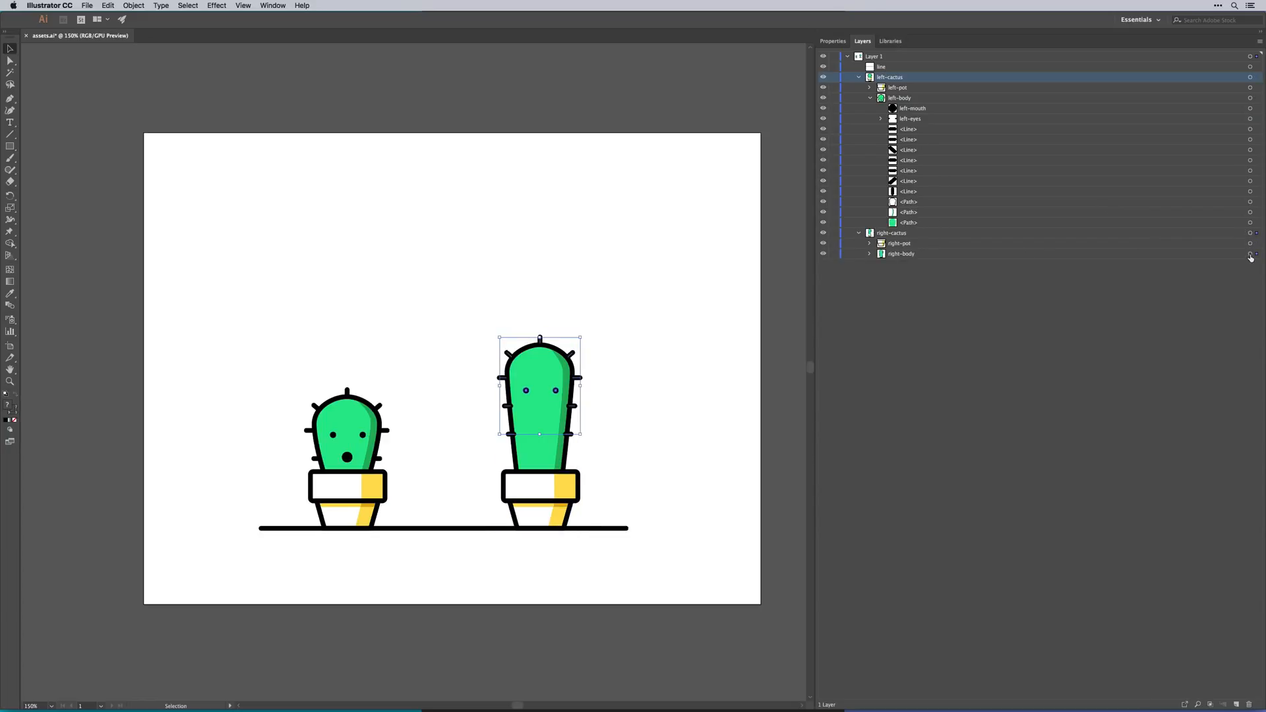
left_click(870, 254)
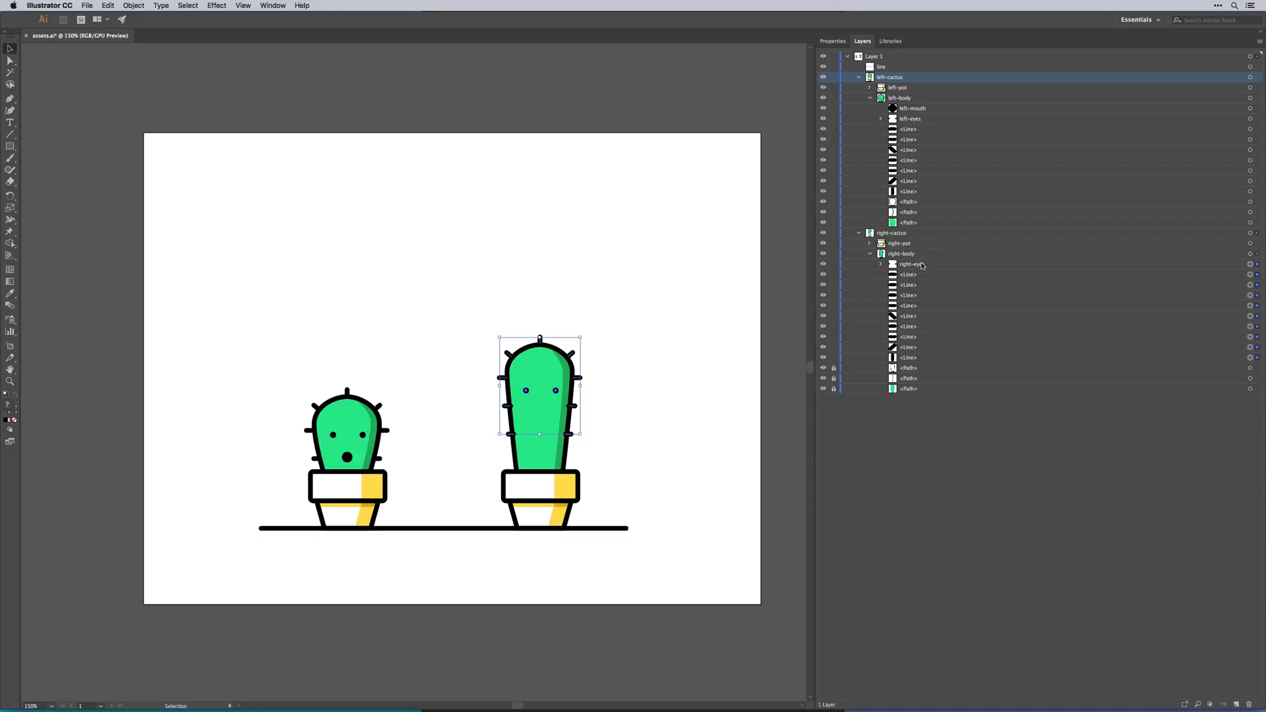
left_click(1251, 264)
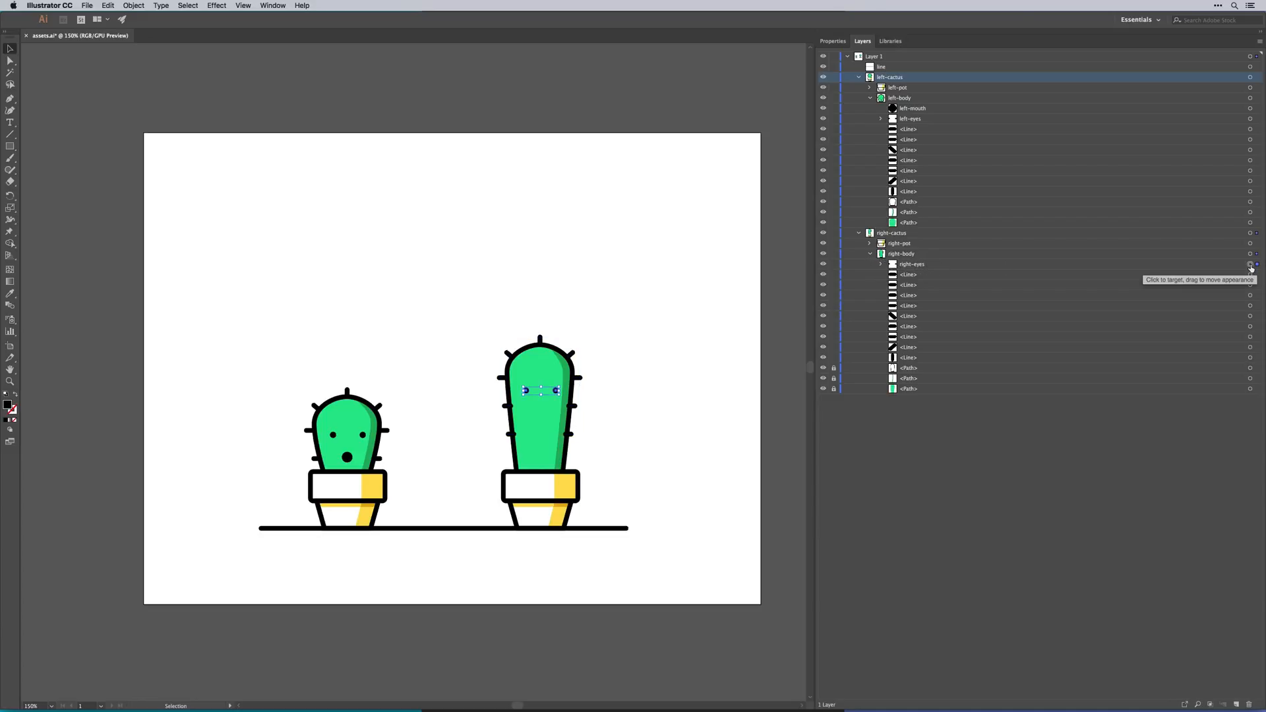
left_click(1250, 254)
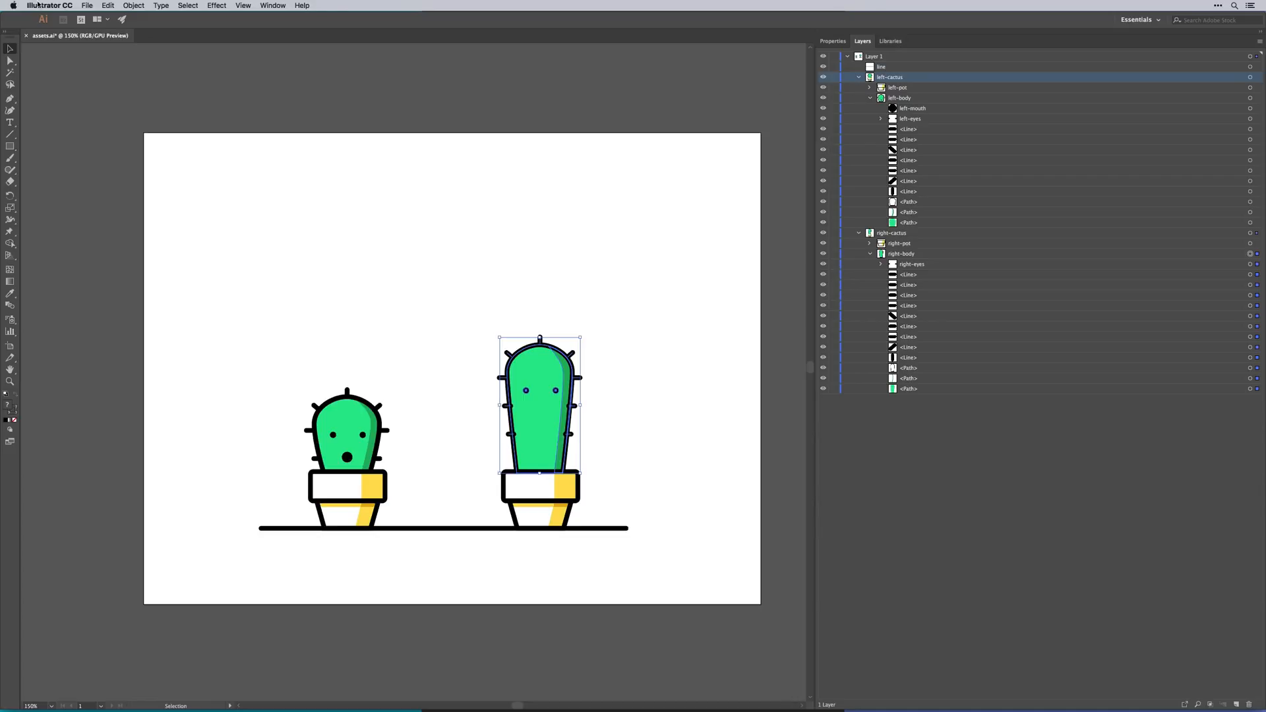
- Start Export for Screens for the assets artboard with SVG as the format
left_click(88, 5)
mouse_move(124, 166)
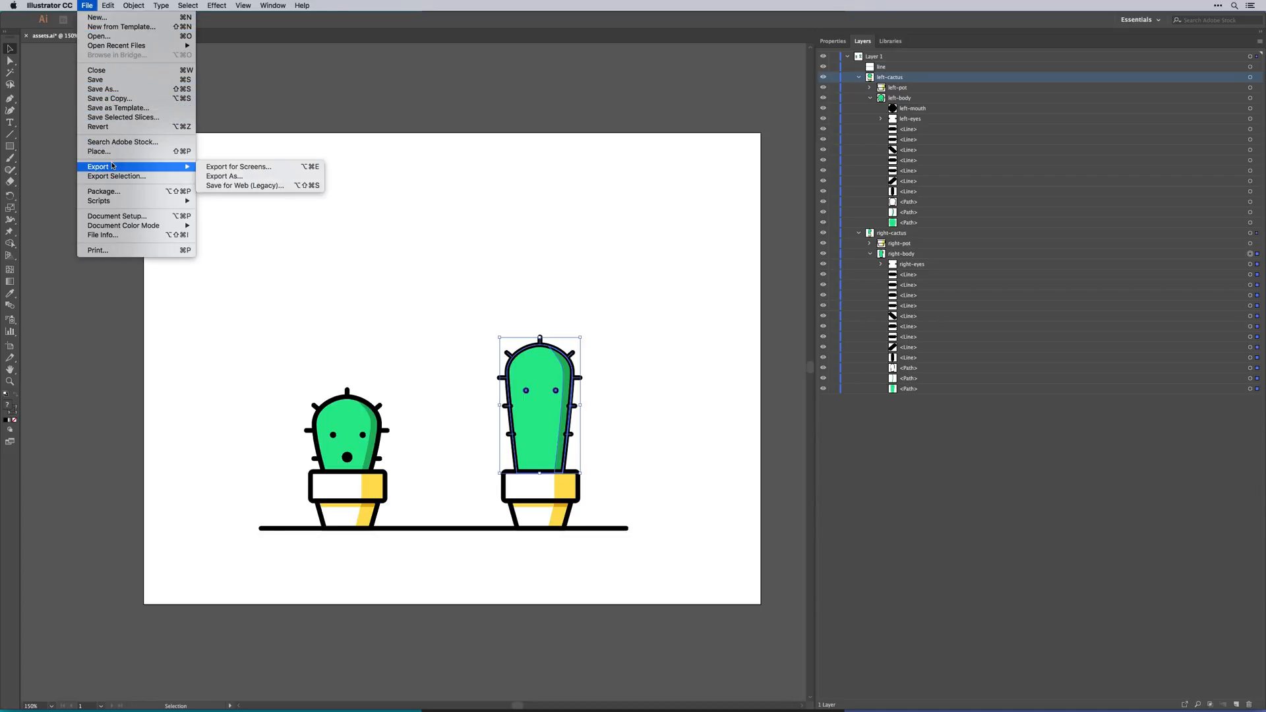
left_click(265, 168)
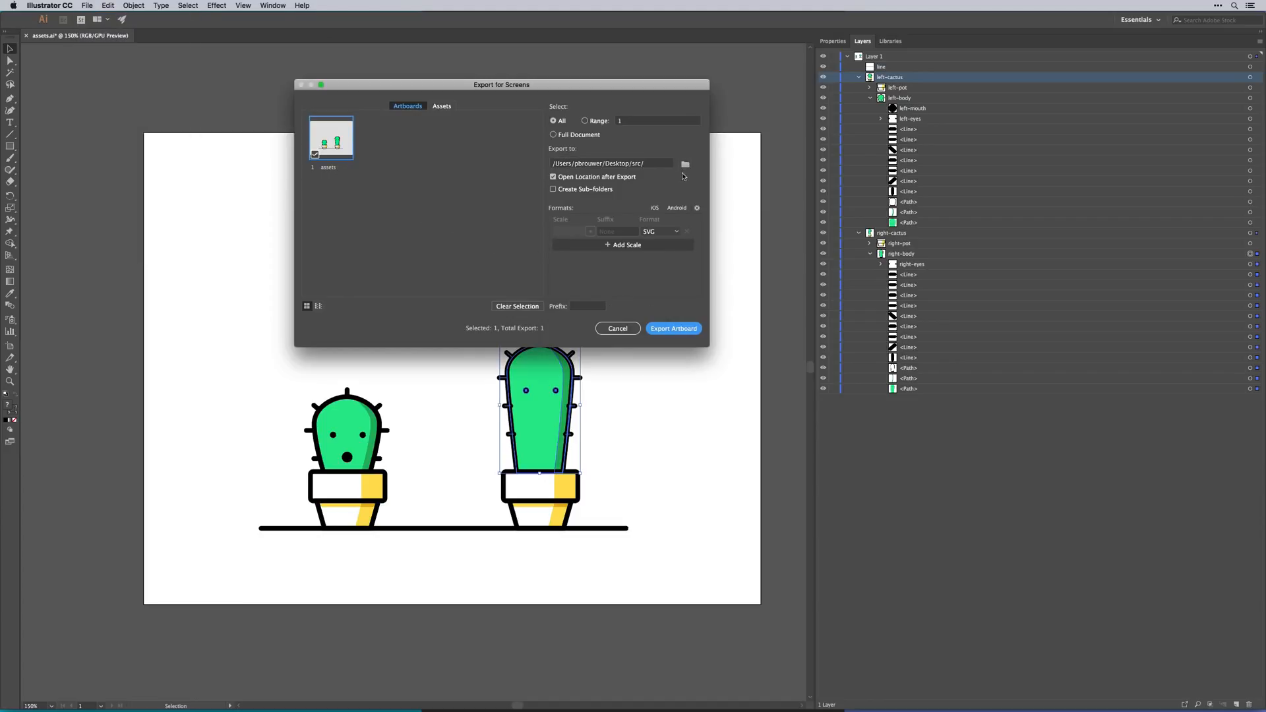
left_click(659, 231)
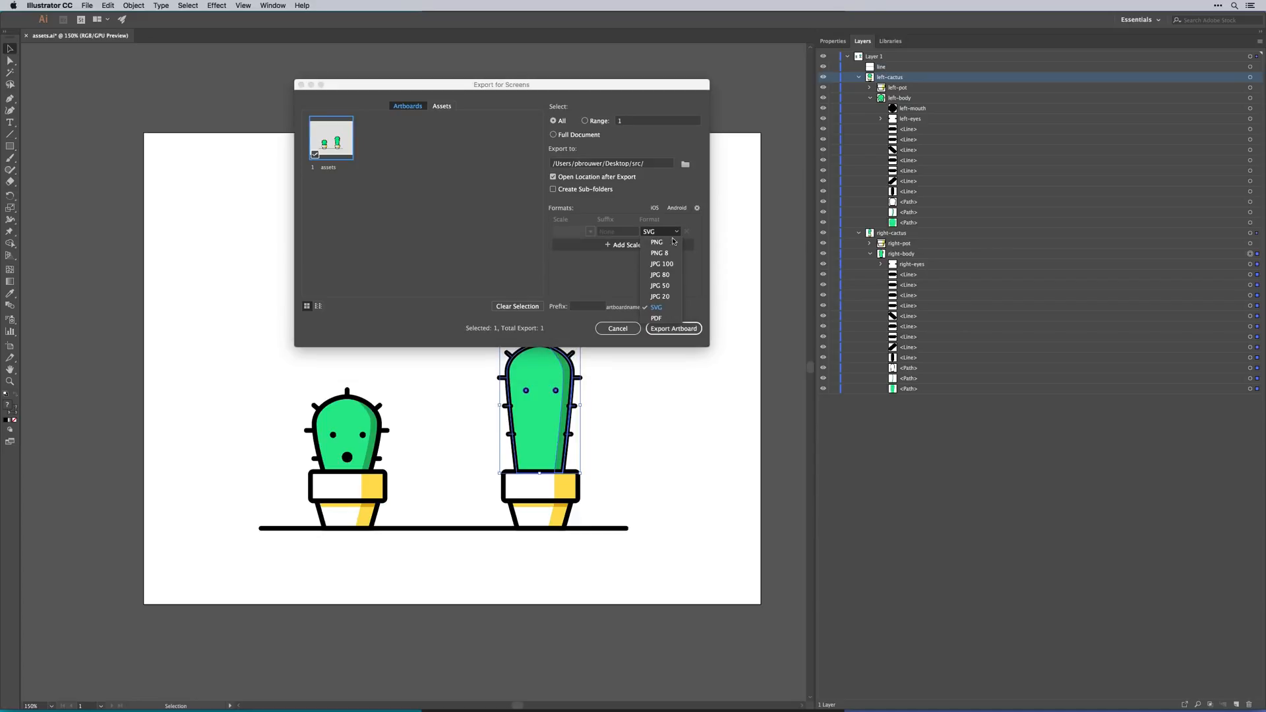
left_click(668, 312)
- Save the SVG format settings with Presentation Attributes styling and Layer Names as object IDs, and export the artboard to the Desktop src folder
left_click(697, 209)
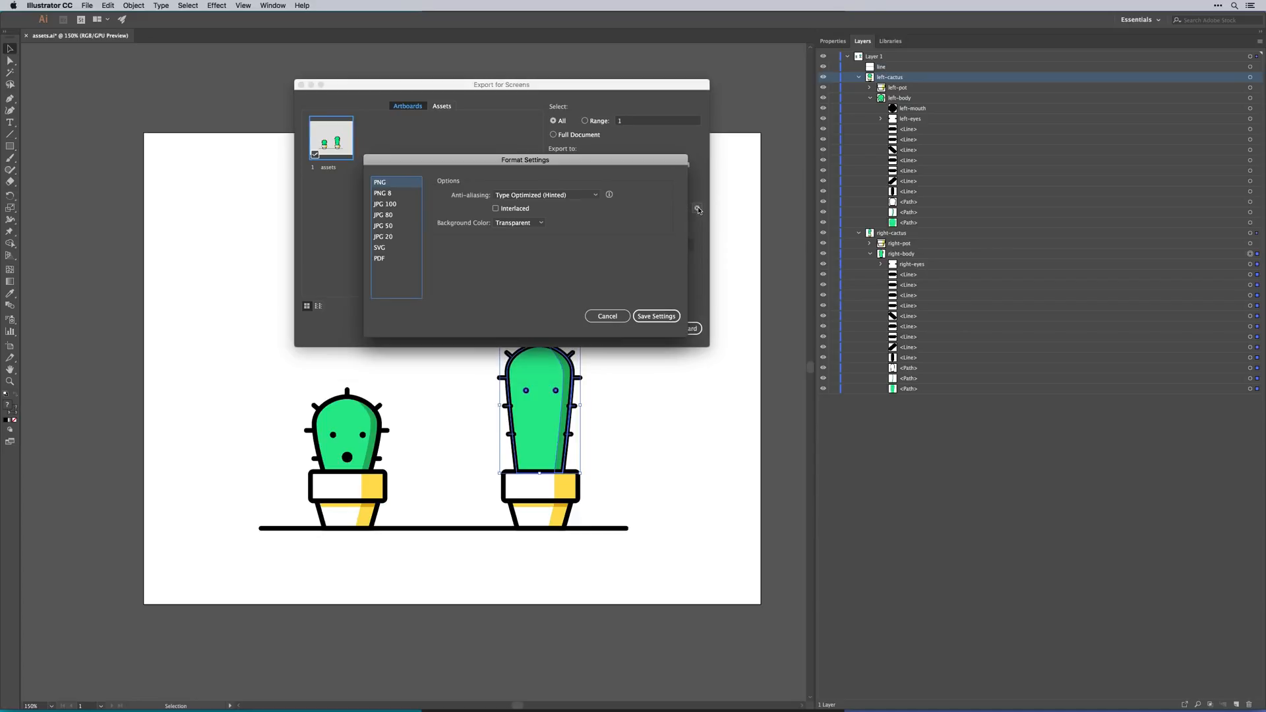
left_click(412, 248)
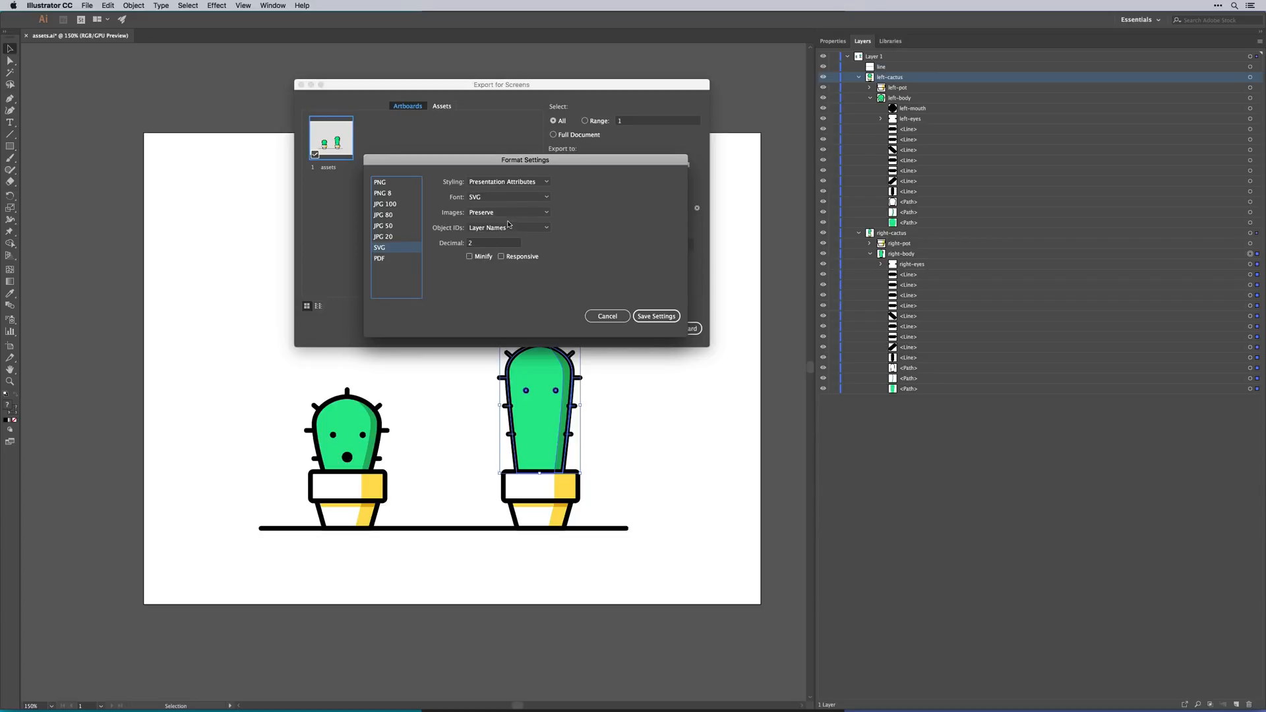
left_click(659, 318)
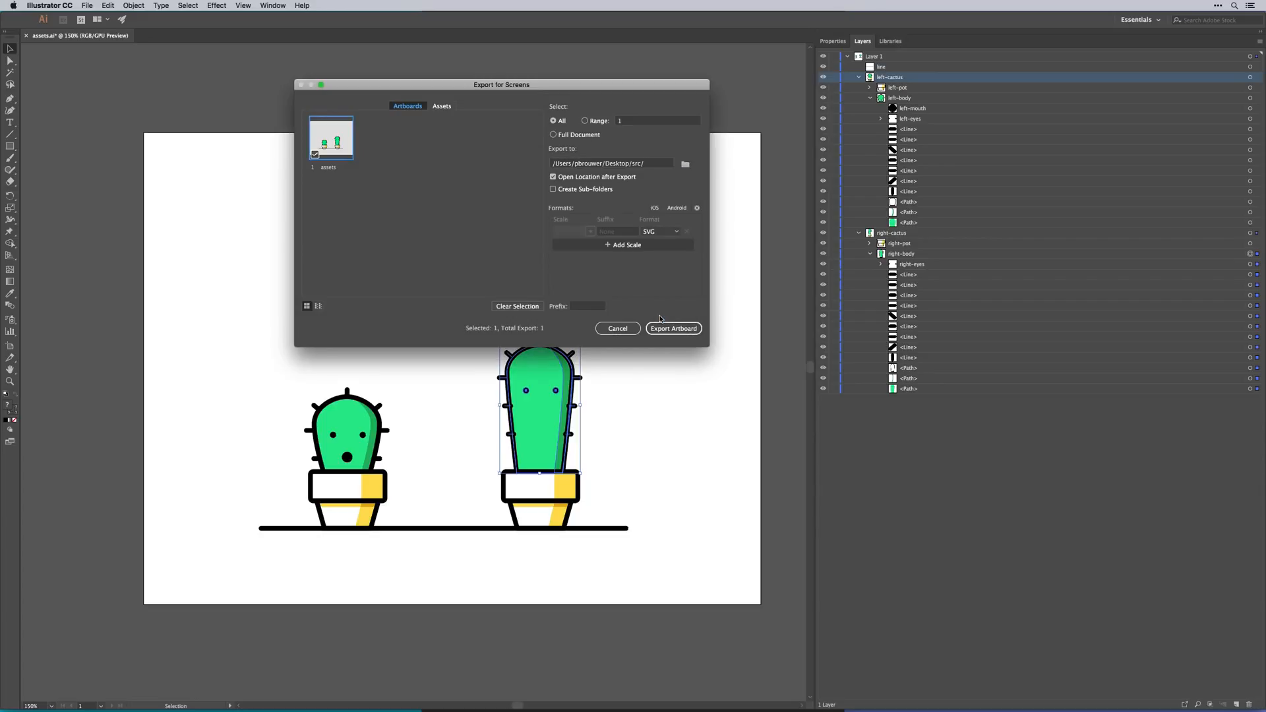
left_click(680, 330)
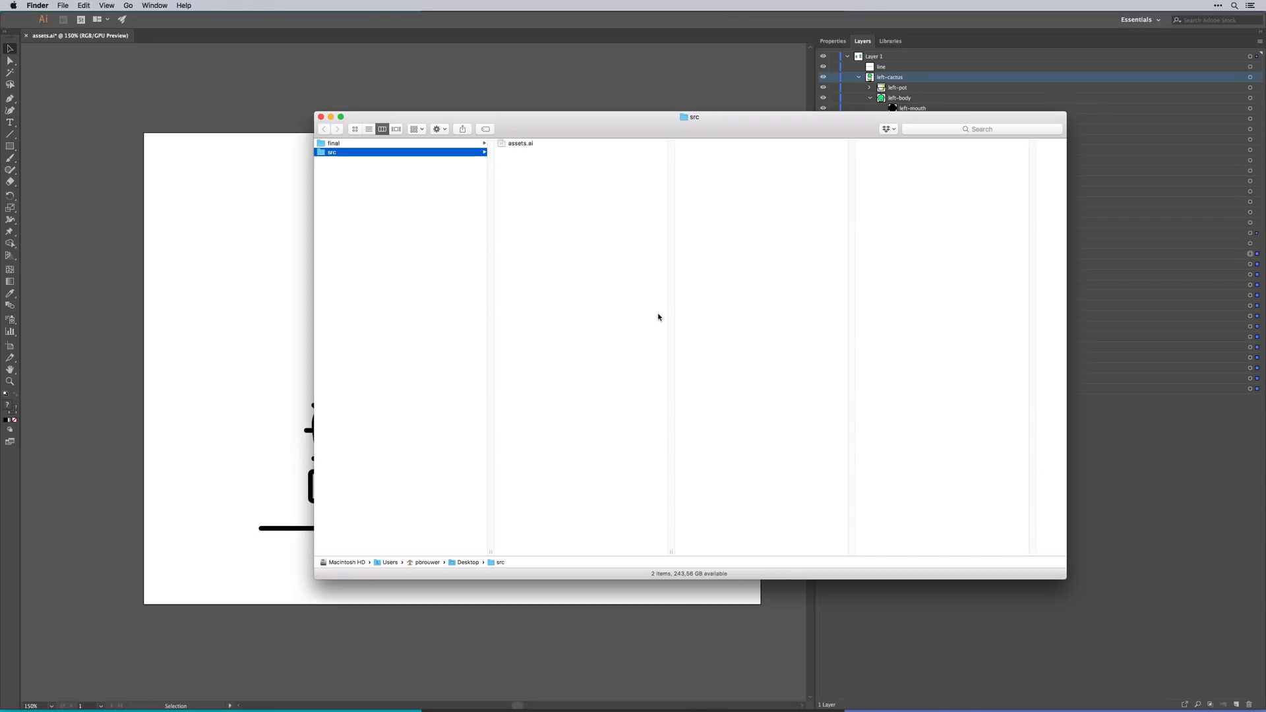
- Preview the exported assets.svg in Finder and open the src folder in Visual Studio Code
left_click(524, 153)
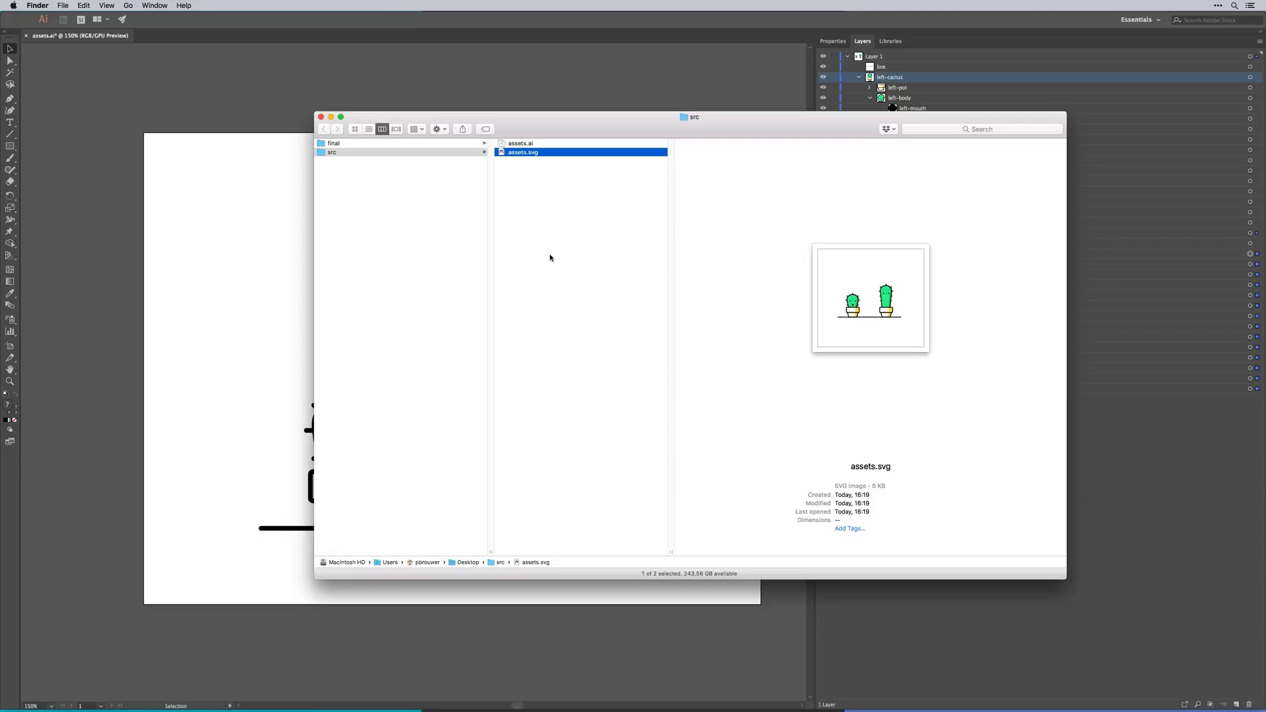
key("Left")
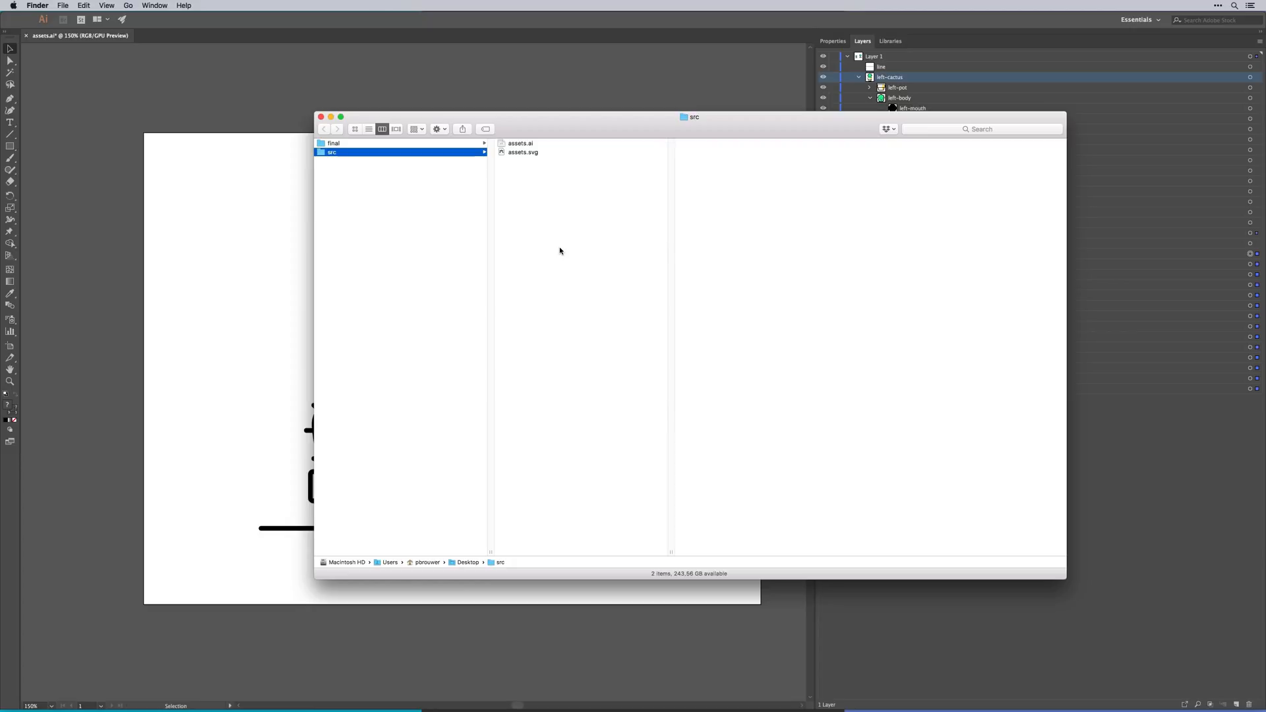
key("super+Tab")
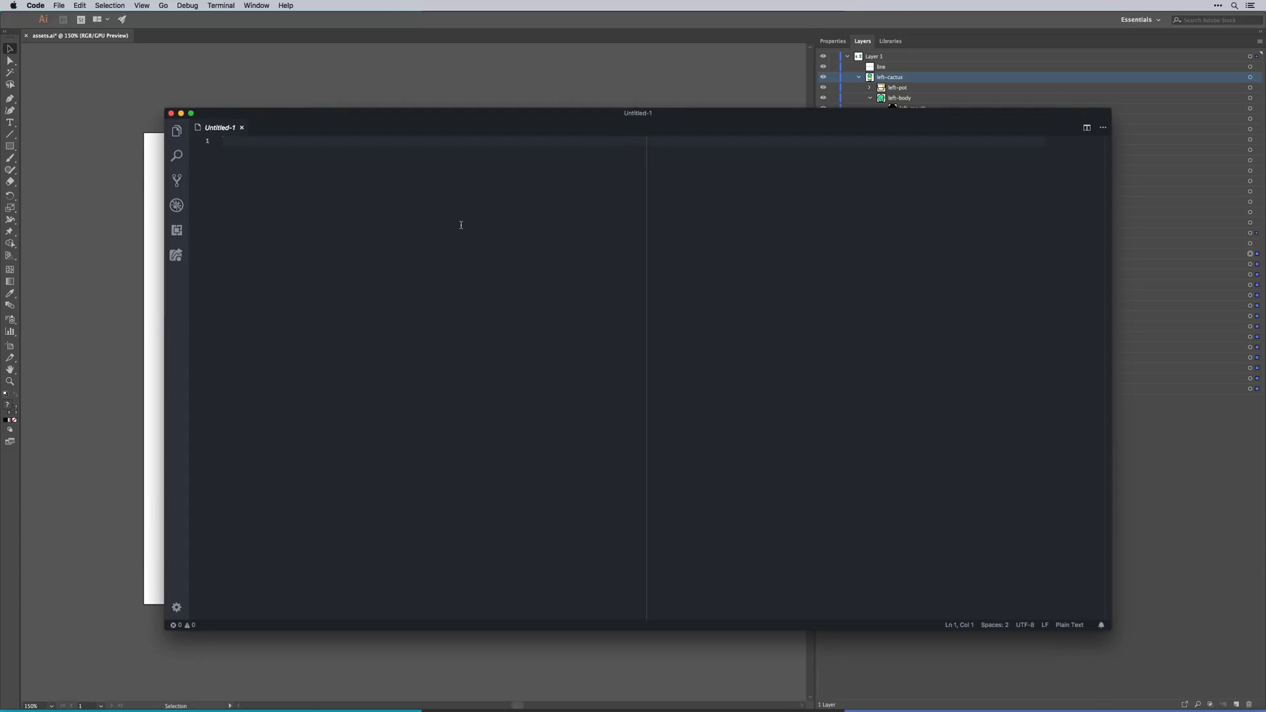
key("super+Tab")
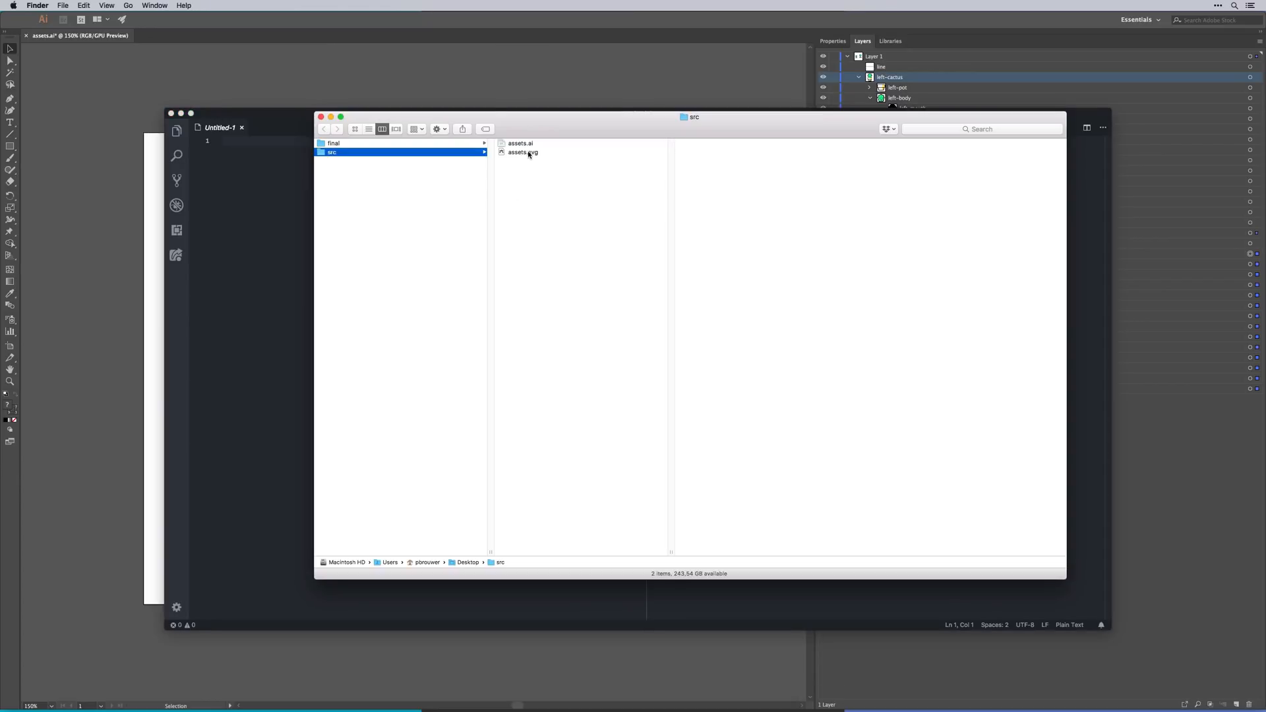
left_click(349, 197)
left_click(340, 153)
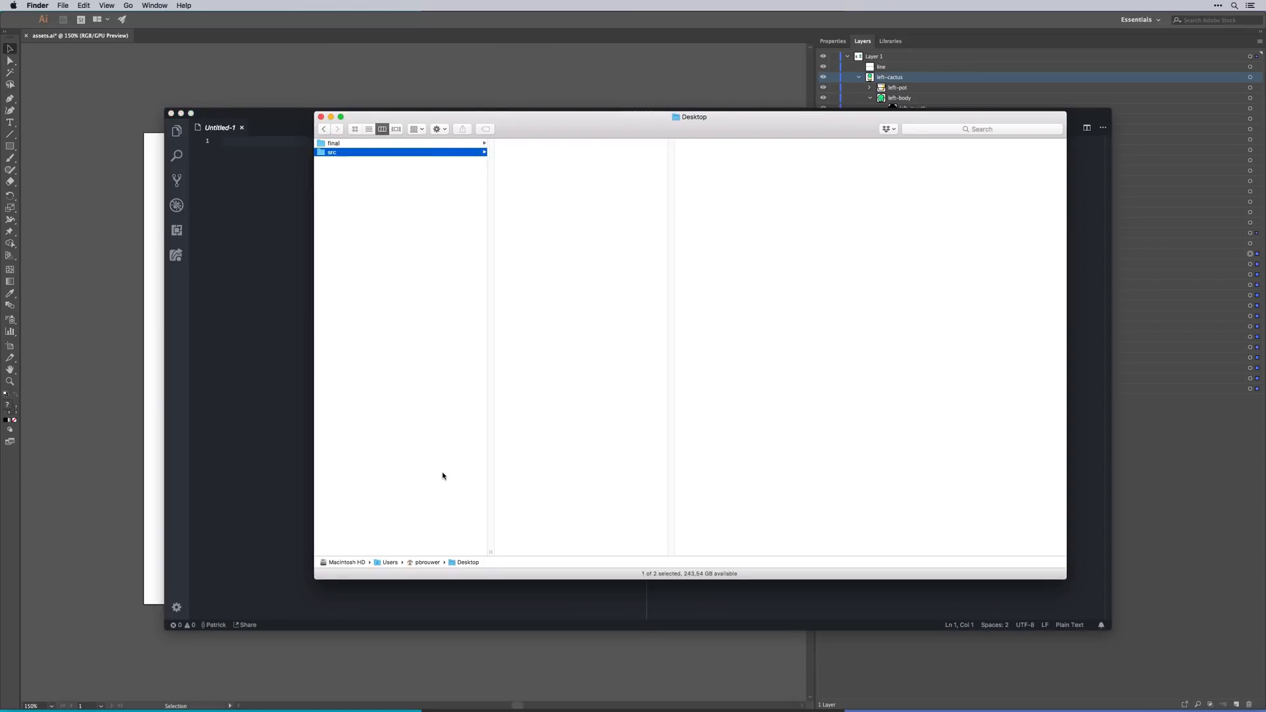
left_click_drag(323, 151, 256, 198)
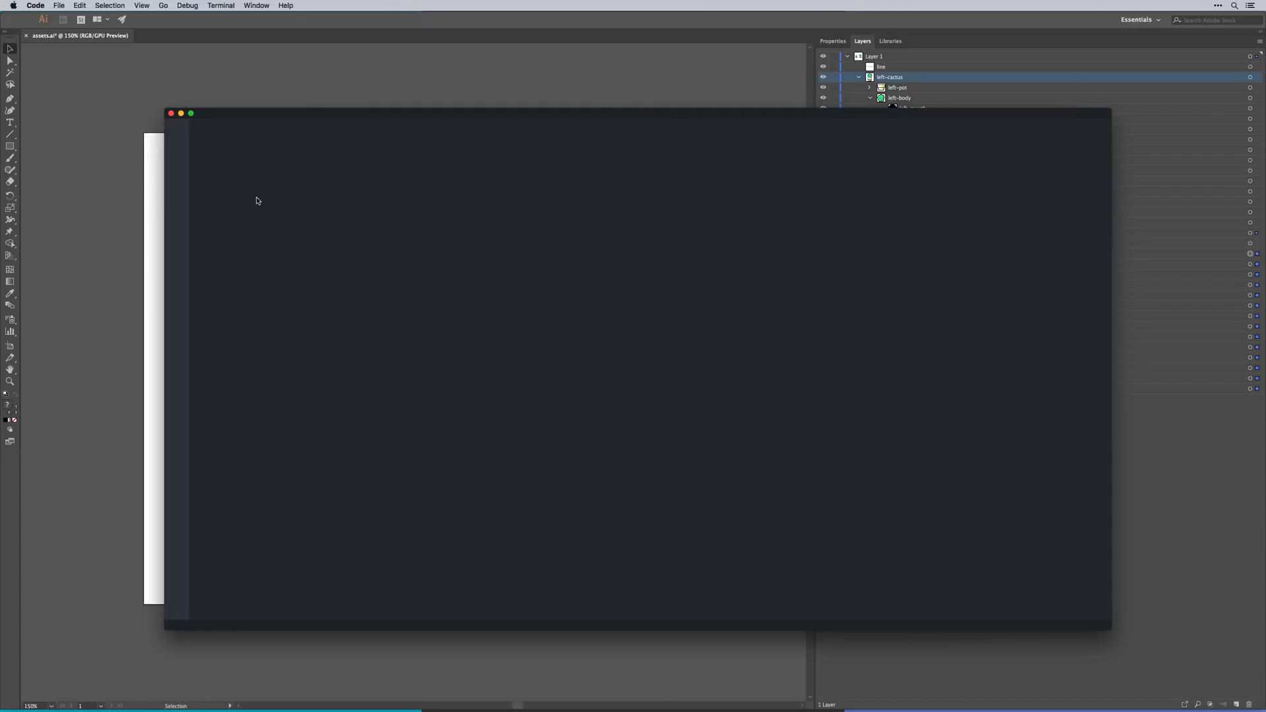
- Create a new file named index.html in the src folder
left_click(274, 153)
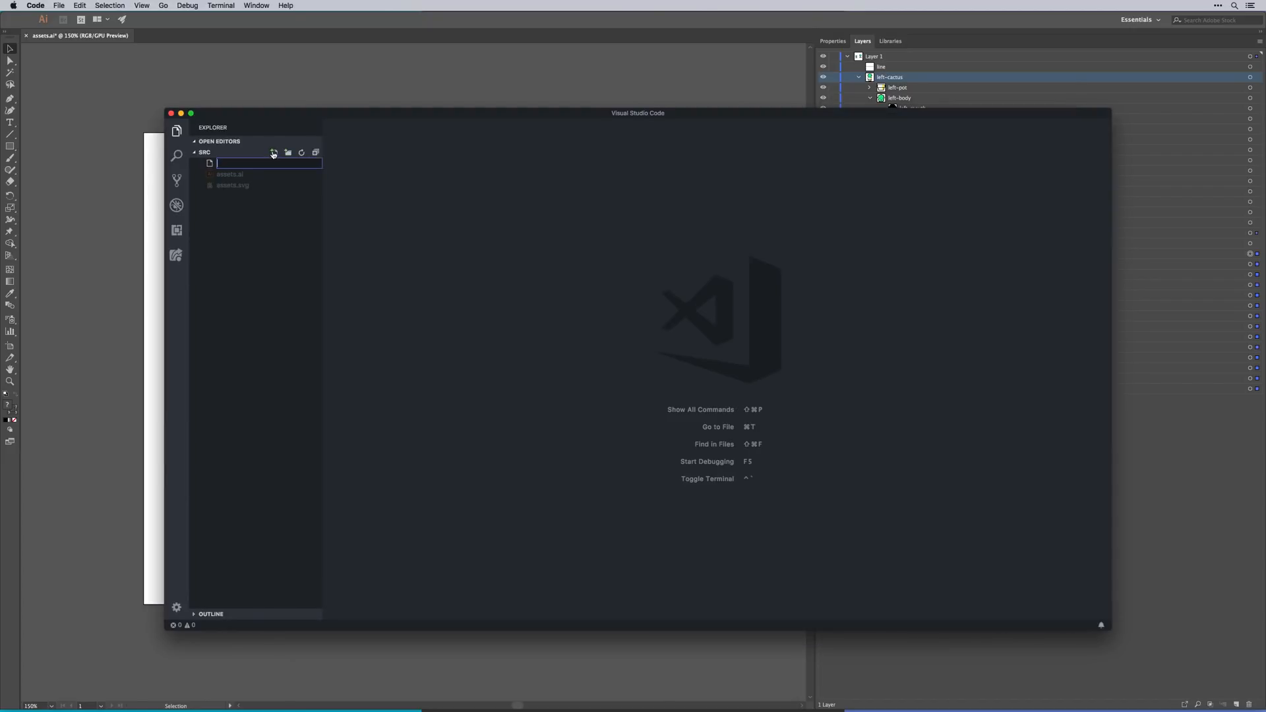
type("index.html")
key("Return")
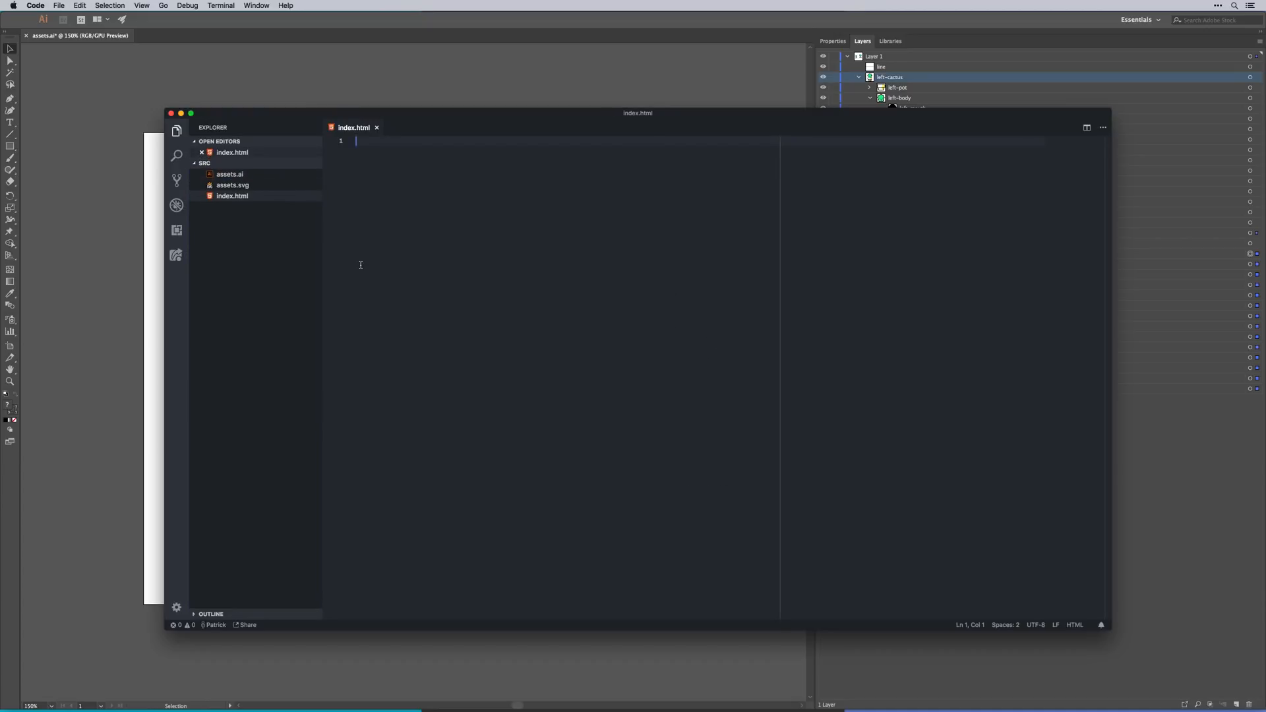
- Insert the HTML document boilerplate into index.html and set the page title to "Spirit - Cactus Demo"
type("doc")
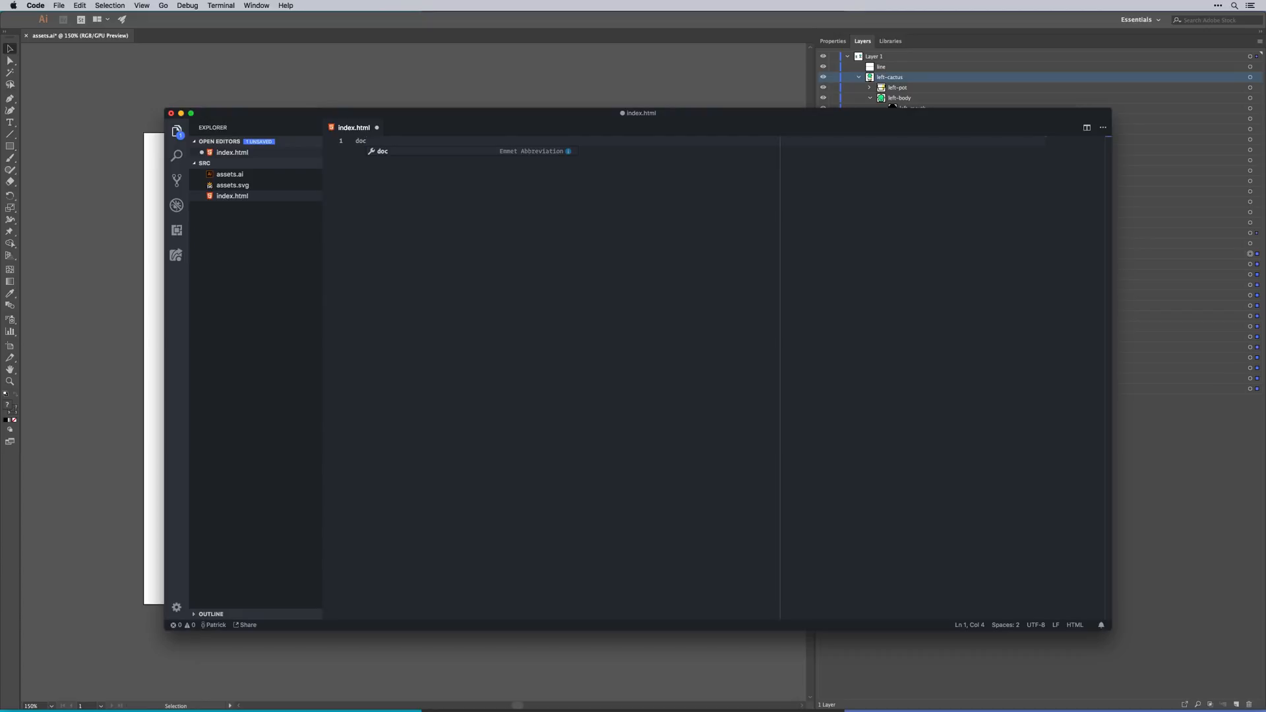
key("Tab")
key("Tab")
key("Tab")
key("Tab")
type("Spirit -")
type(" Cactus Demo")
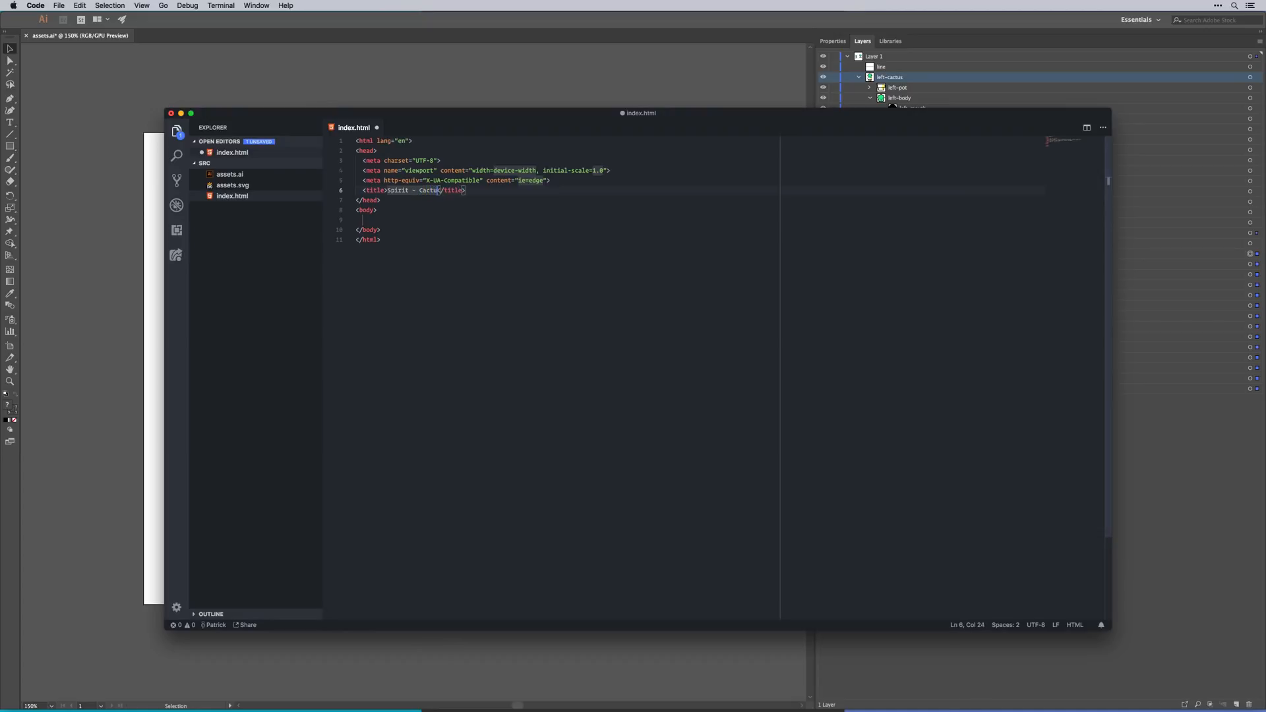
- Add blank lines inside the body element for content and save index.html
key("Down")
key("Down")
key("Return")
key("Return")
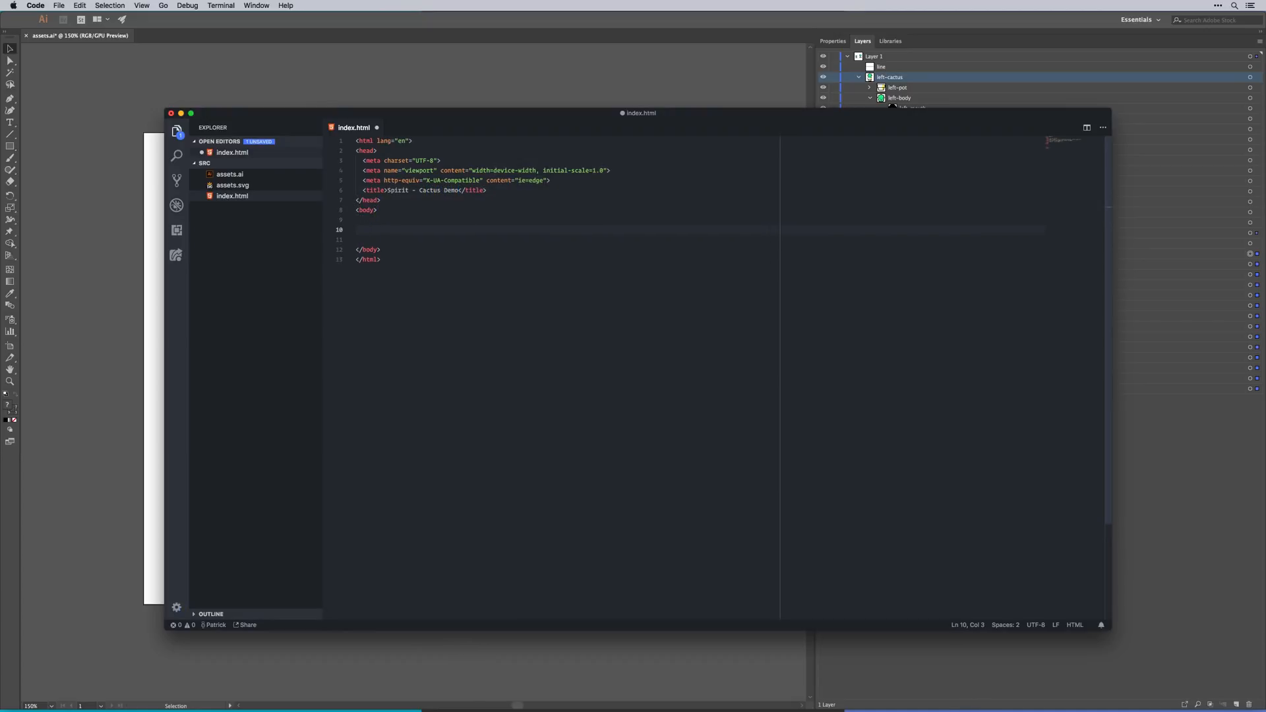
key("super+s")
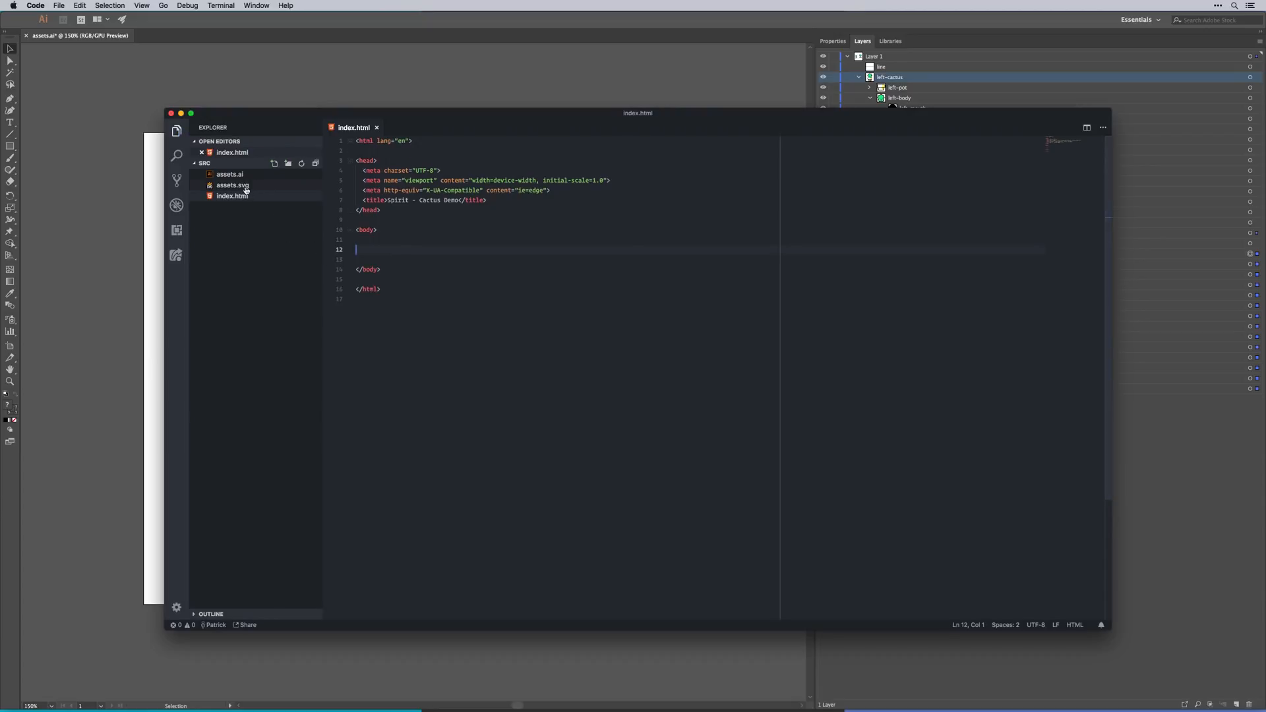
- Open assets.svg and strip the root svg tag of every attribute except viewBox="0 0 833 637"
left_click(231, 186)
key("super+a")
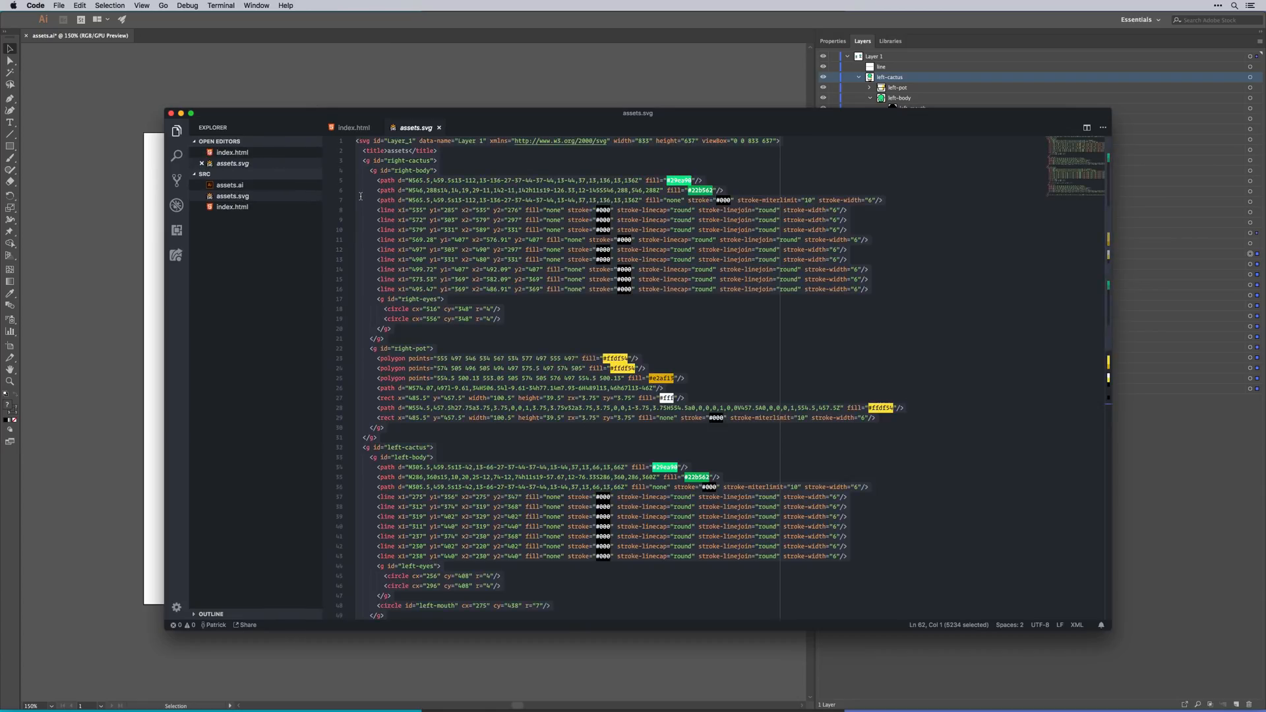
left_click(404, 191)
left_click(499, 143)
key("super+Left")
key("alt+Right")
key("alt+Right")
key("shift+alt+Right")
key("shift+alt+Right")
key("shift+alt+Right")
key("shift+alt+Right")
key("shift+alt+Right")
key("shift+alt+Right")
key("shift+alt+Right")
key("shift+alt+Right")
key("shift+alt+Right")
key("shift+alt+Right")
key("shift+alt+Right")
key("shift+alt+Right")
key("shift+alt+Right")
key("shift+alt+Right")
key("shift+alt+Right")
key("shift+alt+Right")
key("shift+alt+Right")
key("shift+alt+Right")
key("shift+alt+Right")
key("shift+alt+Right")
key("shift+alt+Right")
key("shift+alt+Left")
key("BackSpace")
- Delete the title element line below the opening svg tag
key("super+Right")
key("shift+super+Left")
key("BackSpace")
key("BackSpace")
key("BackSpace")
- Change every id attribute in assets.svg to data-spirit-id at once
key("Down")
key("super+Left")
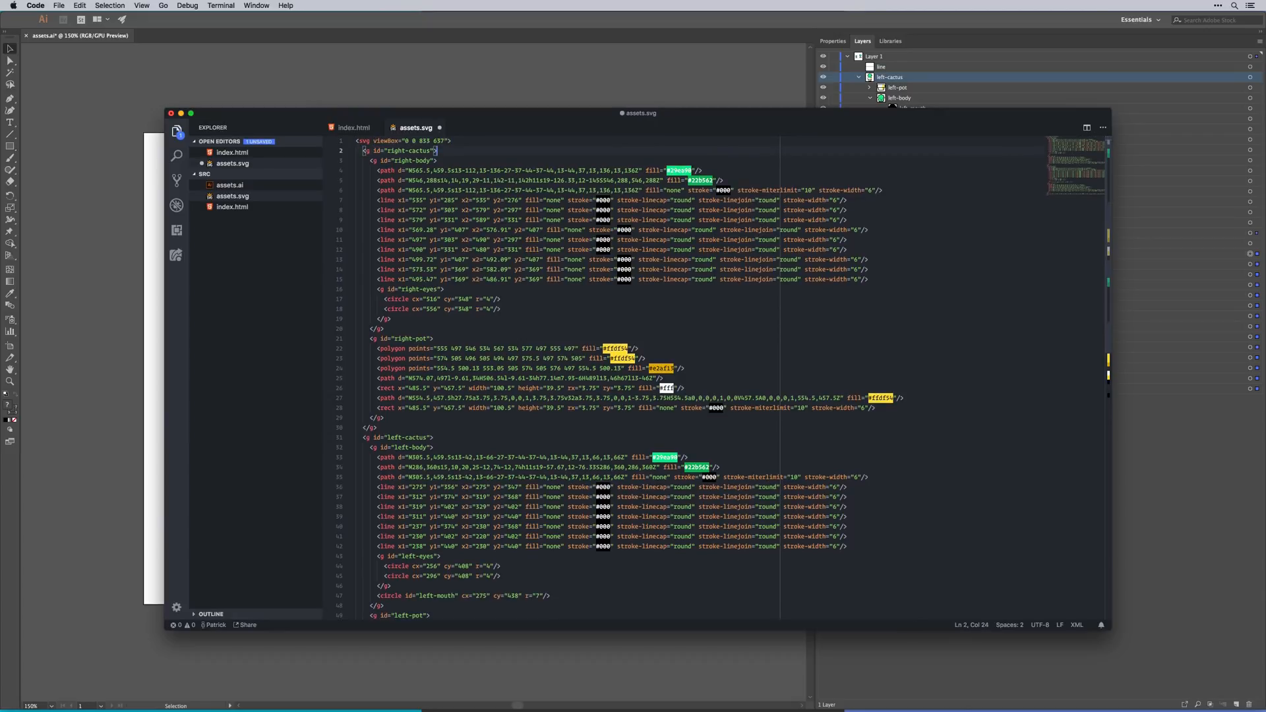
key("Right")
key("Right")
key("shift+Right")
key("shift+Right")
key("shift+Right")
key("shift+Right")
right_click(380, 155)
left_click(427, 157)
key("Left")
type("data-spiri")
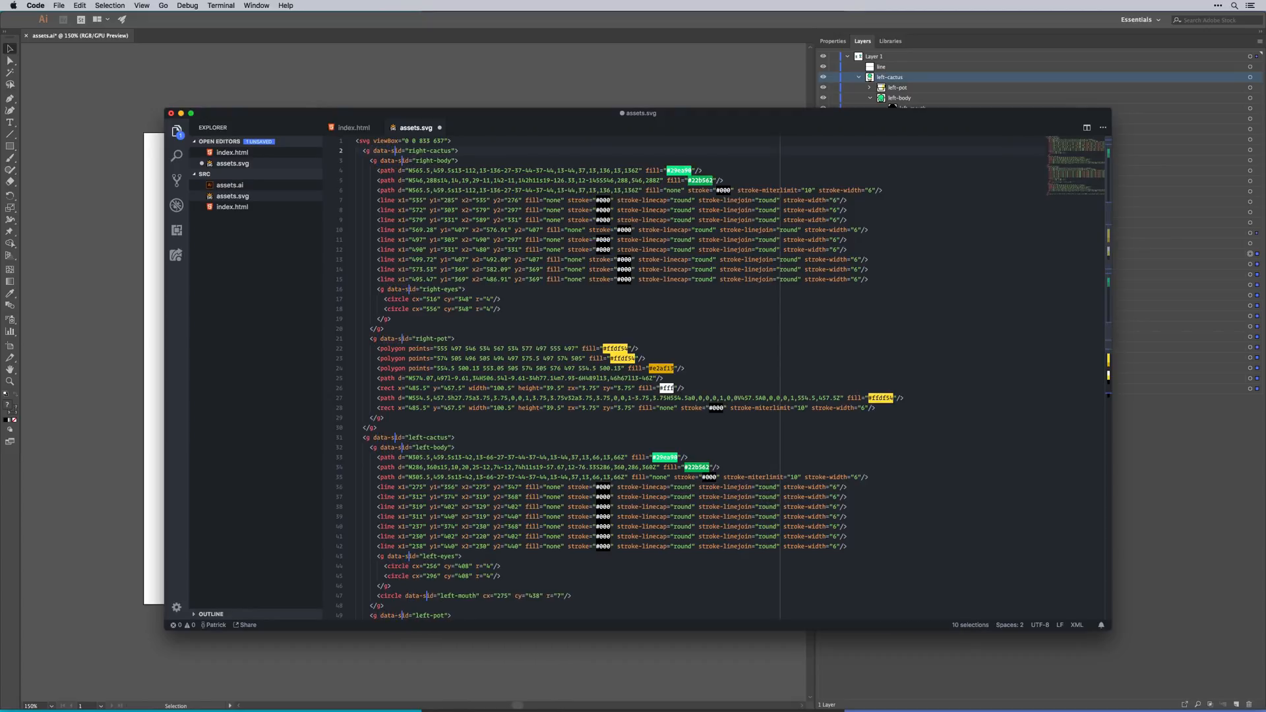
type("t-")
left_click(423, 180)
left_click(468, 249)
- Copy the whole SVG code into the body of index.html and save the file
scroll(520, 361, "down", 10)
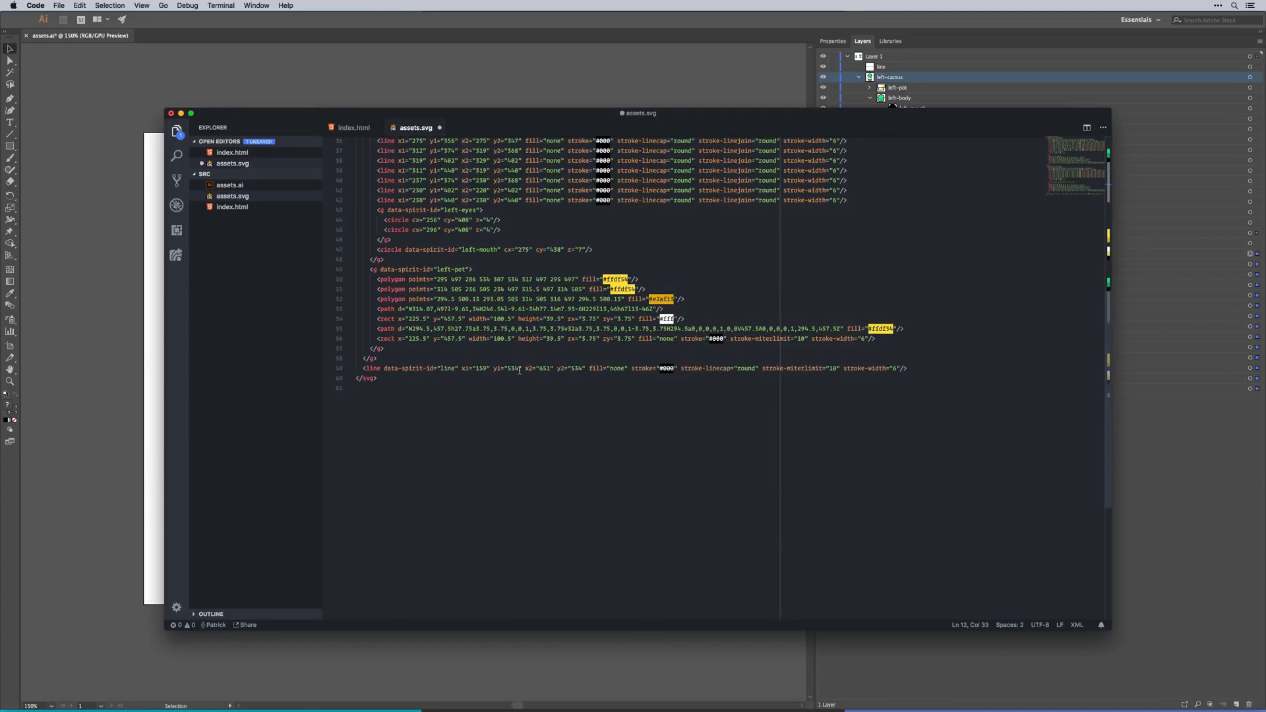
scroll(520, 392, "up", 10)
key("super+a")
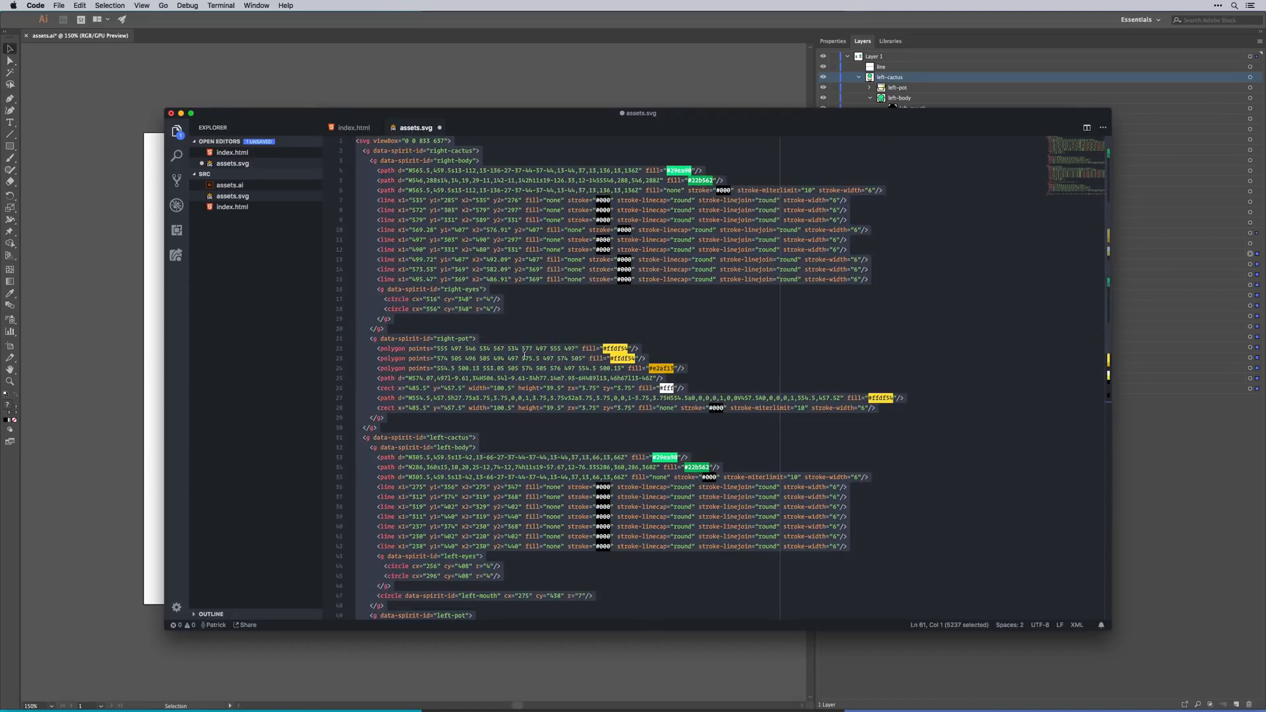
right_click(465, 195)
left_click(488, 223)
left_click(354, 127)
right_click(382, 248)
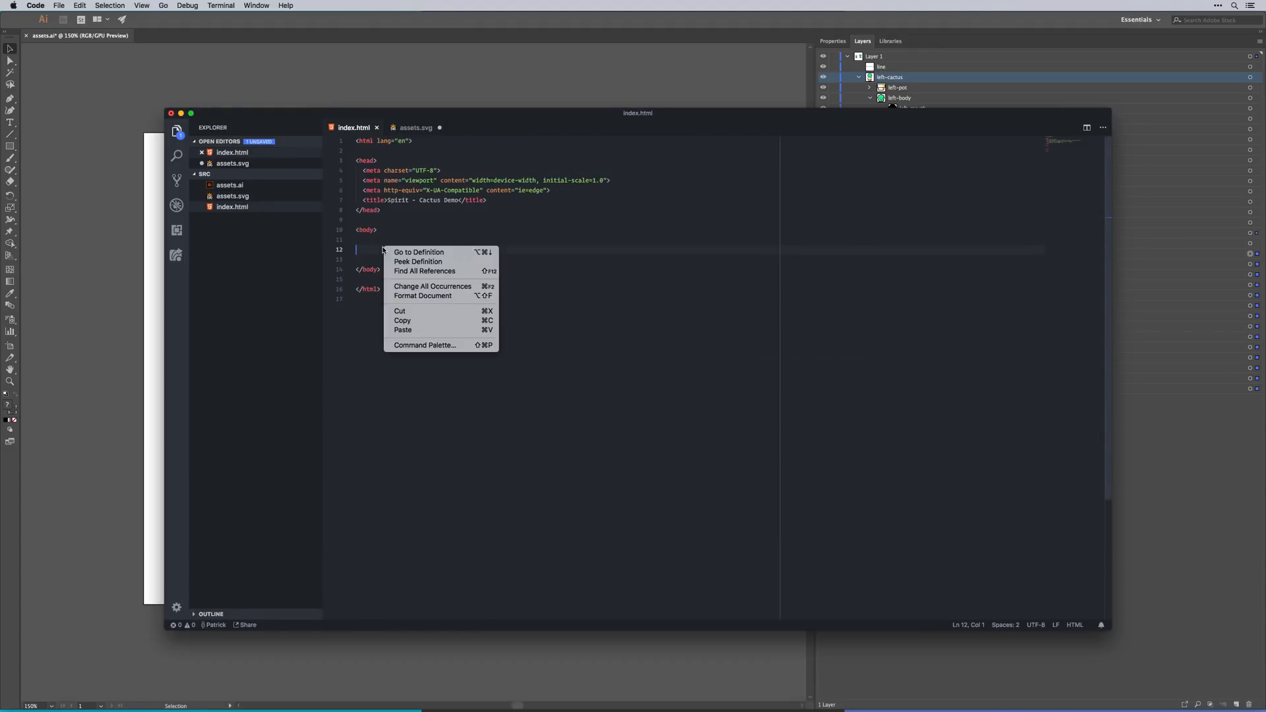
left_click(408, 332)
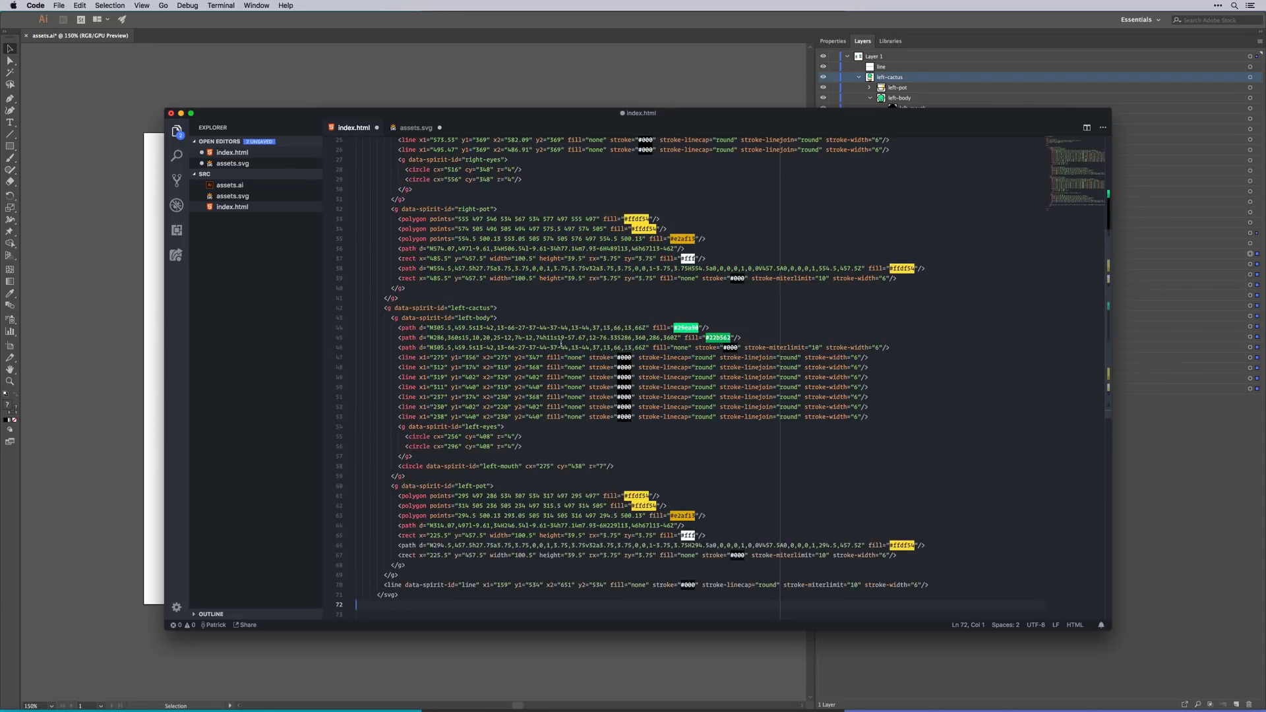
key("super+s")
scroll(567, 349, "up", 10)
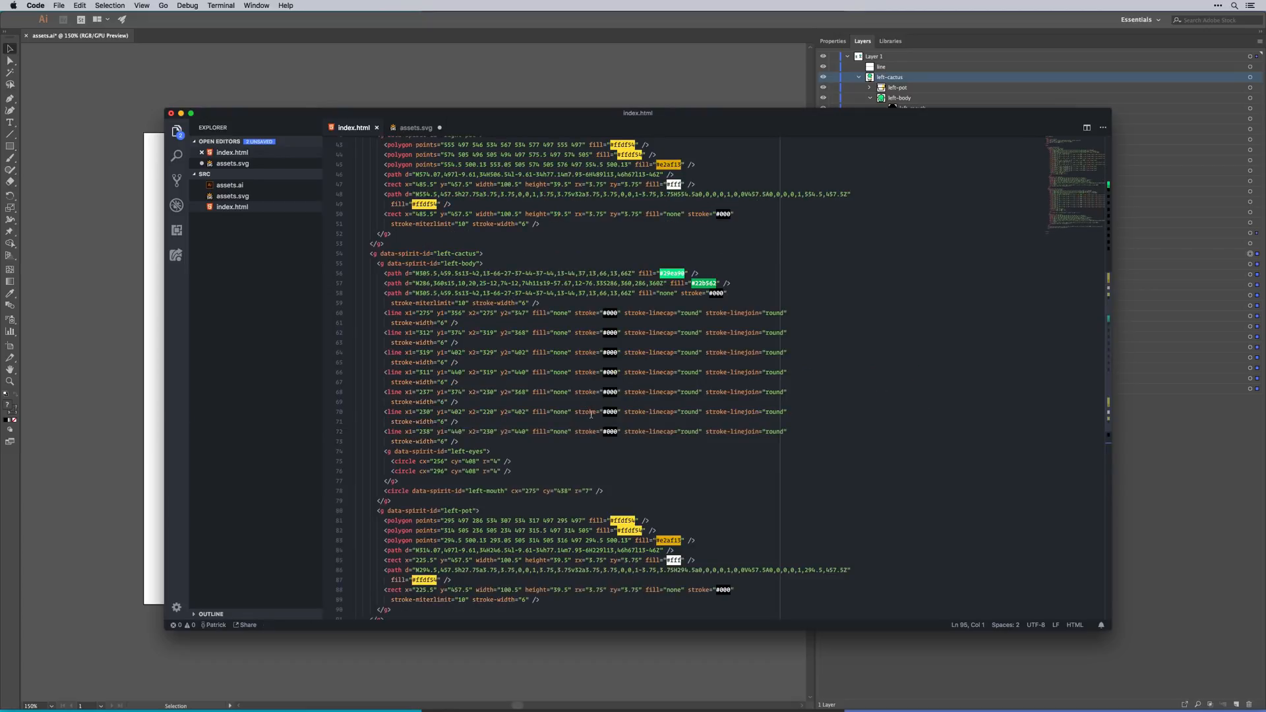
- Open index.html from Finder in Chrome, close the two other tabs and check the cactus illustration
key("super+Tab")
key("Down")
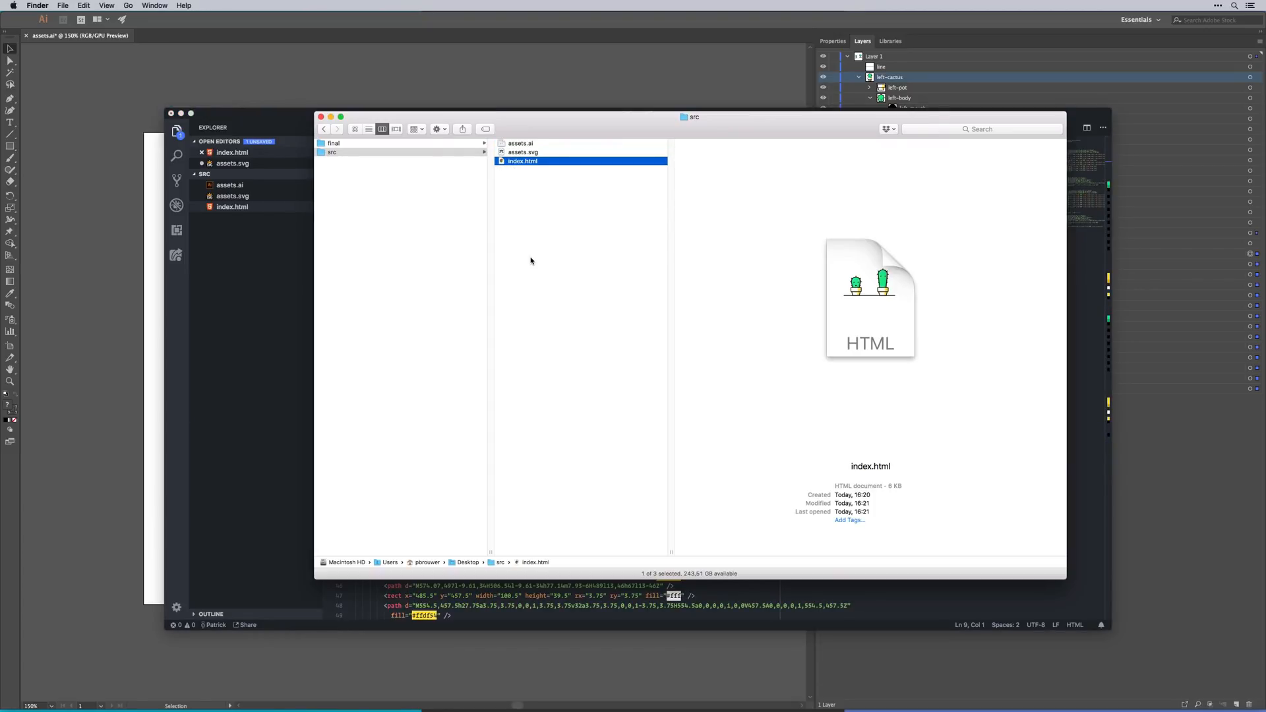
key("super+o")
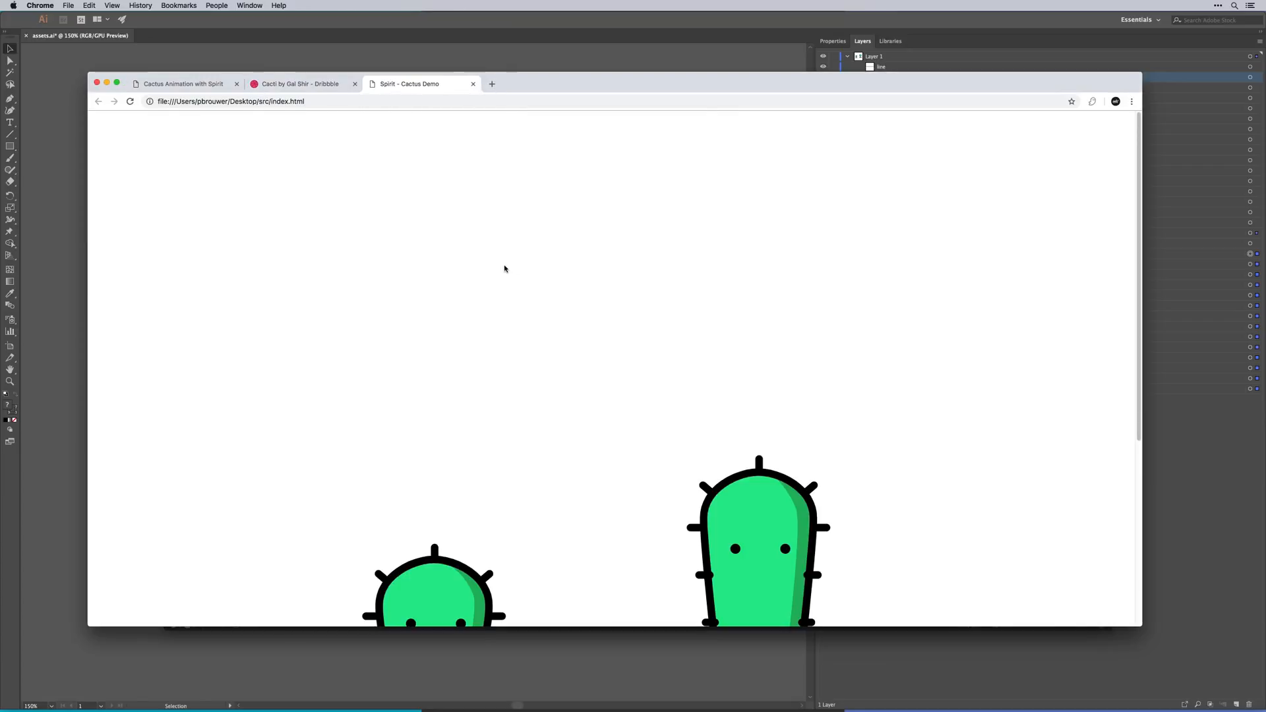
left_click(338, 82)
key("super+w")
left_click(206, 83)
key("super+w")
scroll(785, 497, "down", 2)
scroll(785, 495, "down", 2)
scroll(775, 502, "up", 5)
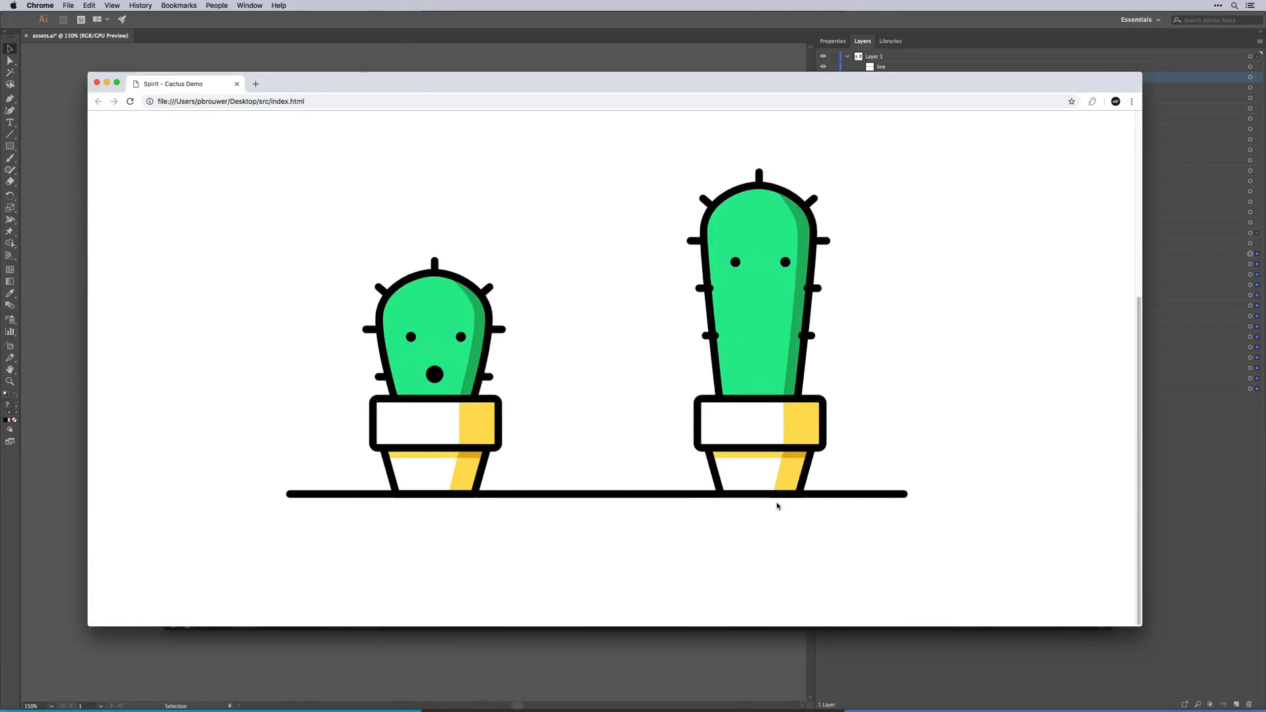
scroll(769, 505, "down", 3)
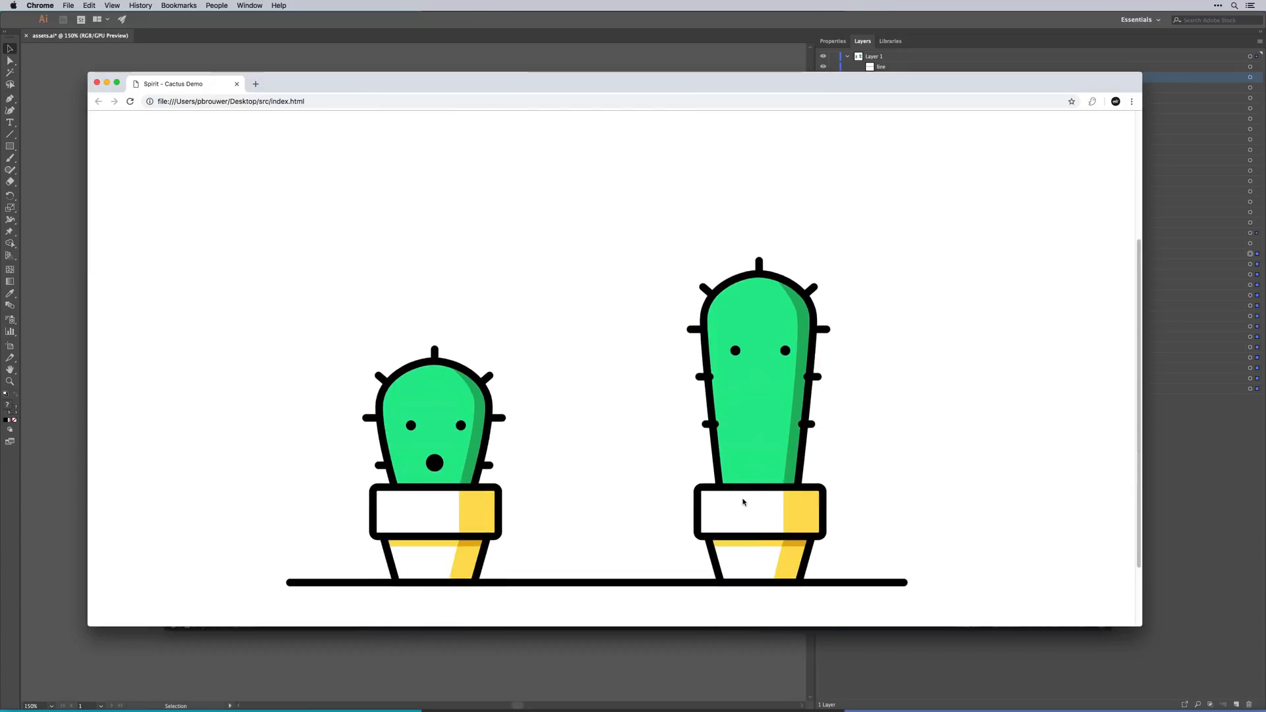
- Switch back to Visual Studio Code and add an empty style element below the title in the head of index.html
key("super+Tab")
key("Up")
key("Up")
key("super+Right")
key("Return")
key("Return")
type("style")
key("Tab")
key("Return")
key("Return")
key("Return")
key("Up")
- Add a CSS rule for html, body with height: 100%
type("html, boy")
key("Tab")
type("{")
key("Return")
type("height: 10")
key("Down")
- Add a body rule with margin: 0, display: flex, justify-content: center and align-items: center, and save
key("Return")
key("Return")
type("body {")
key("Return")
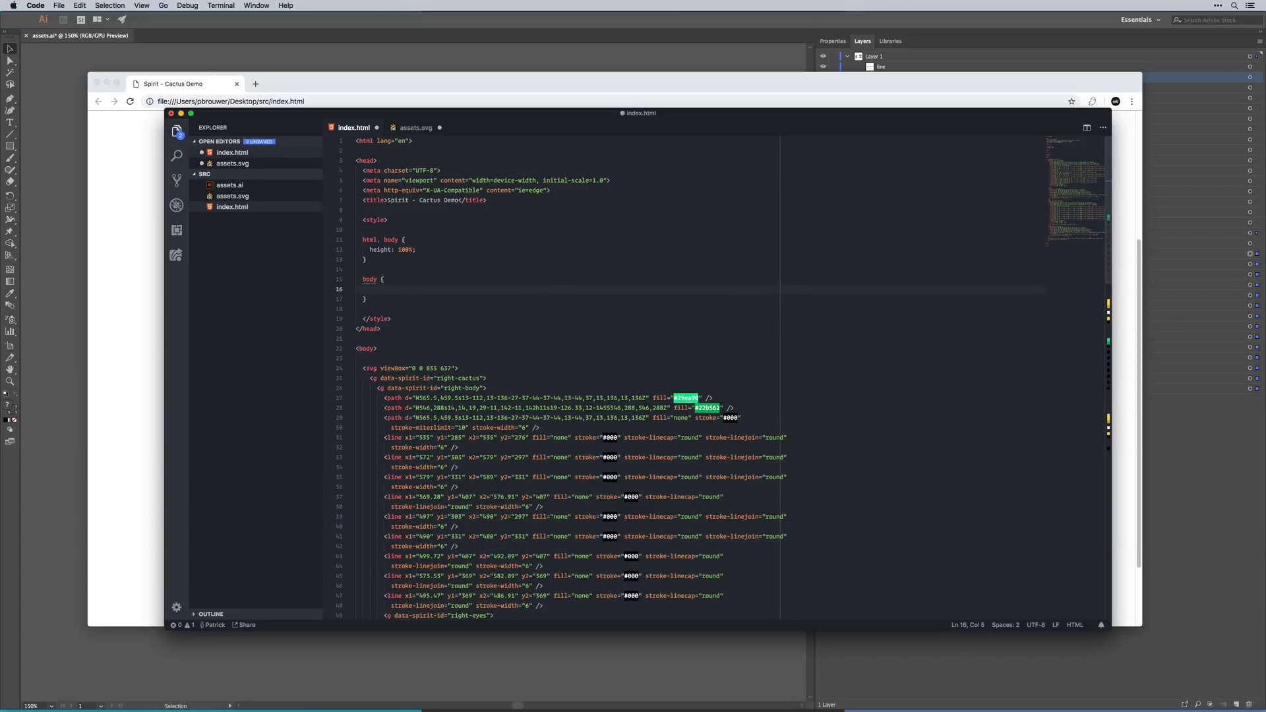
type("margin: 0;")
key("Return")
type("display: flex;")
key("Return")
type("jsut")
key("Return")
type("center;")
key("Return")
type("align-items: center;")
key("cmd+s")
- Add an svg rule with height: 80vh and save index.html
key("Down")
key("Return")
key("Return")
type("svg {")
key("Return")
type("height:")
key("Escape")
type("80vh;")
key("cmd+s")
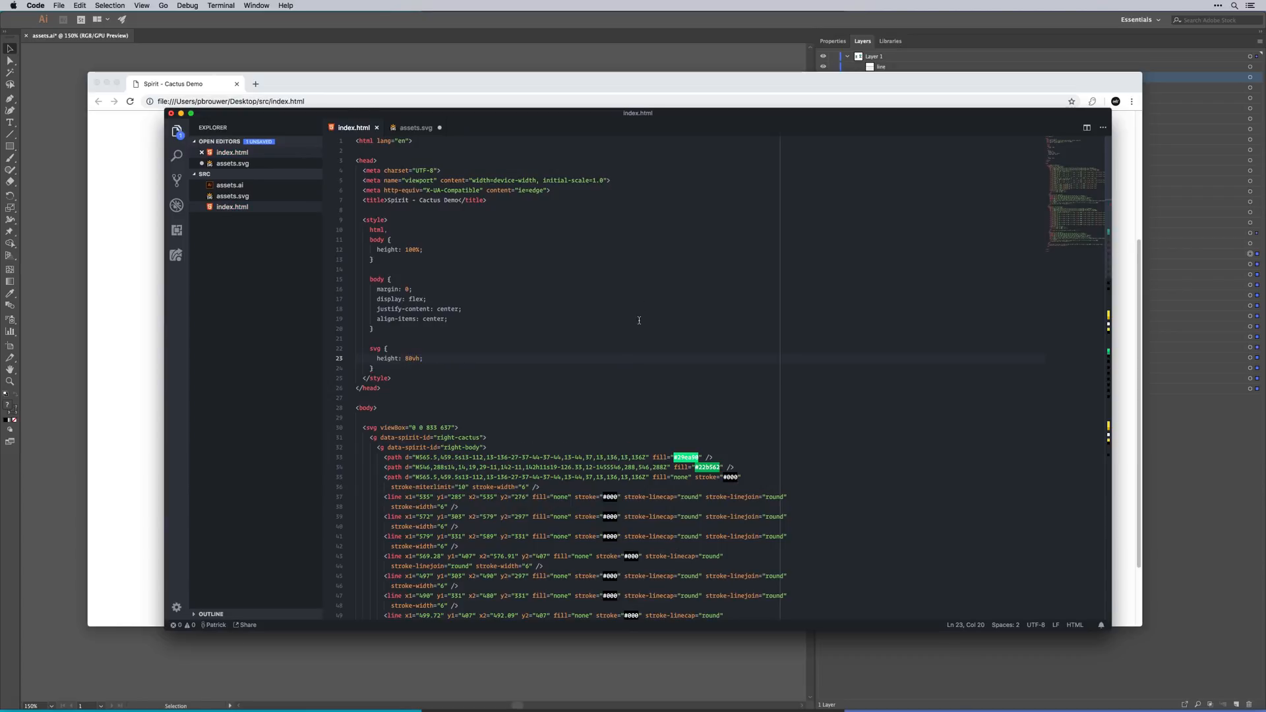
- Reload the page in Chrome and shrink the browser window to less than half its width
key("cmd+Tab")
key("cmd+r")
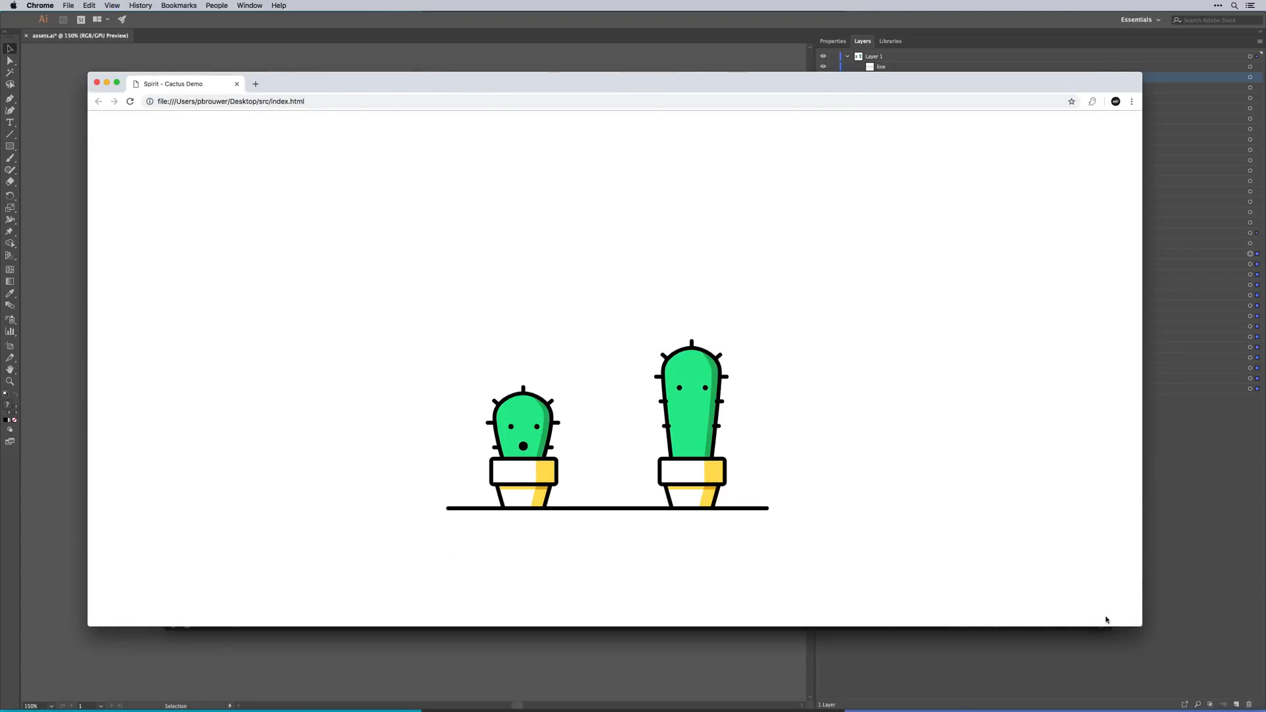
left_click_drag(1148, 626, 550, 538)
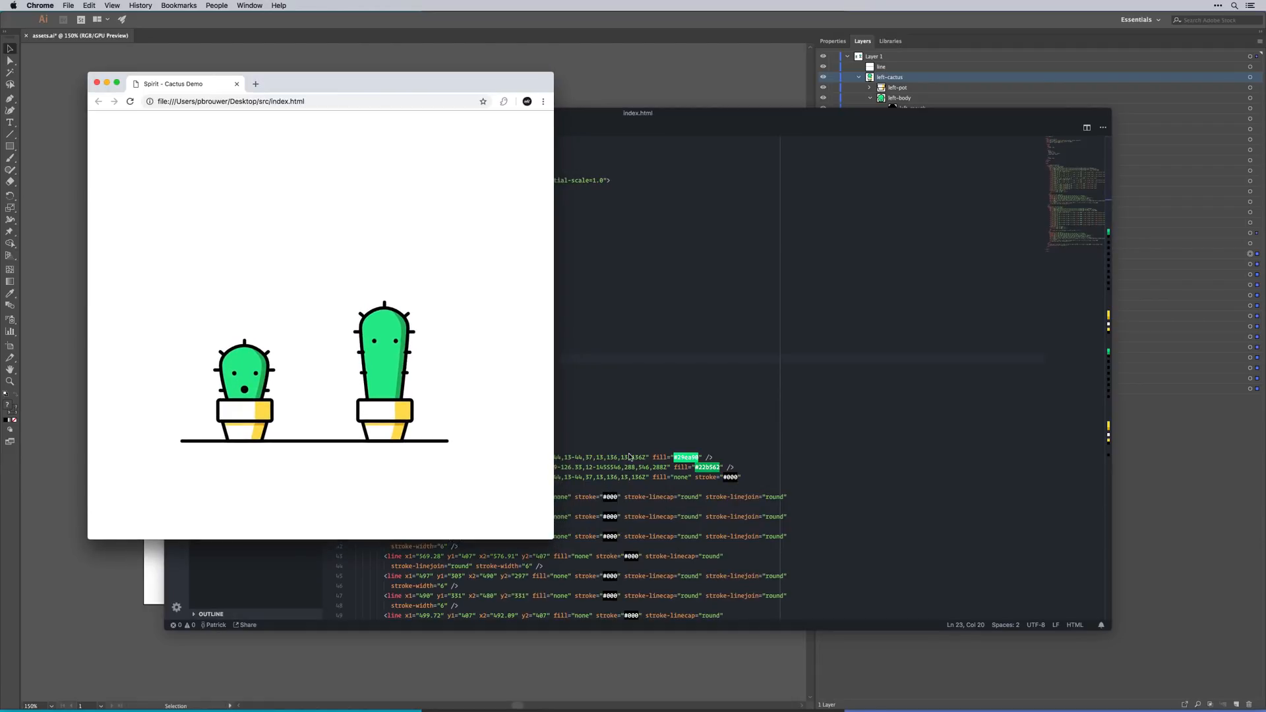
- Launch the Spirit app and connect it to the cactus page through its Chrome extension
key("super+space")
type("spirit")
key("Return")
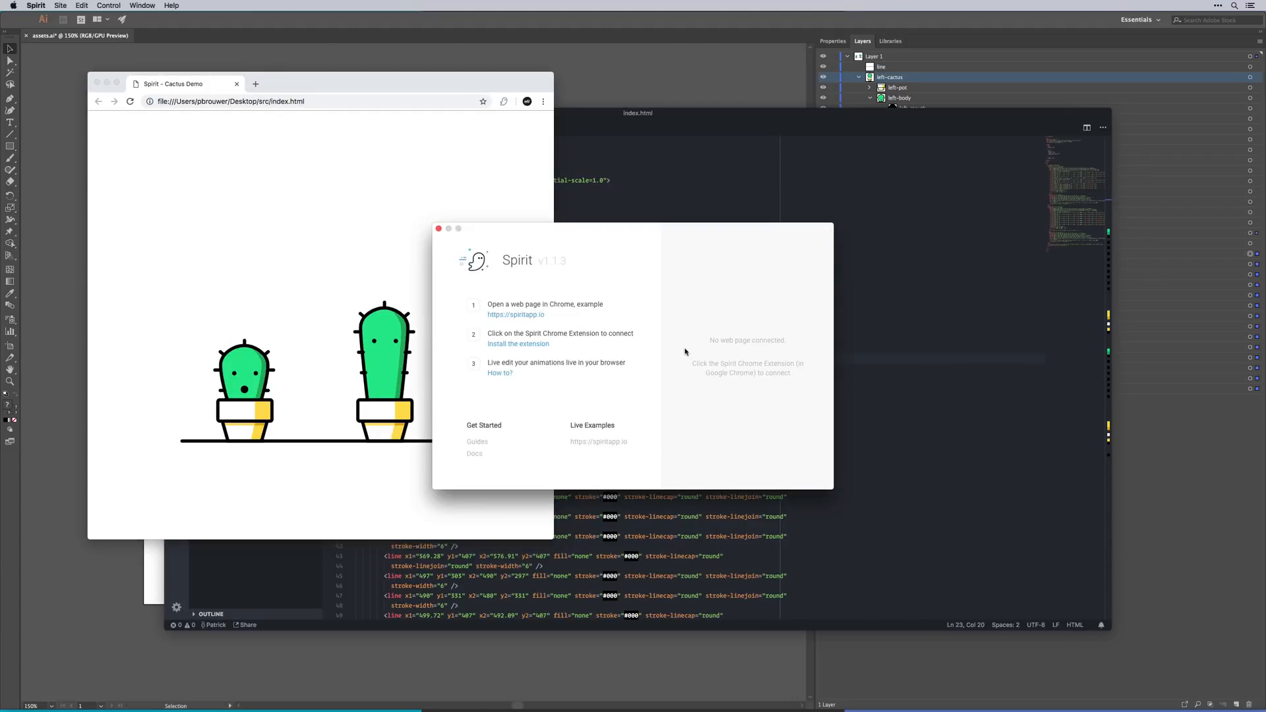
left_click(504, 101)
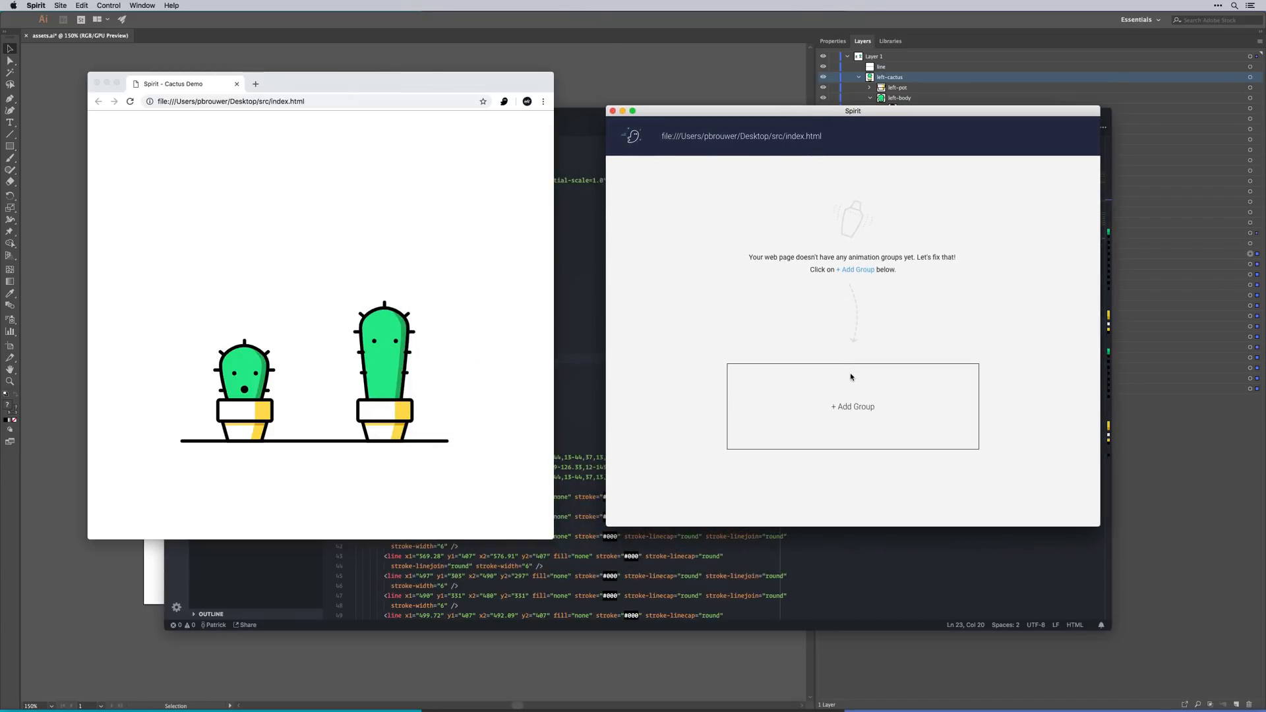
- Start a new animation group named cactus and begin selecting its elements from the web page
left_click(849, 376)
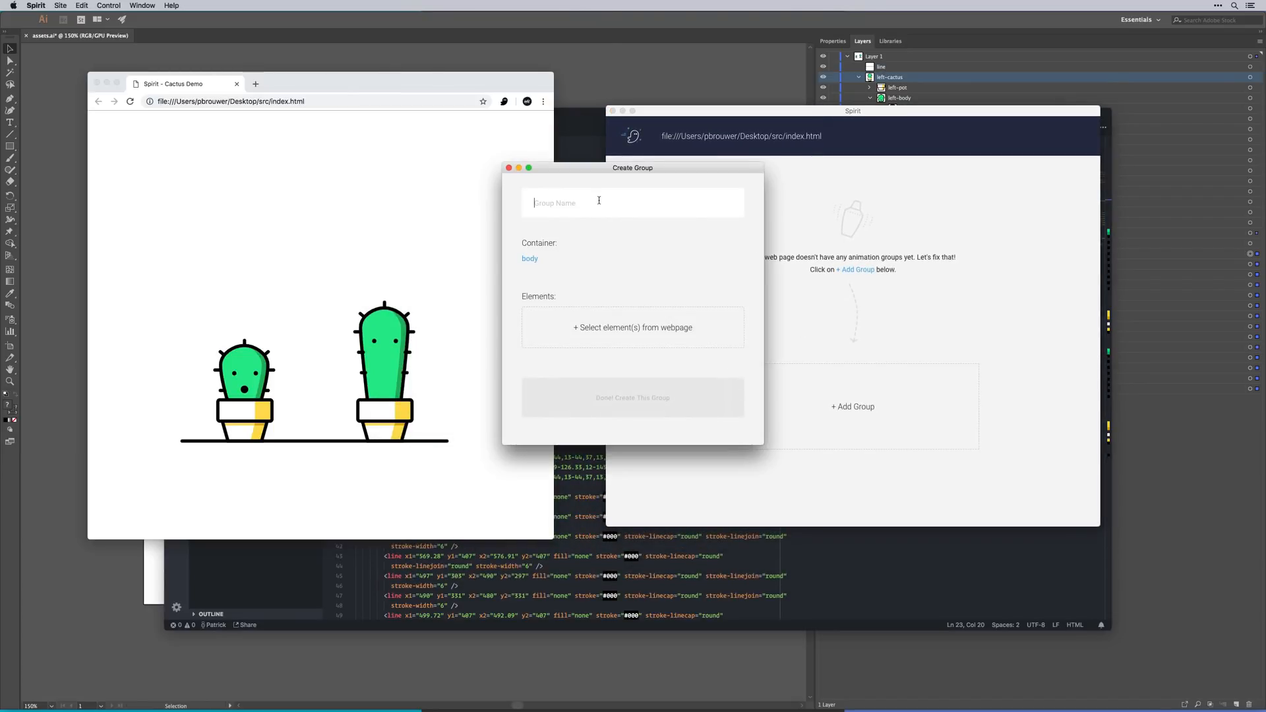
type("cactus")
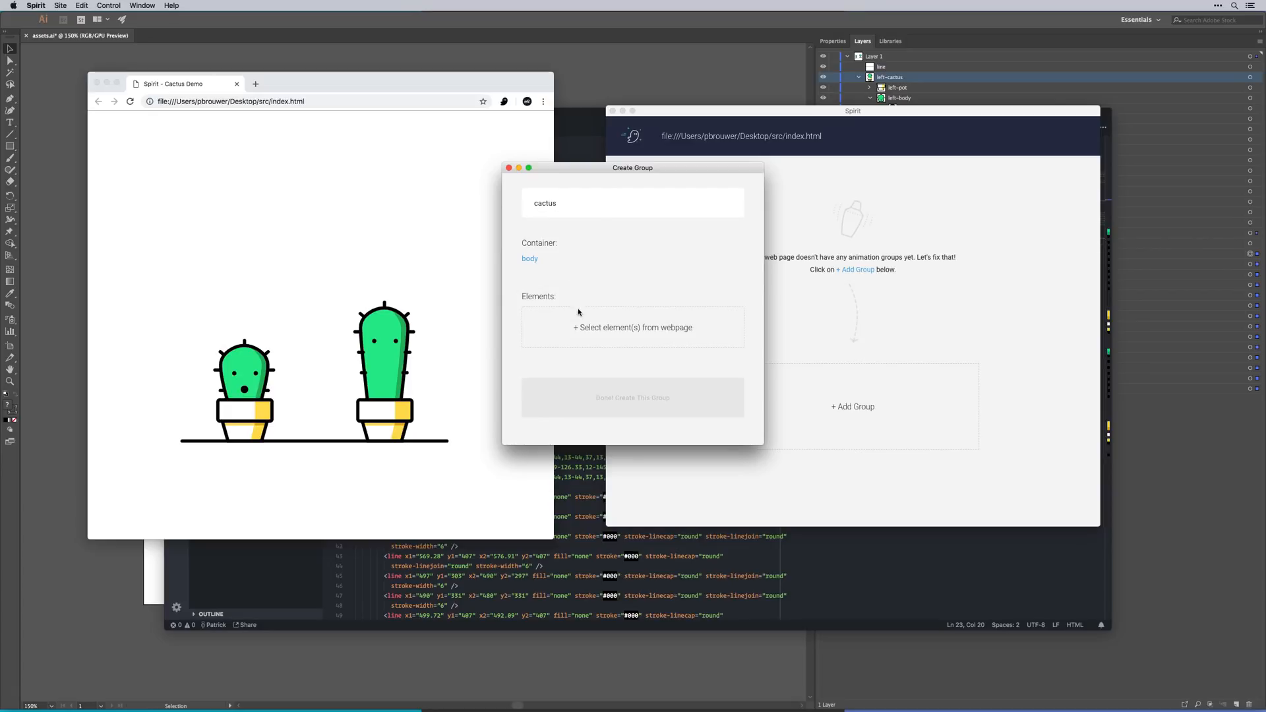
left_click(611, 329)
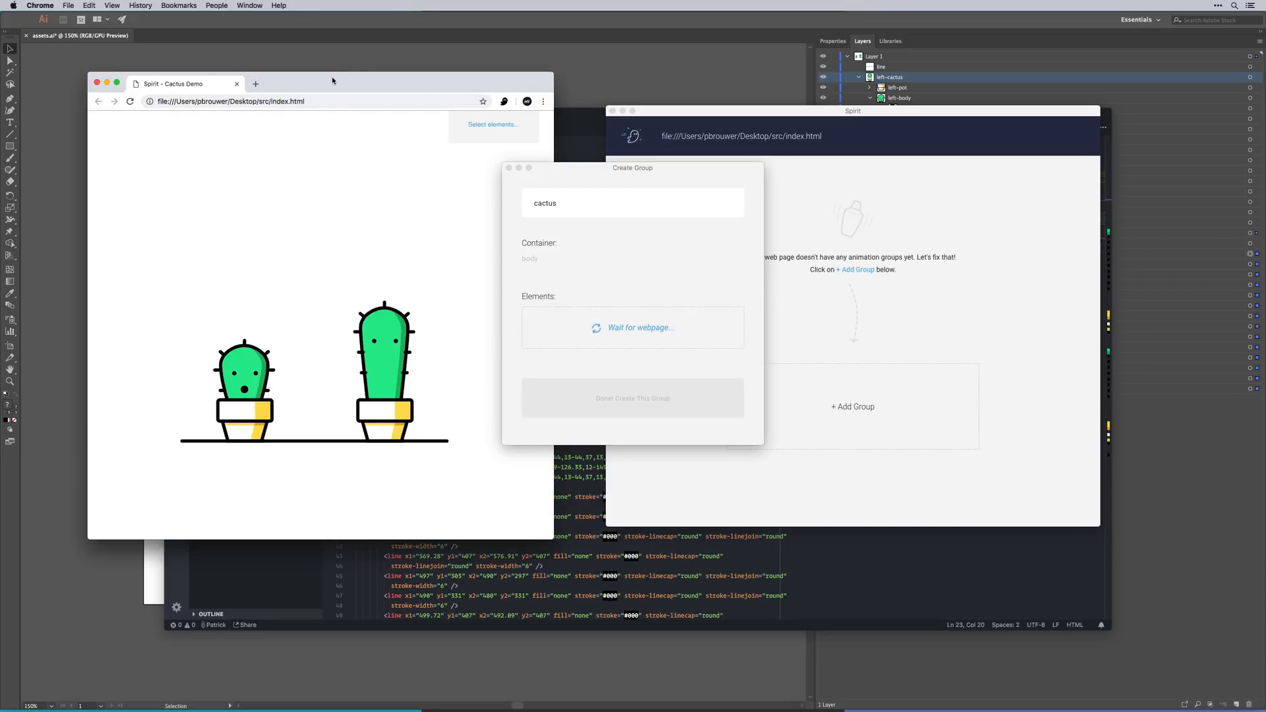
- Open Chrome's developer tools, expand the svg element in the DOM tree and inspect the left cactus
key("super+alt+j")
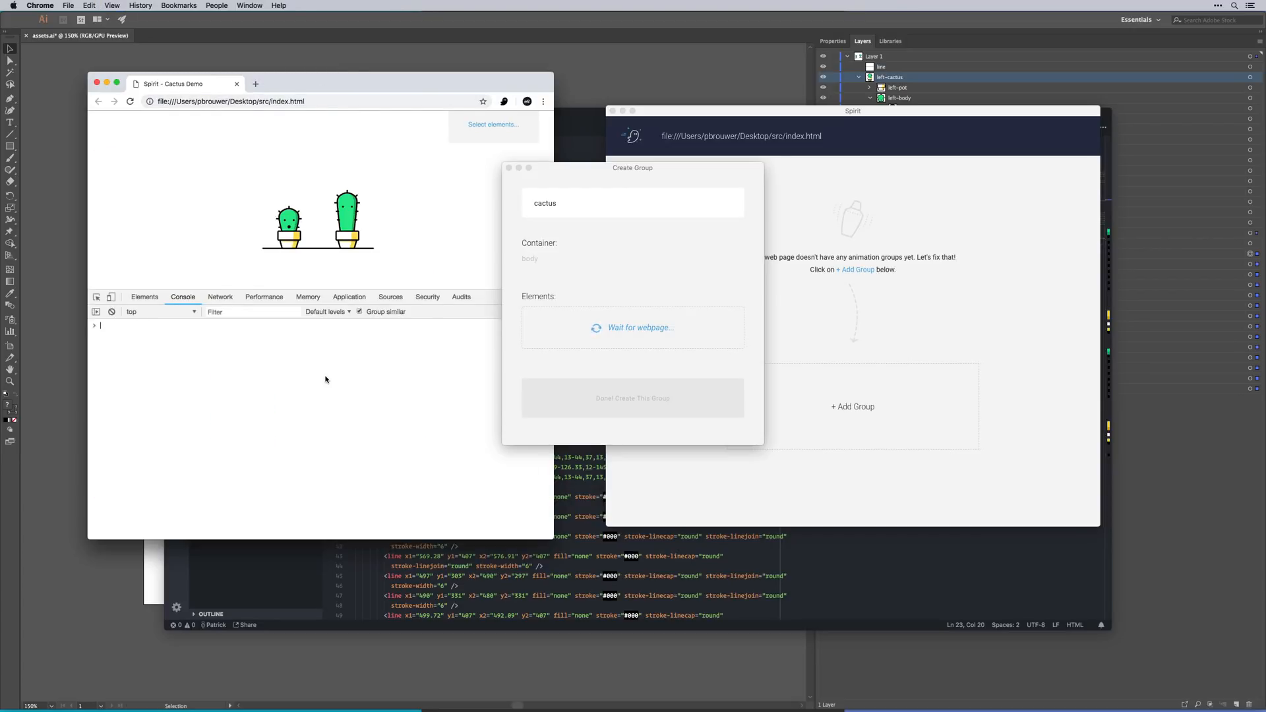
left_click(143, 298)
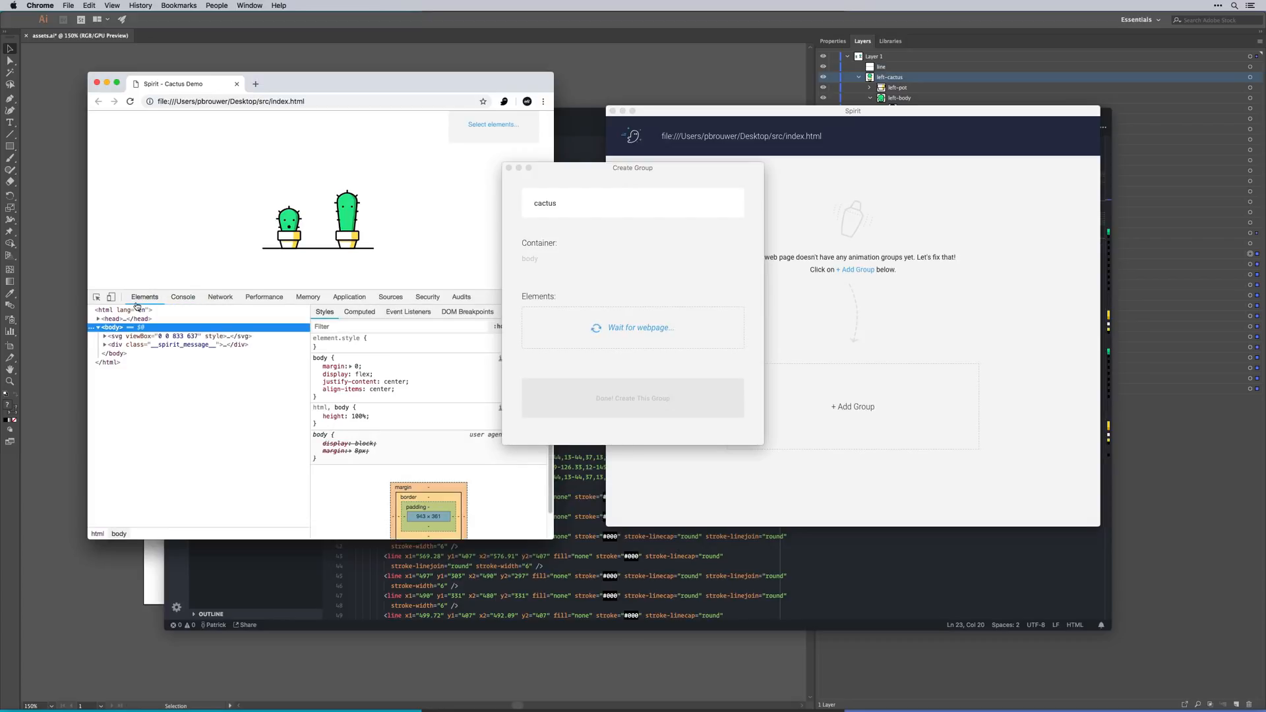
left_click(104, 337)
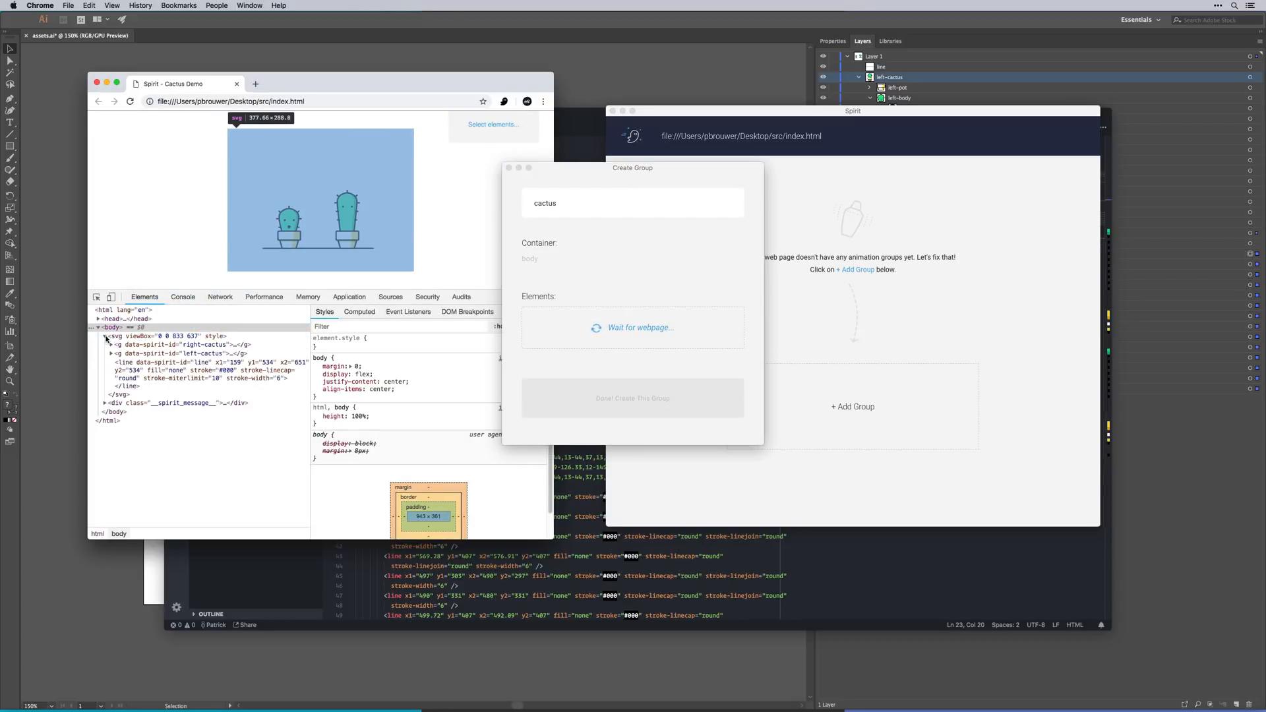
left_click(96, 297)
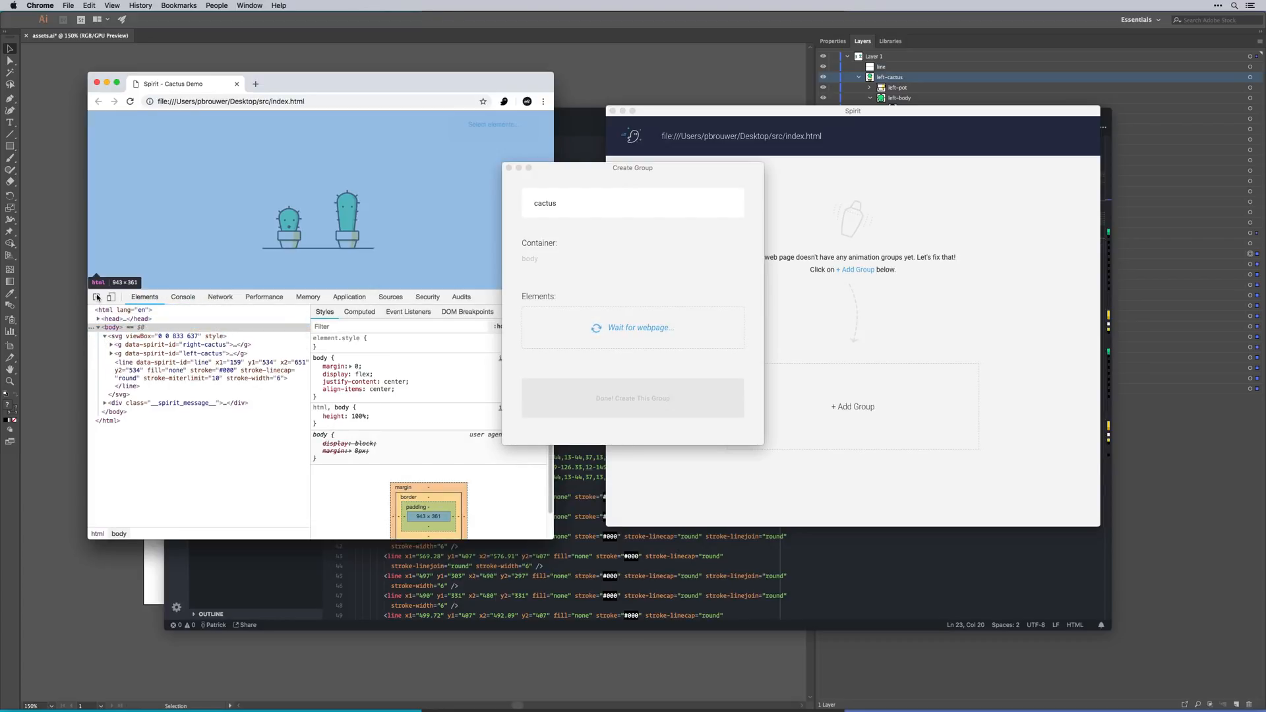
left_click(289, 226)
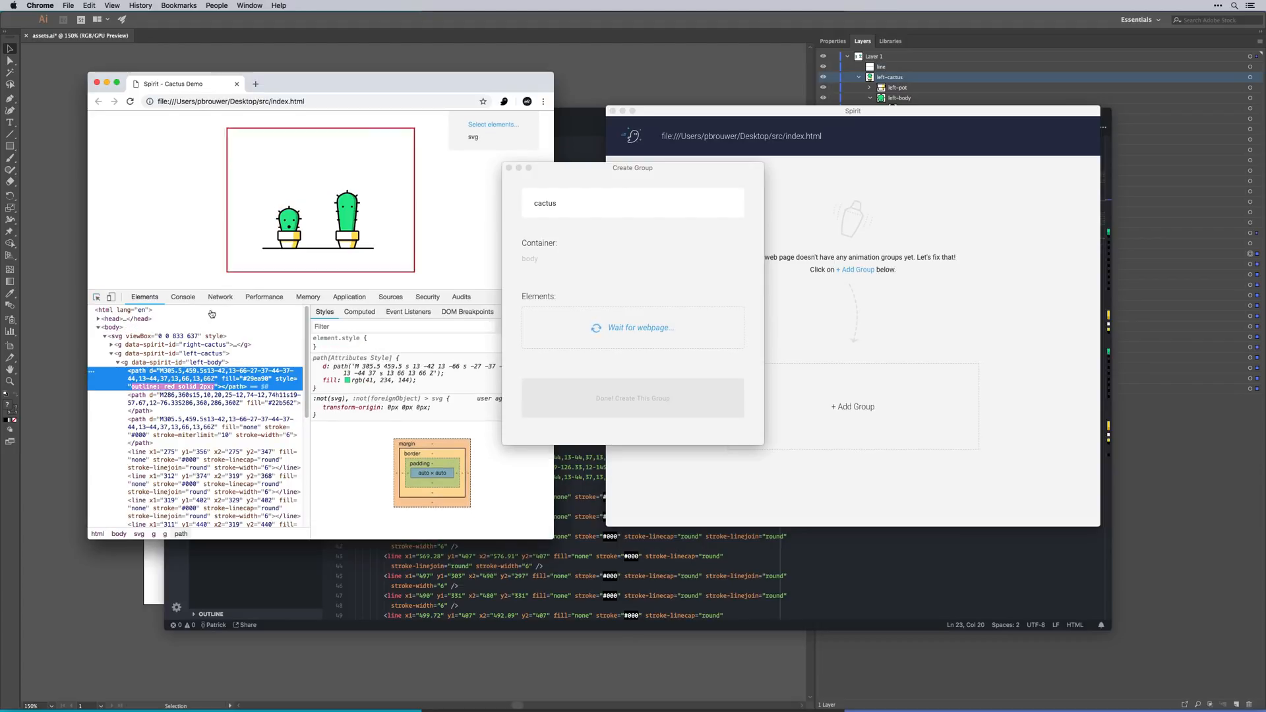
- Move the Create Group window aside and add the right-cactus element to the group through DevTools' Spirit pane
left_click(146, 345)
left_click_drag(589, 169, 778, 172)
left_click(512, 317)
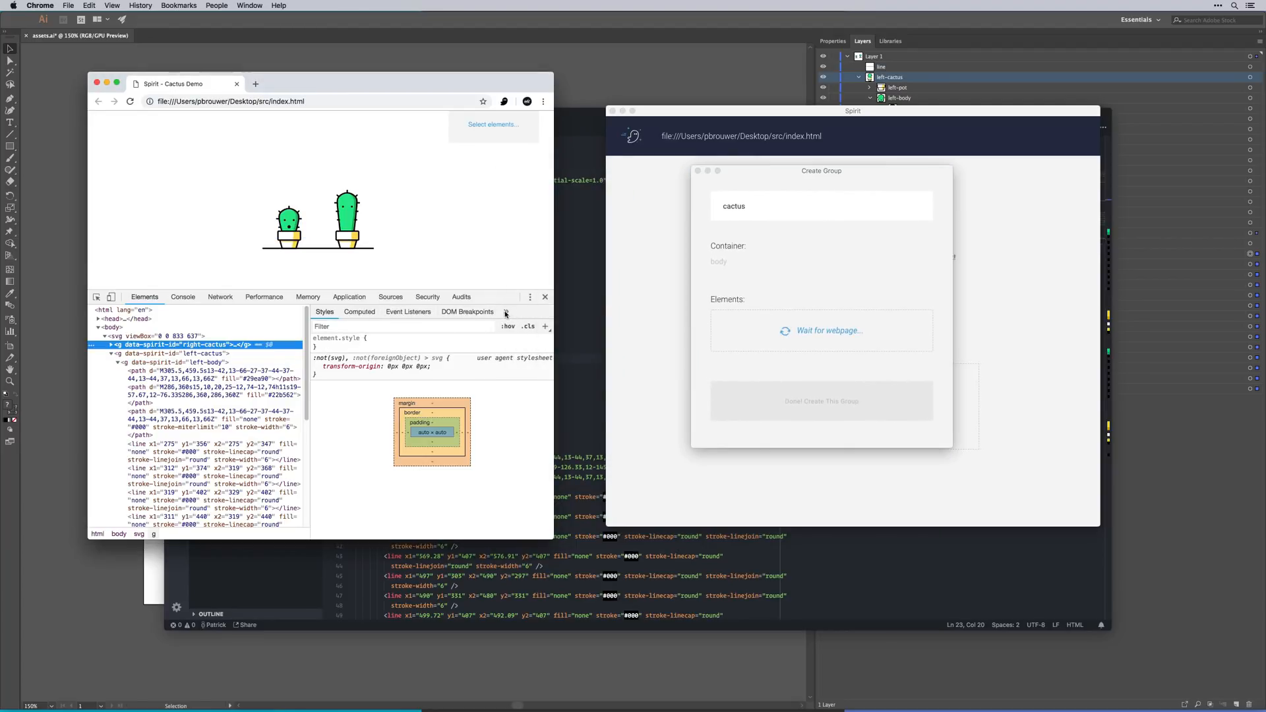
left_click(507, 312)
left_click(529, 342)
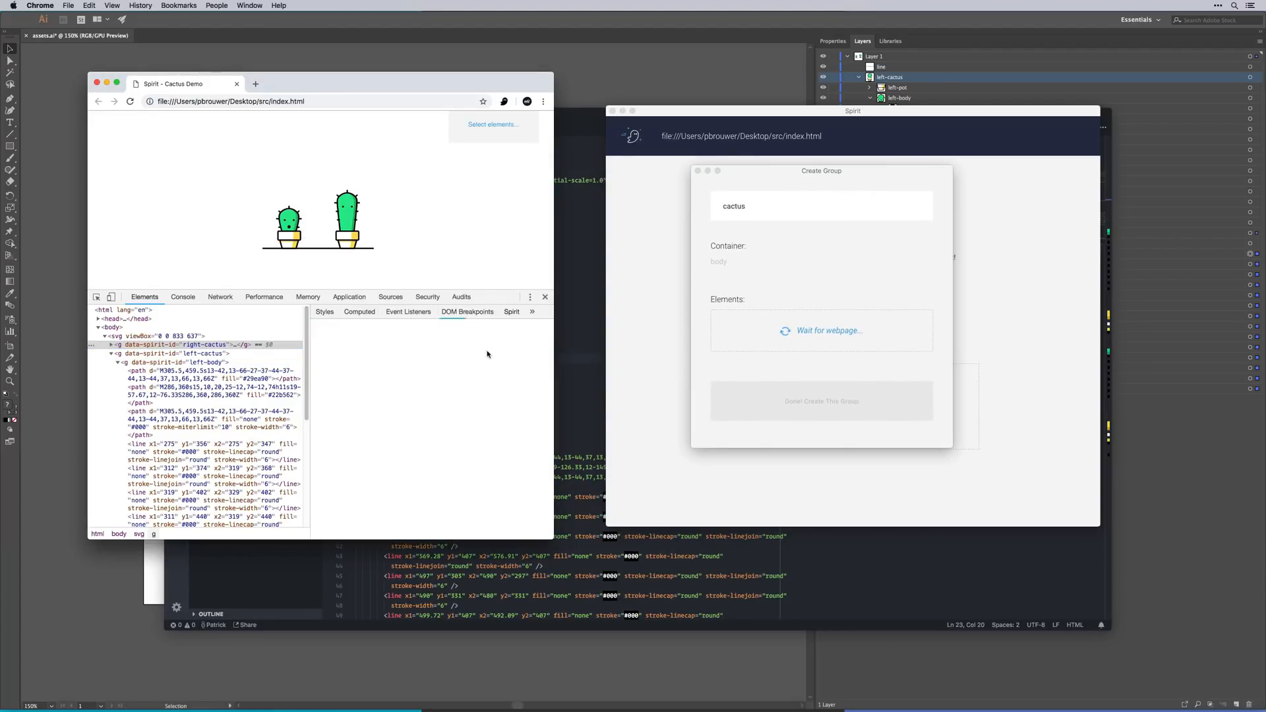
left_click(344, 330)
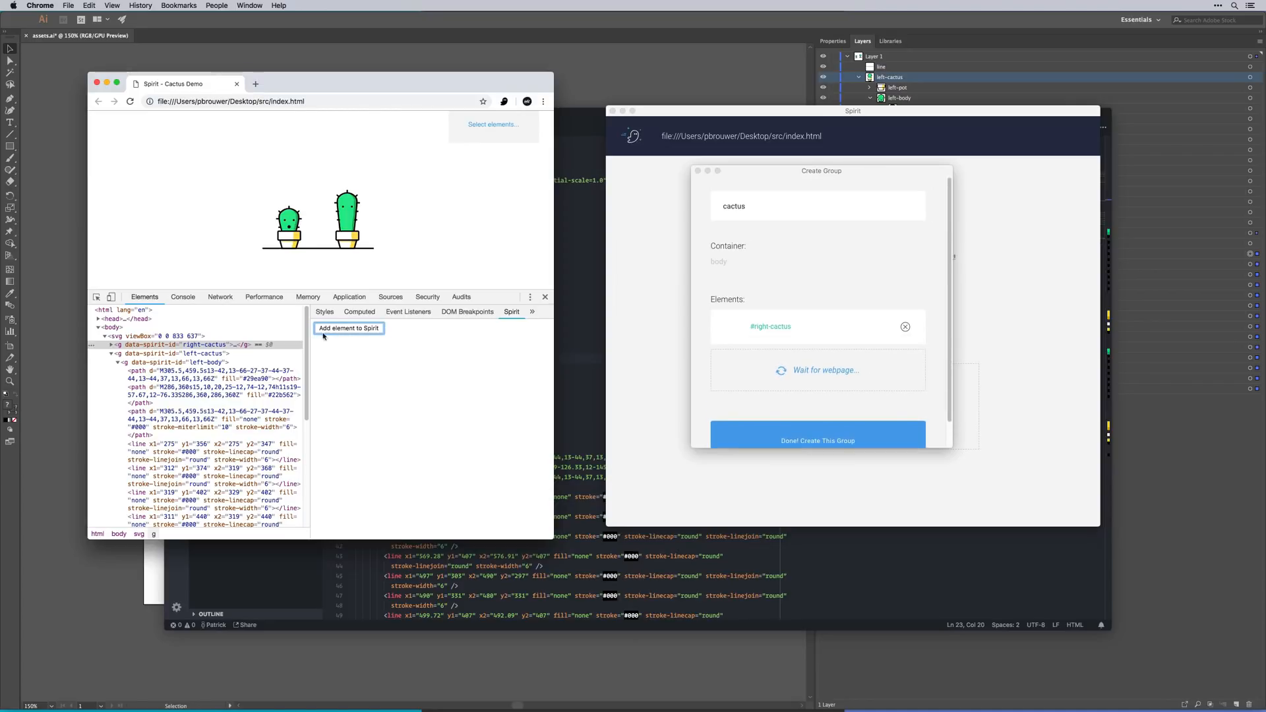
- Add the left-cactus and line elements to the cactus group
left_click(184, 353)
left_click(373, 329)
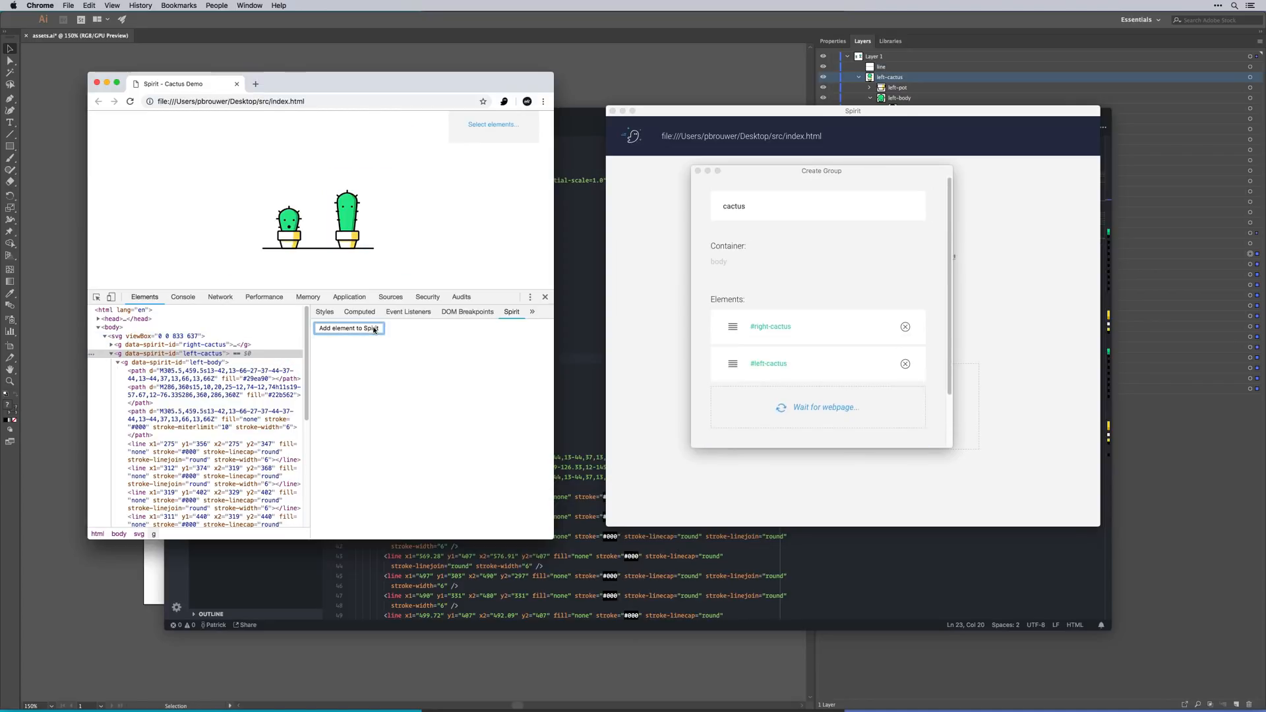
scroll(165, 462, "down", 5)
left_click(162, 477)
left_click(374, 332)
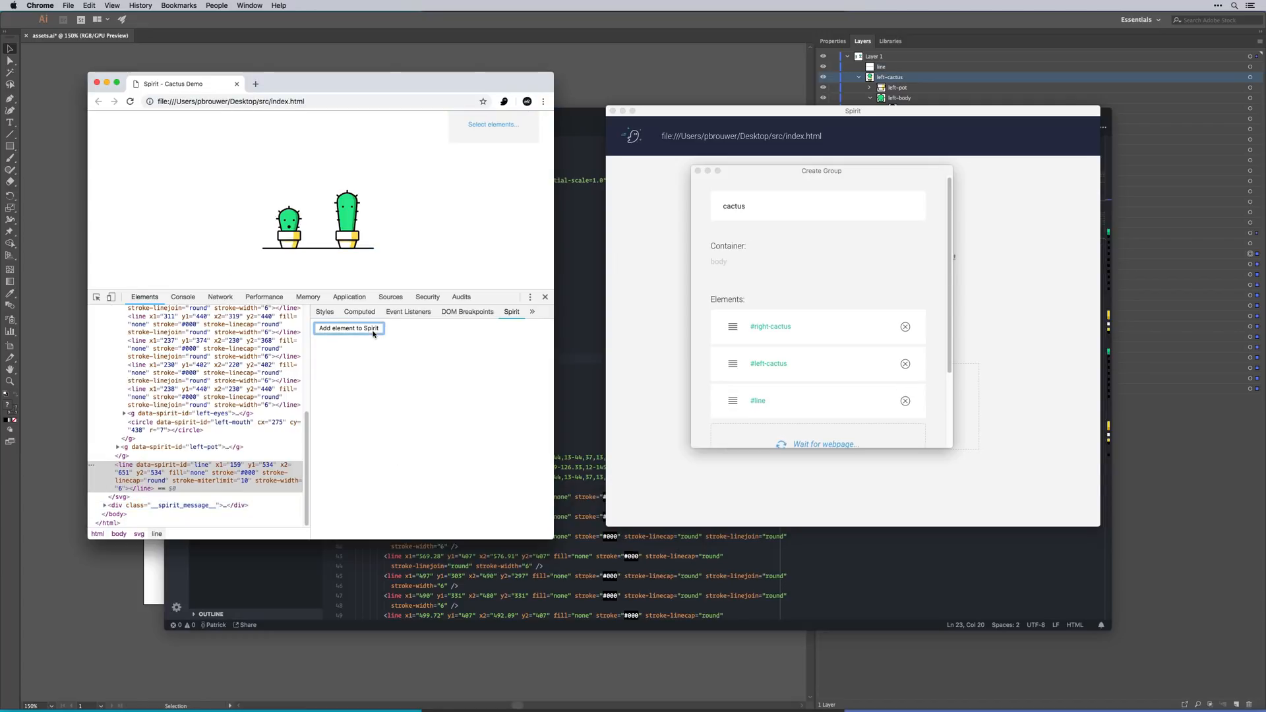
- Add the left-body and left-pot elements to the group and enlarge the Create Group window
scroll(179, 354, "up", 5)
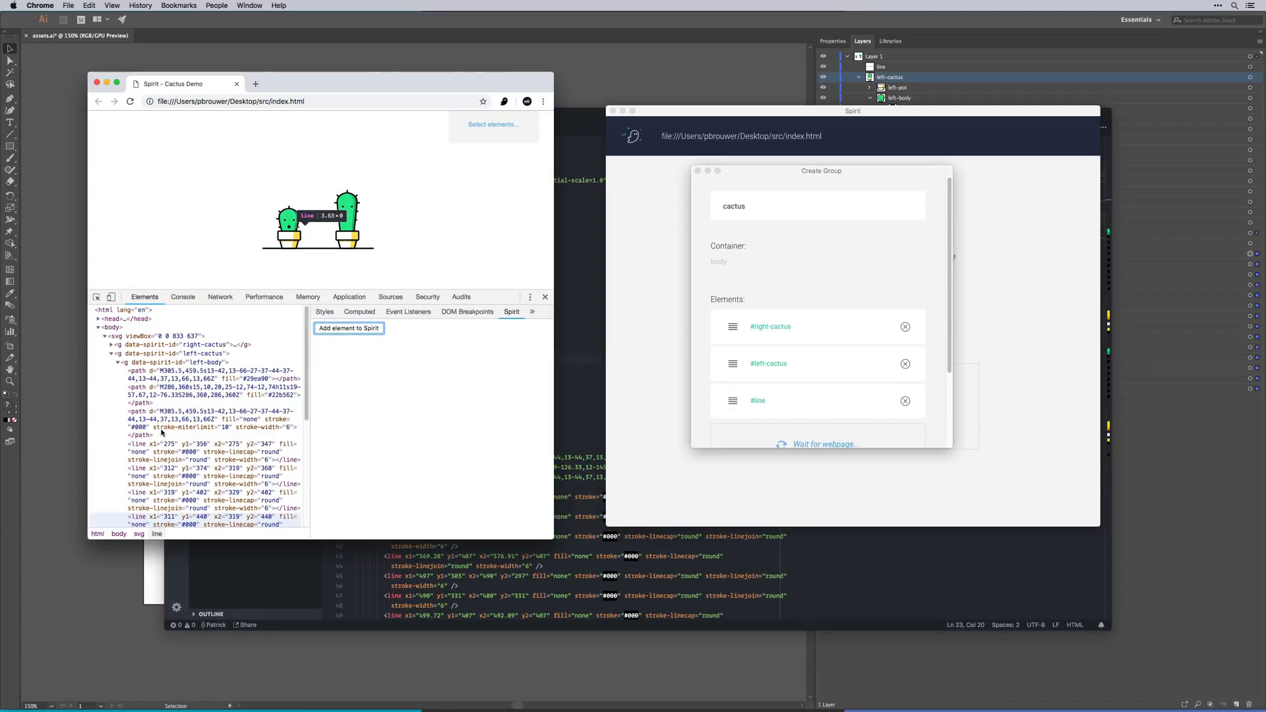
left_click(159, 364)
left_click(367, 330)
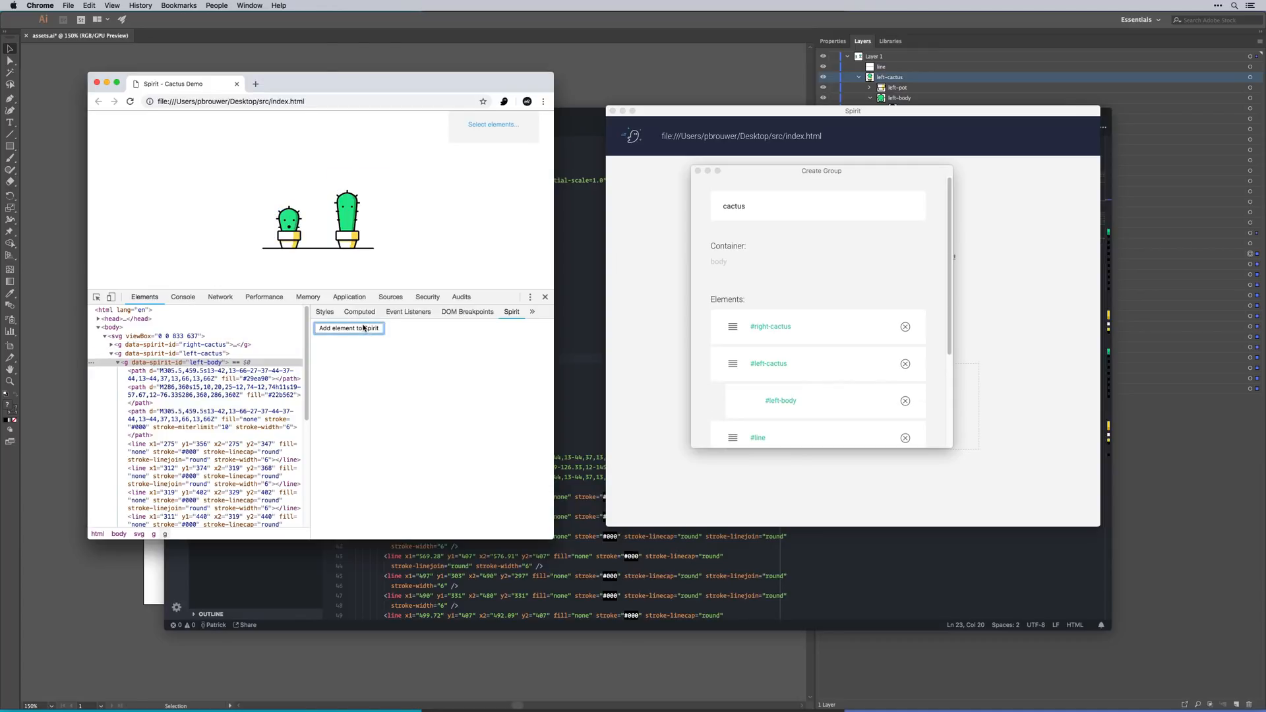
left_click(119, 364)
left_click(218, 371)
left_click(367, 329)
left_click_drag(952, 447, 961, 650)
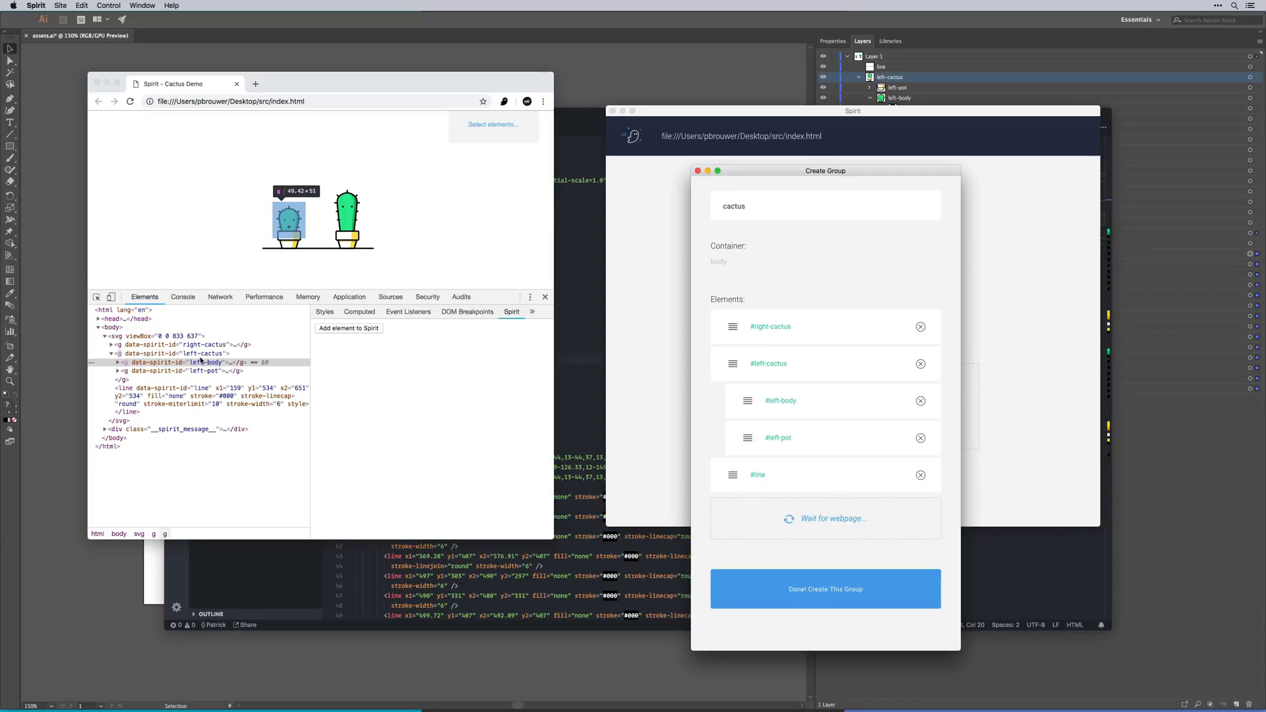
- Expand the left-body element in the DOM tree, then move and enlarge the browser window
left_click(118, 363)
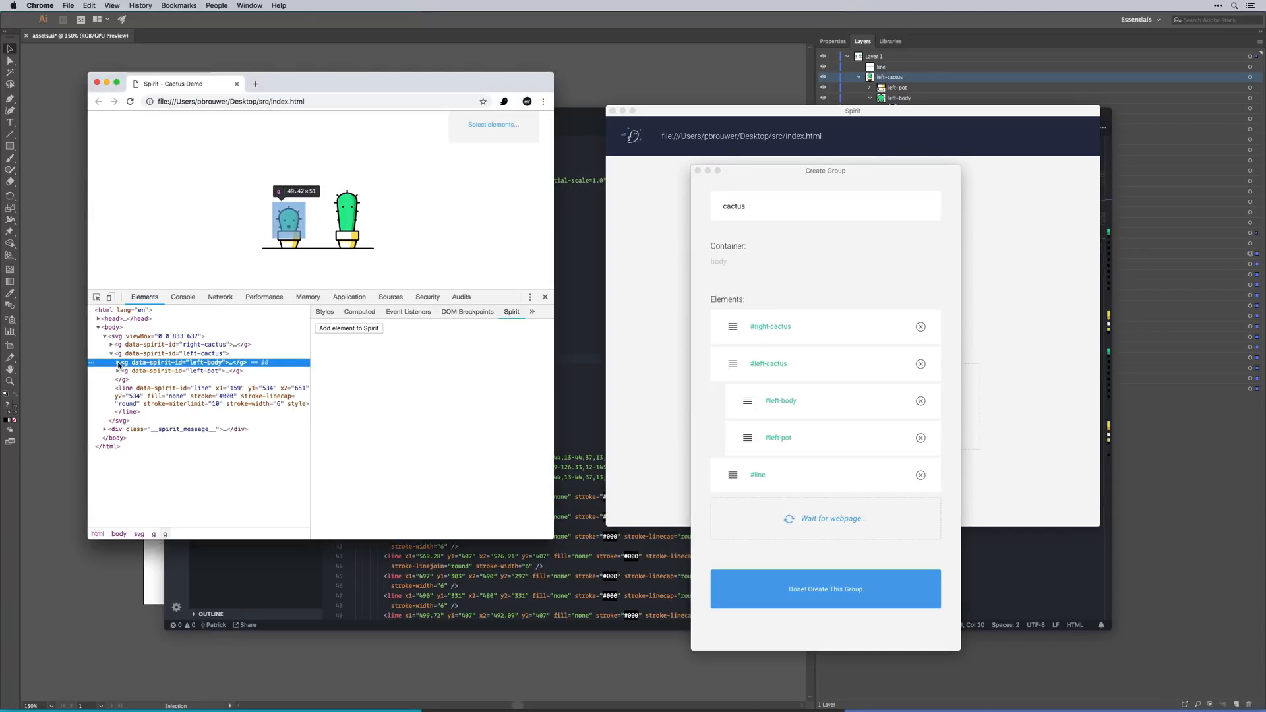
left_click(118, 363)
scroll(219, 462, "down", 3)
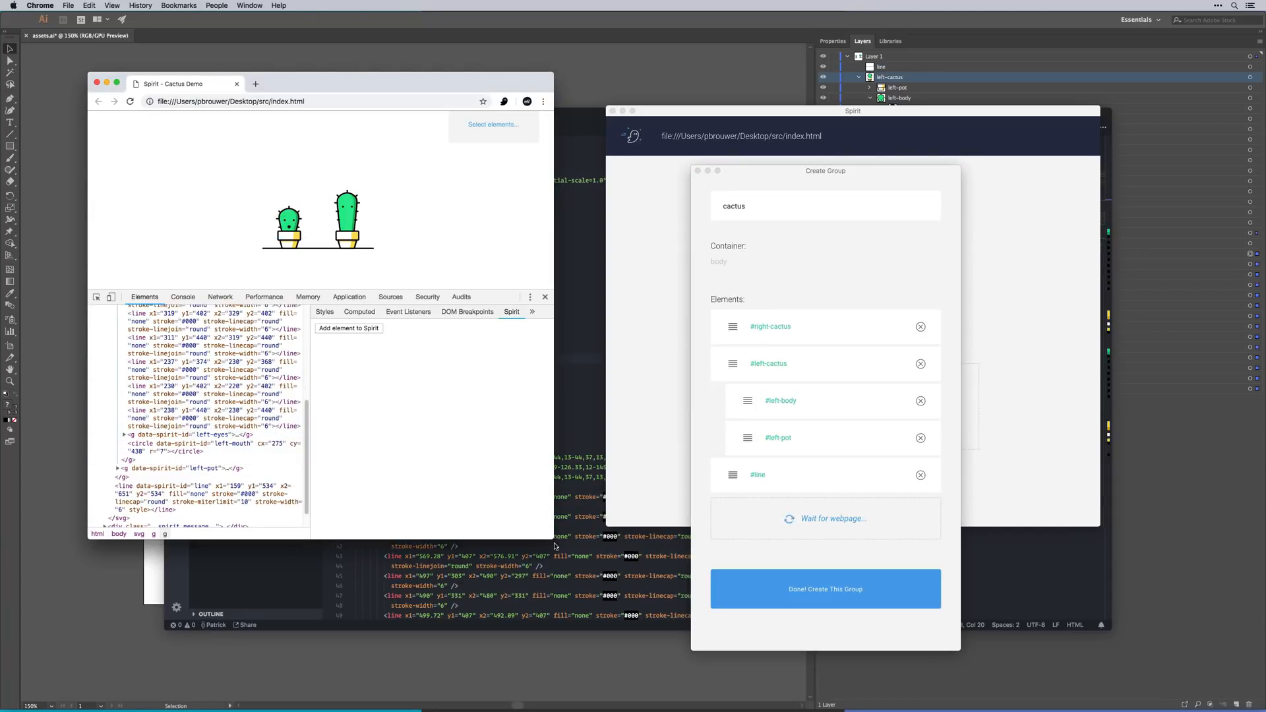
left_click_drag(554, 538, 563, 642)
left_click_drag(462, 84, 452, 38)
left_click_drag(554, 596, 563, 664)
left_click_drag(558, 71, 586, 71)
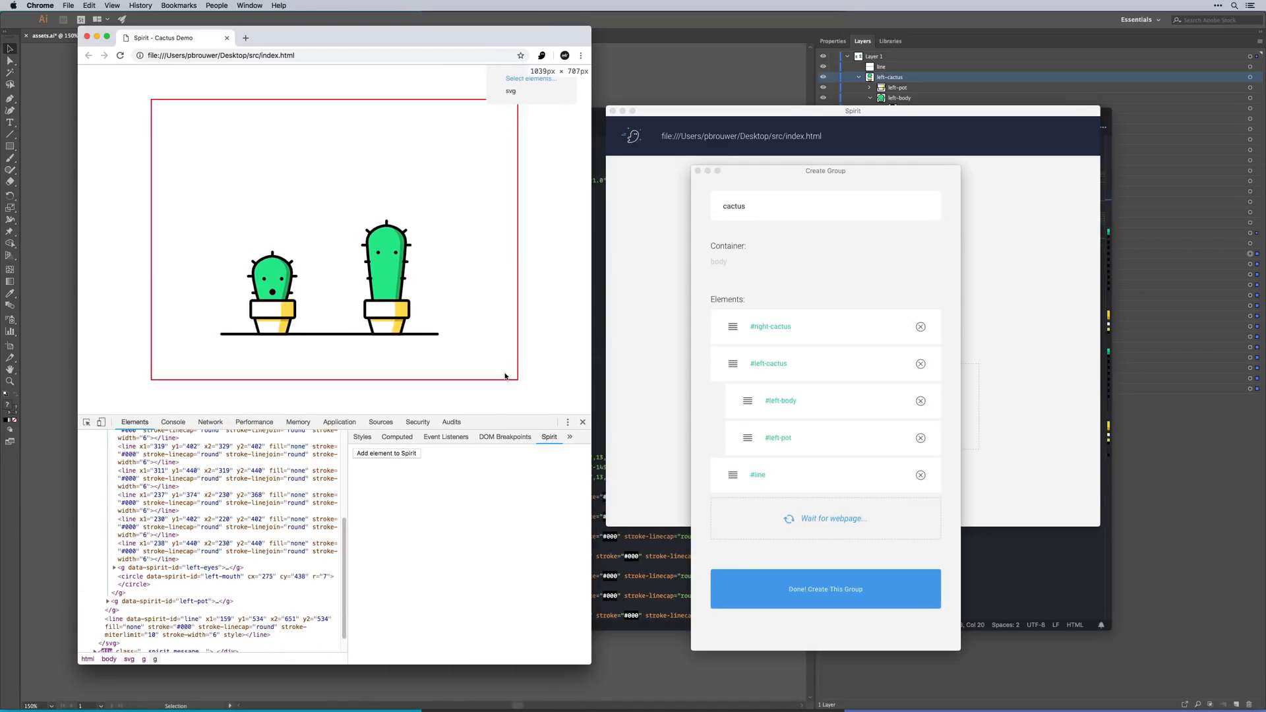
- Add the left-eyes and left-mouth elements to the cactus group
left_click(209, 569)
left_click(389, 454)
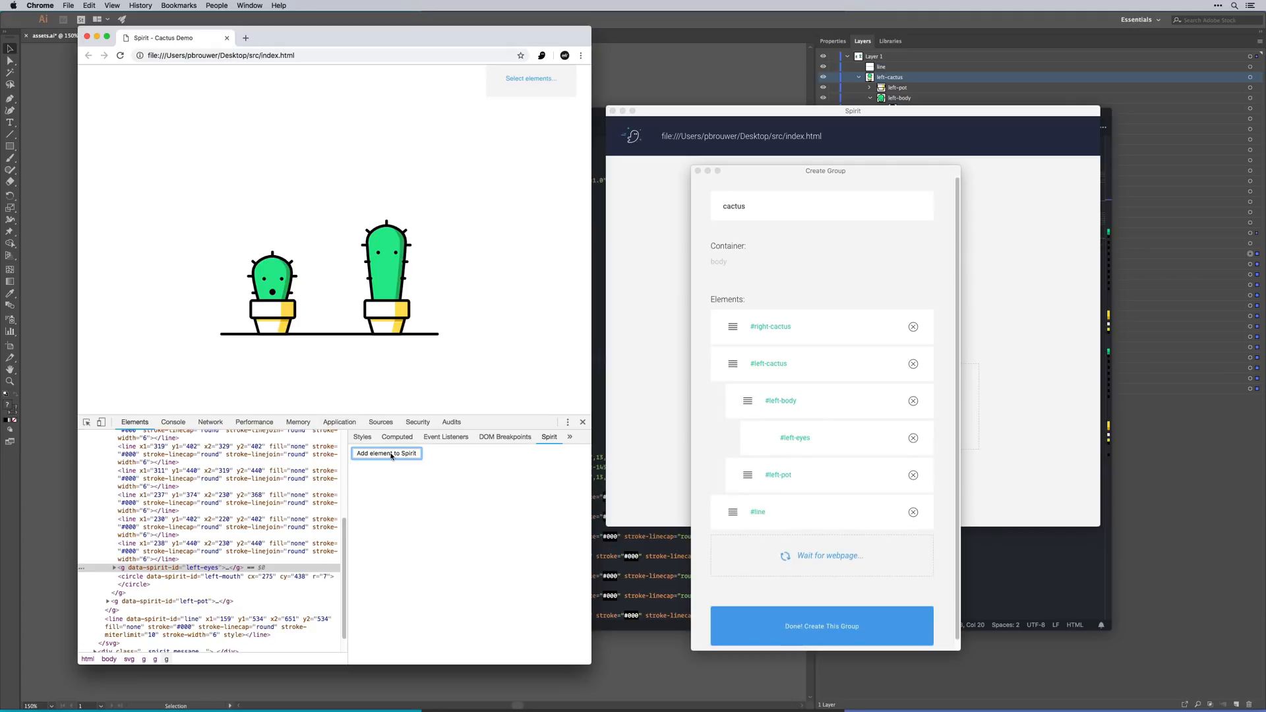
left_click(224, 577)
left_click(415, 455)
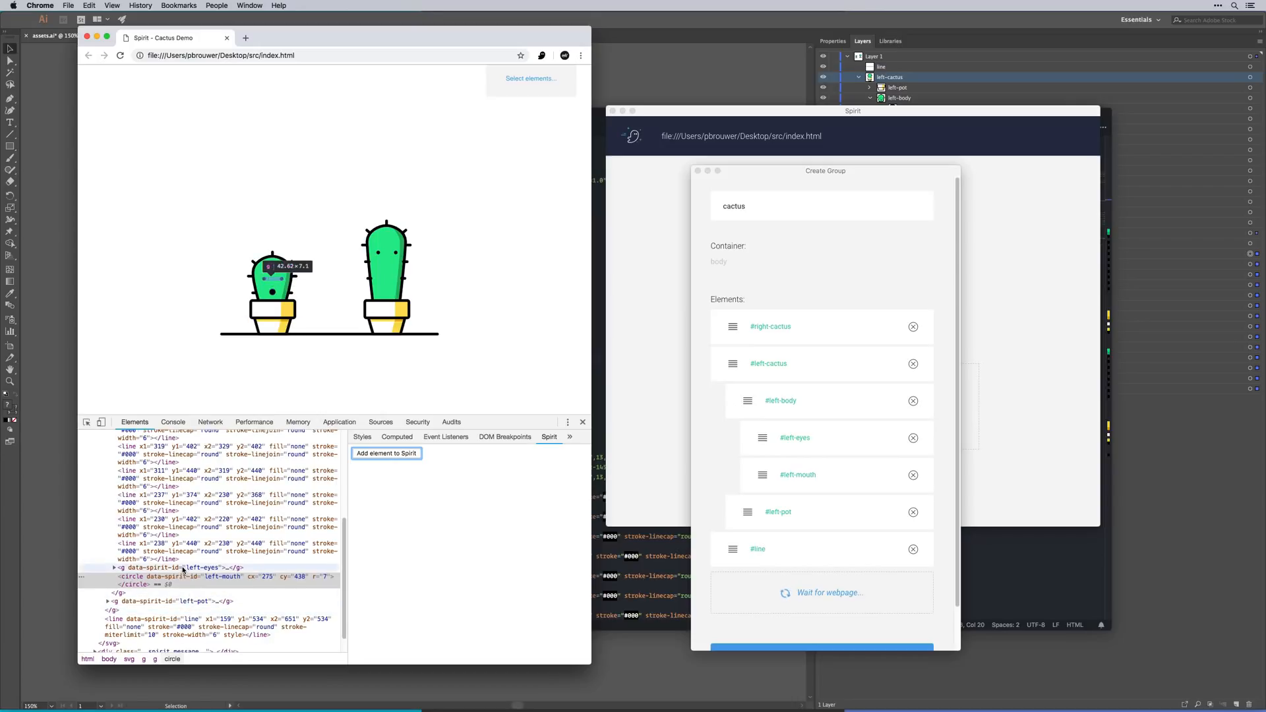
- Expand the right-cactus element in the DOM tree and add right-body and right-pot to the group
scroll(165, 561, "up", 5)
left_click(106, 489)
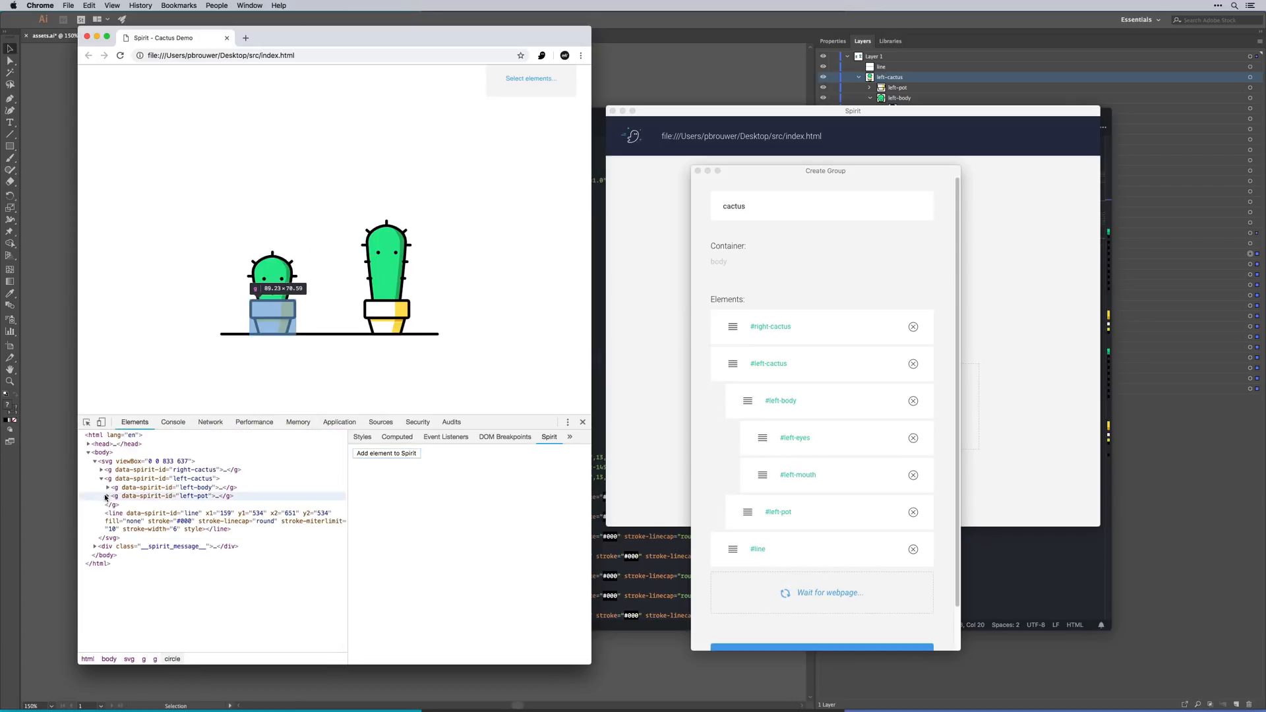
left_click(102, 479)
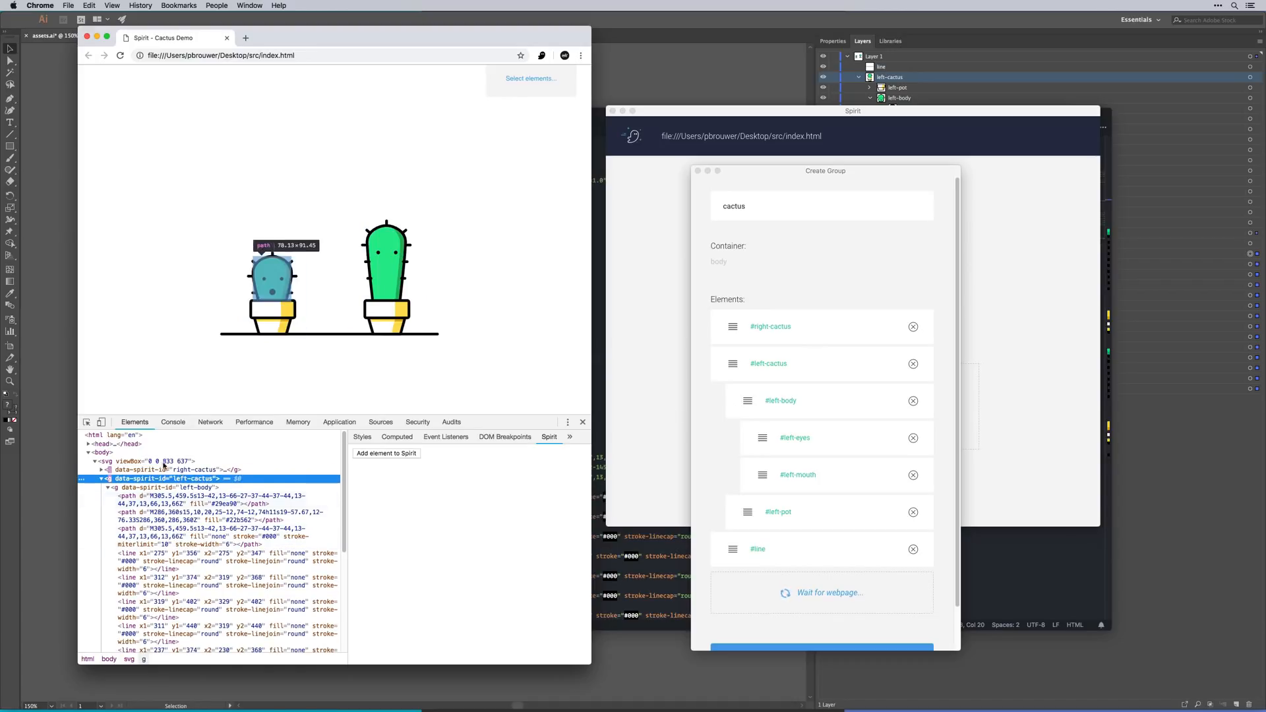
left_click(146, 469)
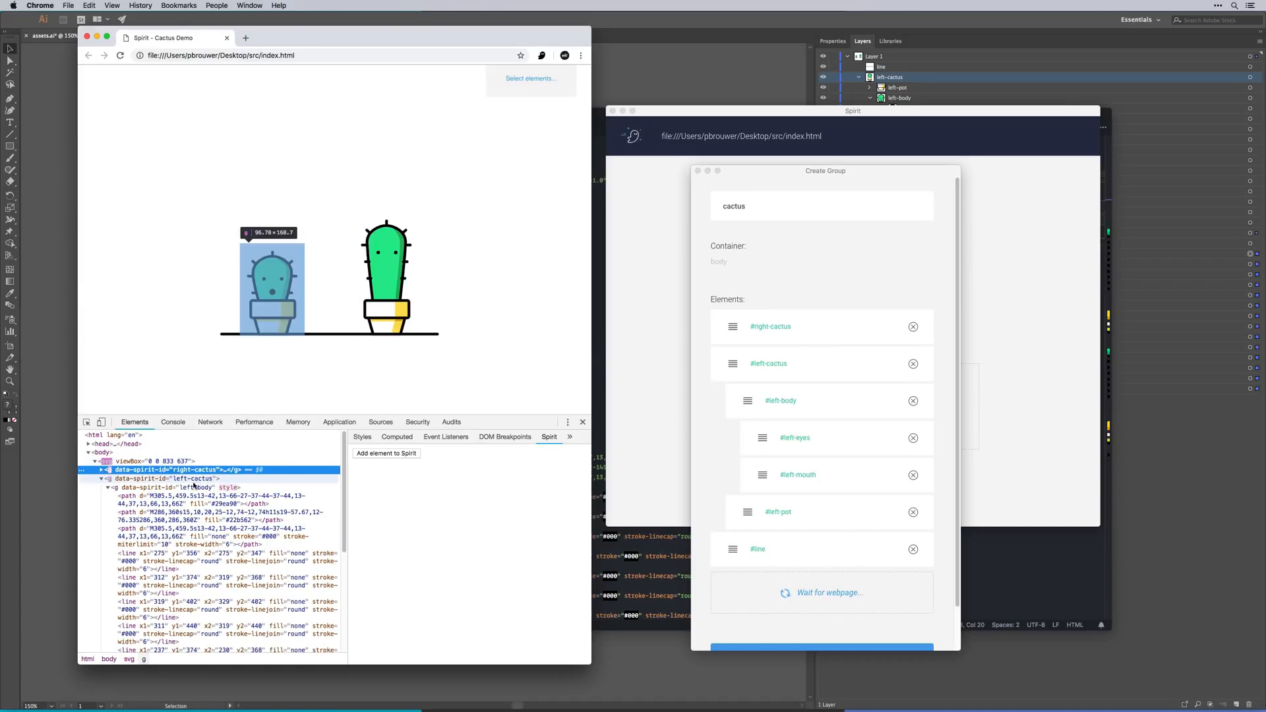
left_click(101, 470)
left_click(112, 480)
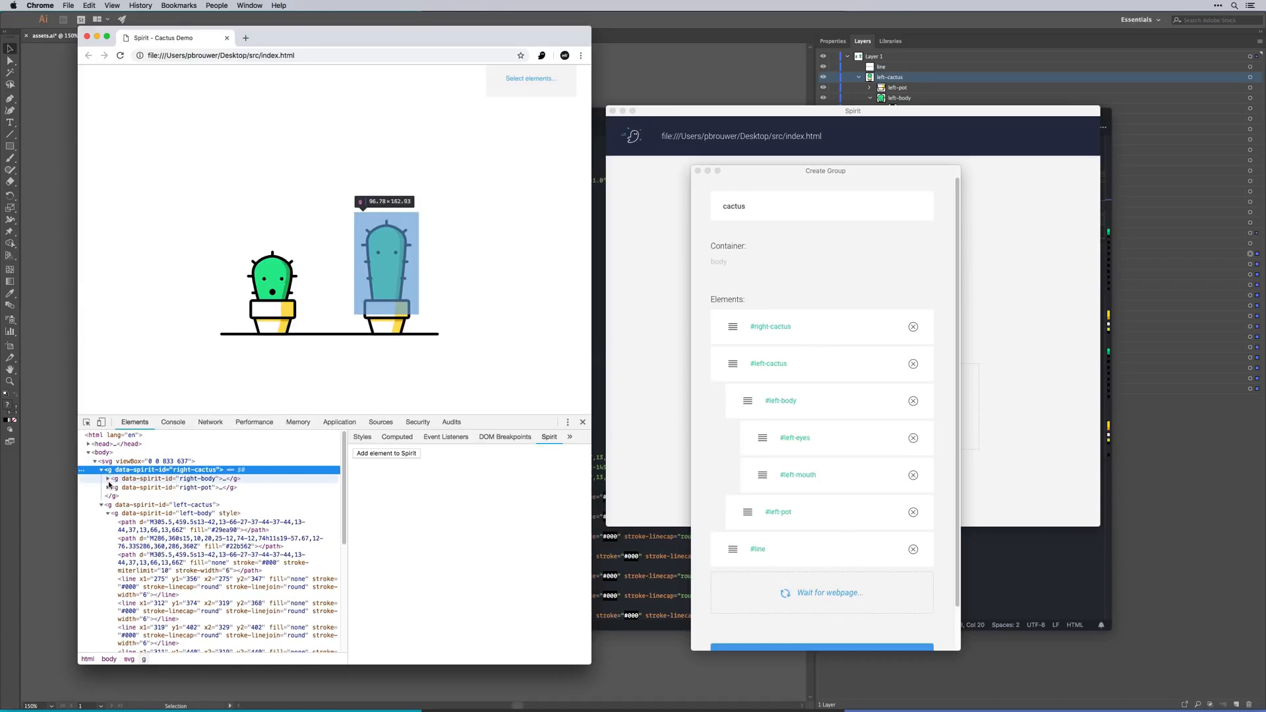
left_click(389, 454)
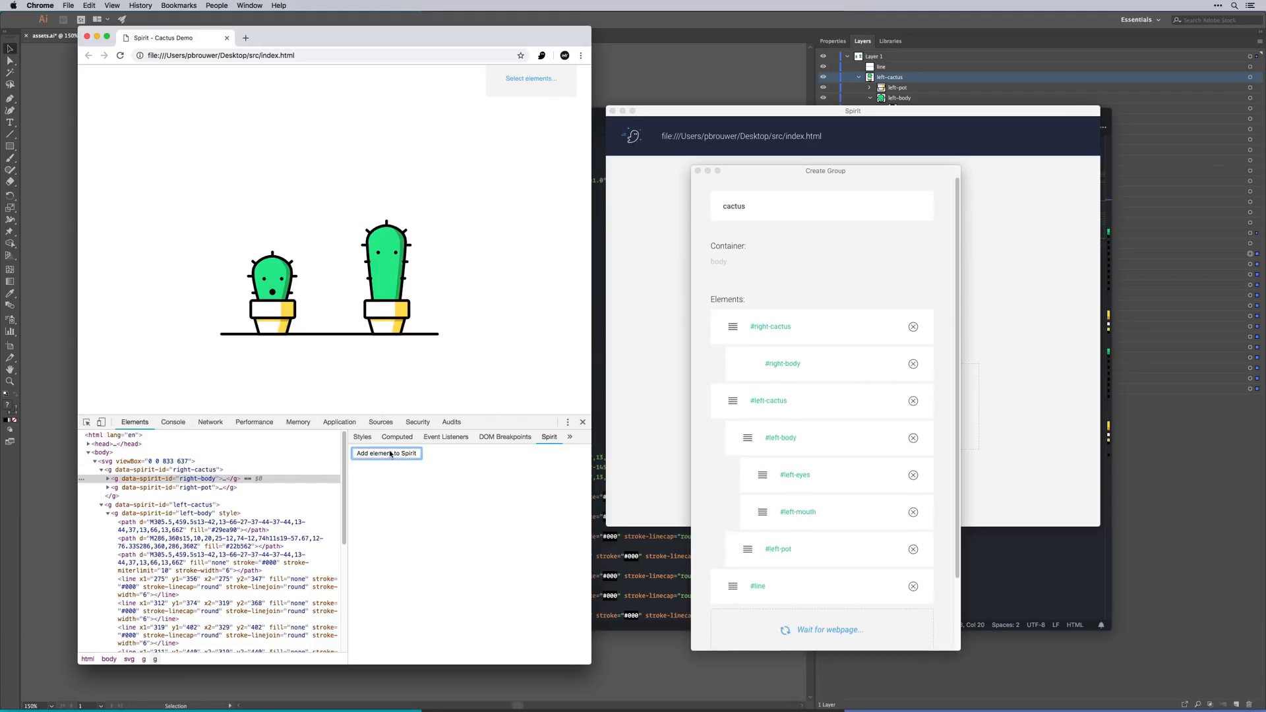
left_click(262, 488)
left_click(415, 454)
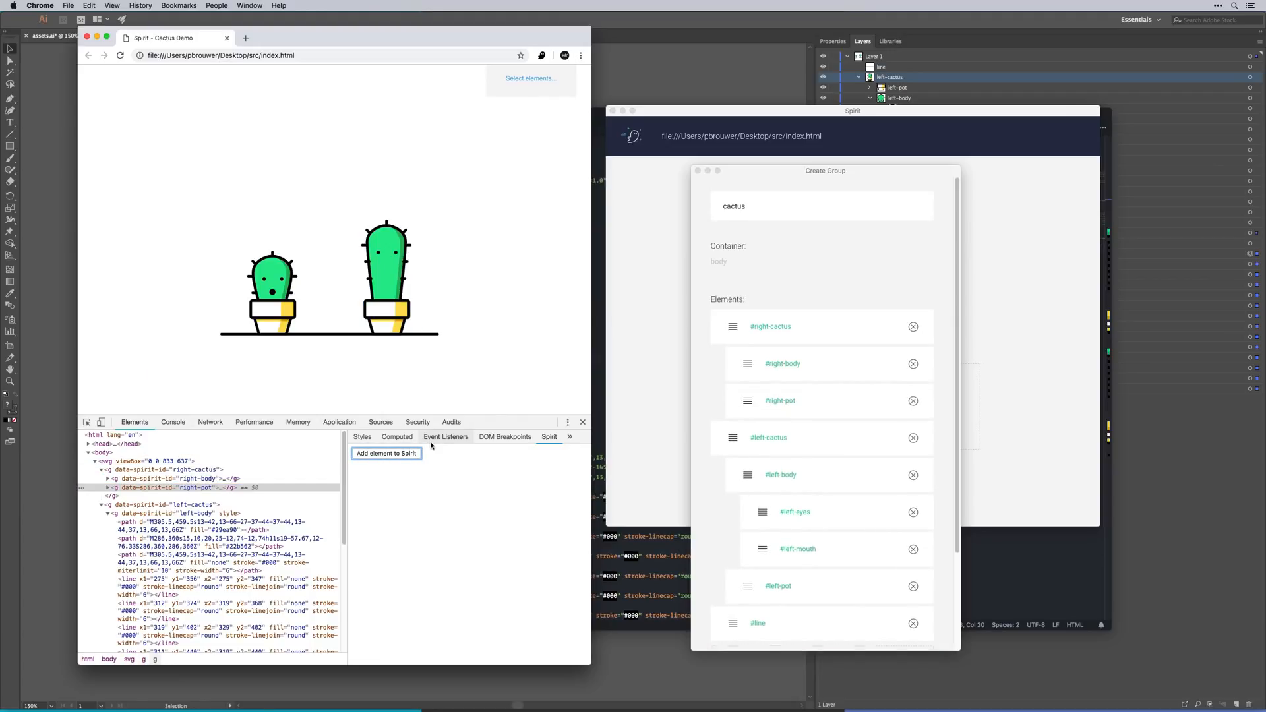
- Expand the right-body element in the DOM tree and add right-eyes to the group
left_click(108, 481)
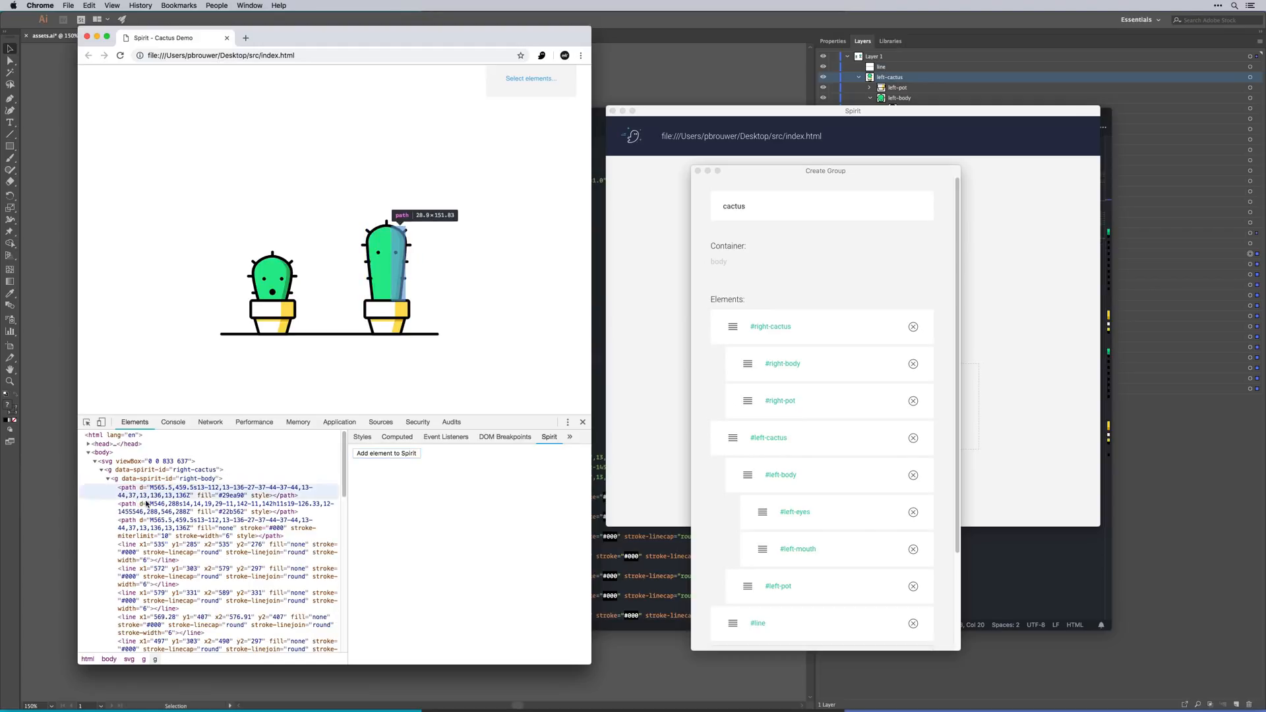
scroll(183, 597, "down", 5)
scroll(182, 597, "down", 3)
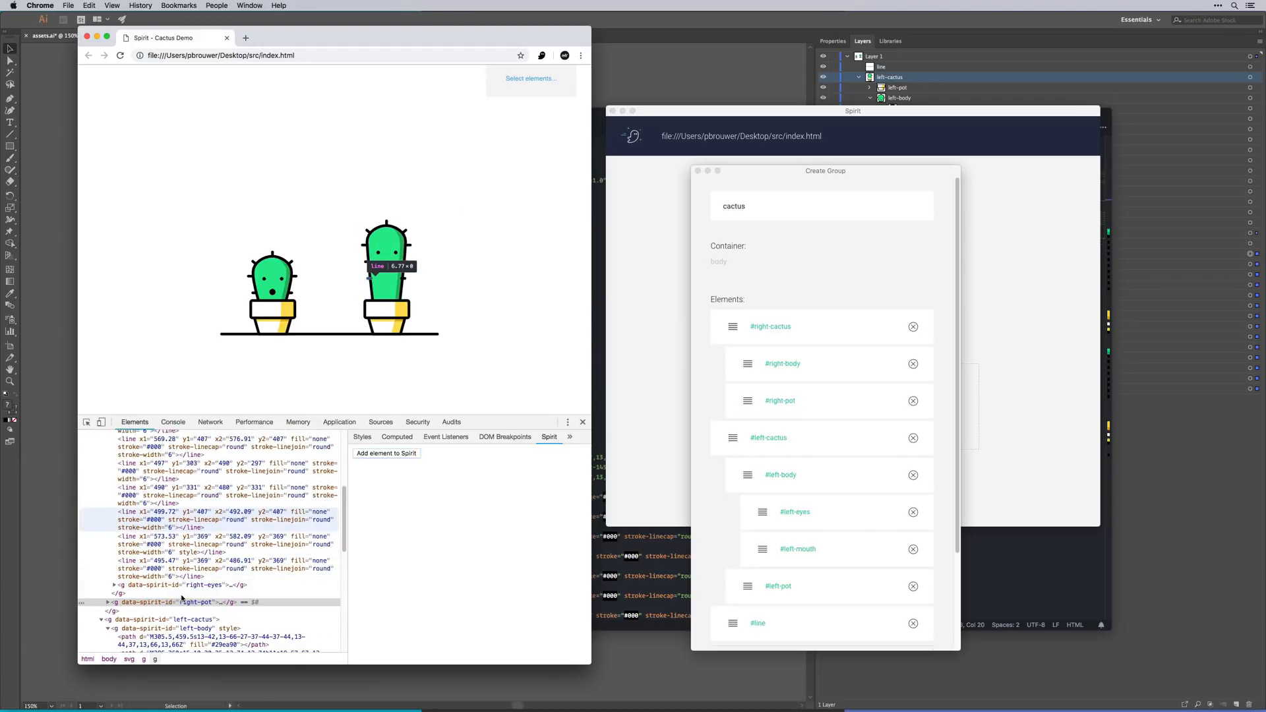
left_click(212, 586)
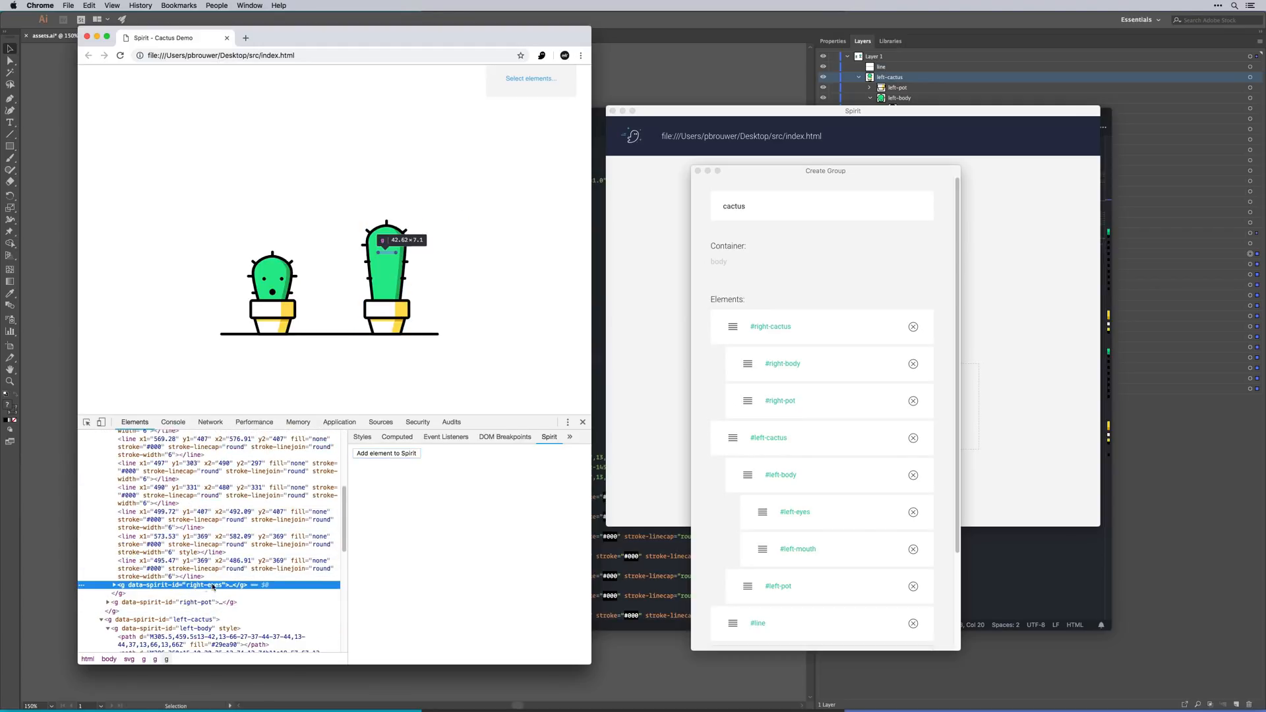
left_click(379, 454)
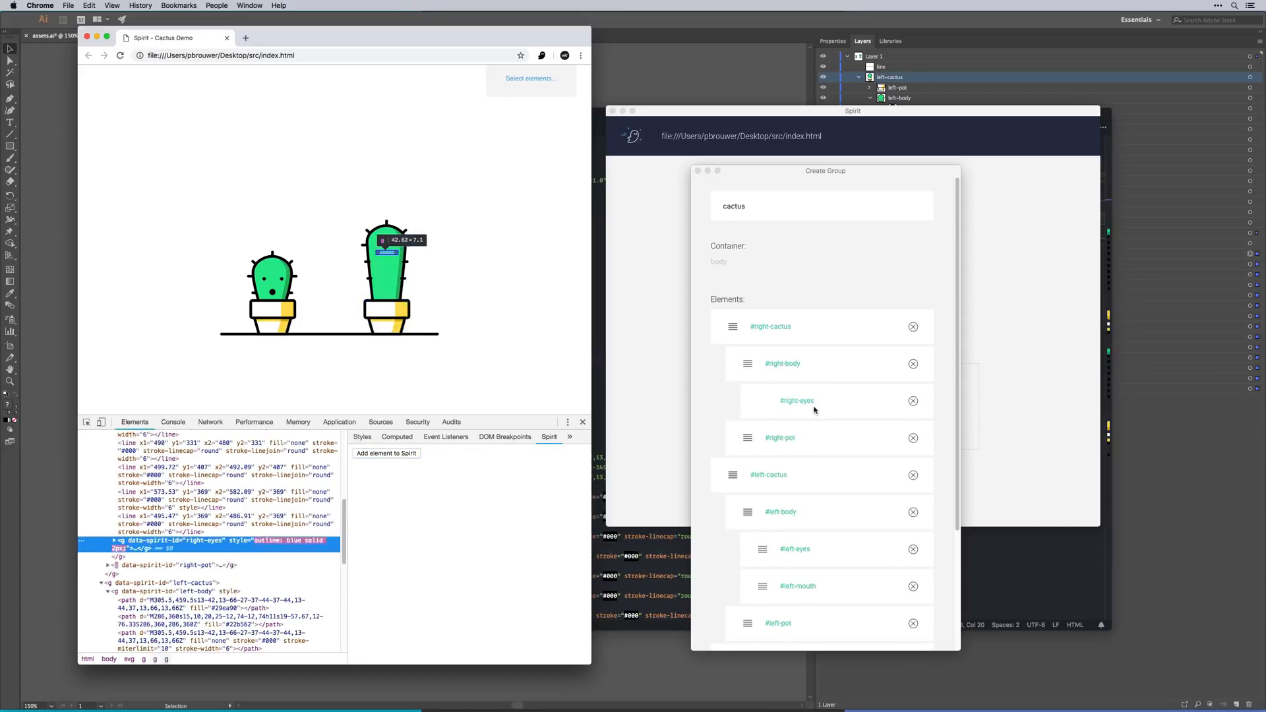
- Reorder the group's elements so right-pot and left-pot precede their bodies and line heads the list
left_click_drag(747, 438, 747, 368)
scroll(792, 453, "down", 1)
left_click_drag(748, 591, 746, 480)
scroll(872, 483, "down", 2)
left_click_drag(734, 567, 743, 245)
scroll(862, 395, "down", 3)
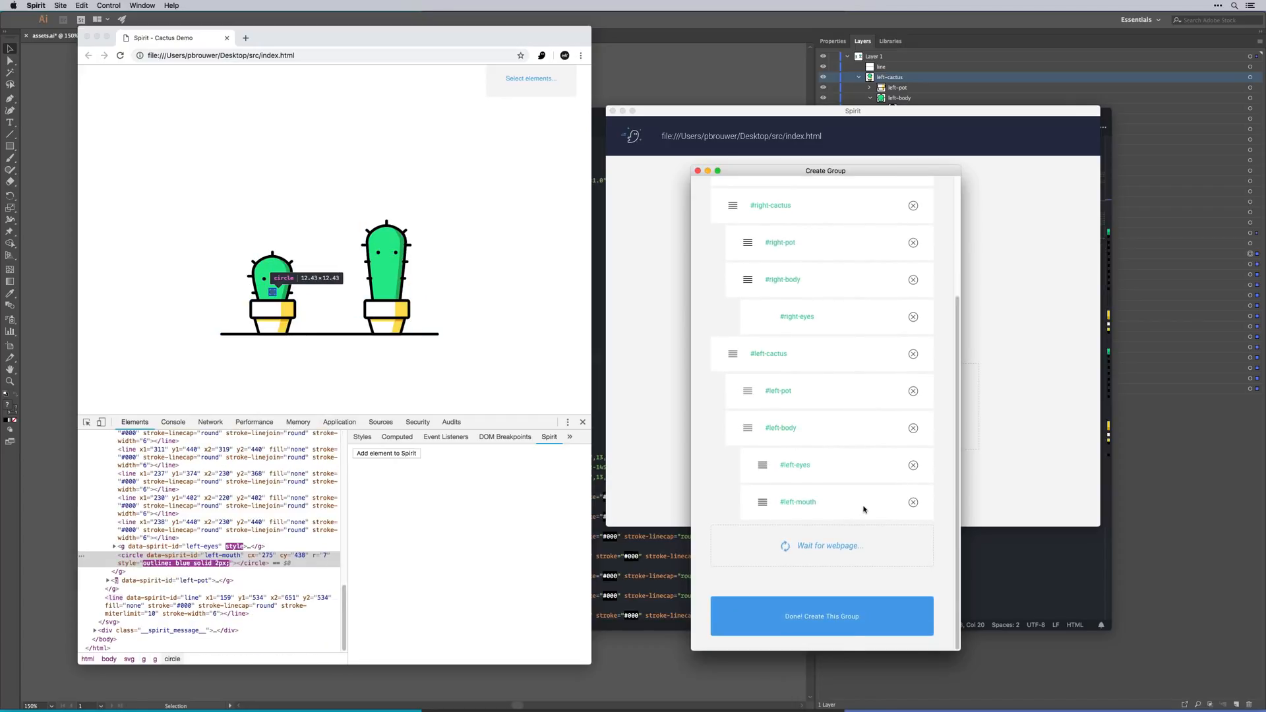
- Create the cactus group and close the browser's developer tools
left_click(841, 631)
left_click(507, 384)
key("super+alt+i")
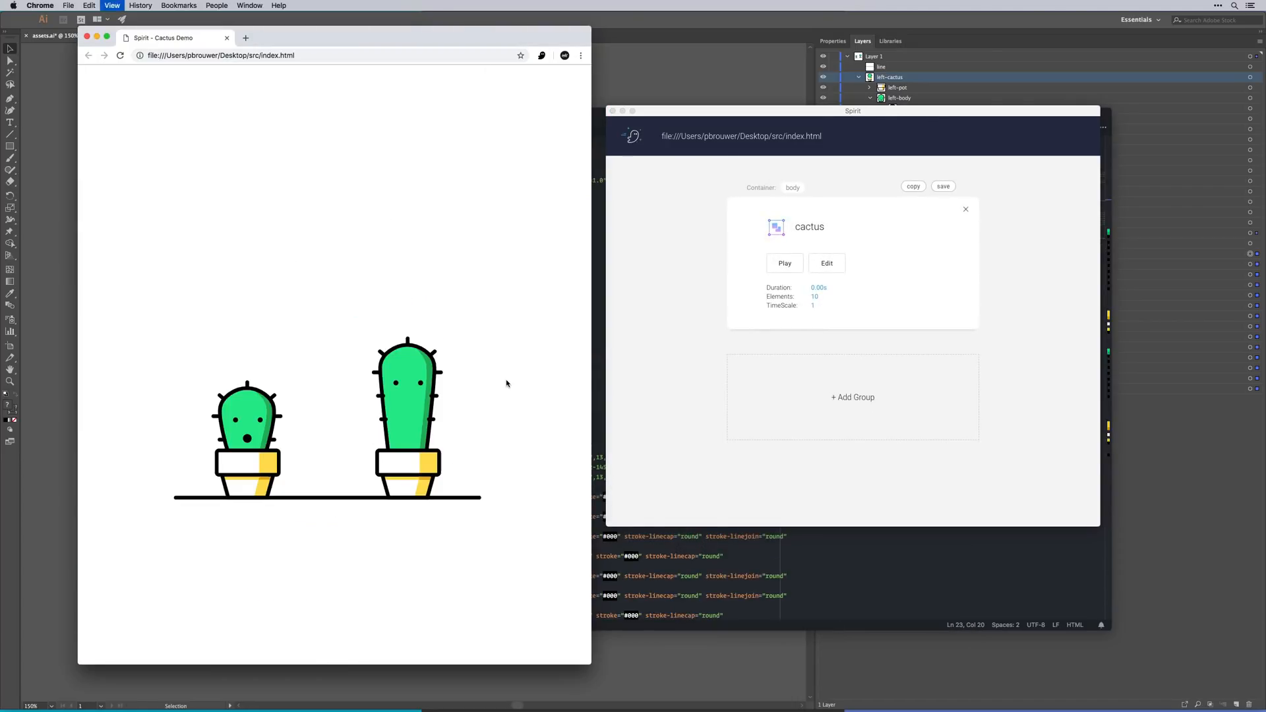
- Open the cactus group for editing and place its enlarged timeline window beside the browser
left_click(829, 269)
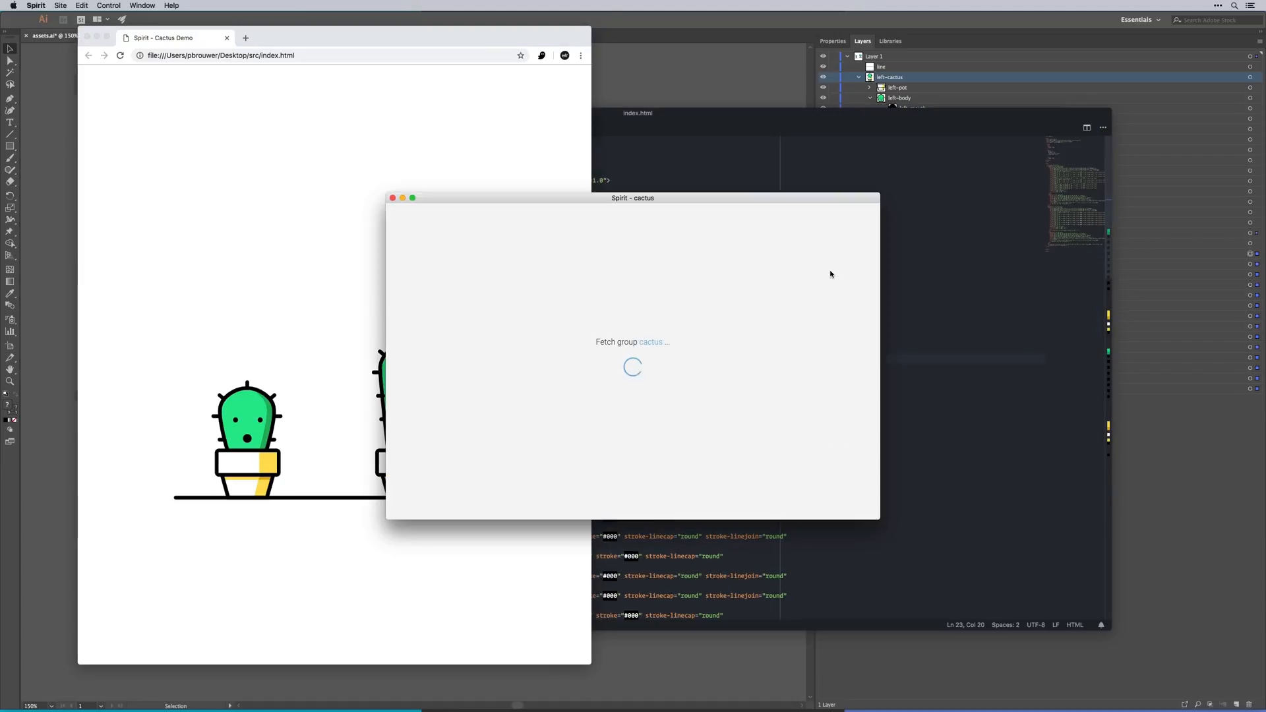
left_click_drag(576, 200, 784, 118)
left_click_drag(1085, 437, 1144, 686)
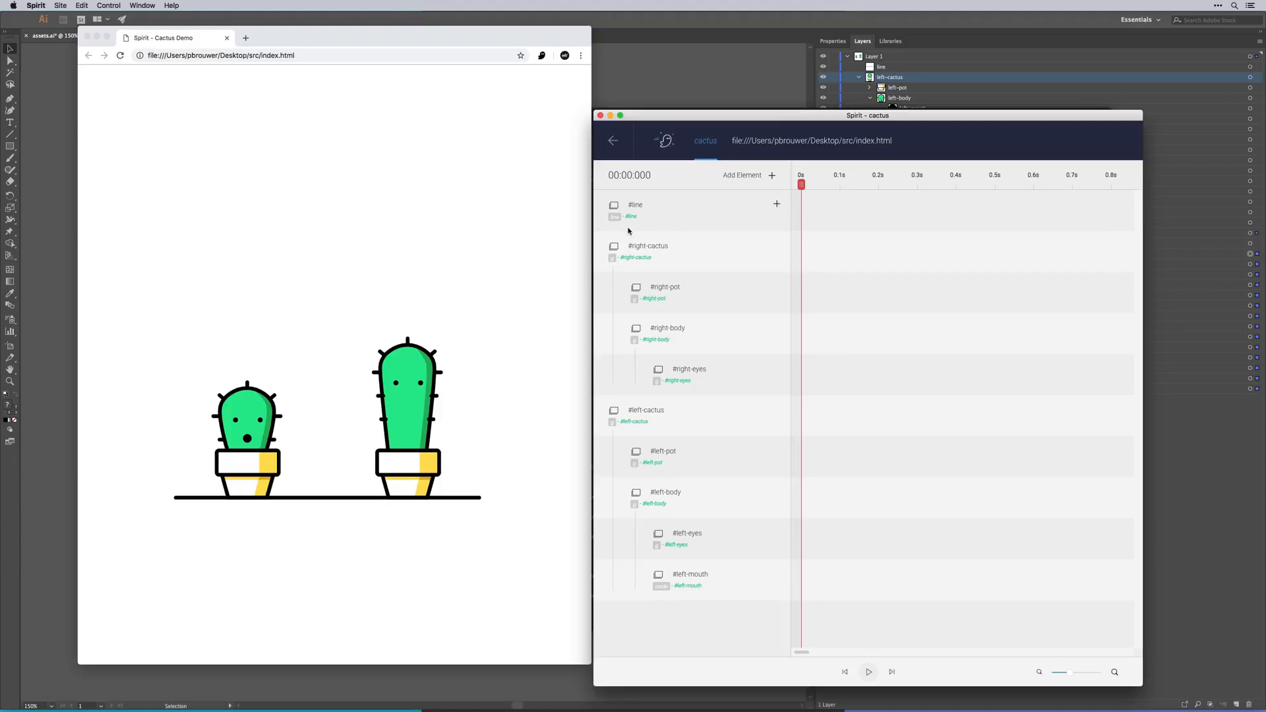
- Add a custom property named attr:x2 to the line element
left_click(775, 205)
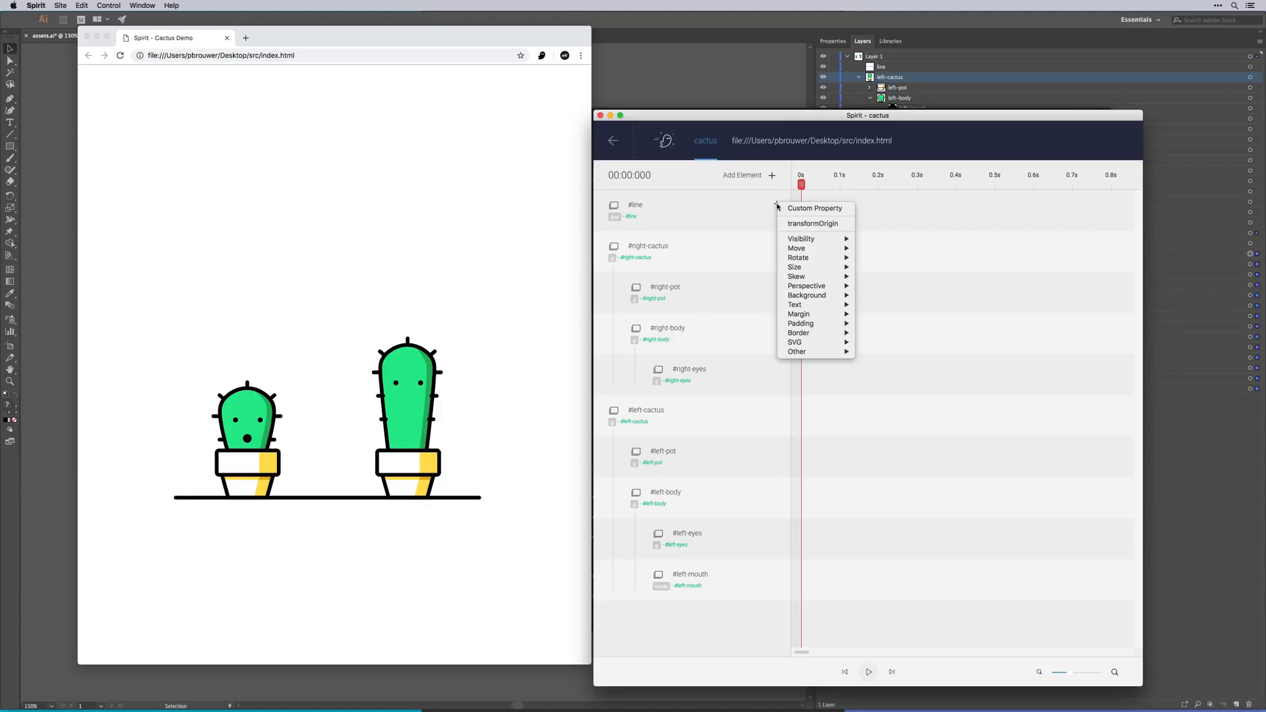
left_click(815, 208)
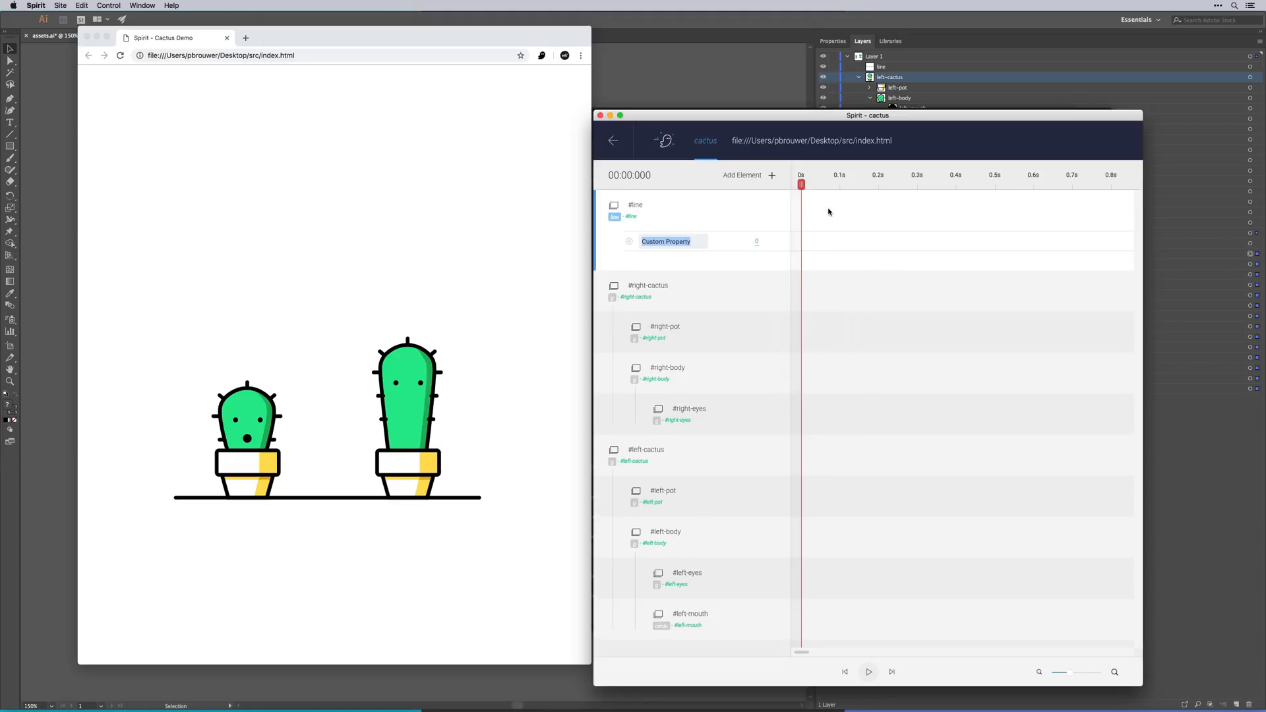
type("aa")
key("Return")
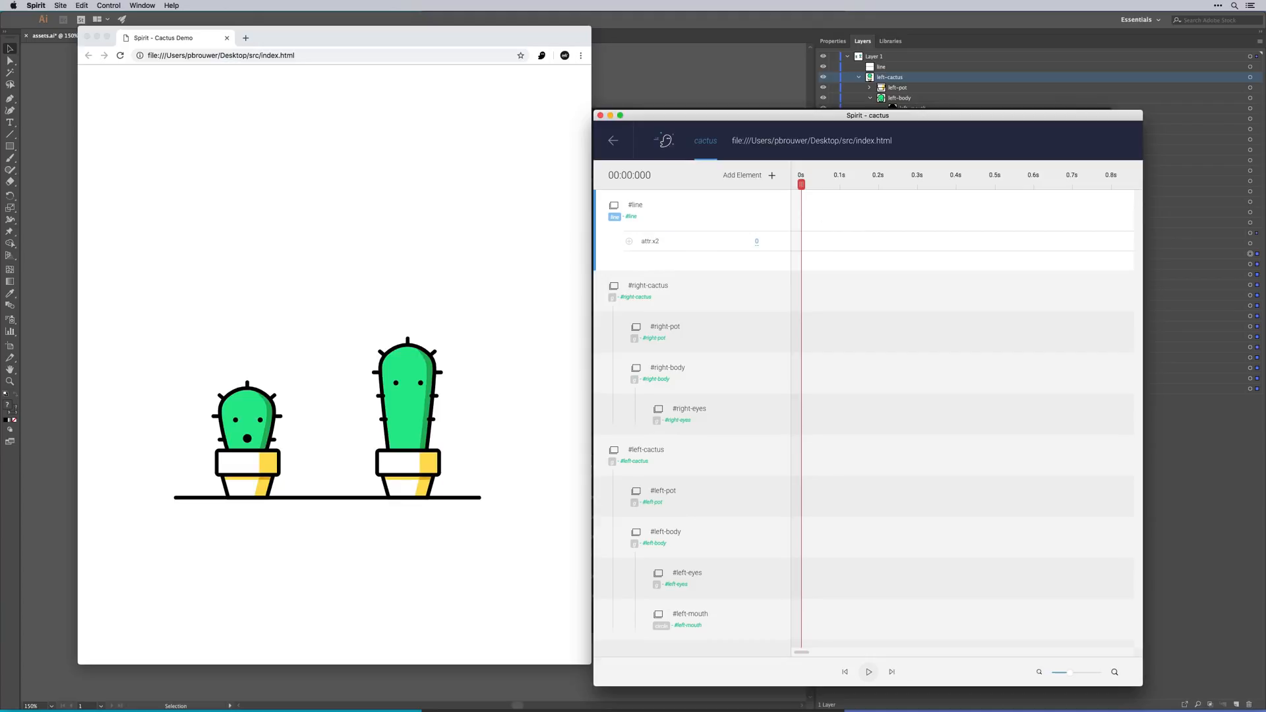
- Inspect the line element's coordinates in the browser's developer tools and set its x2 property to 161 at 0 s
left_click(337, 619)
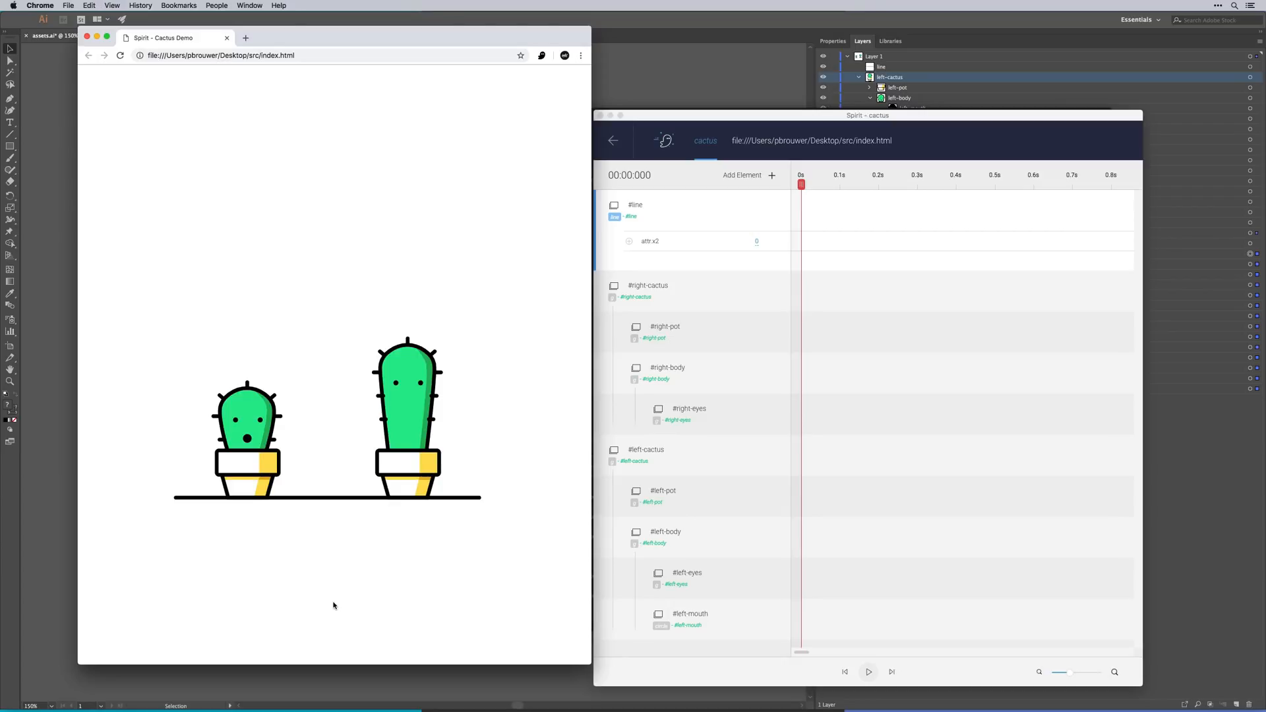
key("super+alt+i")
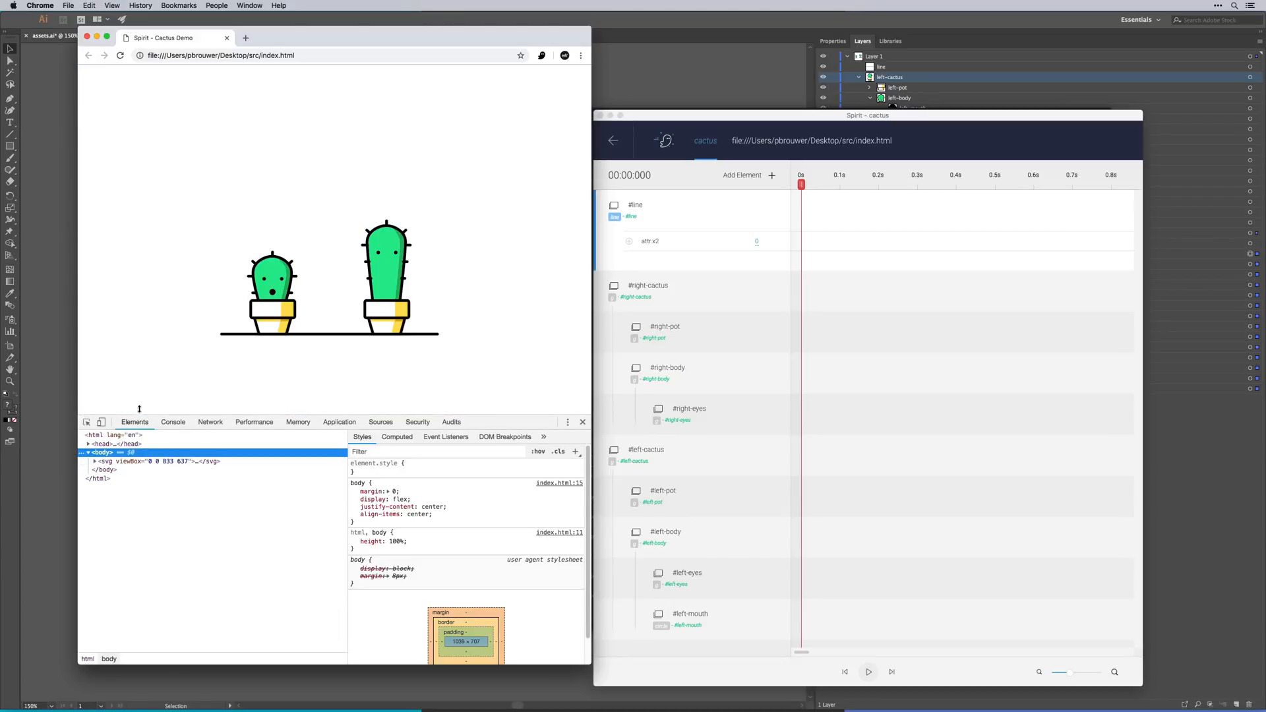
left_click(625, 211)
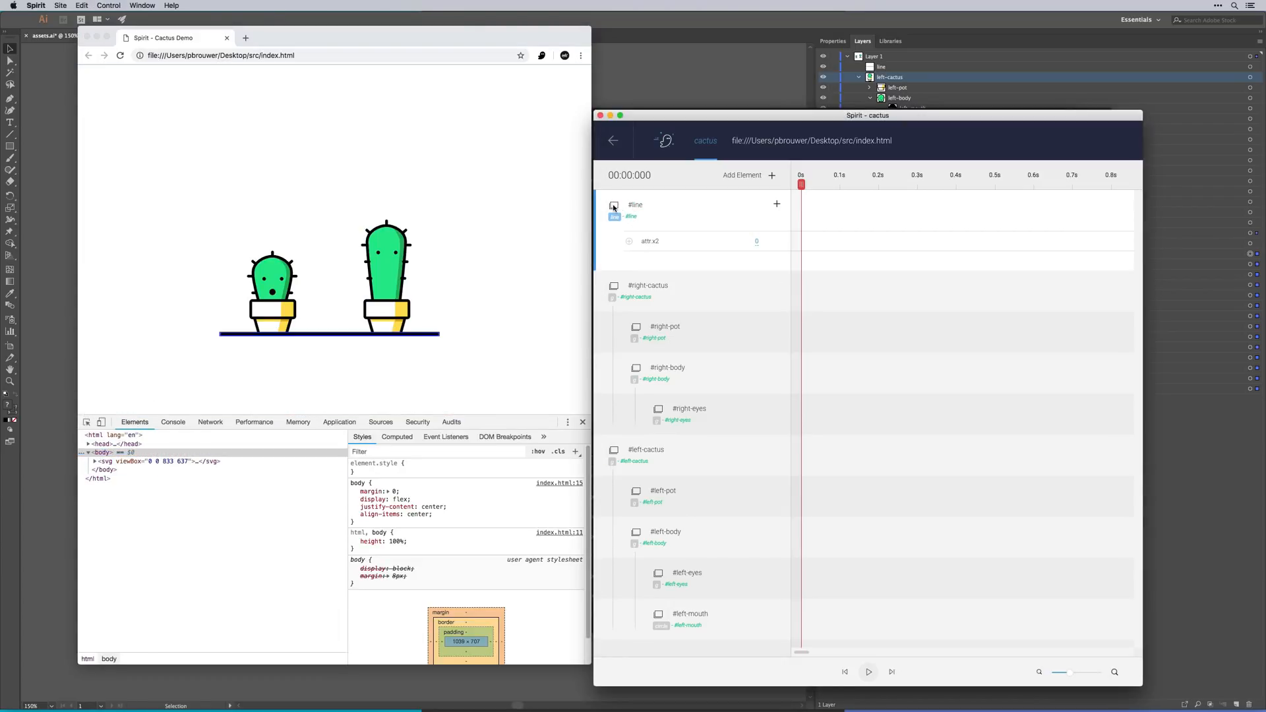
left_click(222, 499)
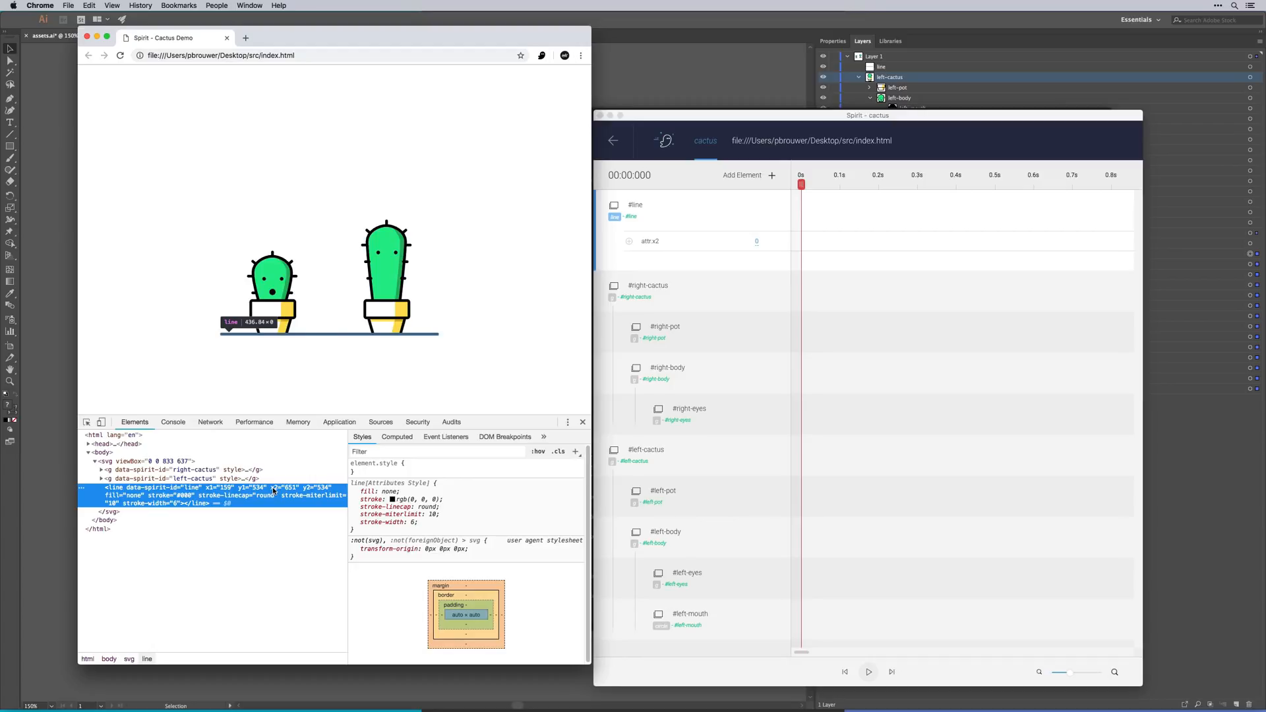
left_click(810, 195)
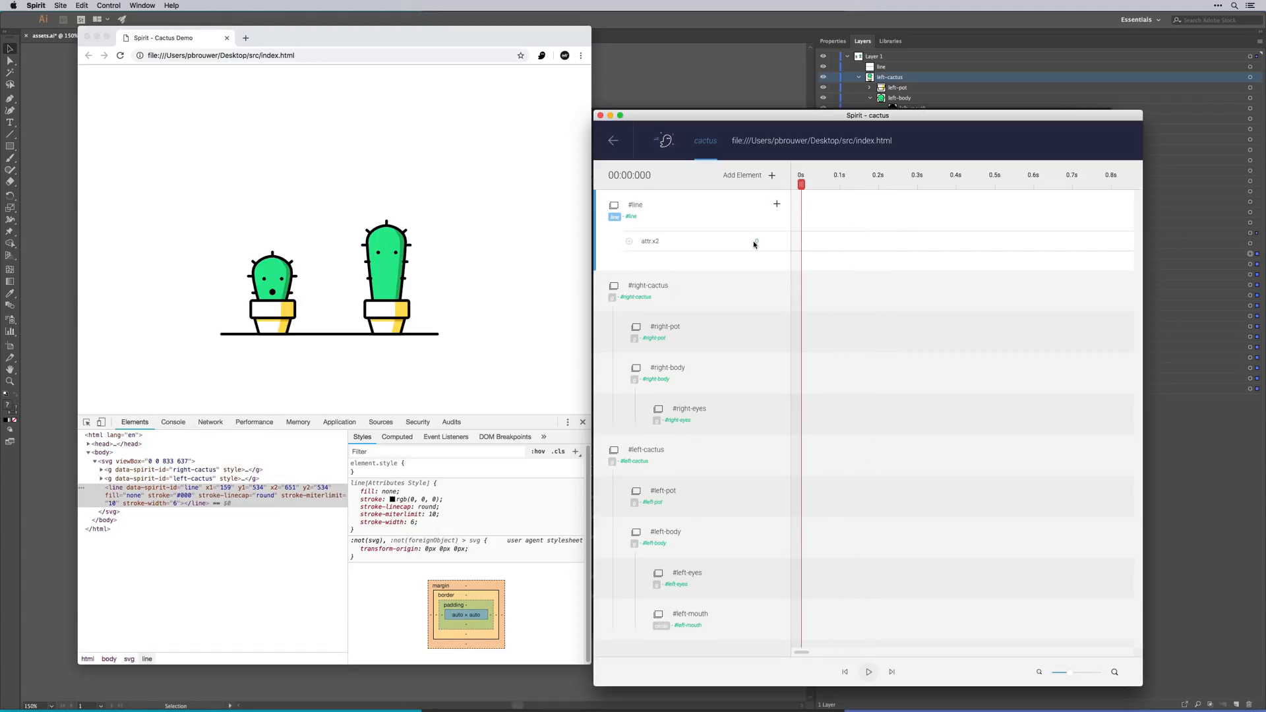
type("159")
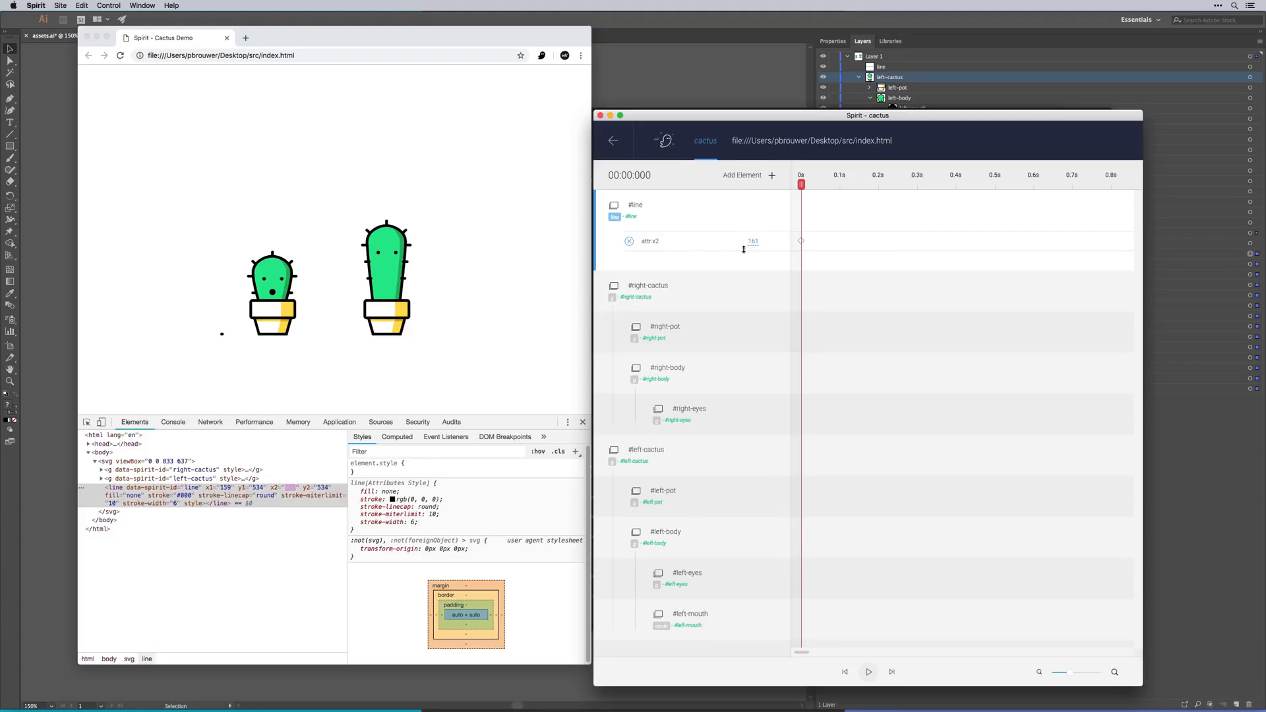
- Zoom the timeline out, move the playhead to about 1 s and set the line's x2 property to 677
left_click_drag(812, 179, 947, 191)
left_click_drag(1070, 679, 1059, 678)
left_click(962, 183)
left_click_drag(754, 242, 754, 212)
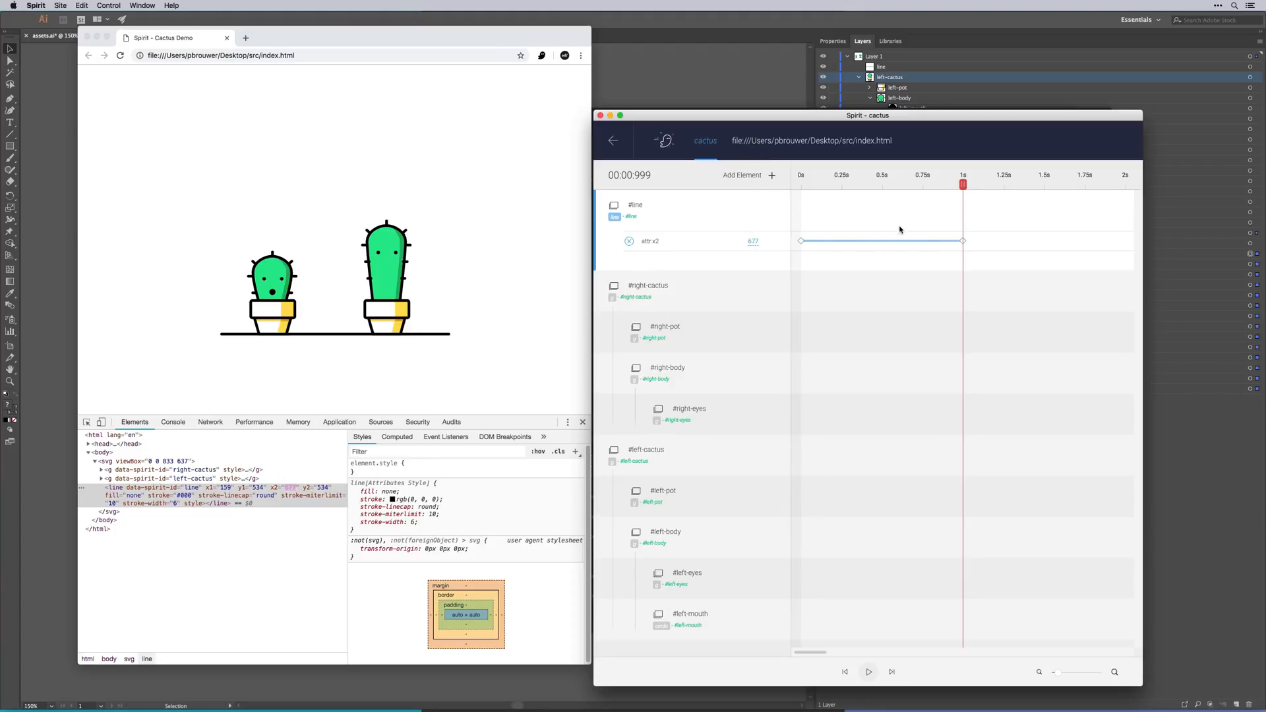
- Apply Expo.easeInOut easing to the line's x2 transition and play the animation from the start
left_click(964, 241)
left_click(877, 233)
mouse_move(930, 380)
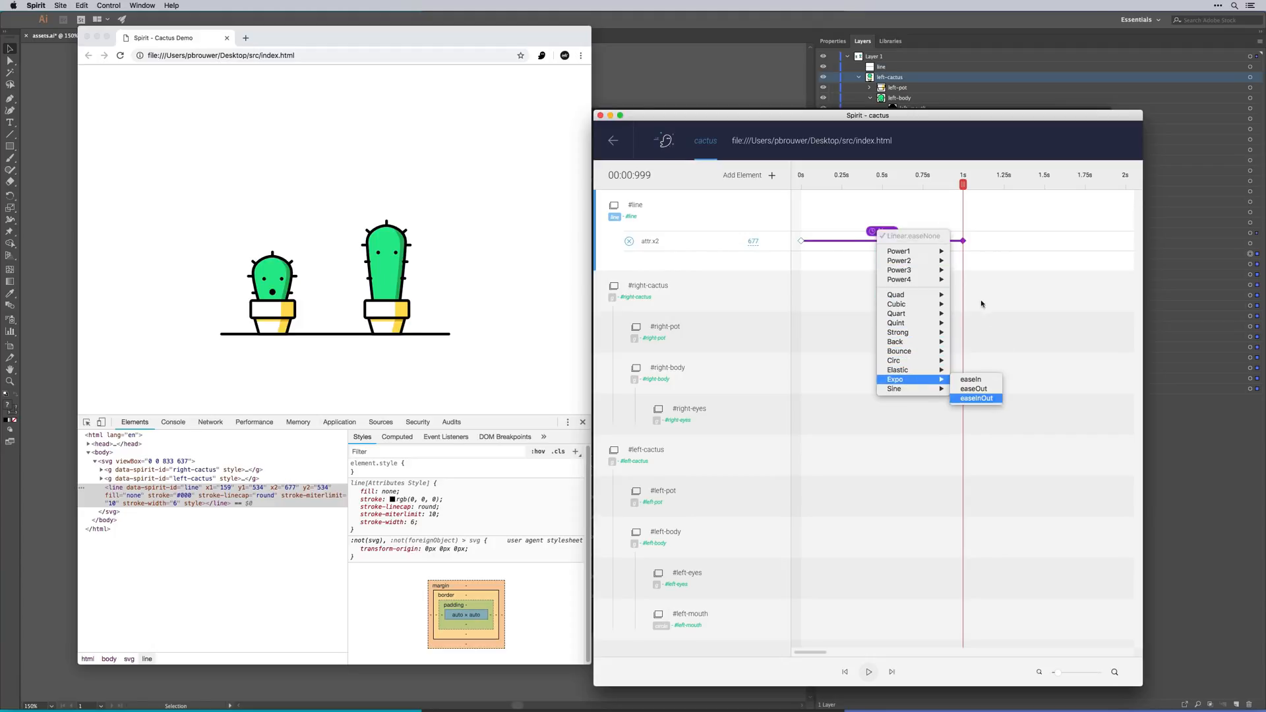
left_click(976, 399)
left_click_drag(963, 193, 767, 194)
key("space")
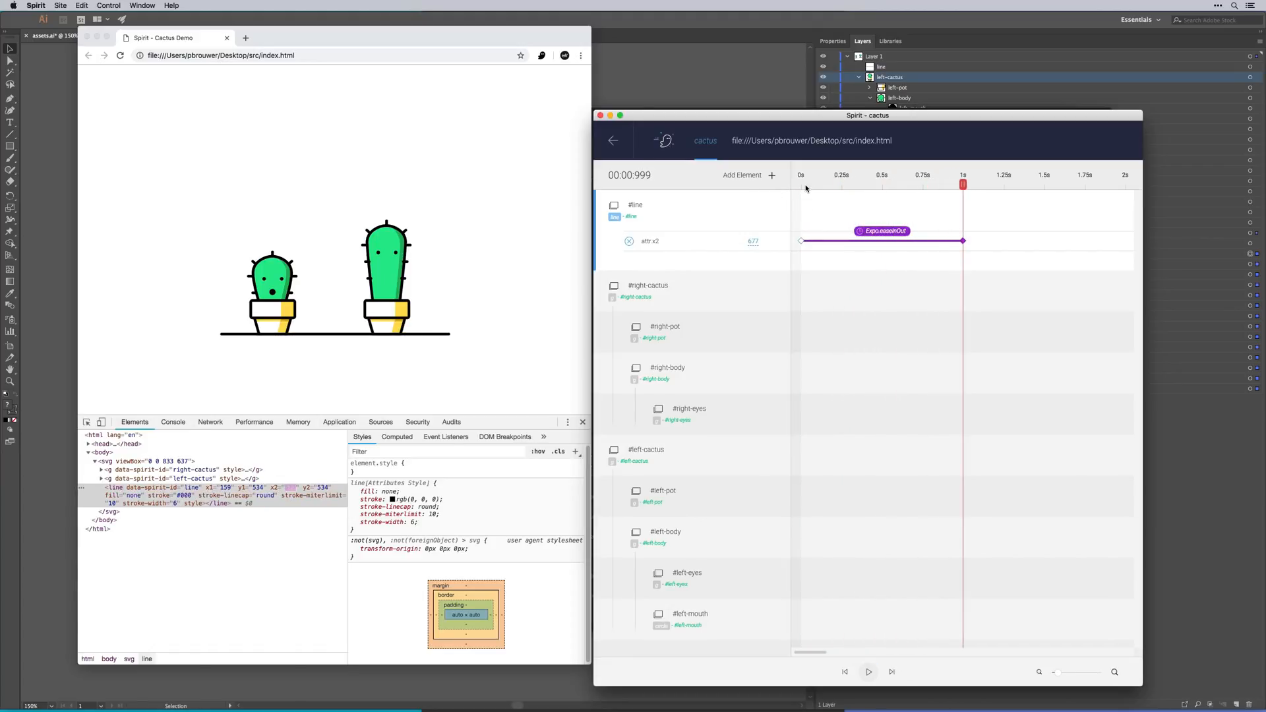
- Preview the line animation with its end keyframe at 2 s, then shorten it to about 1.25 s
left_click_drag(964, 242, 1125, 248)
left_click_drag(1125, 179, 740, 184)
key("space")
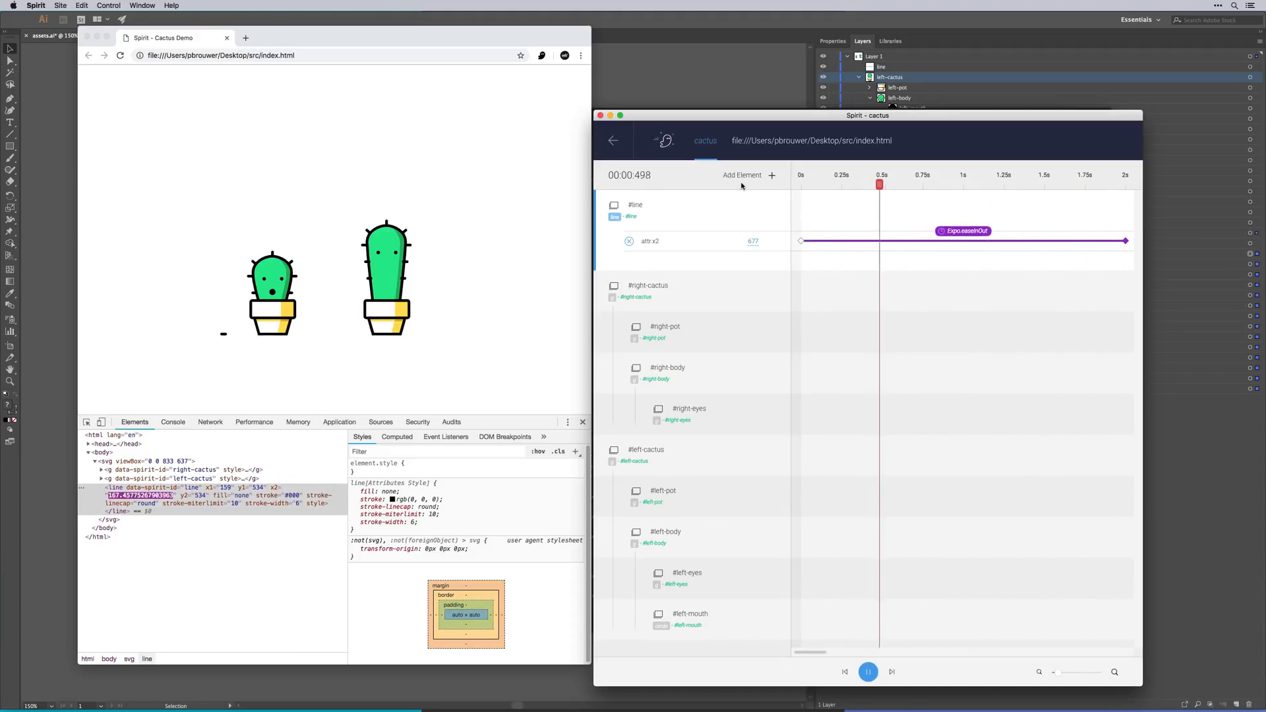
left_click_drag(1125, 242, 1008, 241)
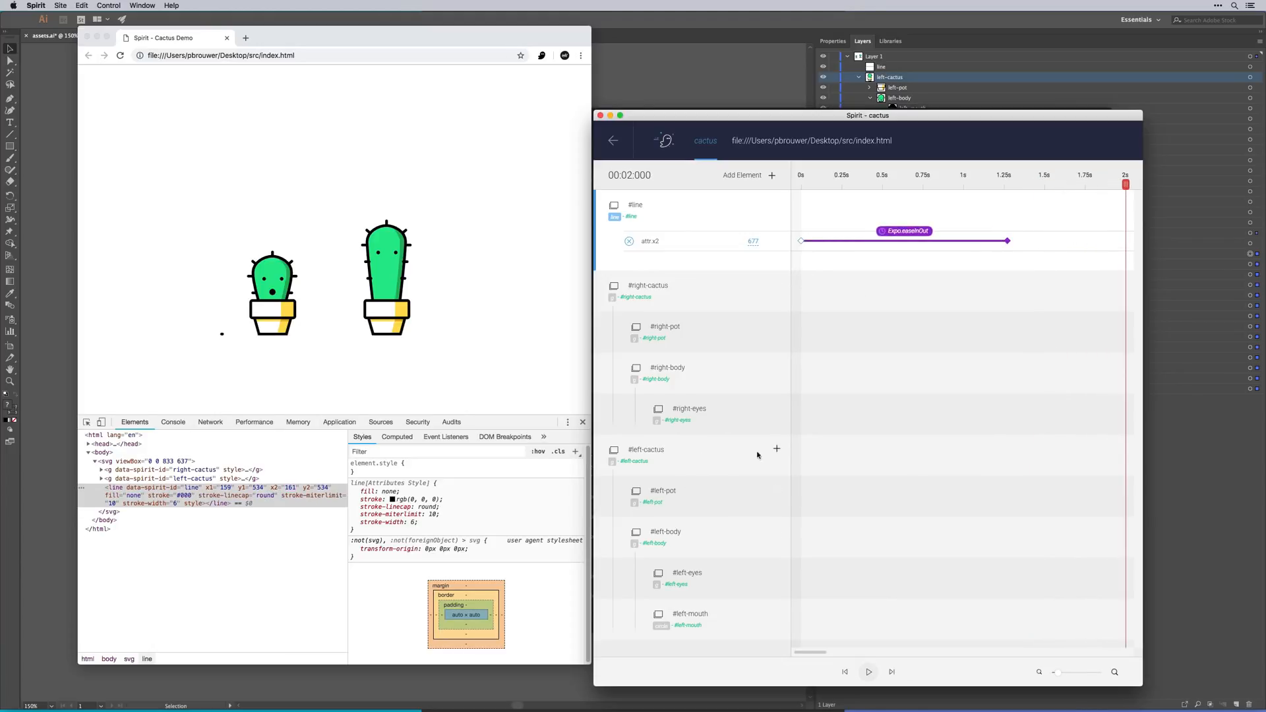
- Add a scaleY property to the #left-cactus element
left_click(777, 449)
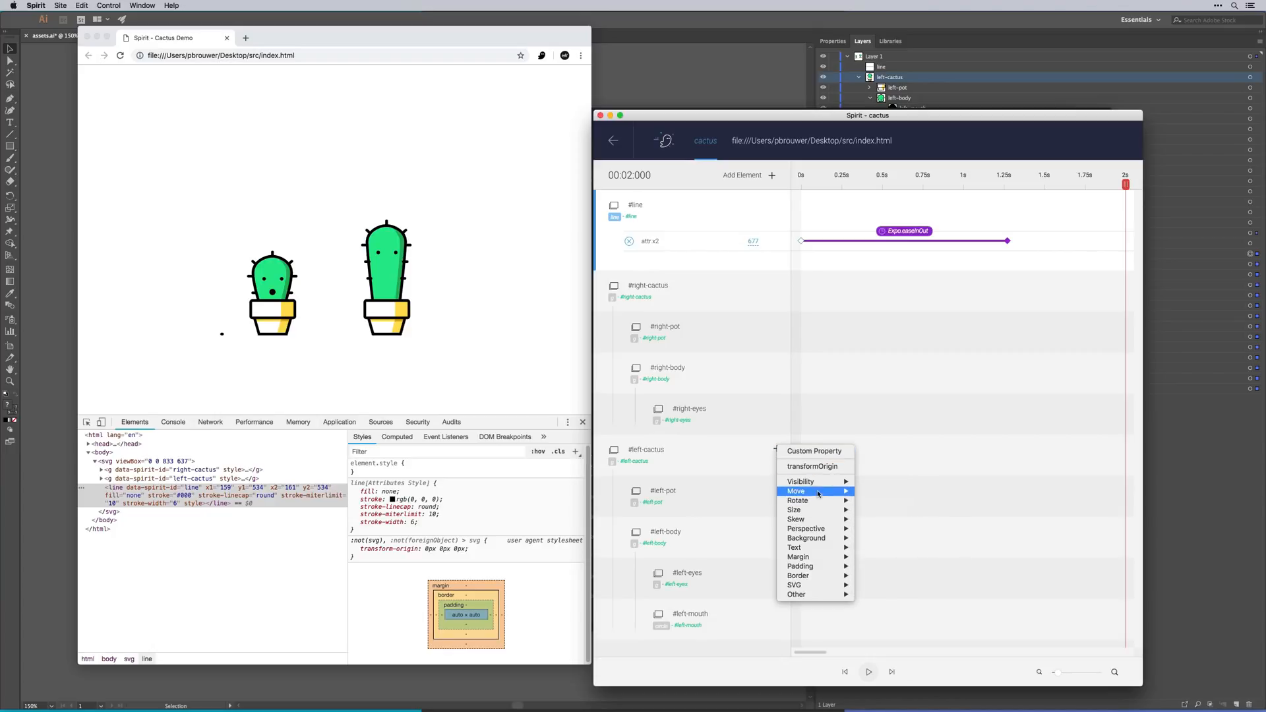
mouse_move(811, 514)
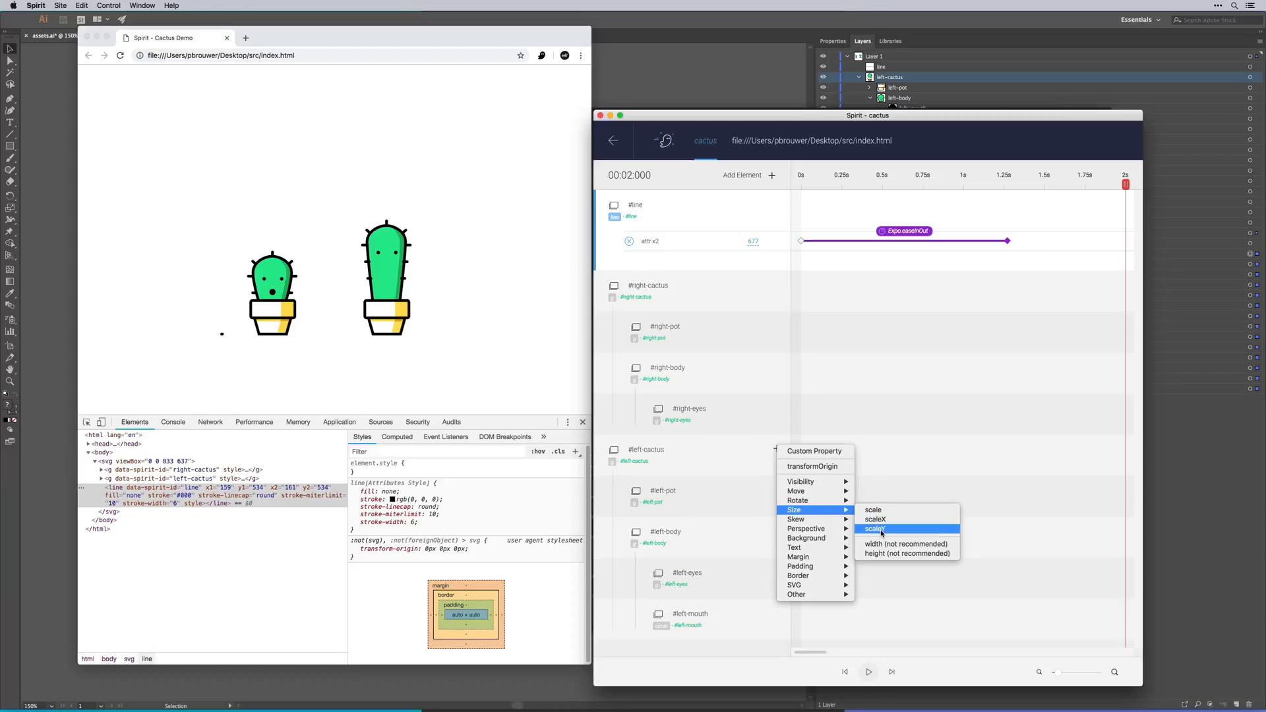
left_click(879, 530)
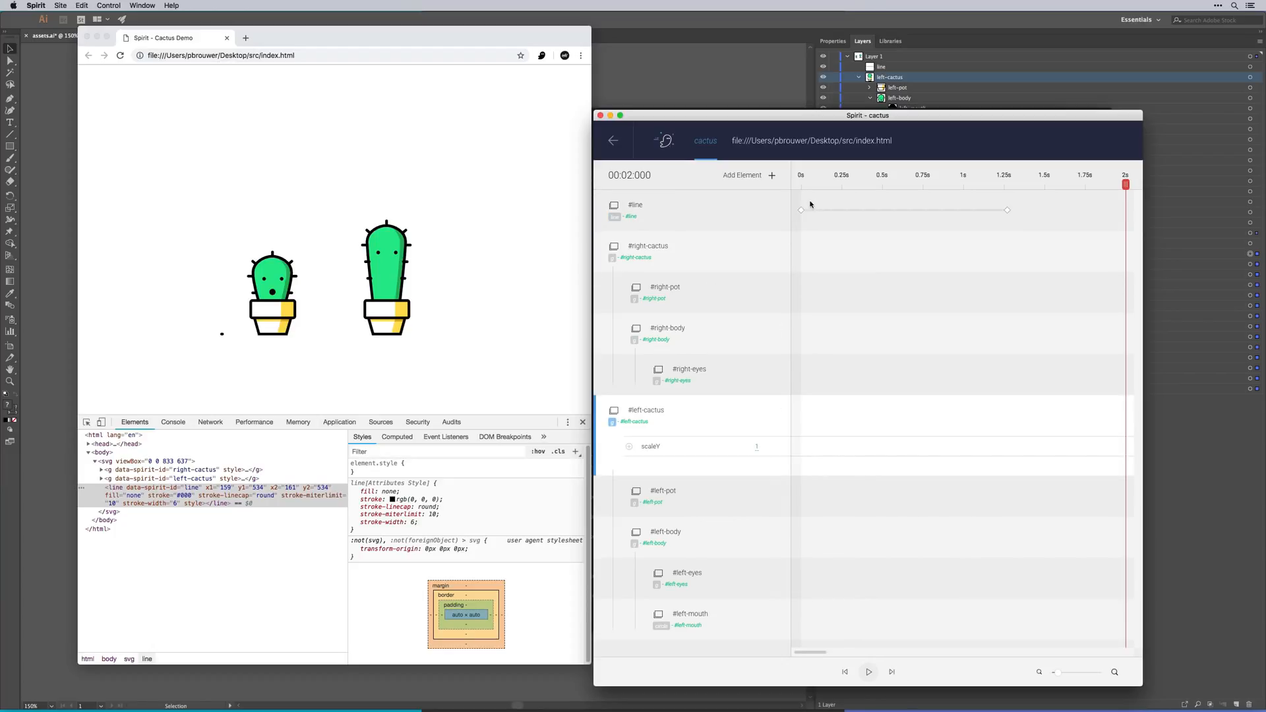
- Add keyframes to the left cactus's scaleY at about 0.56 s and about 1.78 s
left_click_drag(857, 194, 765, 188)
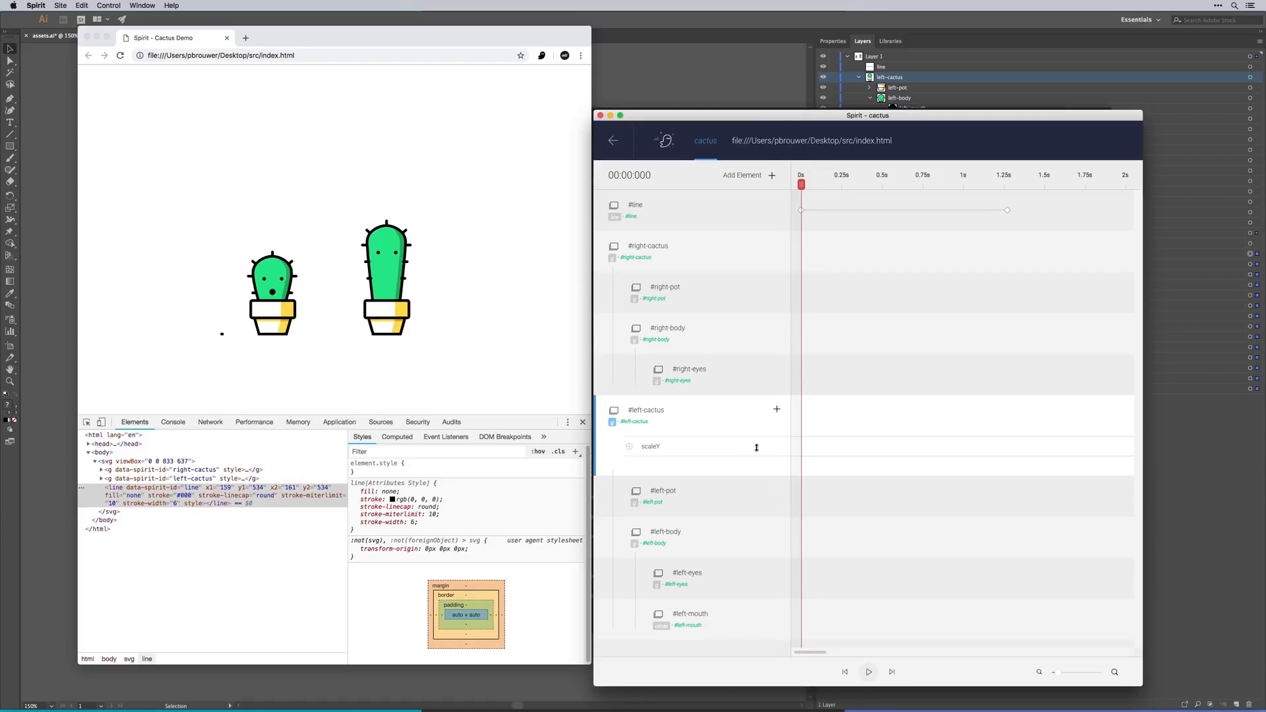
left_click_drag(806, 179, 892, 180)
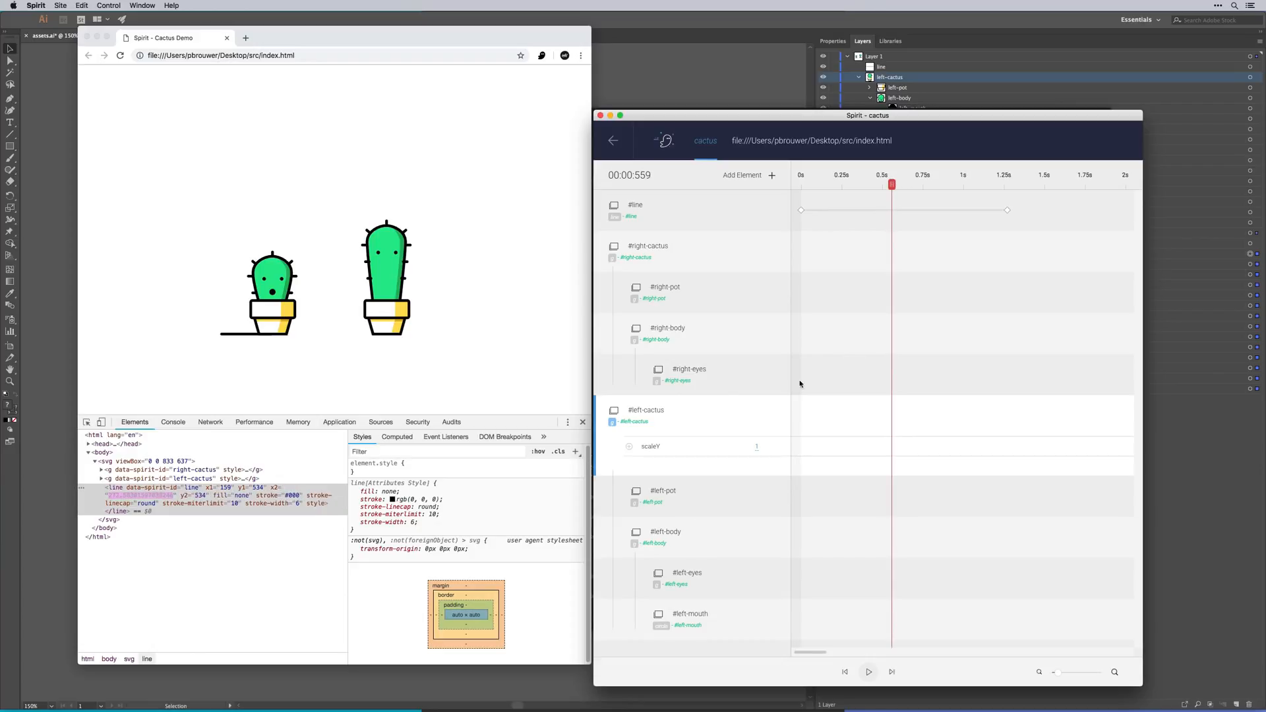
left_click(629, 446)
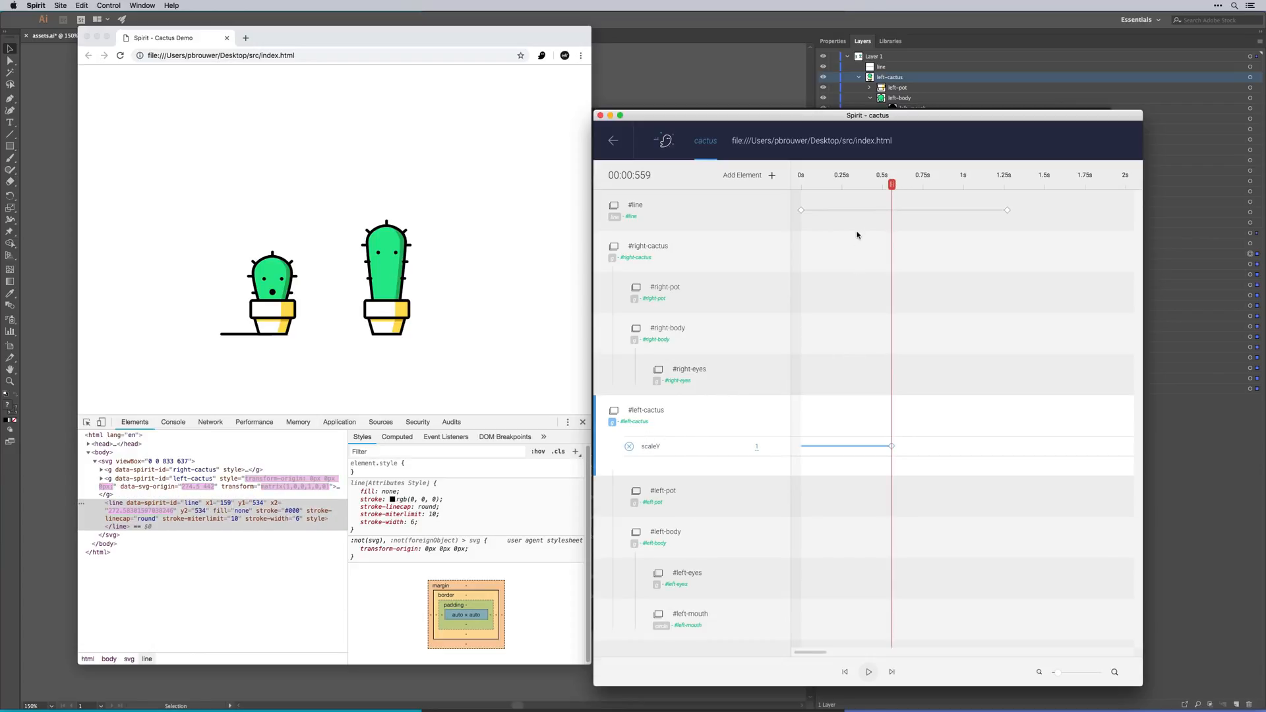
key("space")
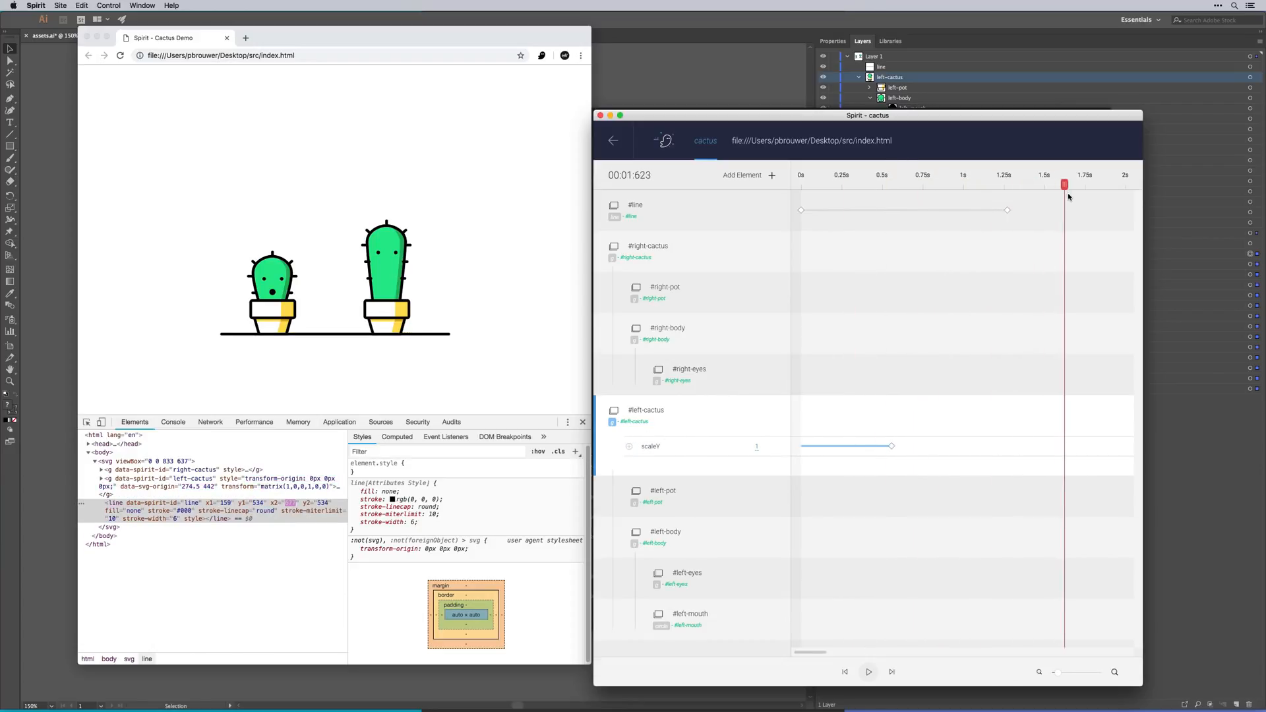
left_click(629, 447)
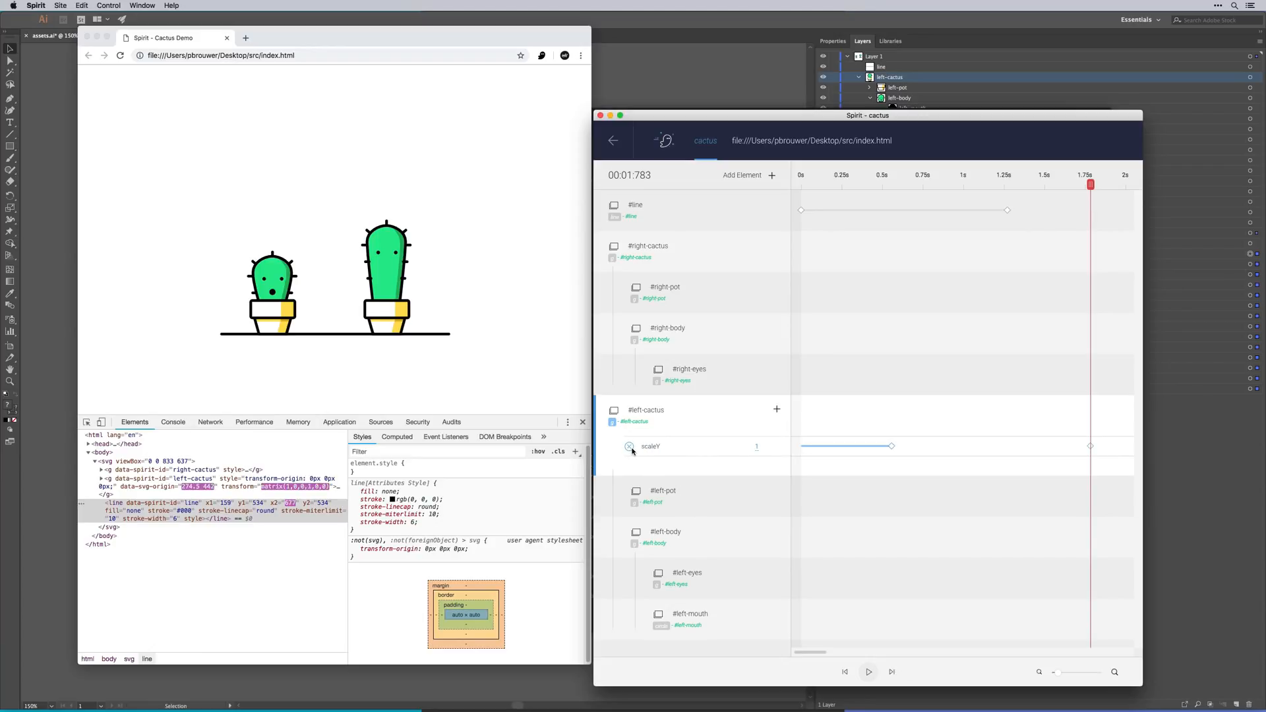
- Set the left cactus's scaleY to 0 at the 0.56 s keyframe and hold it at 0 from 0 s
left_click(807, 446)
mouse_move(757, 447)
left_mouse_down()
mouse_move(761, 577)
mouse_move(761, 450)
left_mouse_up()
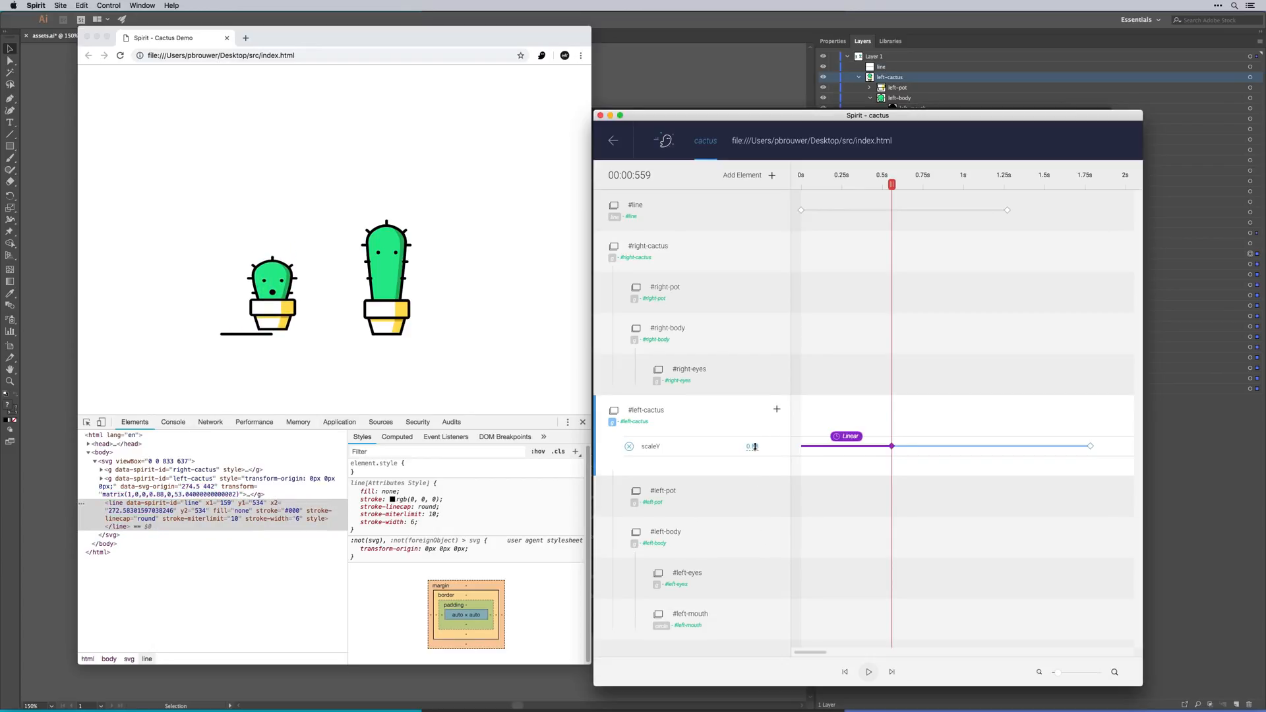
left_click(754, 447)
type("0")
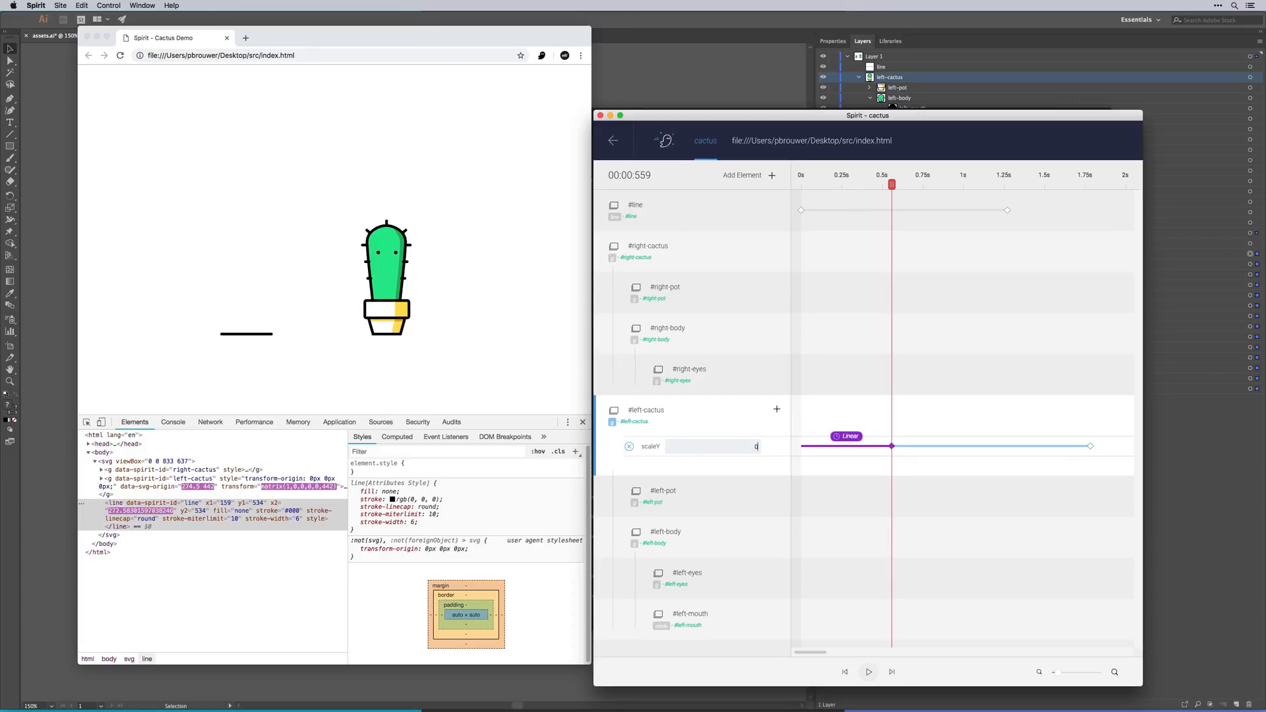
key("Return")
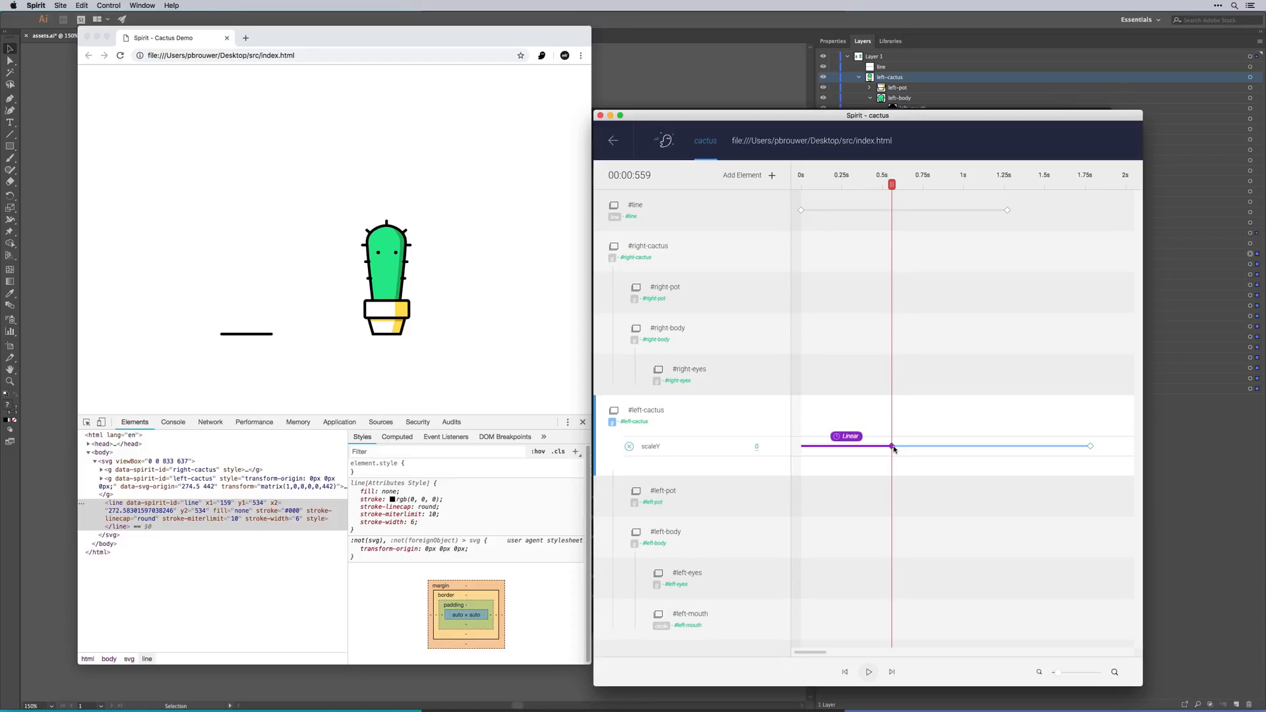
left_click_drag(892, 447, 784, 450)
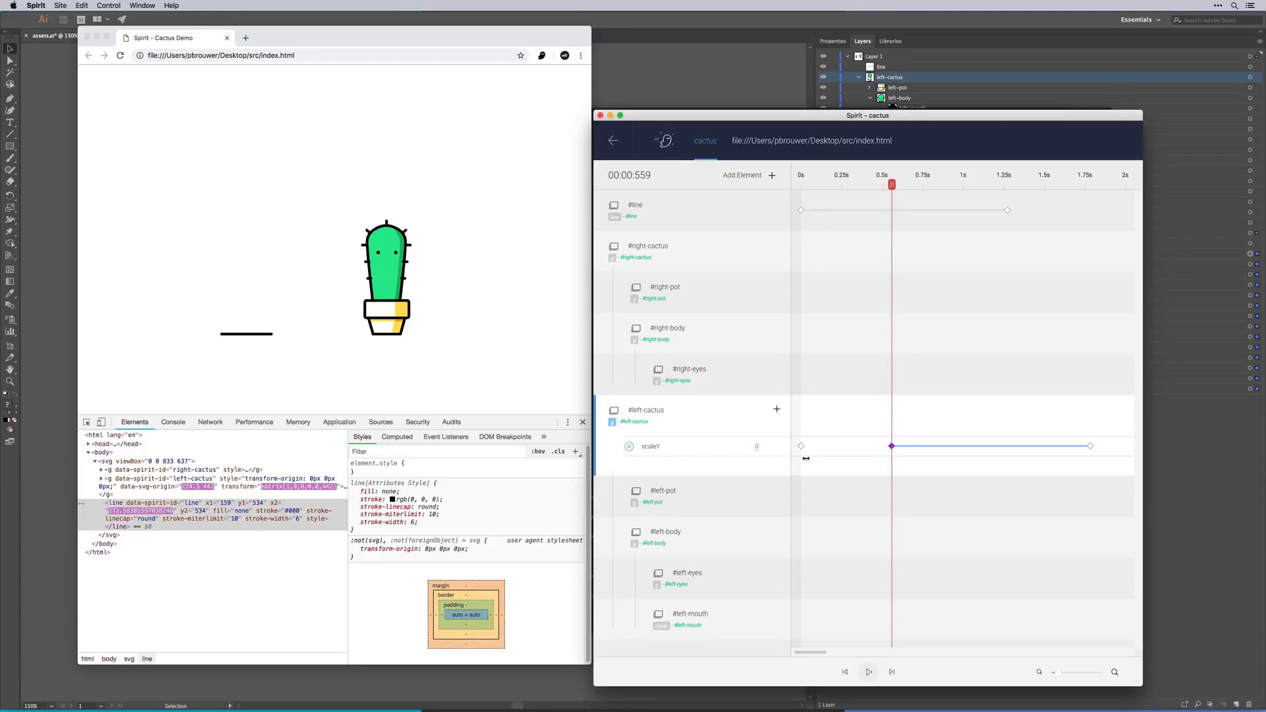
- Add a transformOrigin property to #left-cactus and set it to bottom at 0 s
left_click_drag(895, 181, 764, 234)
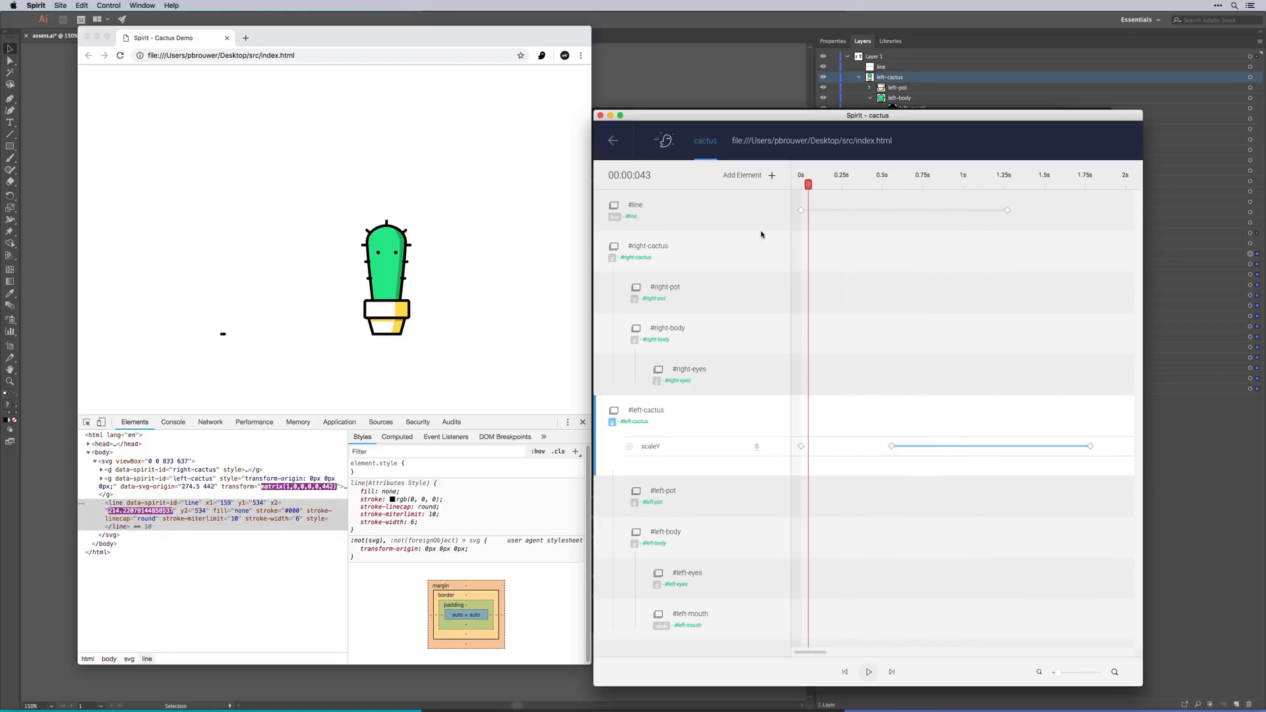
left_click(776, 410)
left_click(794, 430)
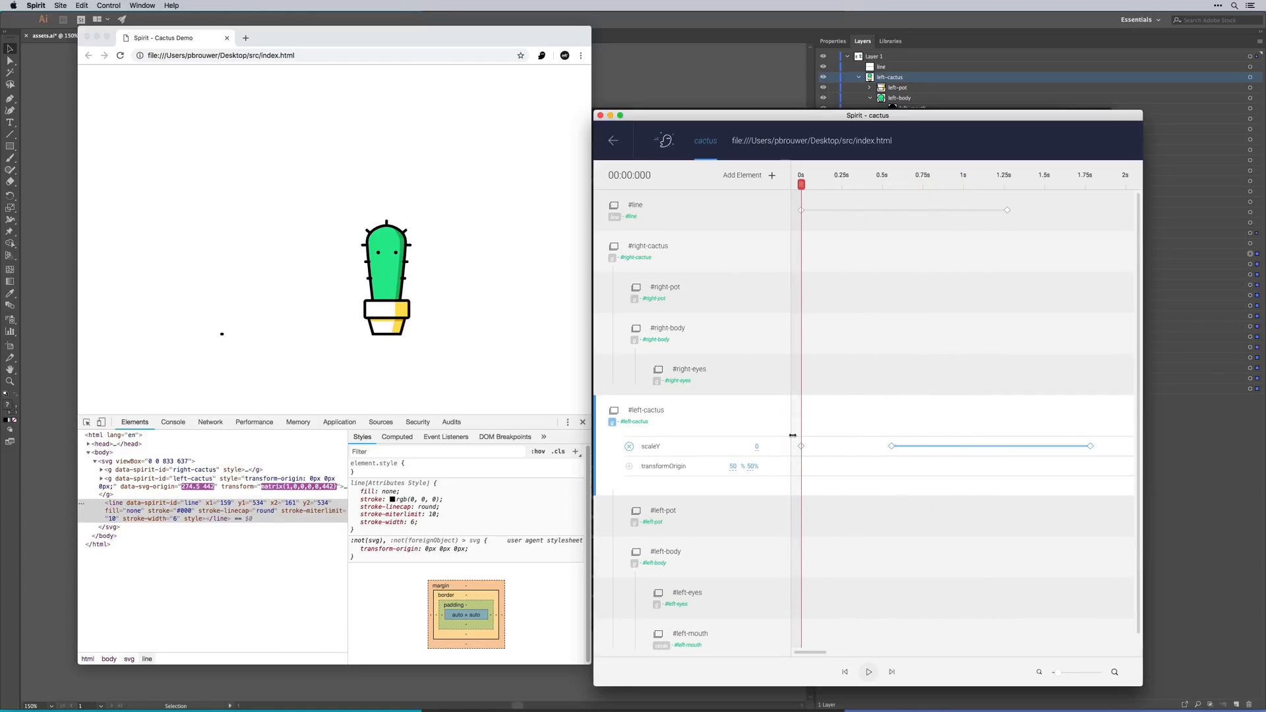
left_click(747, 467)
type("bottom")
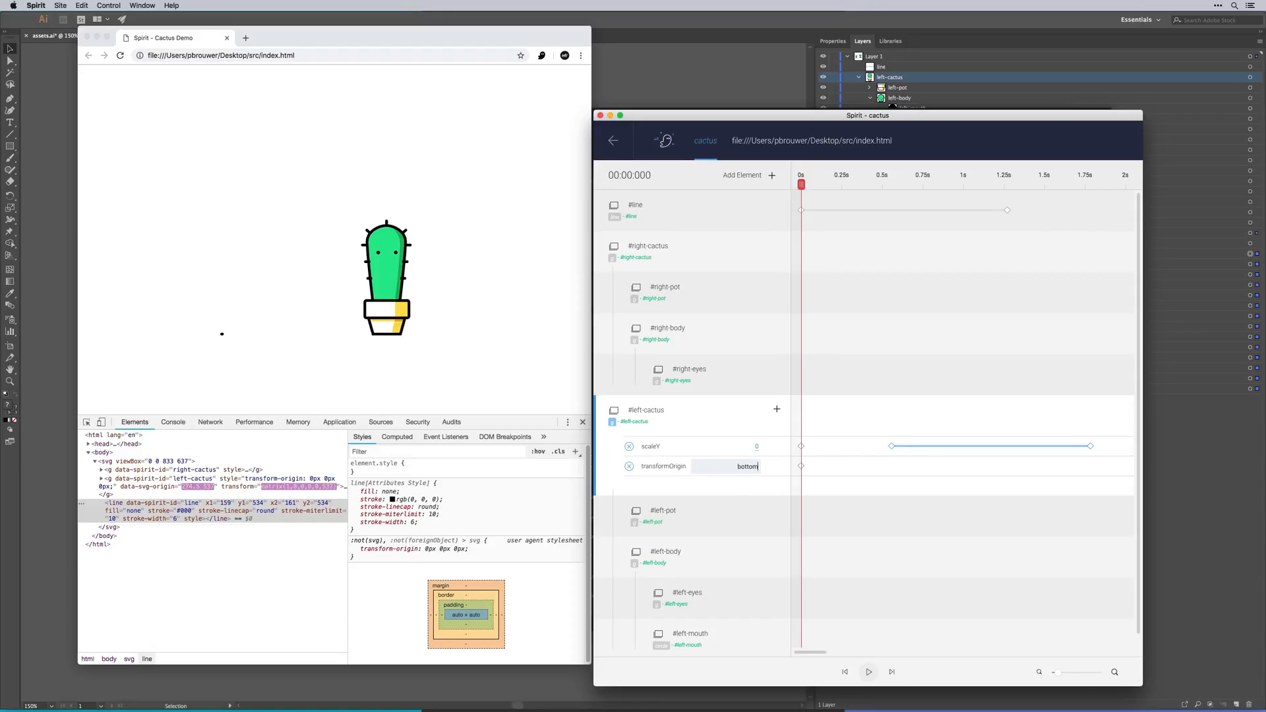
key("Return")
- Apply Elastic.easeOut easing to the left cactus's scaleY transition that ends at about 1.78 s
left_click_drag(815, 181, 1088, 223)
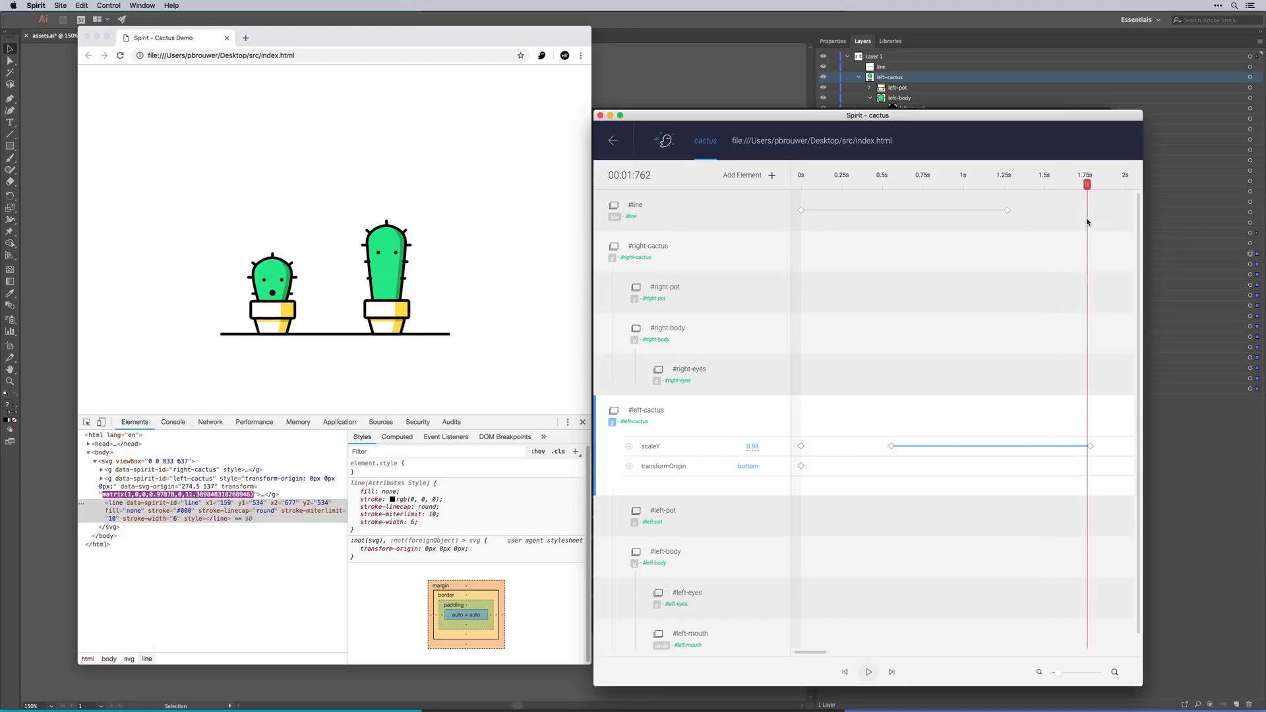
left_click(1091, 447)
left_click(990, 437)
mouse_move(1047, 576)
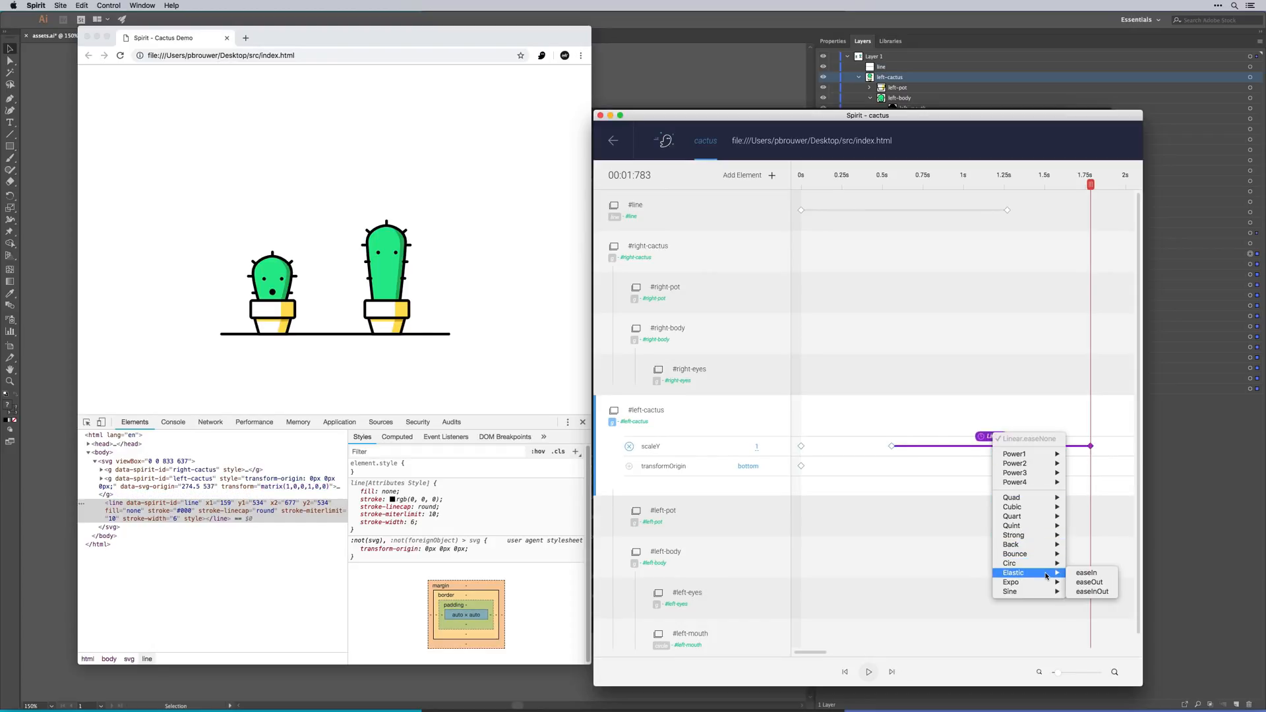
left_click(1090, 583)
- Show more of the timeline in a wider window, then play and scrub the left cactus's animation from the start
left_click_drag(1058, 673, 1055, 673)
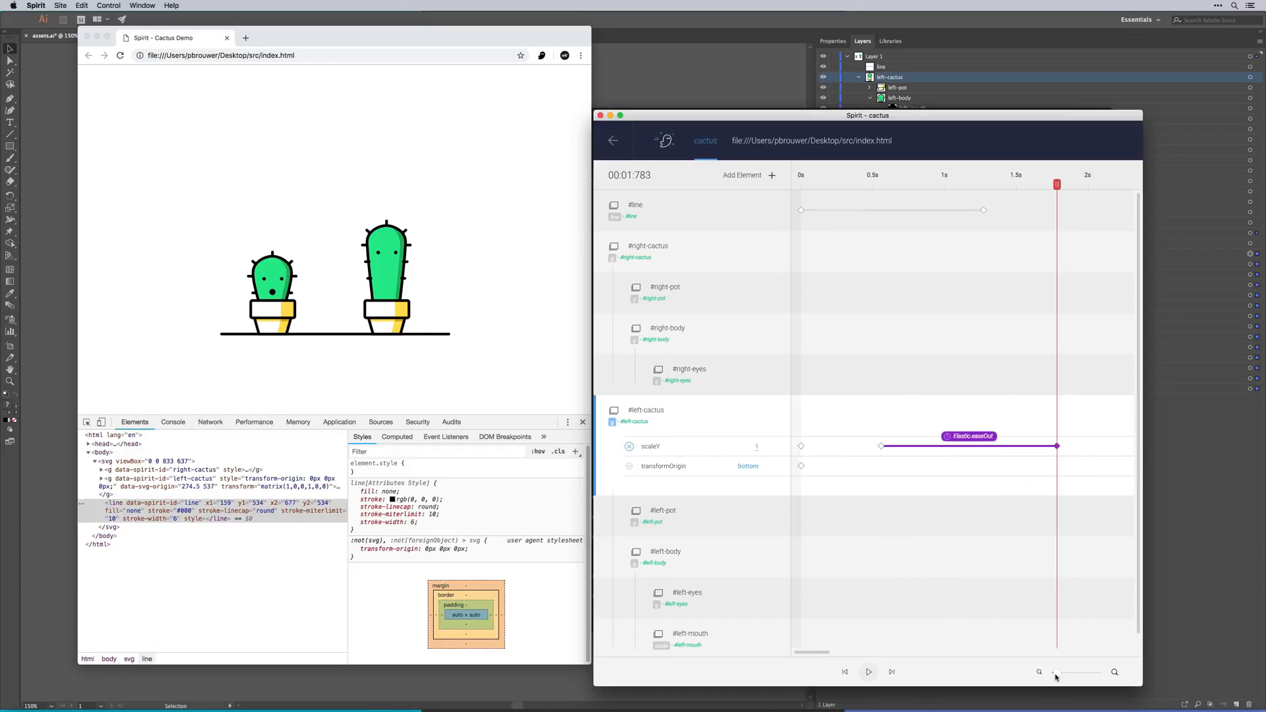
left_click_drag(1142, 684, 1200, 691)
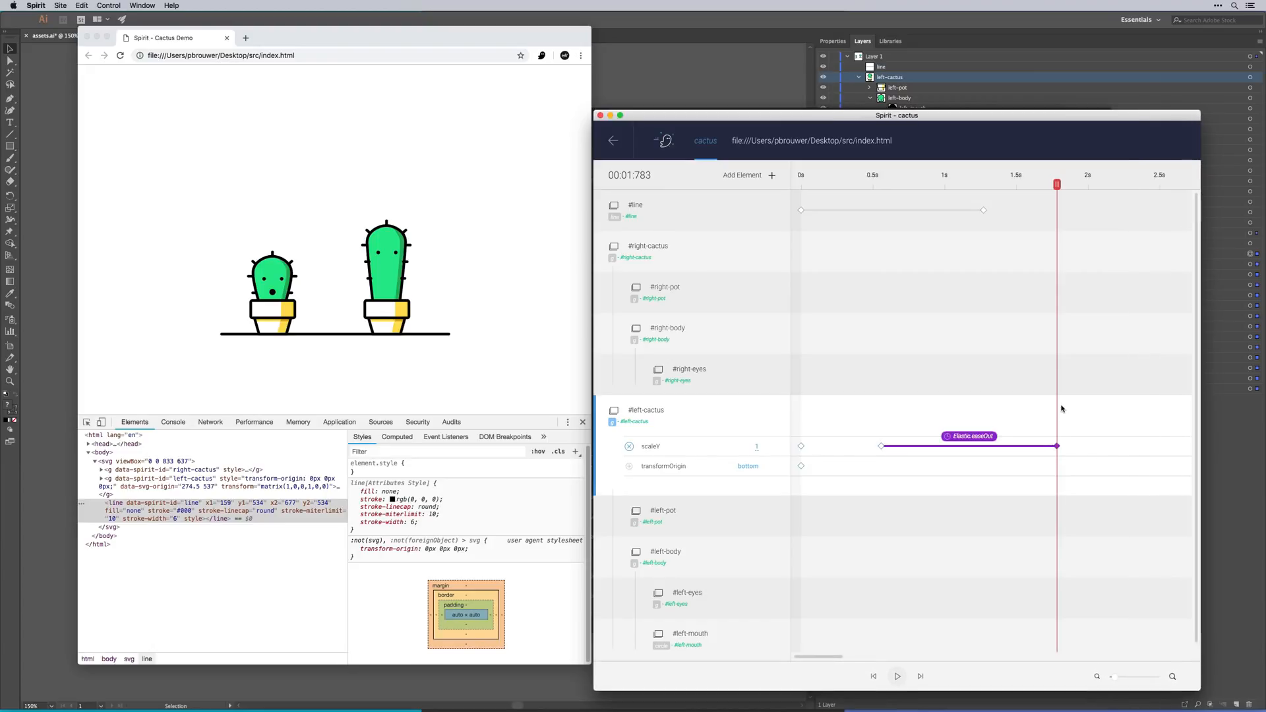
left_click_drag(1066, 180, 801, 190)
key("space")
left_click_drag(1057, 185, 906, 223)
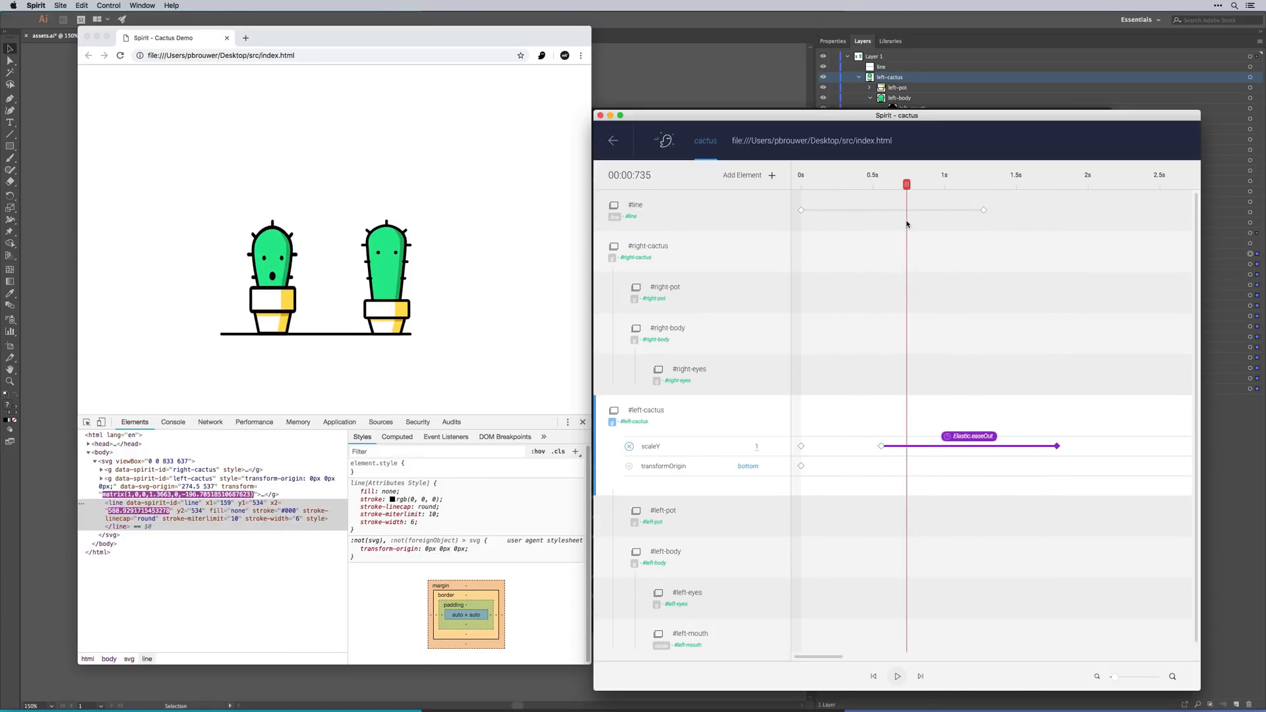
- Add scaleY and transformOrigin properties to #right-cactus, with transformOrigin set to bottom at 0 s
left_click(777, 246)
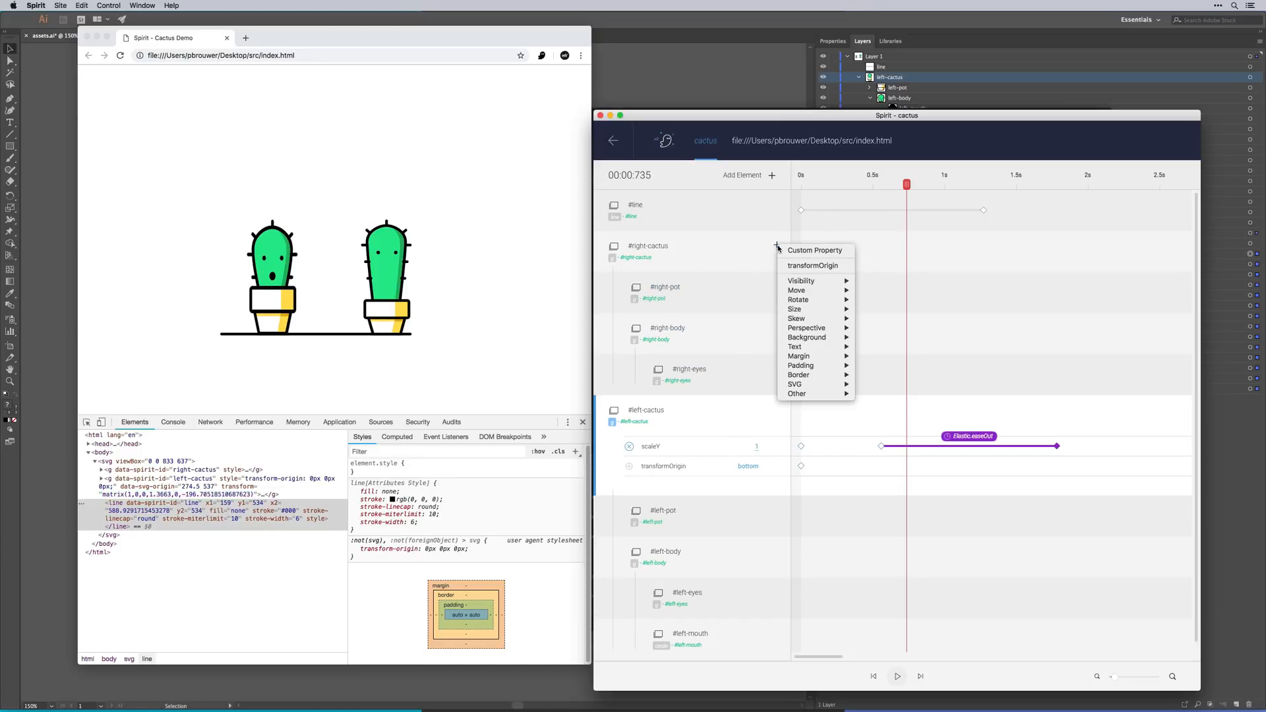
mouse_move(798, 311)
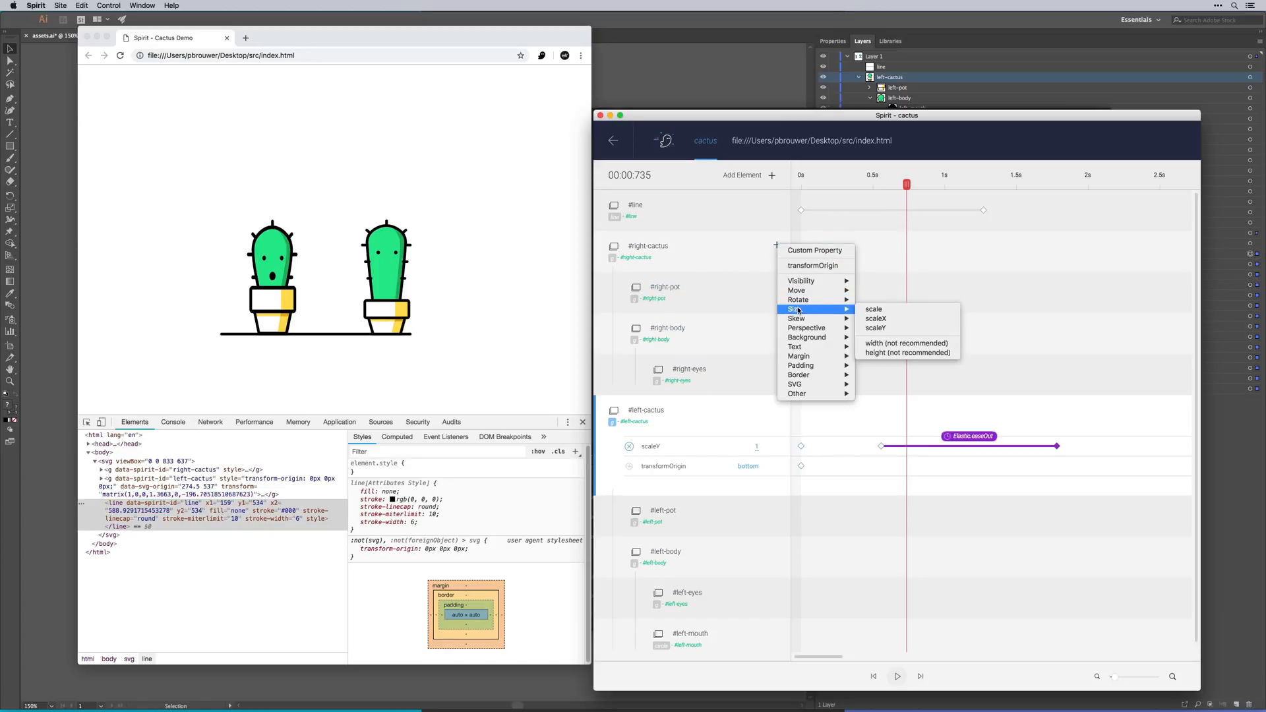
left_click(876, 328)
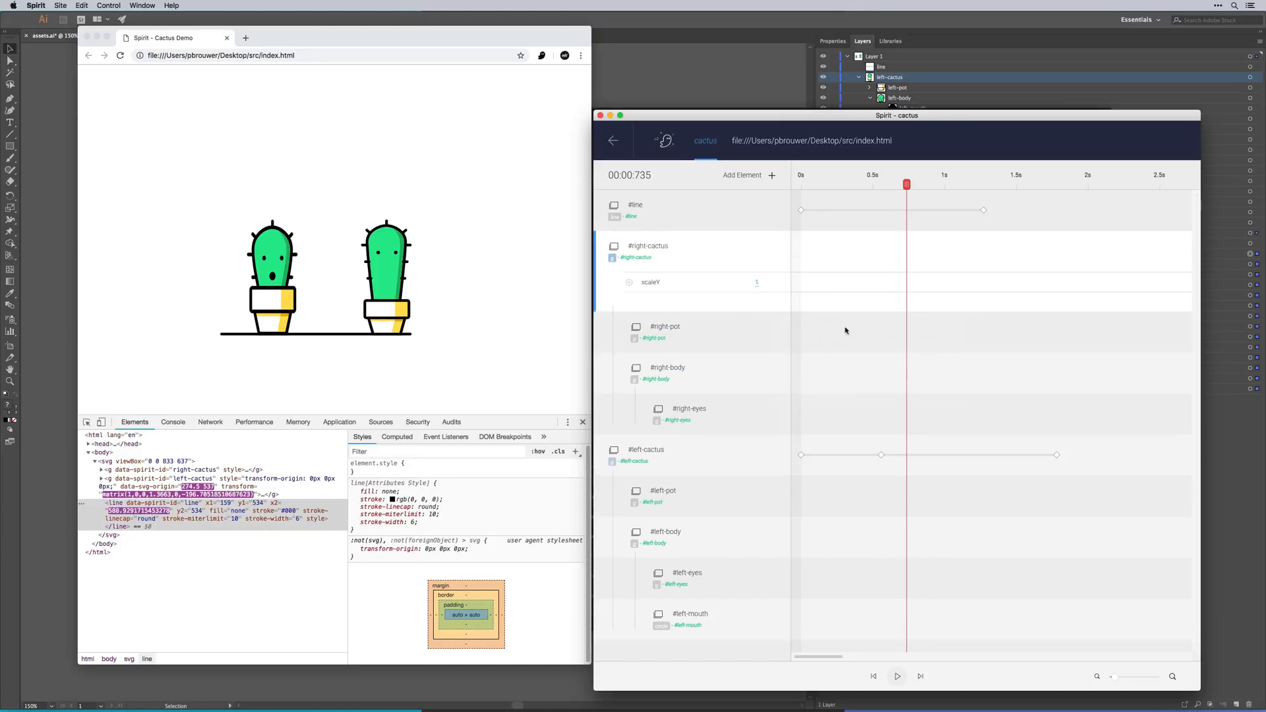
left_click(777, 246)
left_click(787, 265)
left_click(752, 302)
type("bottom")
key("Return")
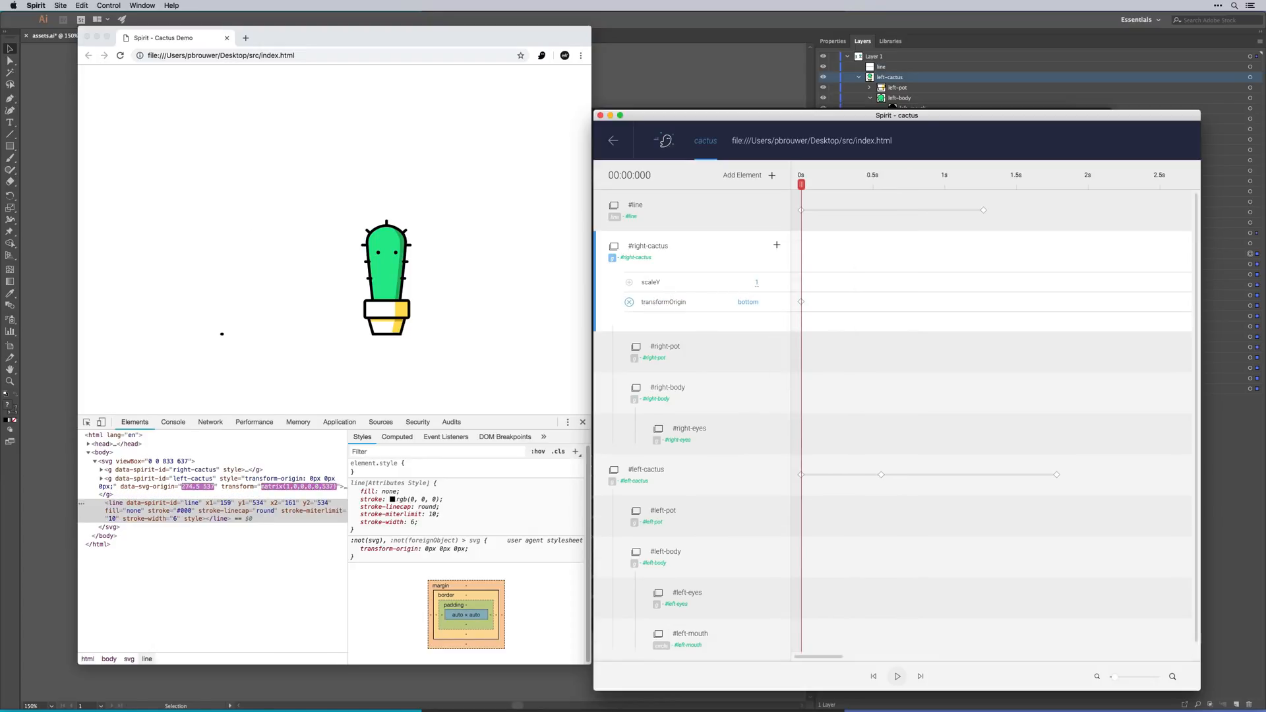
- Add keyframes to the right cactus's scaleY at about 0.69 s and about 1.94 s
left_click_drag(801, 184, 900, 189)
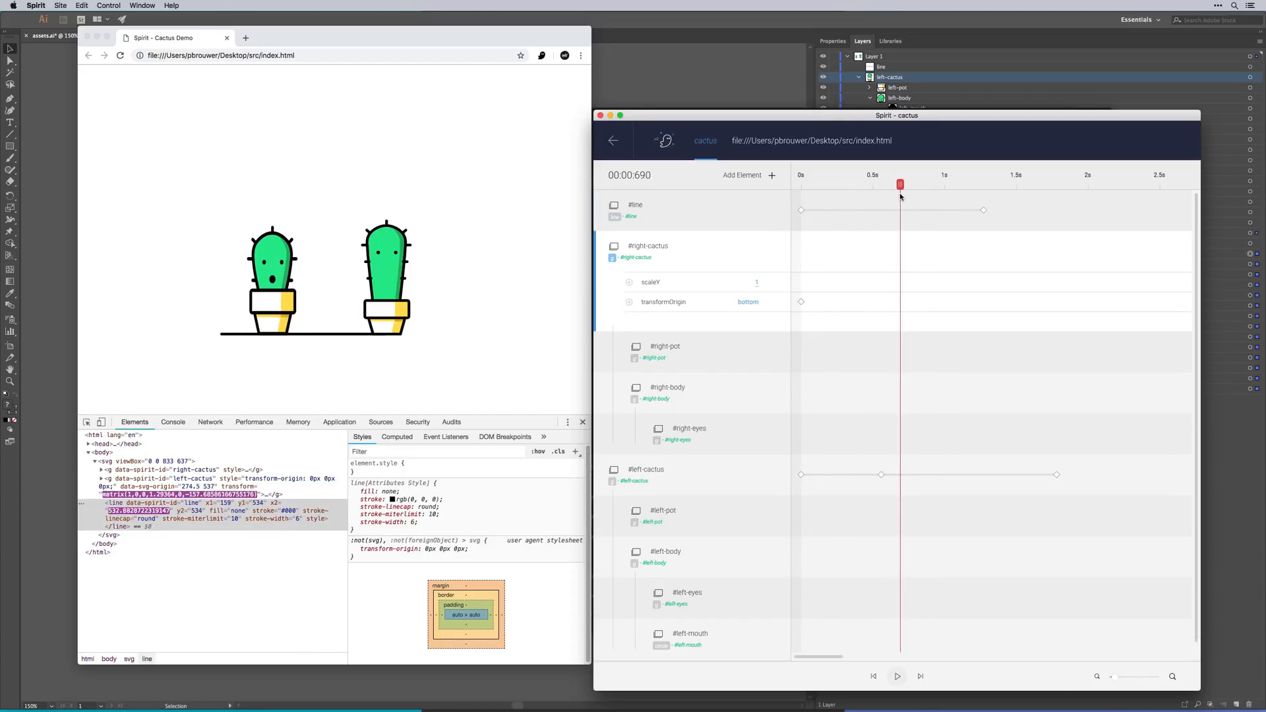
left_click(629, 282)
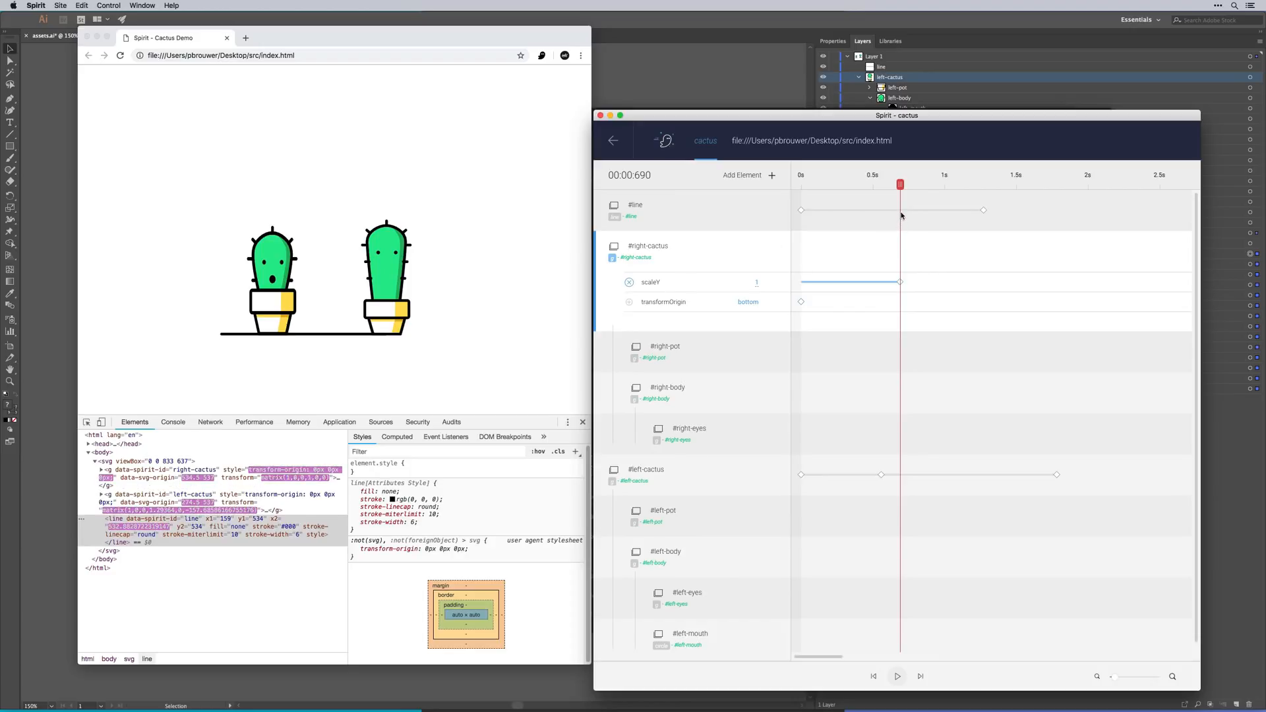
left_click_drag(901, 184, 1080, 184)
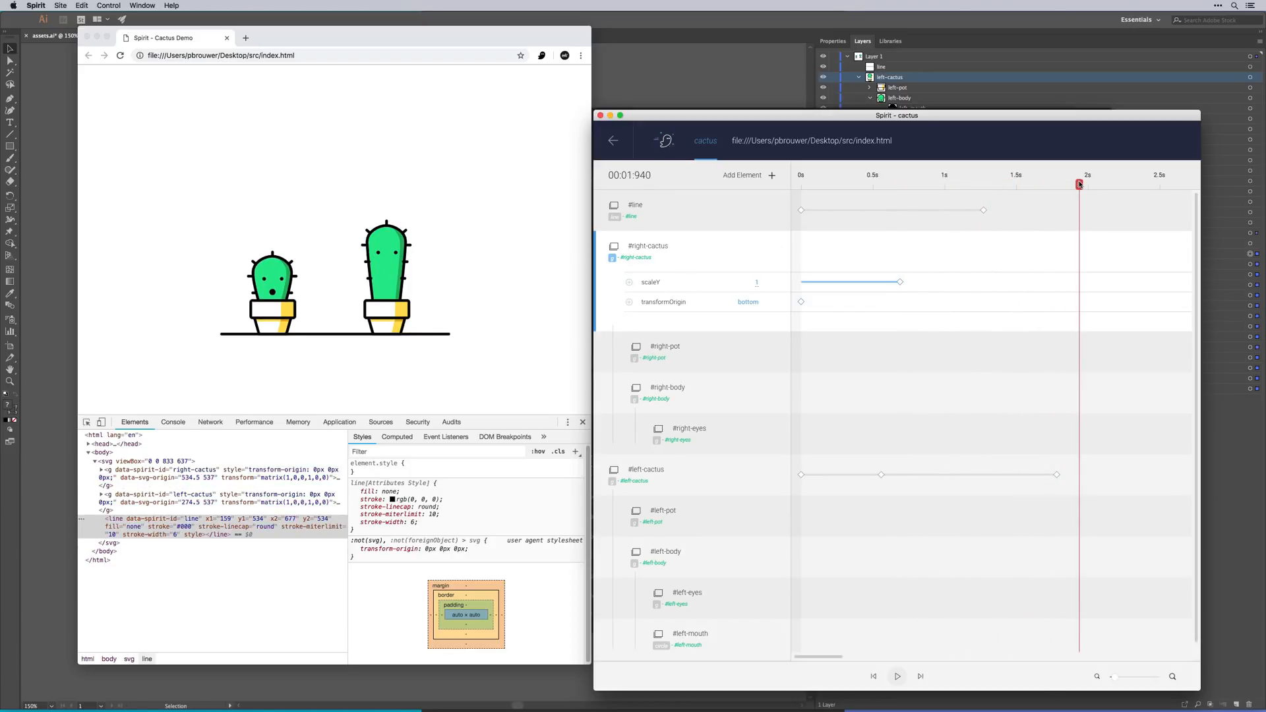
left_click(629, 282)
- Set the right cactus's scaleY to 0 at the 0.69 s keyframe and hold it at 0 from 0 s
left_click(901, 282)
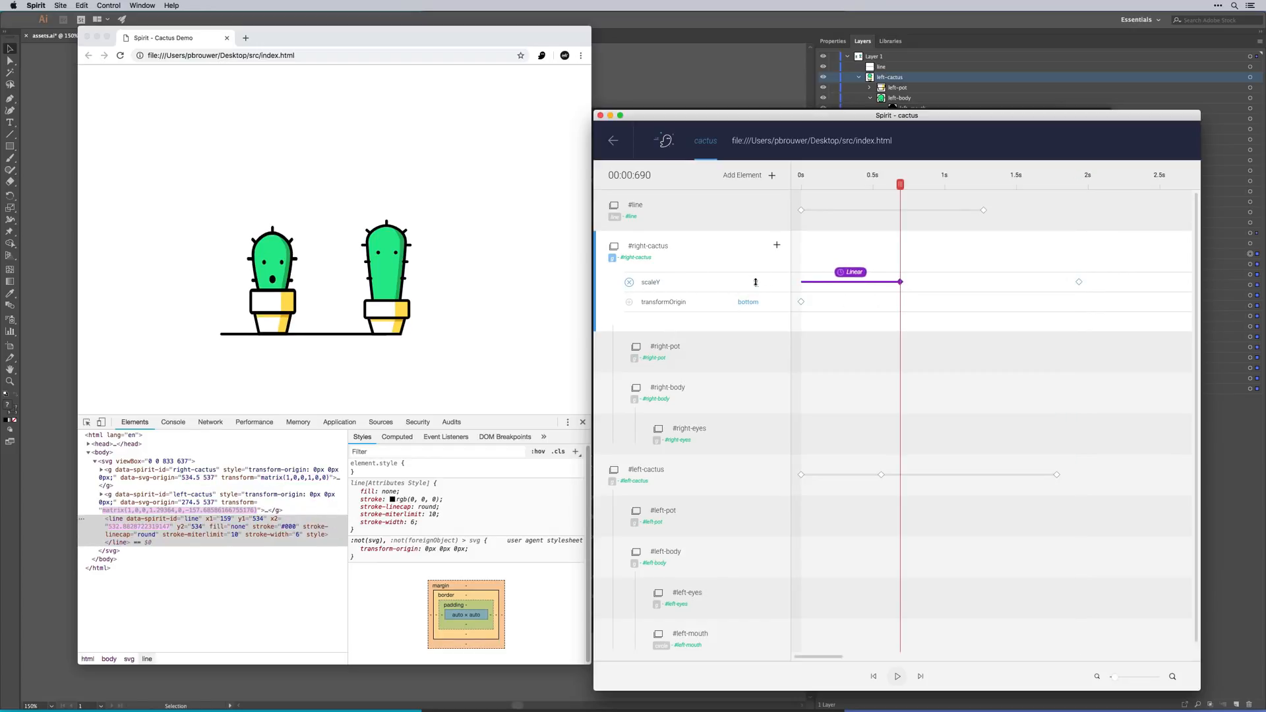
left_click_drag(756, 283, 811, 569)
left_click(753, 281)
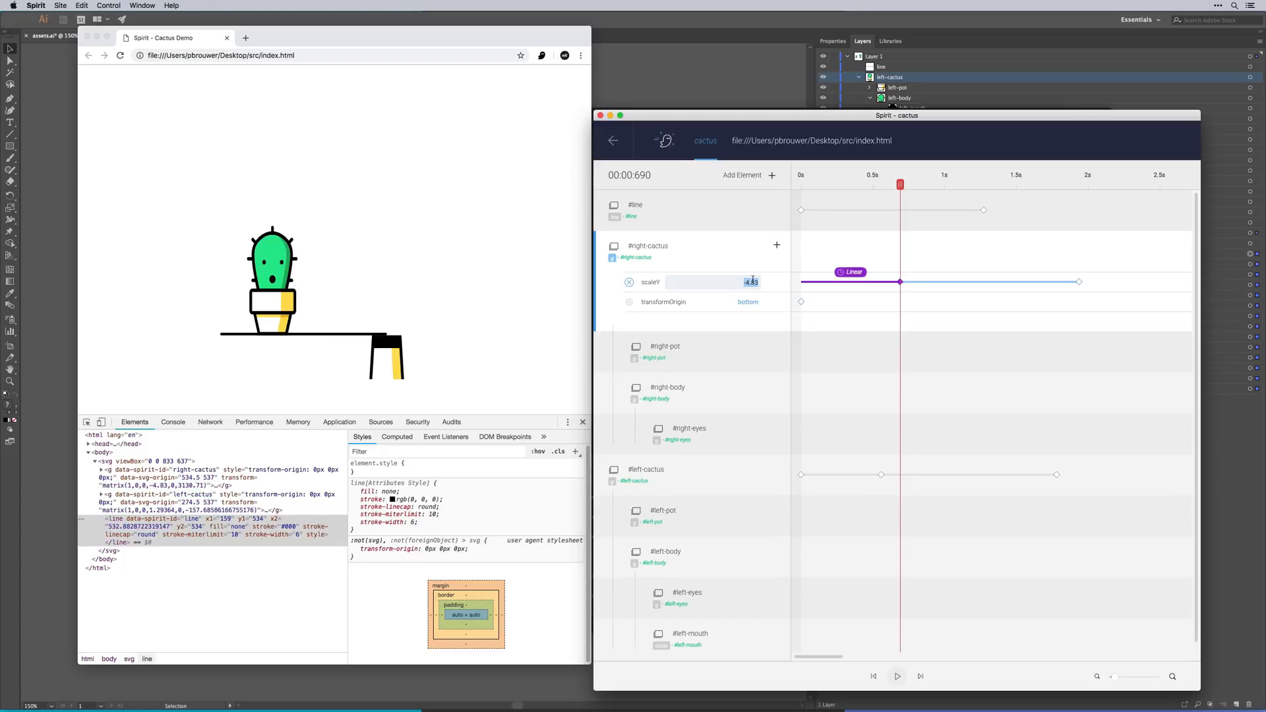
type("0")
key("Return")
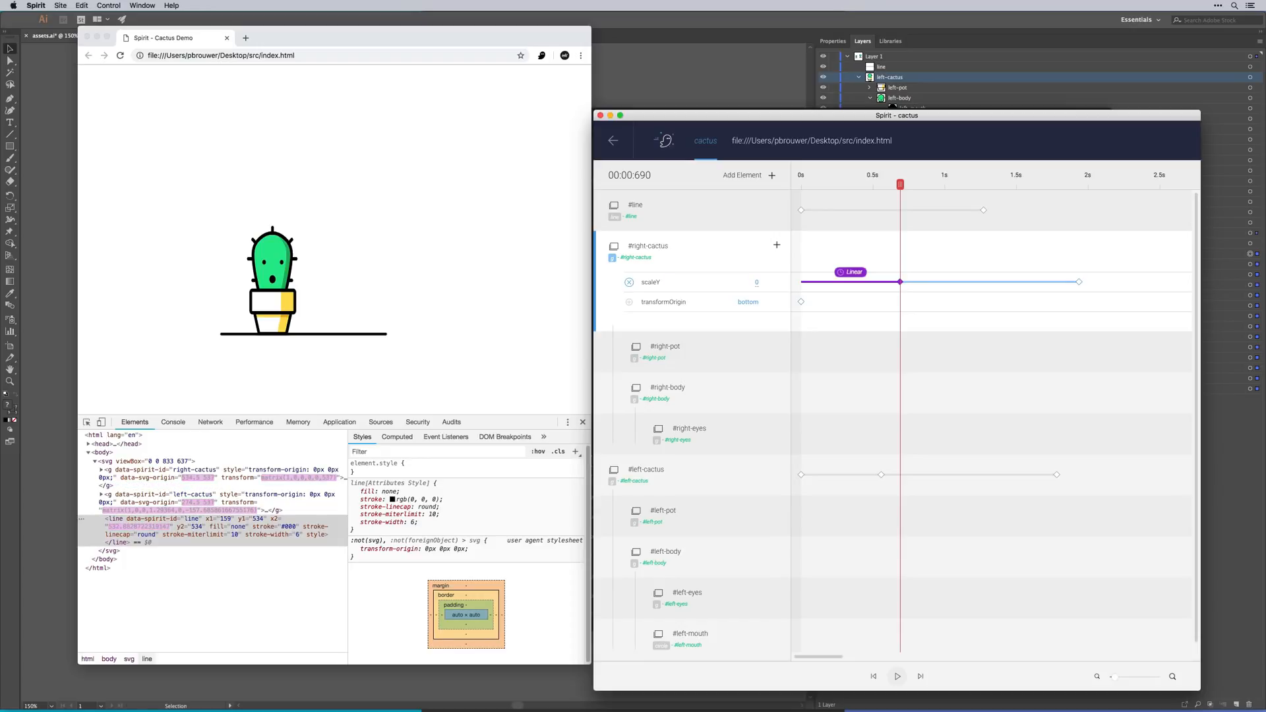
left_click(900, 283)
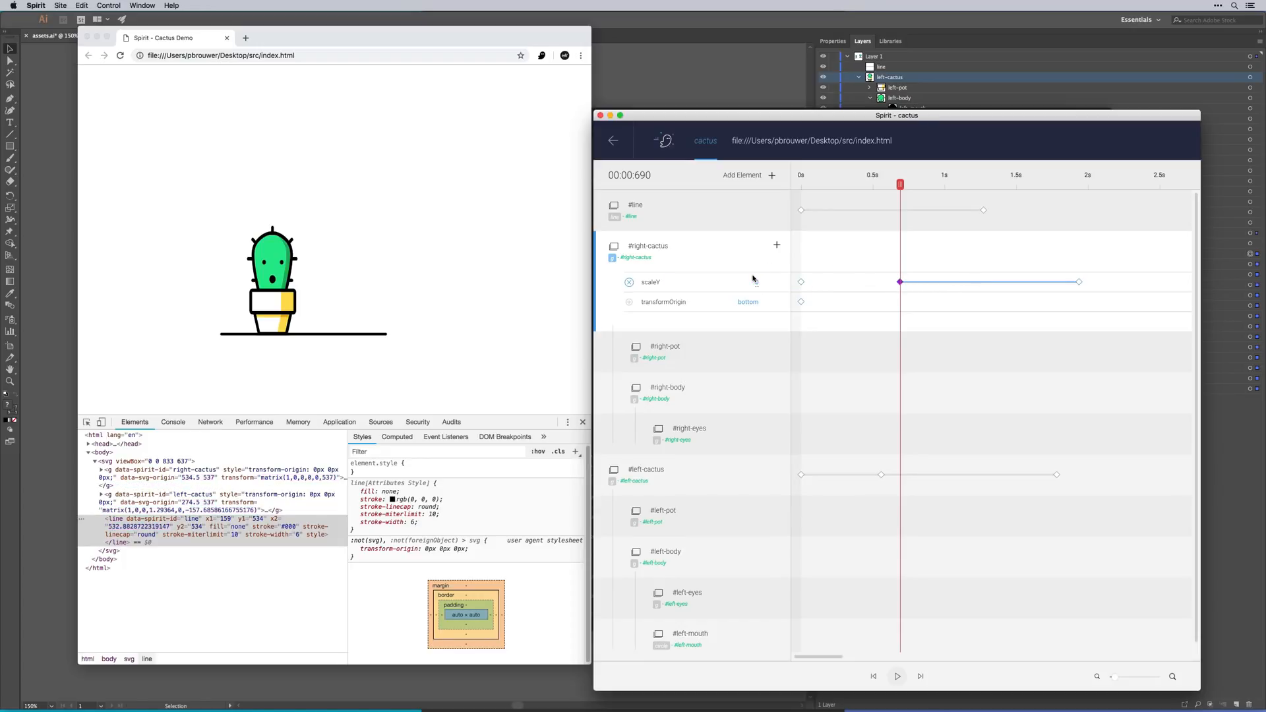
- Apply Elastic.easeOut easing to the right cactus's scaleY transition that ends at about 1.94 s
left_click(1081, 282)
left_click(990, 272)
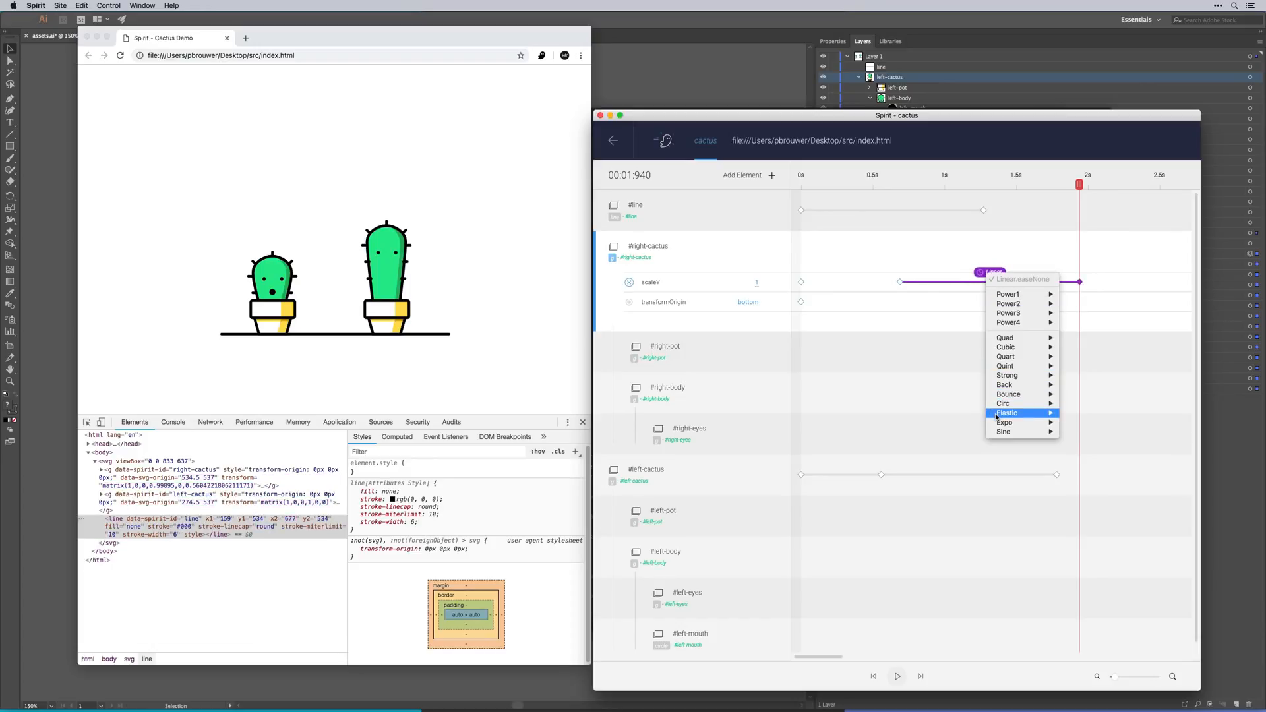
mouse_move(1008, 413)
left_click(1085, 422)
- Play the whole animation twice from the start to check both cacti and the line
left_click_drag(1080, 185, 818, 198)
key("space")
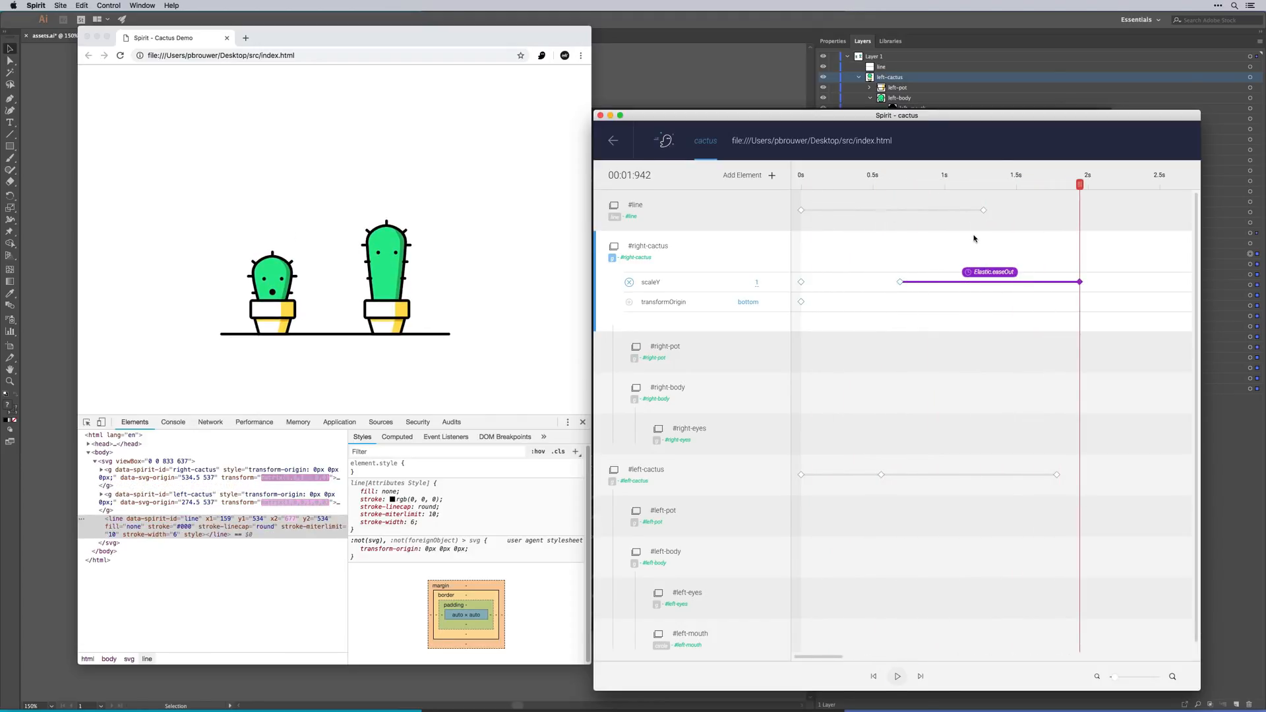
left_click_drag(1036, 181, 794, 200)
key("space")
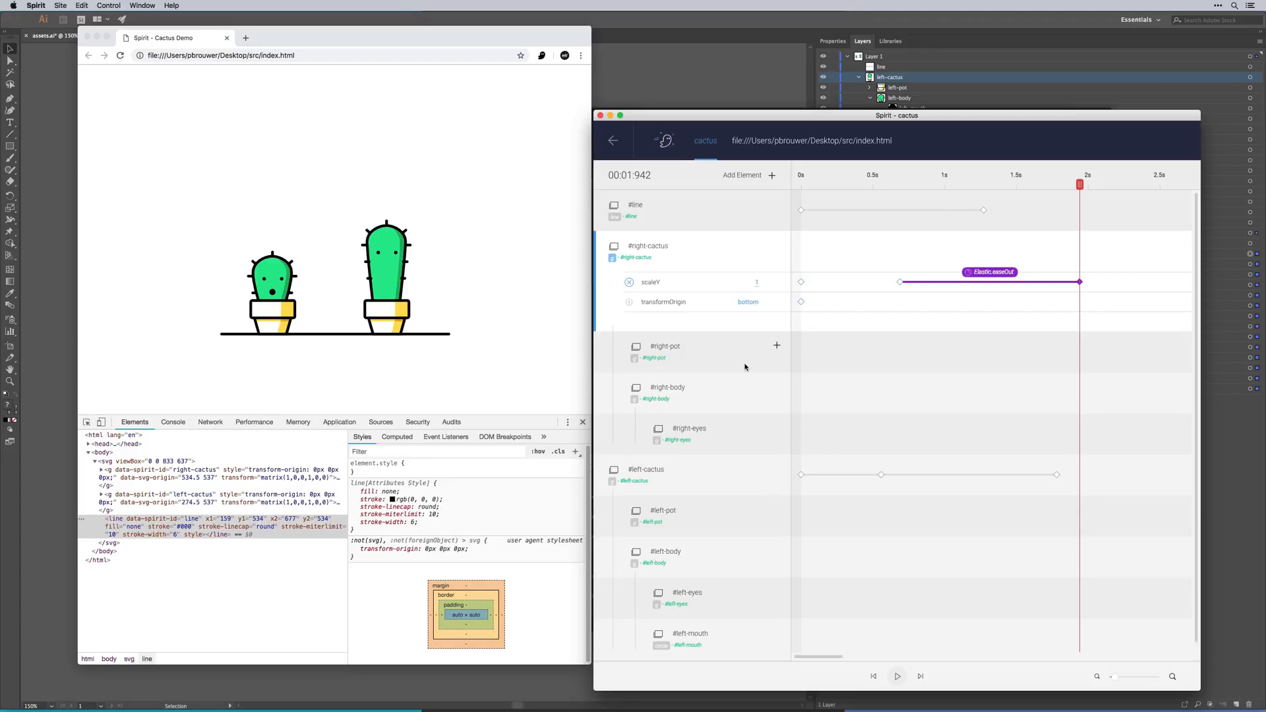
scroll(726, 518, "down", 1)
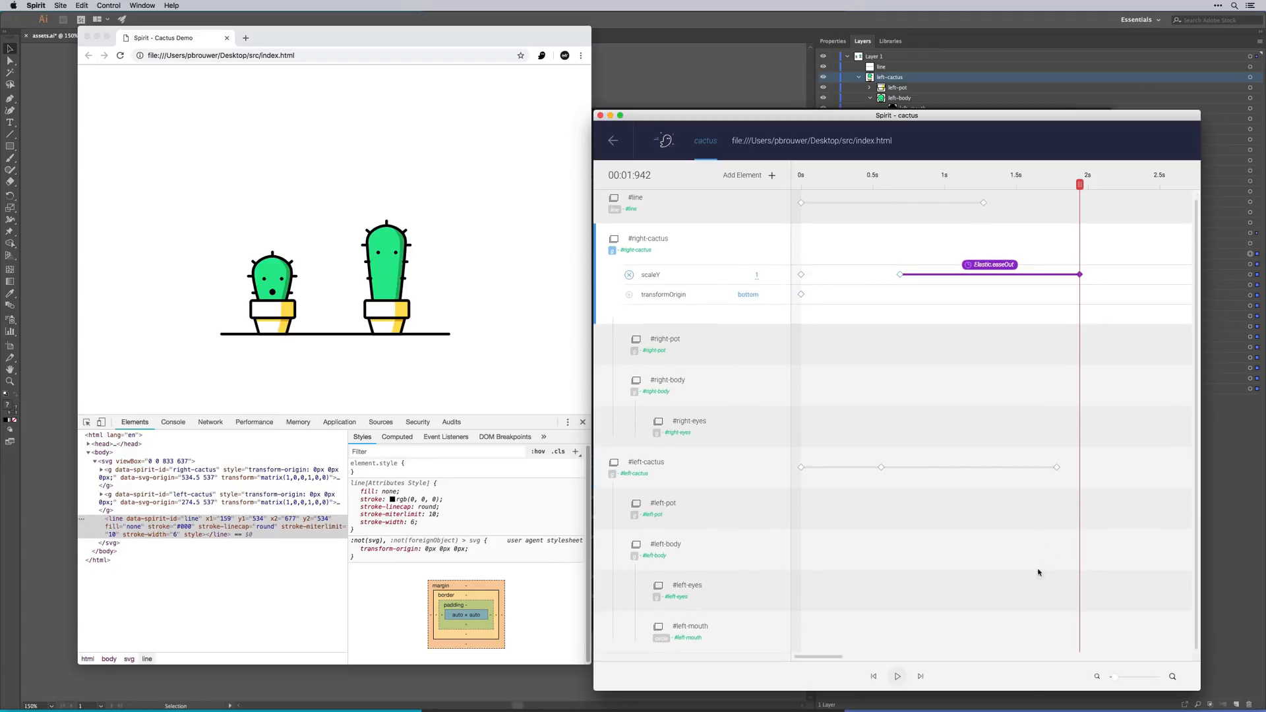
- Add an x property to the left eyes, keyframe it at 0 at 2.267 s and set it to 11 at 2.477 s
left_click_drag(815, 660, 832, 661)
left_click_drag(957, 185, 1004, 196)
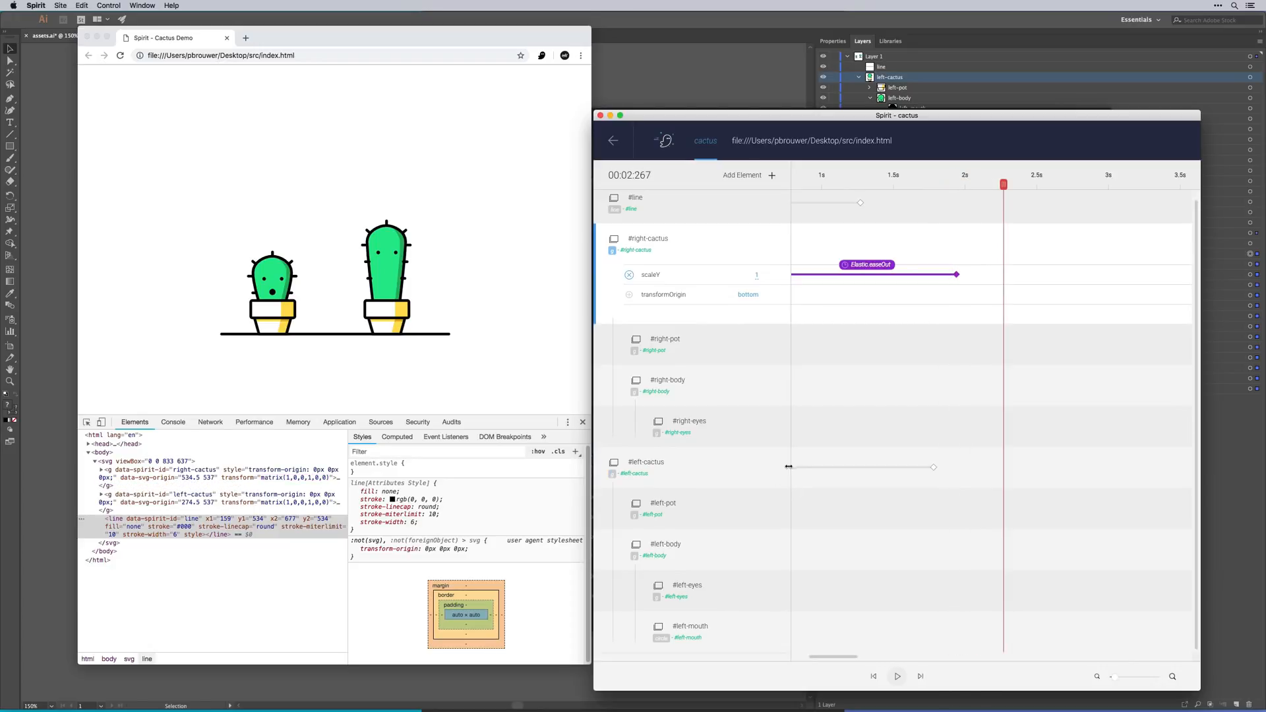
left_click(777, 585)
mouse_move(817, 599)
left_click(867, 597)
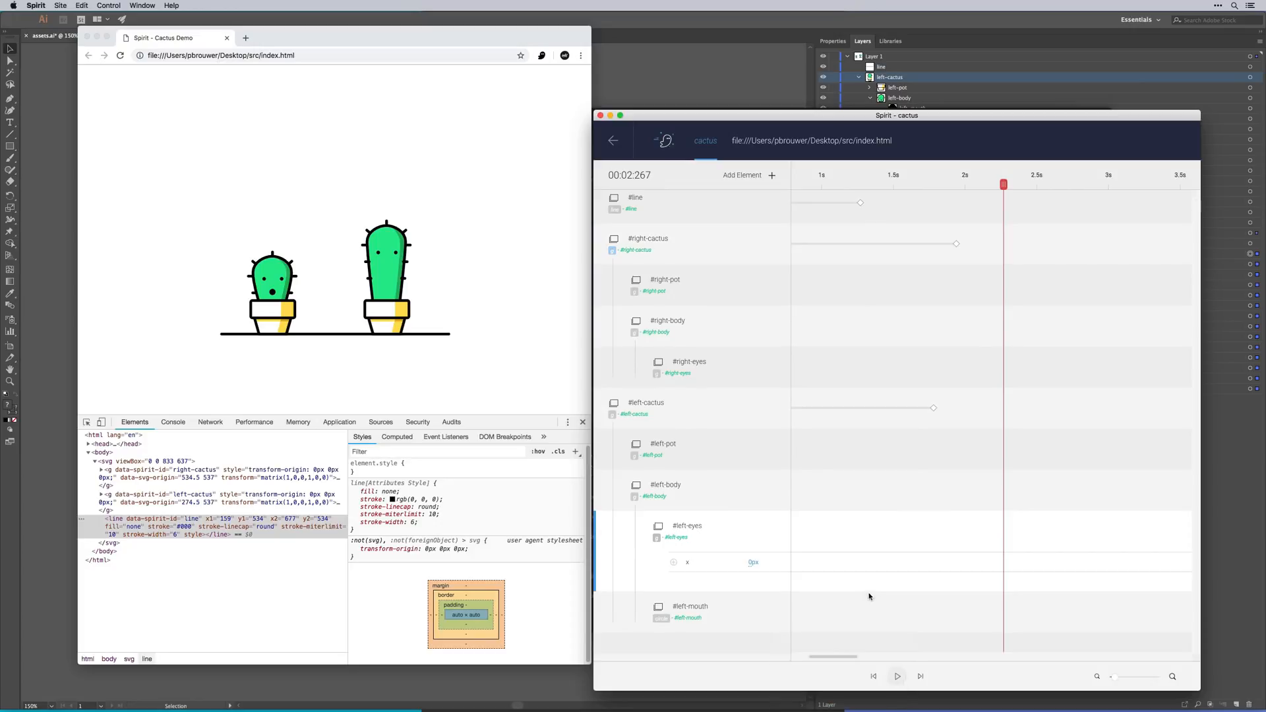
left_click(675, 571)
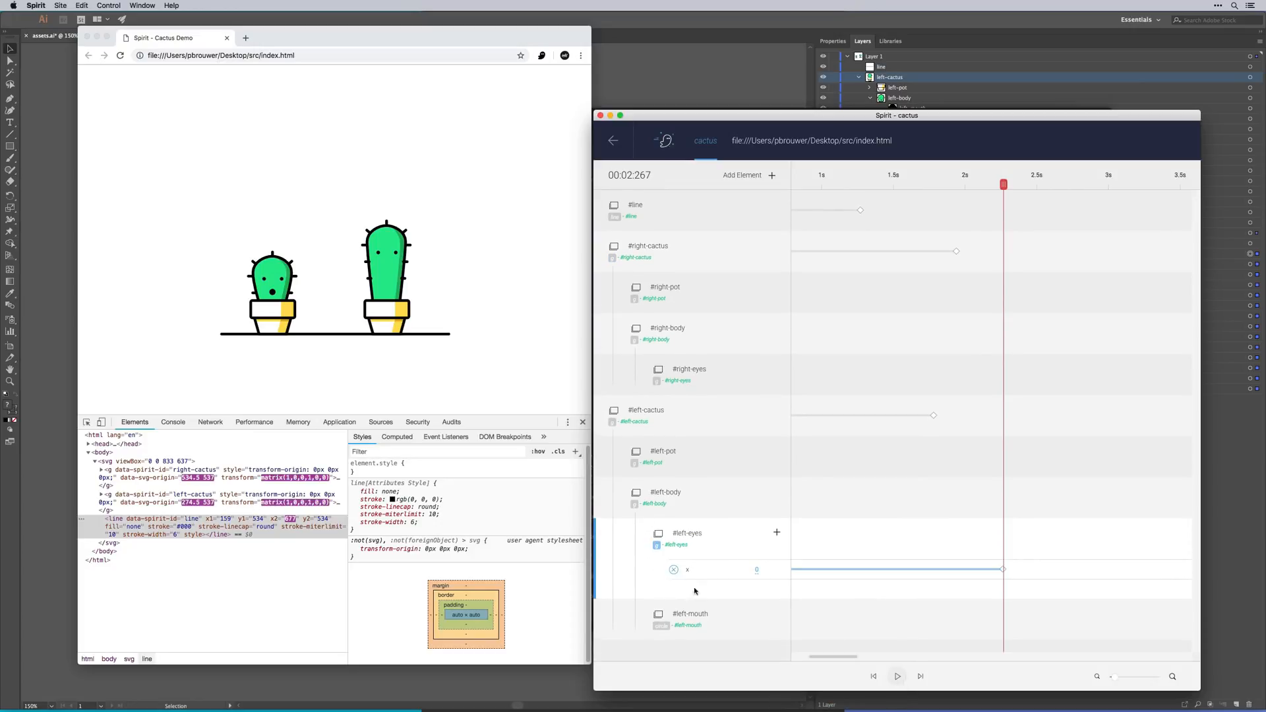
left_click_drag(1004, 185, 1034, 179)
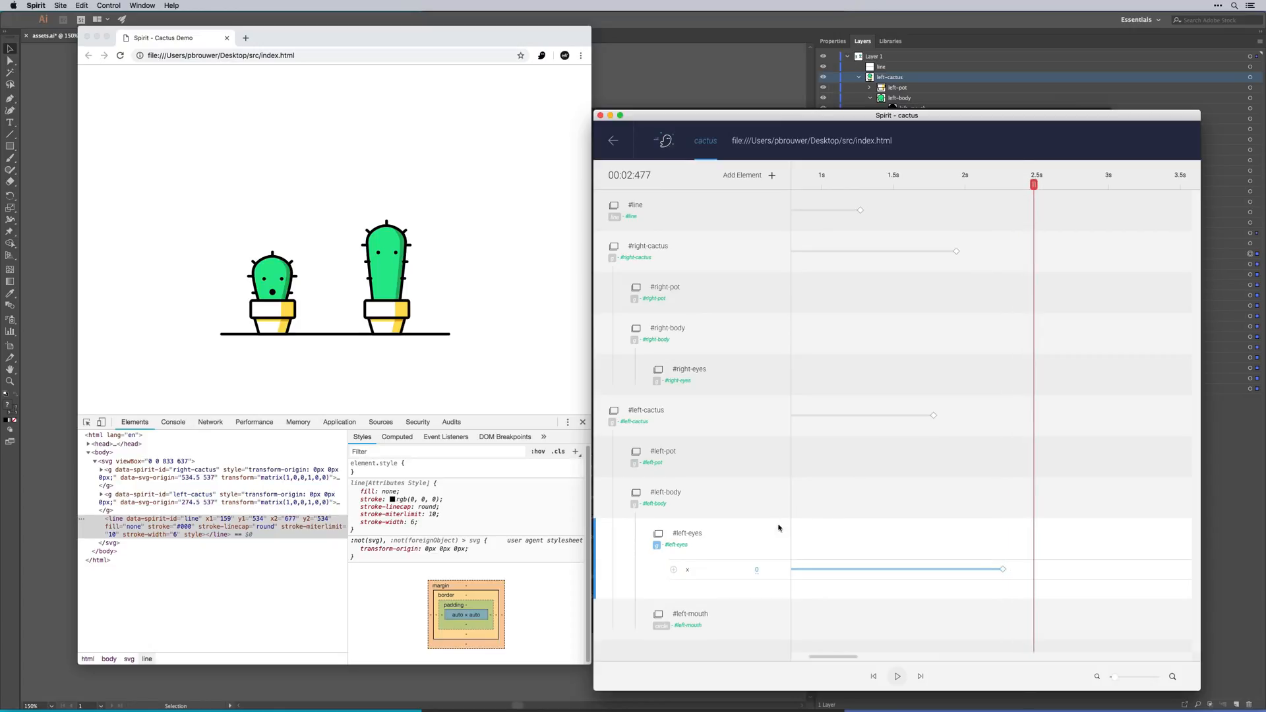
left_click_drag(756, 573, 757, 567)
- Add a y property to the left eyes, keyframe it at 0 at 2.267 s and shift the eyes slightly upward at 2.477 s
left_click(774, 533)
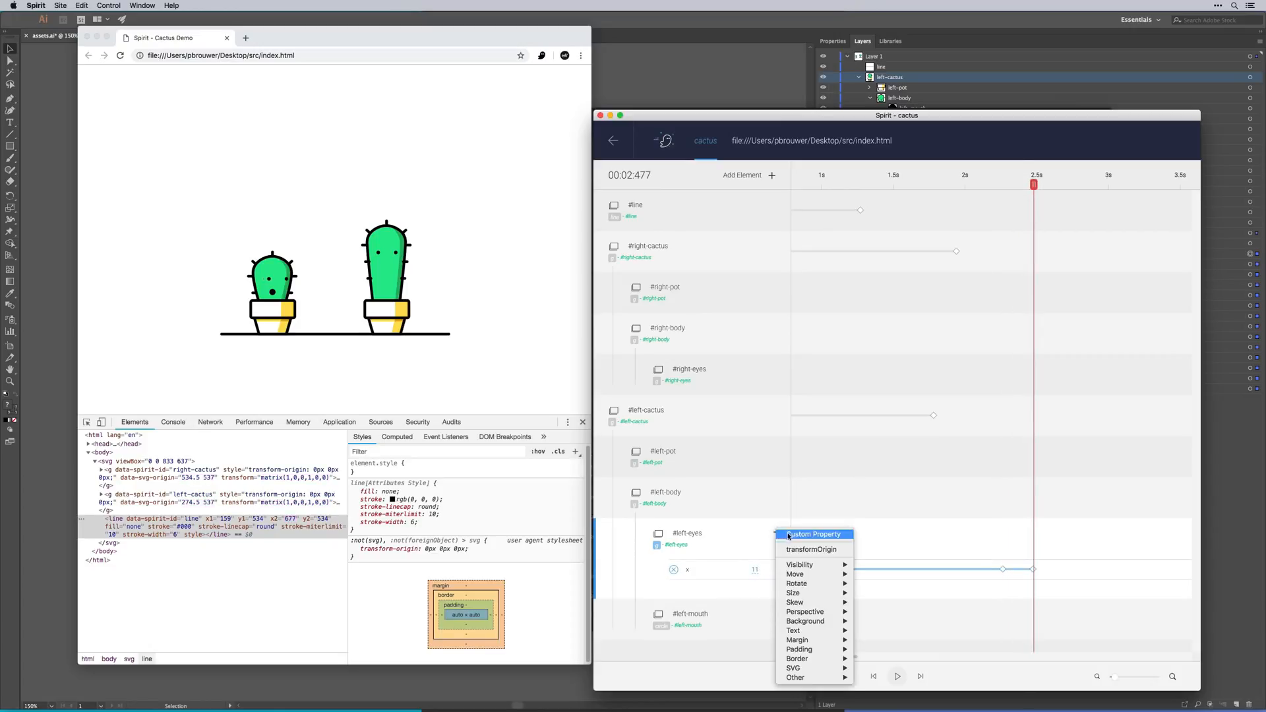
mouse_move(806, 574)
left_click(877, 584)
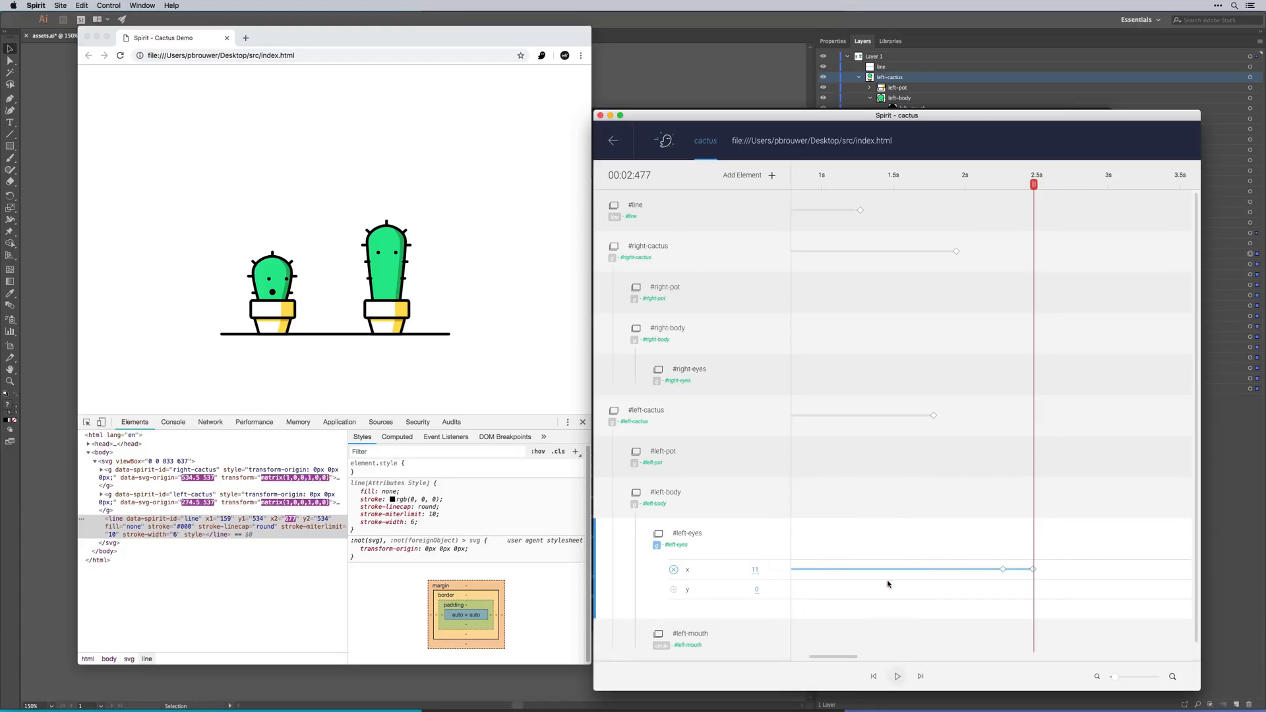
left_click(1003, 571)
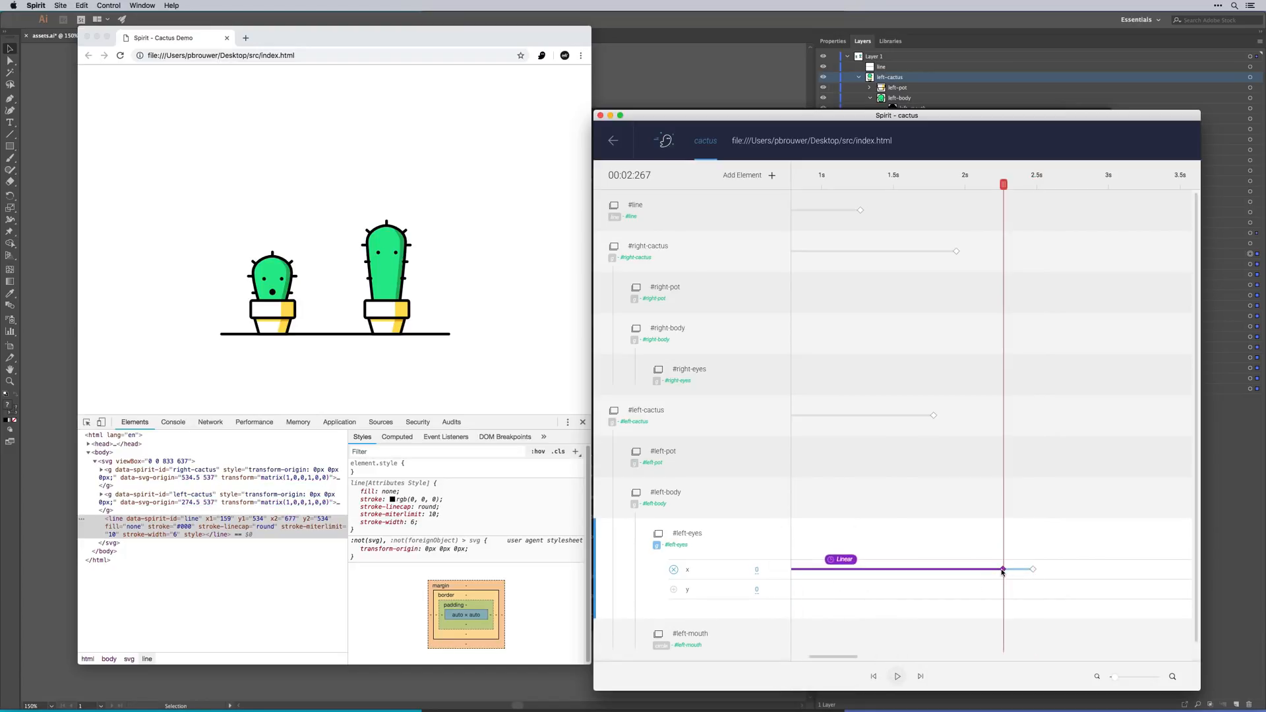
left_click(675, 591)
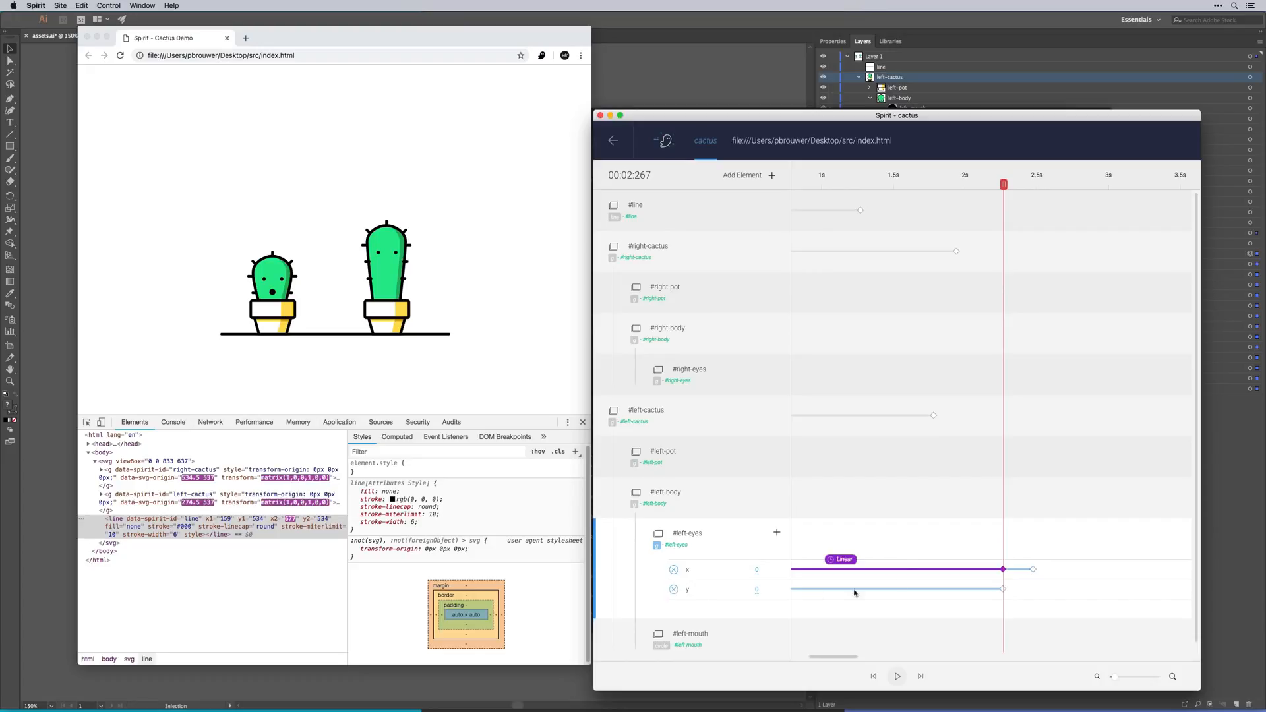
left_click(1033, 570)
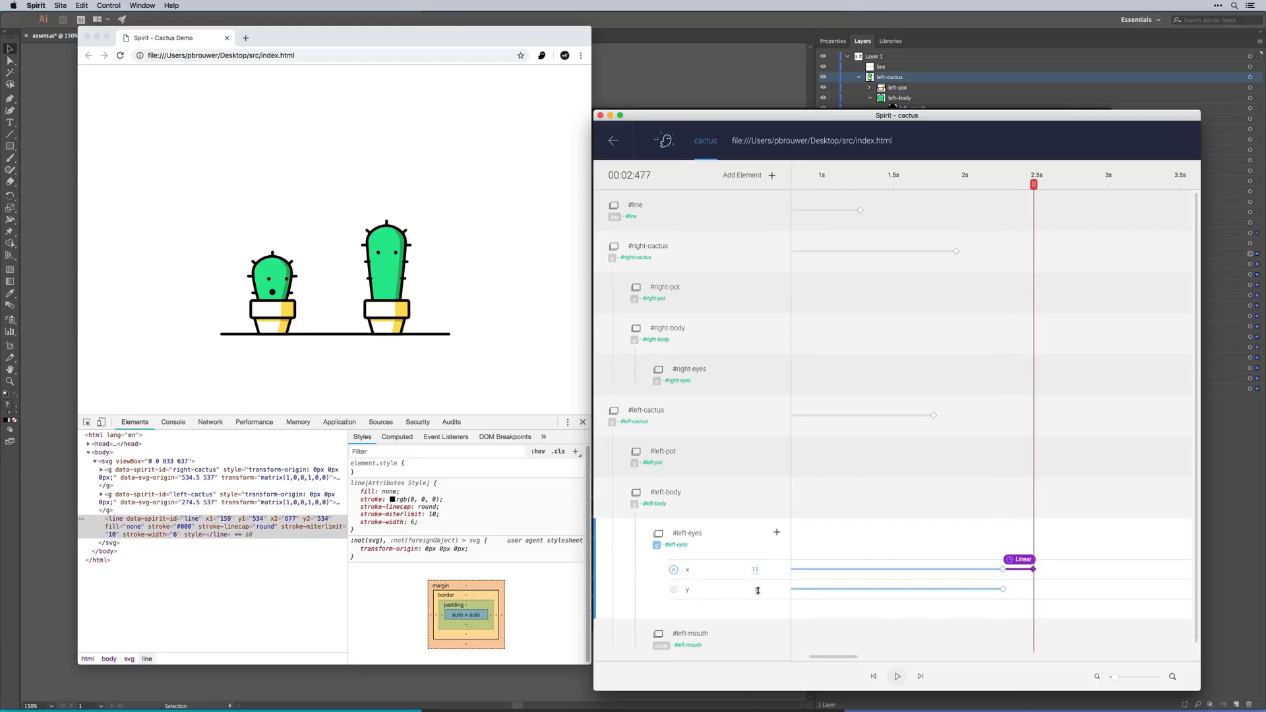
left_click_drag(758, 591, 755, 591)
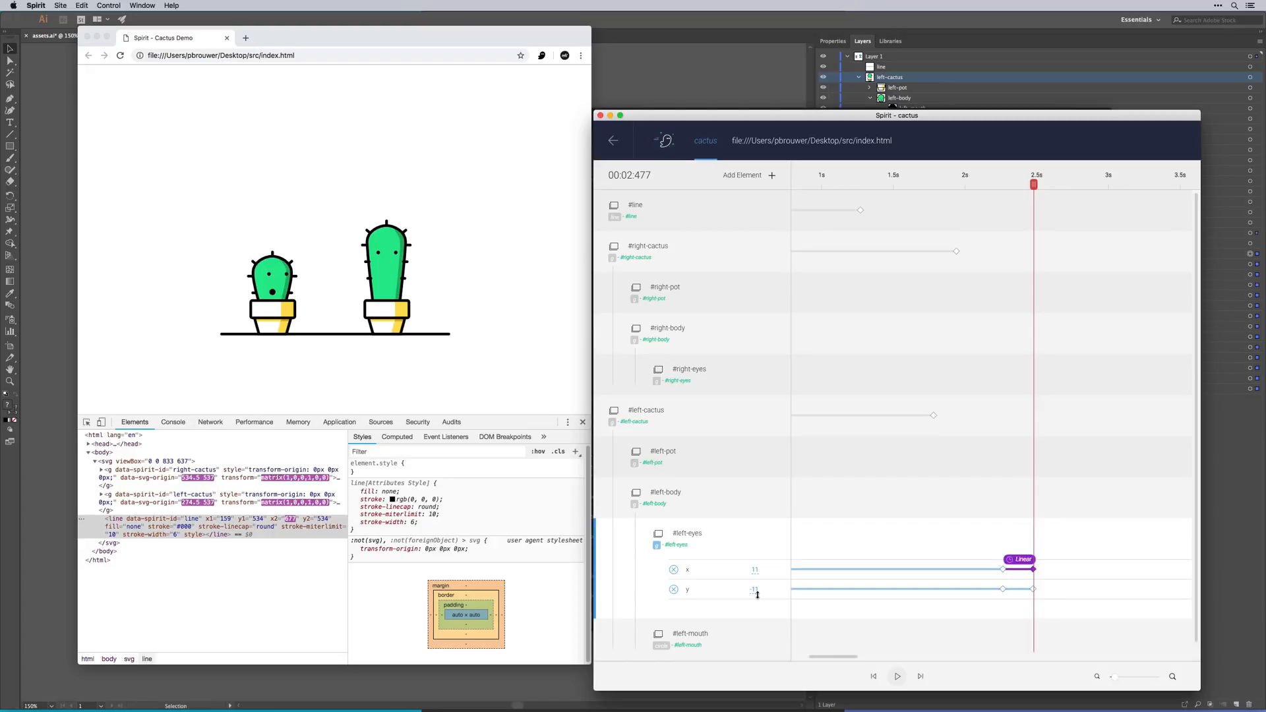
- Apply Back easing to the left eyes' x and y transitions that end at 2.477 s
left_click(1029, 560)
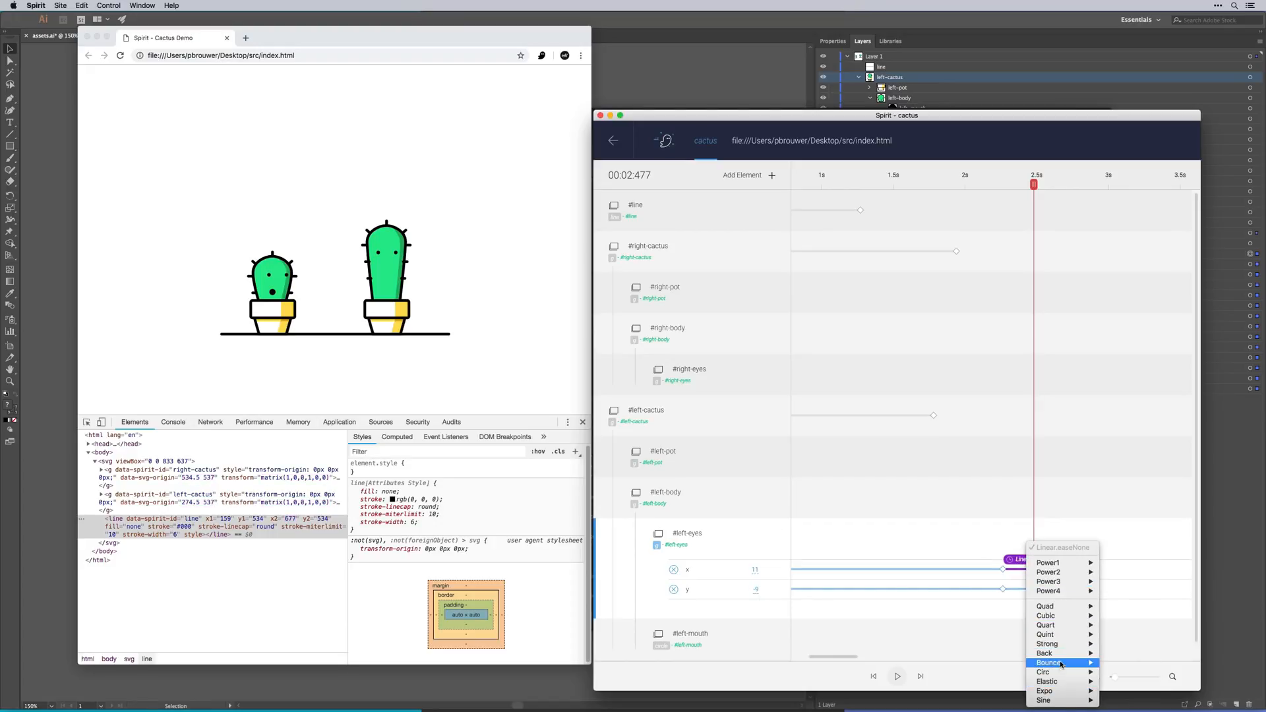
mouse_move(1069, 658)
left_click(1115, 663)
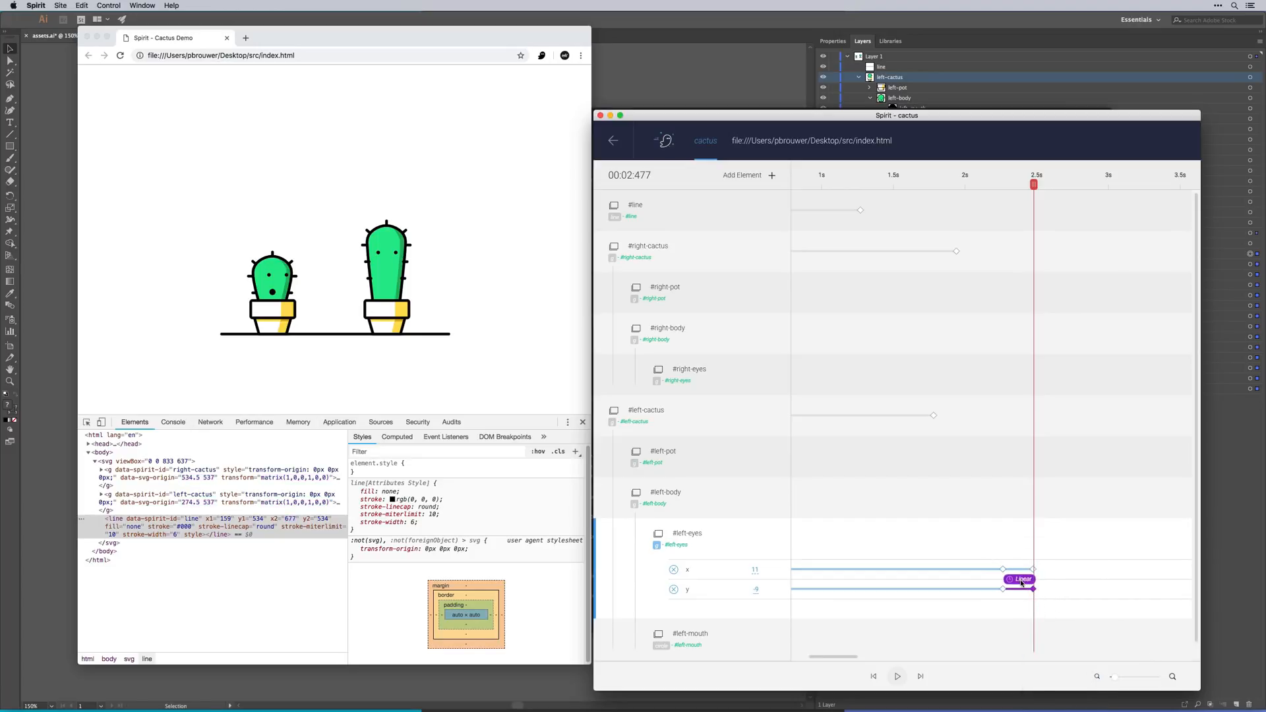
left_click(1019, 579)
mouse_move(1080, 658)
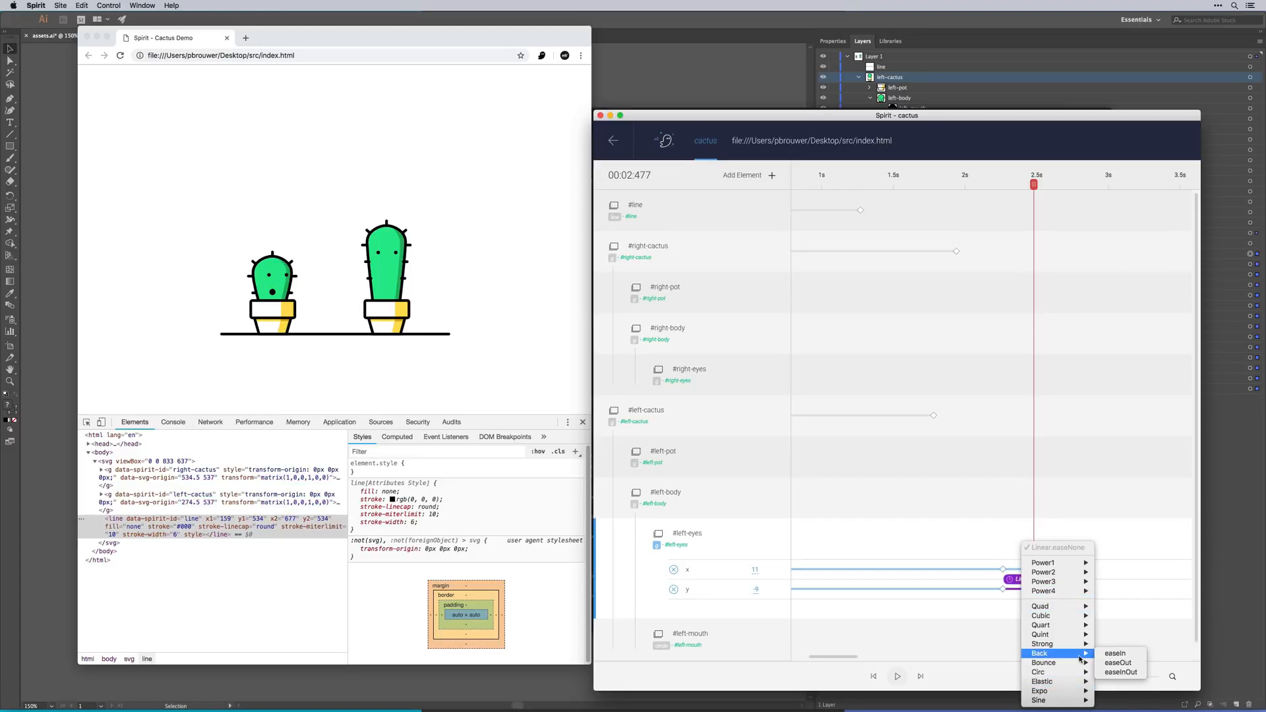
left_click(1122, 672)
- Add a scaleY property to the right eyes and keyframe it at 1 at 2.565 s
mouse_move(1034, 185)
left_mouse_down()
mouse_move(978, 190)
mouse_move(1052, 196)
left_mouse_up()
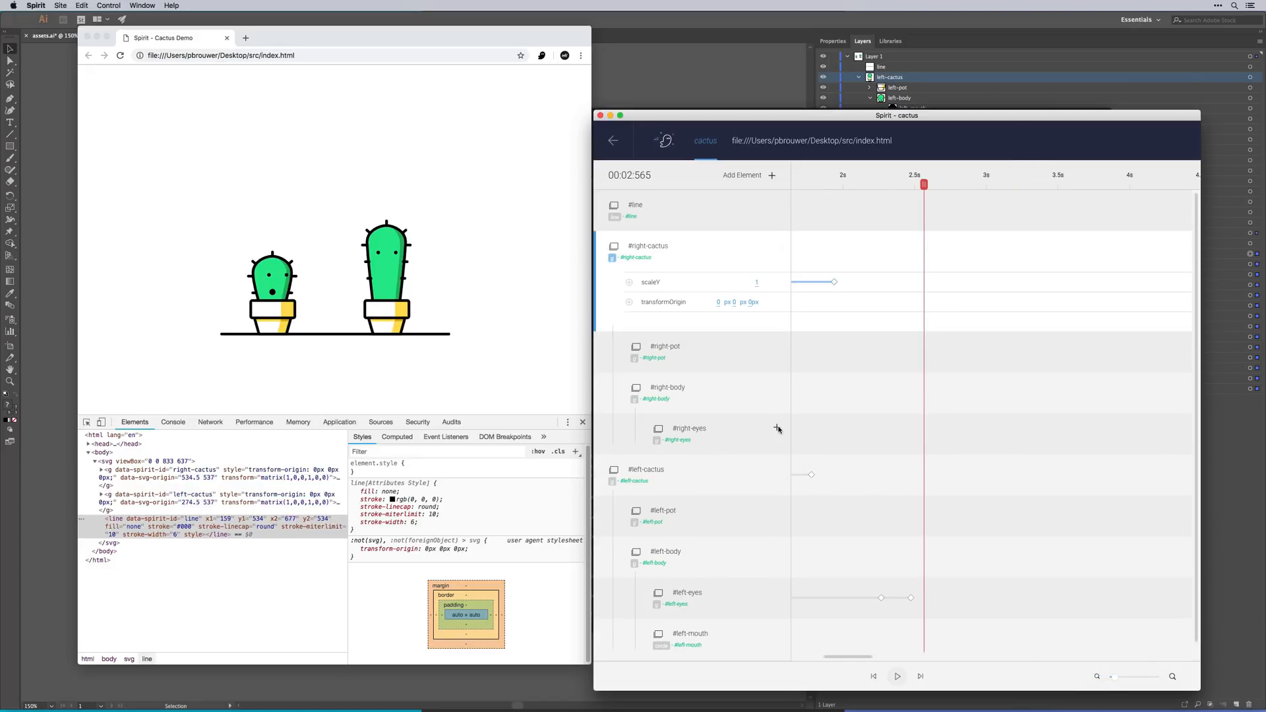
left_click(777, 428)
mouse_move(803, 490)
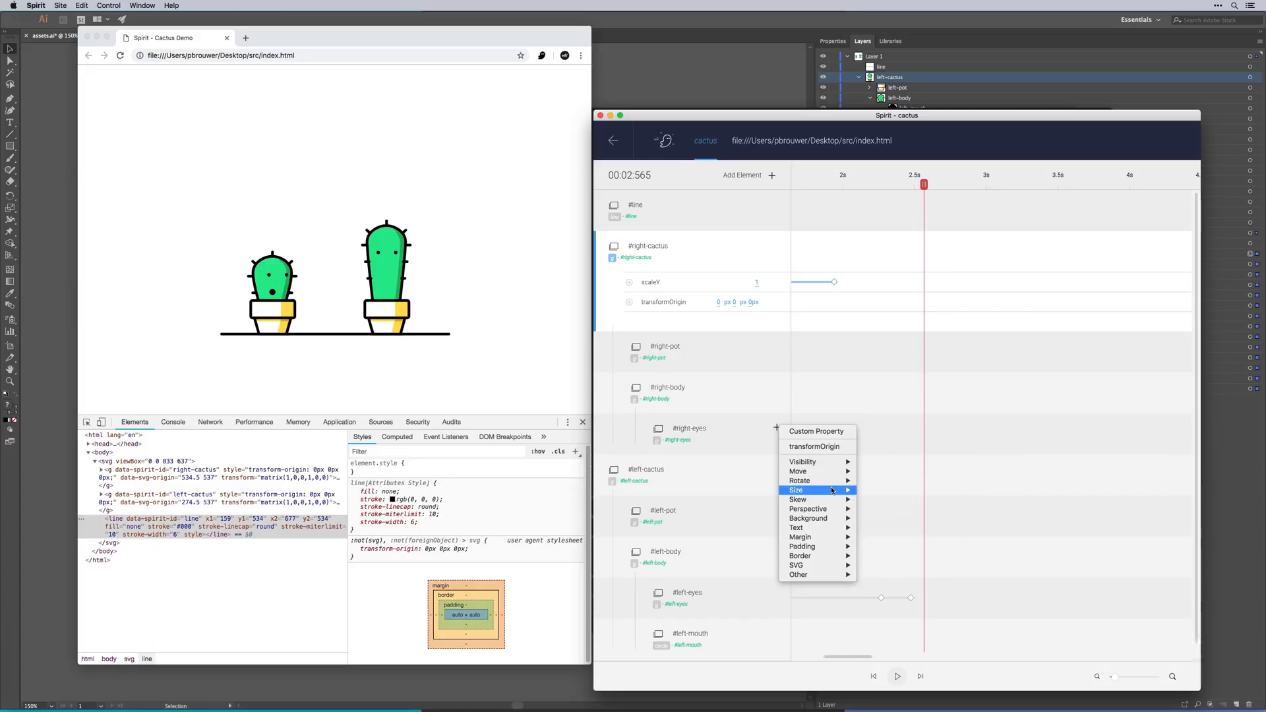
left_click(878, 509)
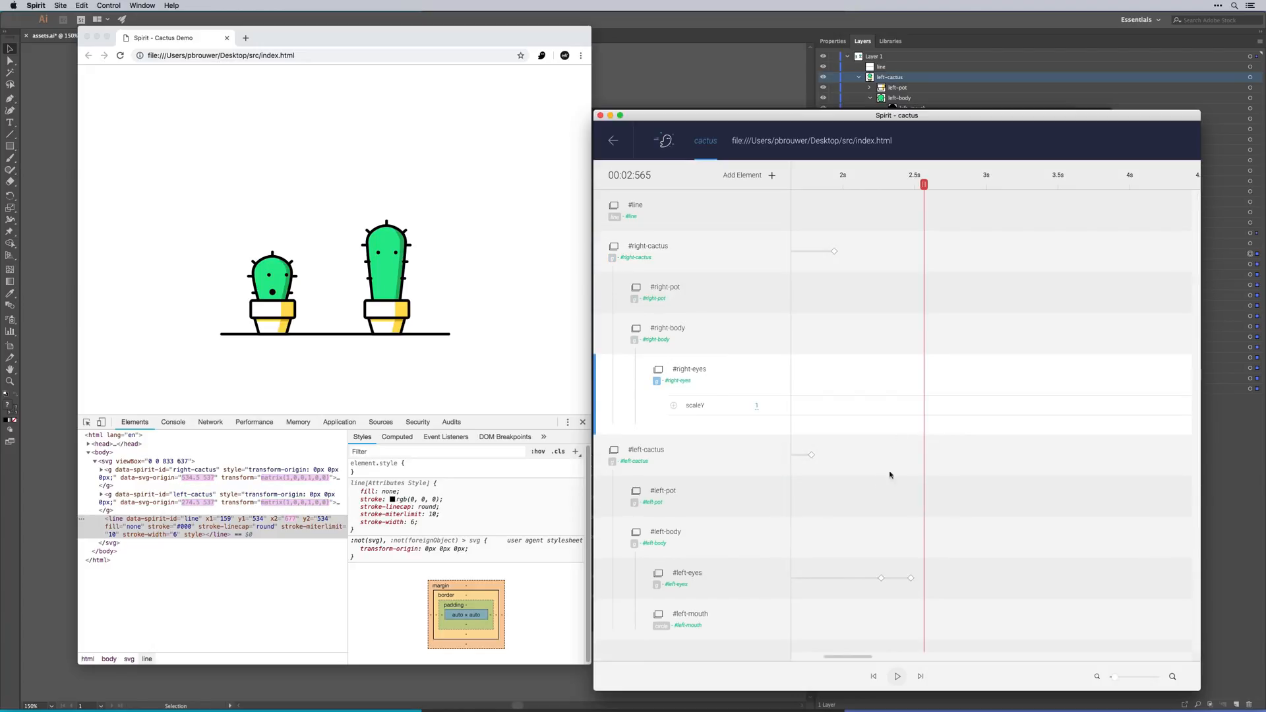
left_click(673, 406)
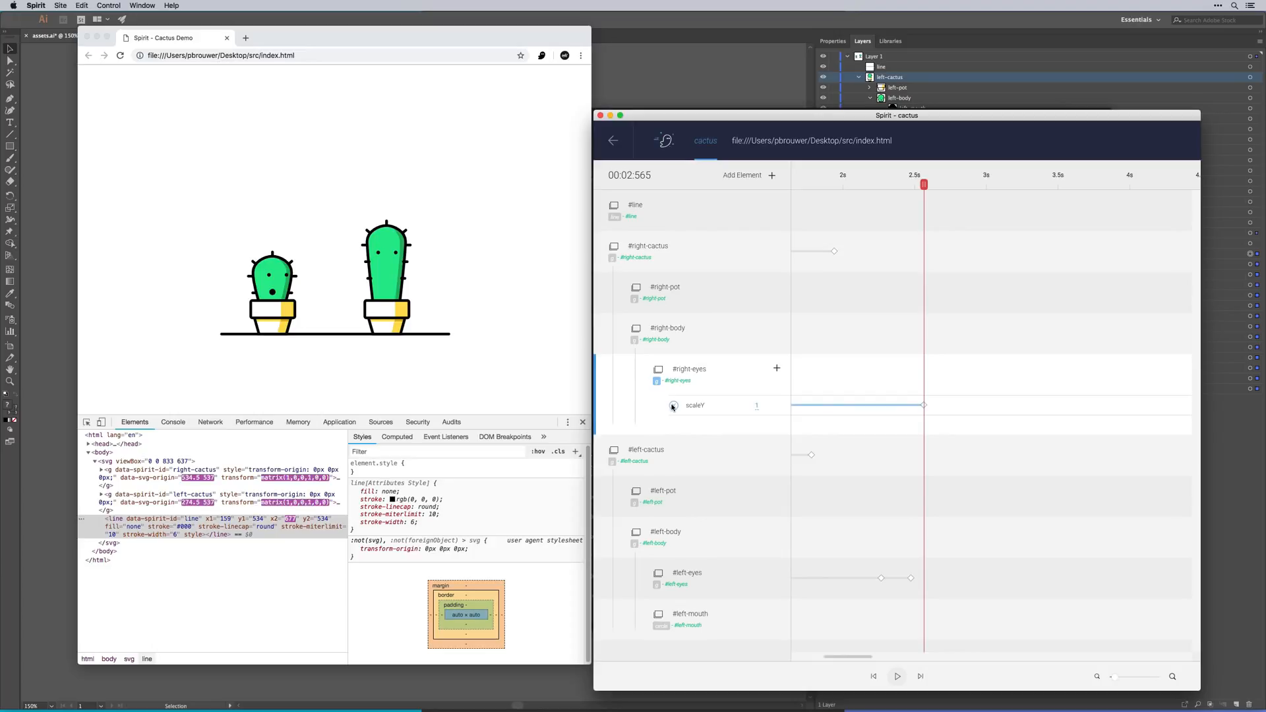
- Set the right eyes' scaleY to 0.1 at 2.643 s to close them
left_click_drag(924, 185, 936, 187)
left_click(756, 408)
type("0.1")
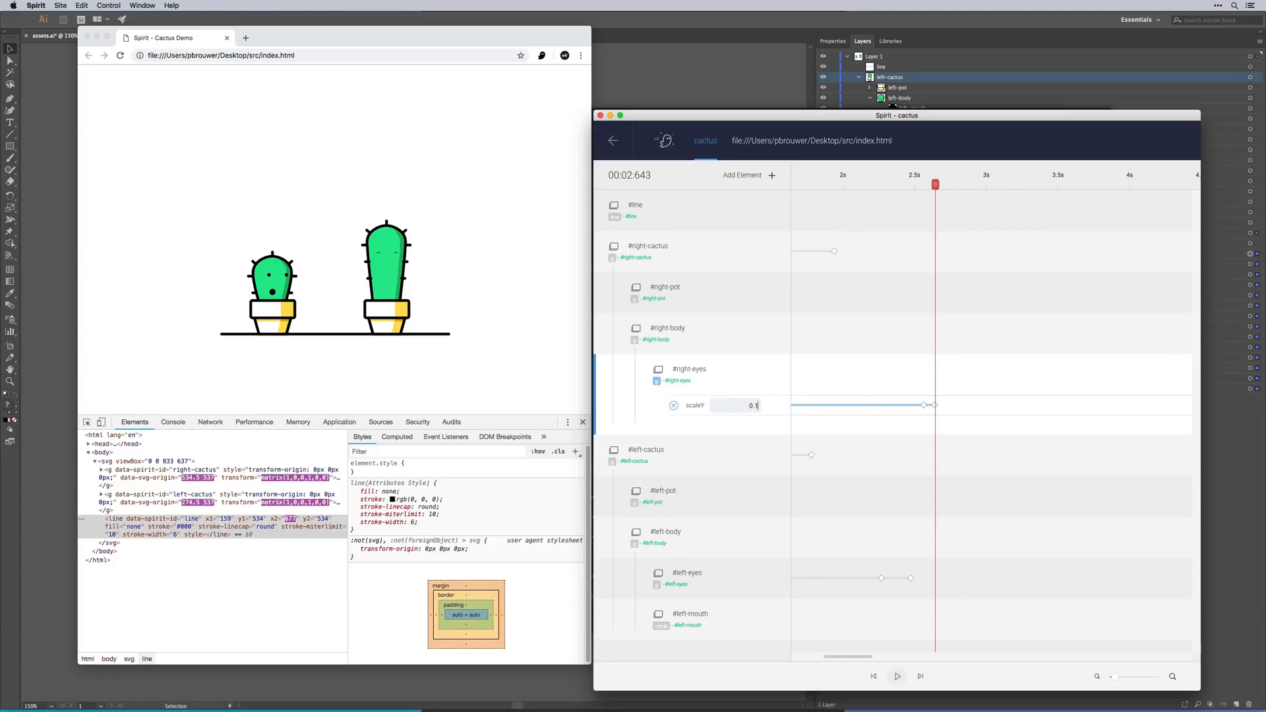
key("Return")
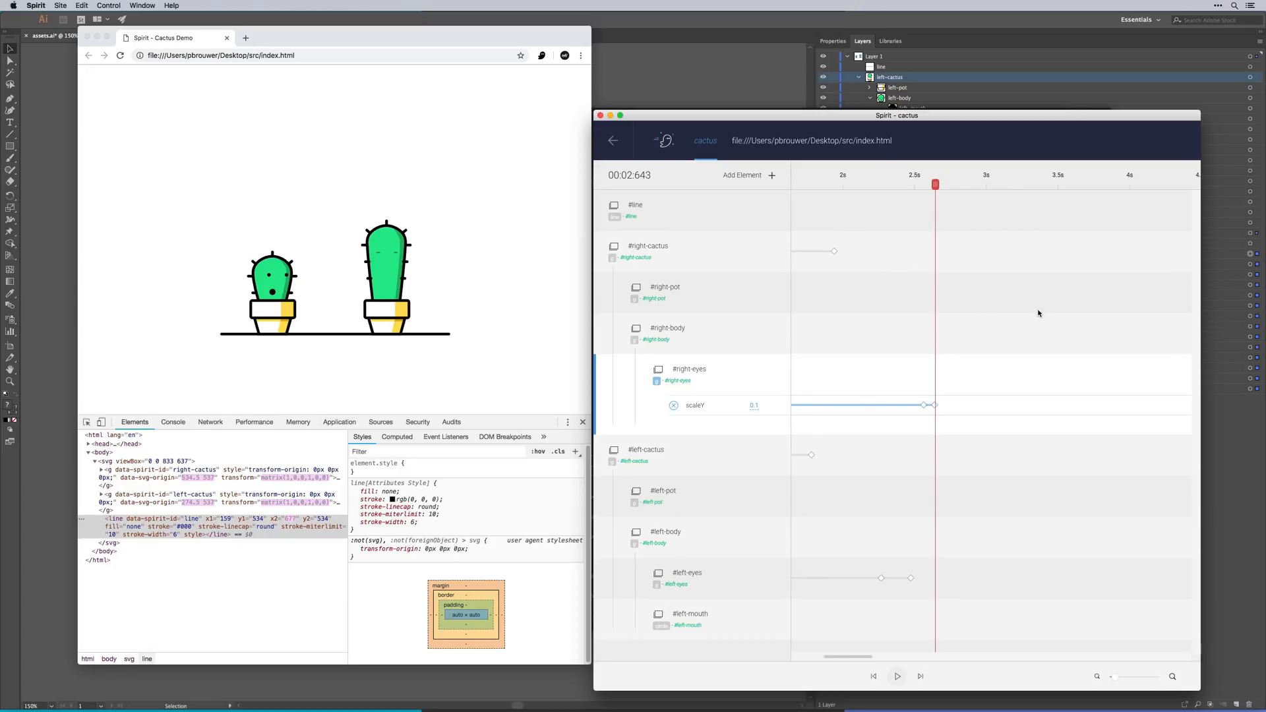
- Keyframe the right eyes' scaleY at 1 again at 2.719 s and play back the blink
left_click(948, 407)
left_click(946, 405)
left_click_drag(946, 185, 895, 183)
key("space")
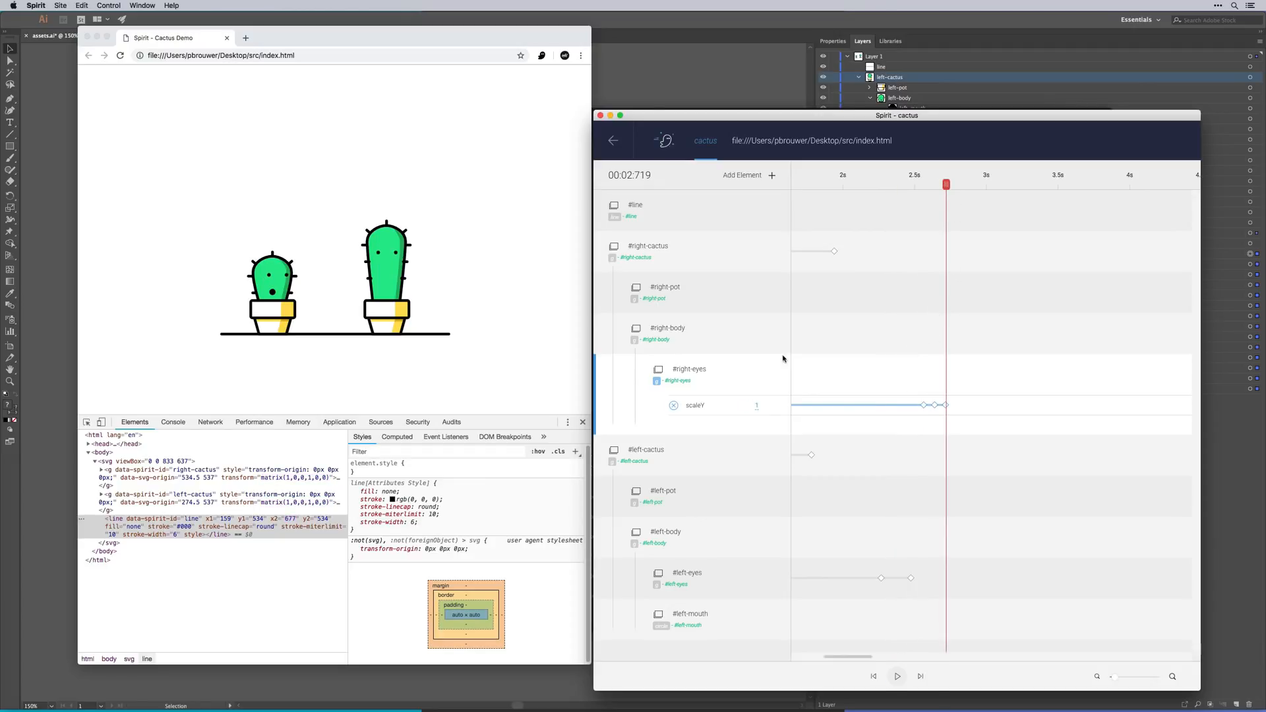
- Add x and y properties to the right eyes
left_click(778, 369)
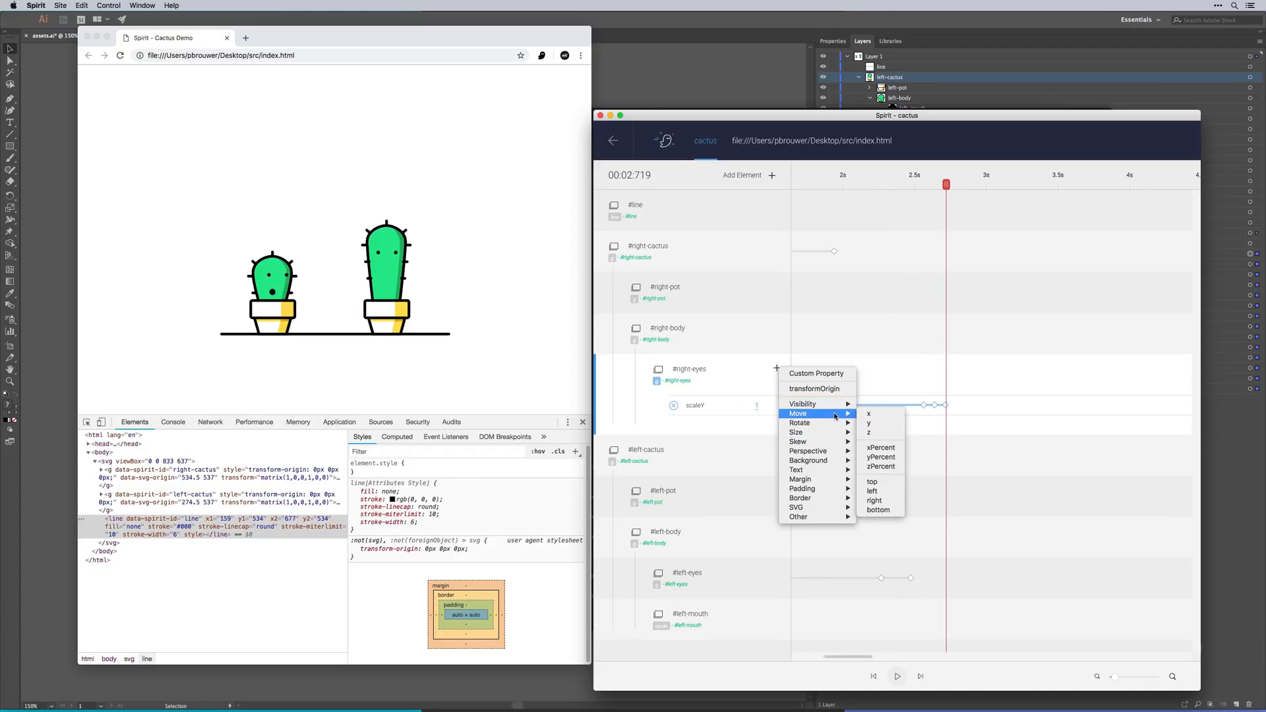
left_click(867, 414)
left_click(776, 369)
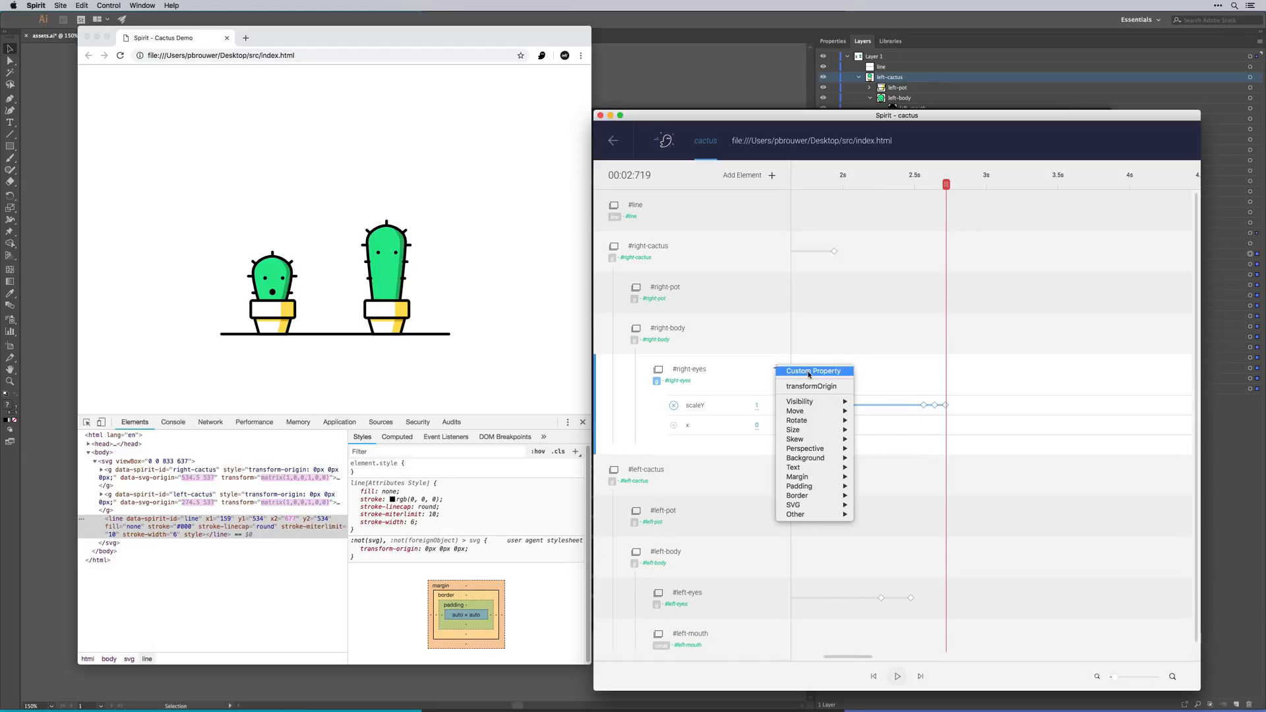
left_click(809, 372)
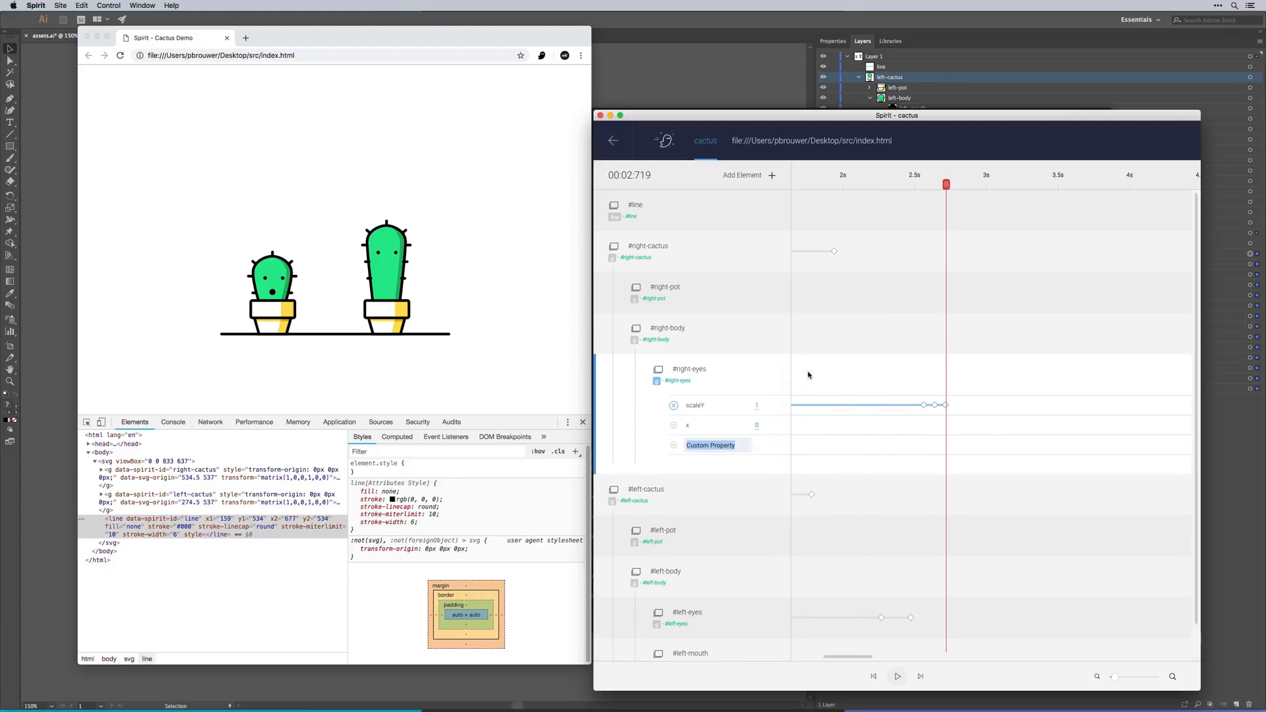
type("y")
key("Return")
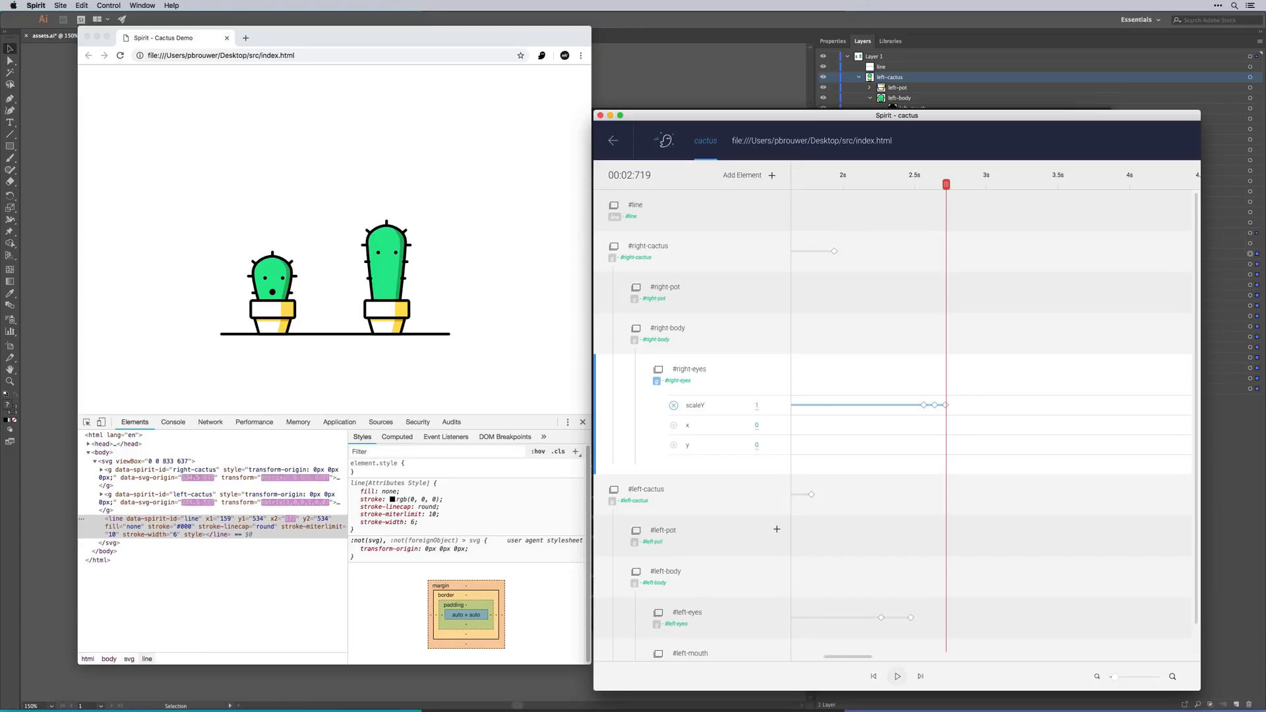
- Keyframe the right eyes' x and y at 0 at 2.879 s
left_click(938, 186)
left_click_drag(930, 189, 970, 201)
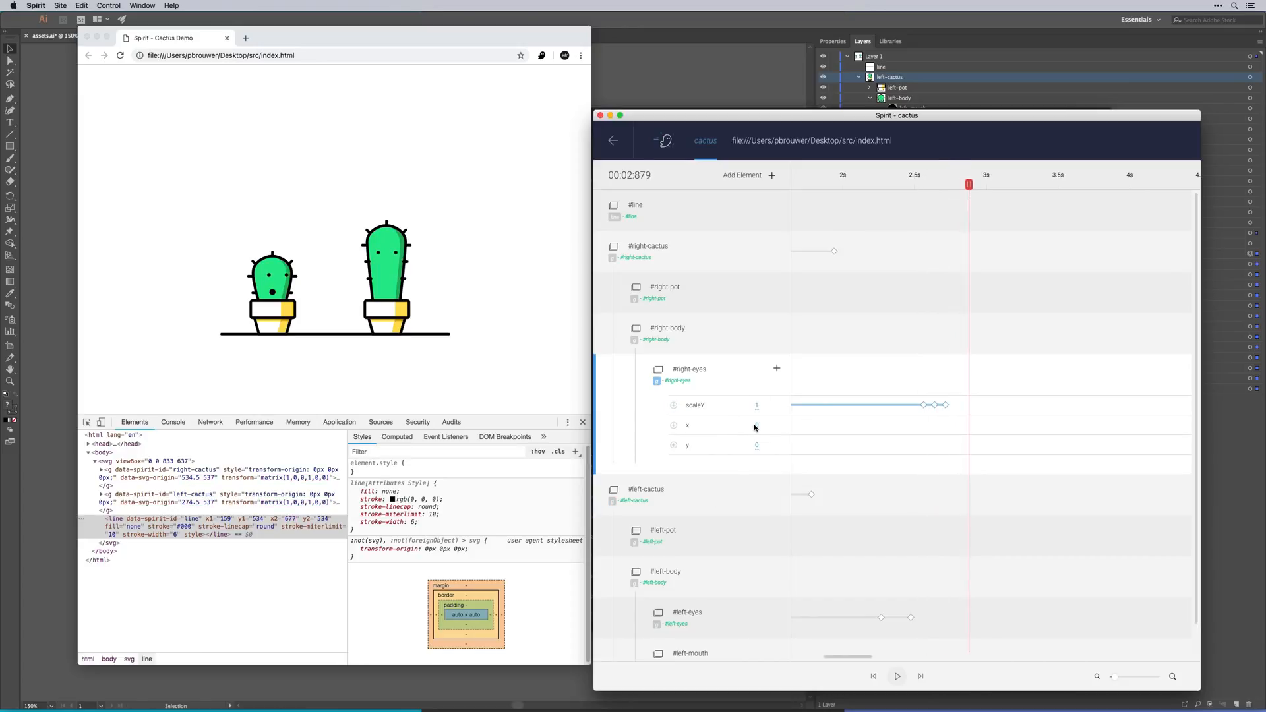
left_click(673, 425)
left_click(674, 445)
- Set the right eyes' x to -11 and y to 20 at 3.114 s
left_click(991, 185)
left_click_drag(992, 187, 1004, 192)
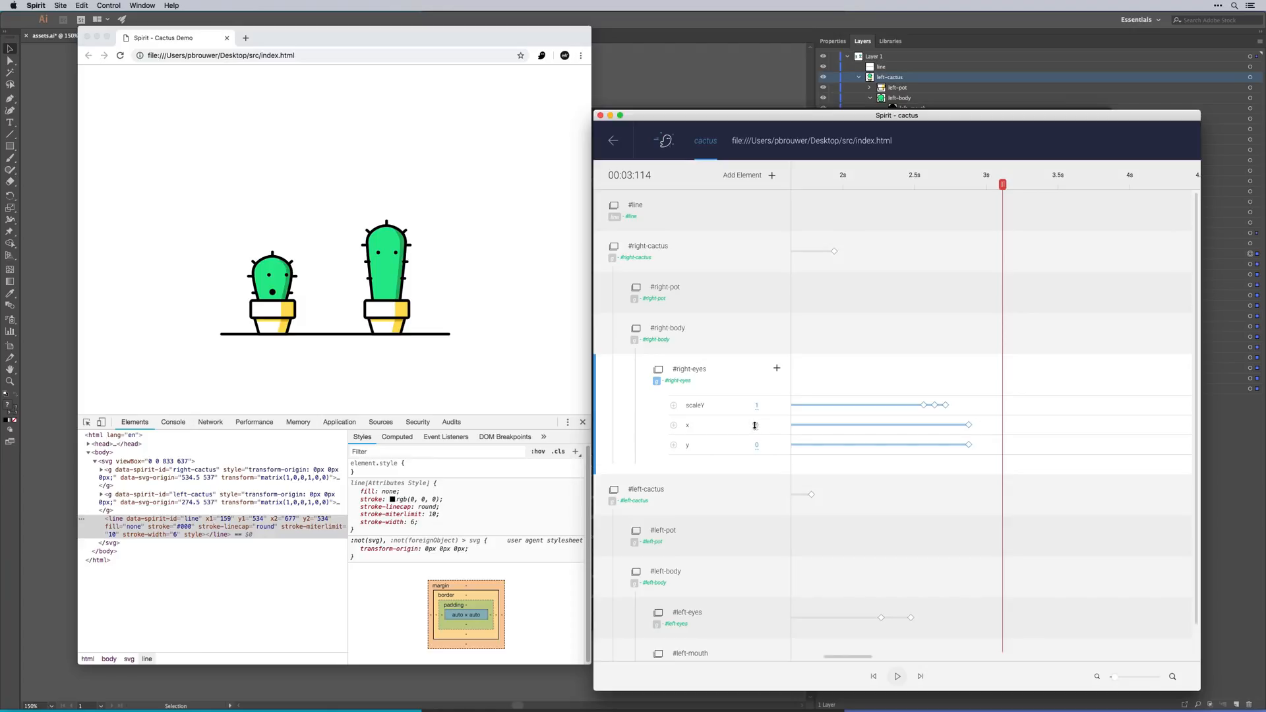
left_click_drag(757, 426, 755, 429)
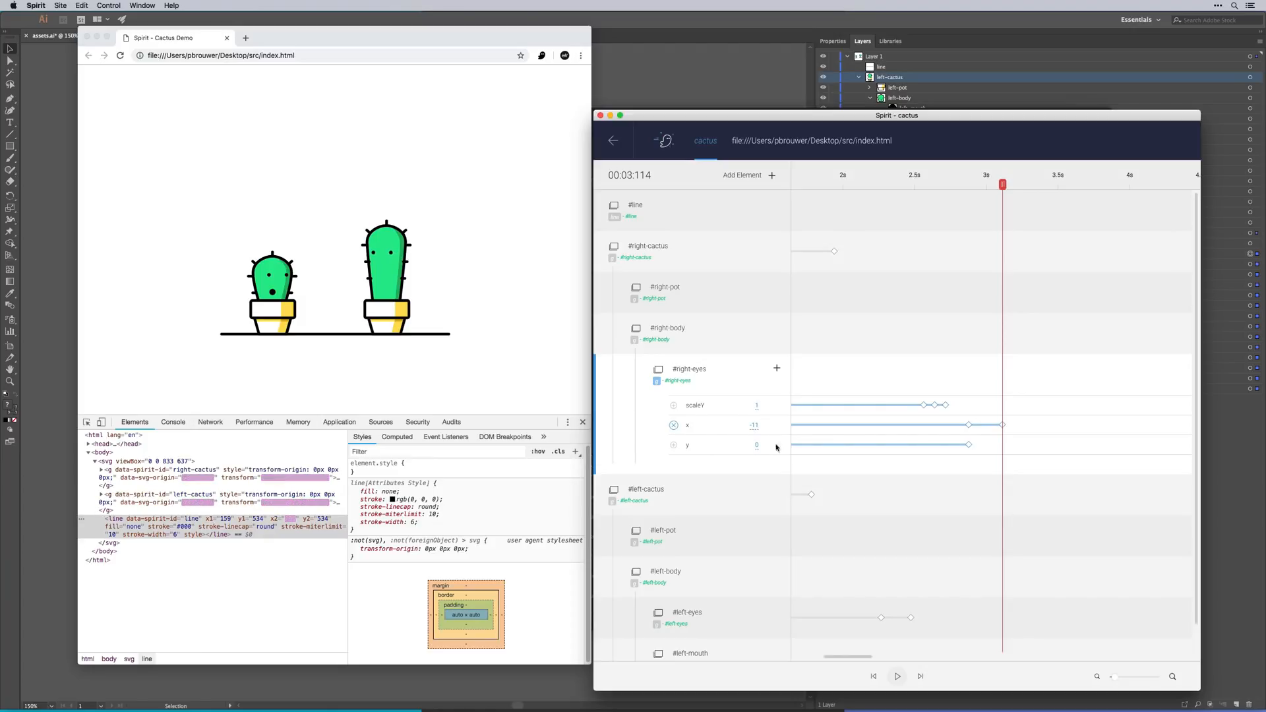
left_click_drag(757, 439, 756, 436)
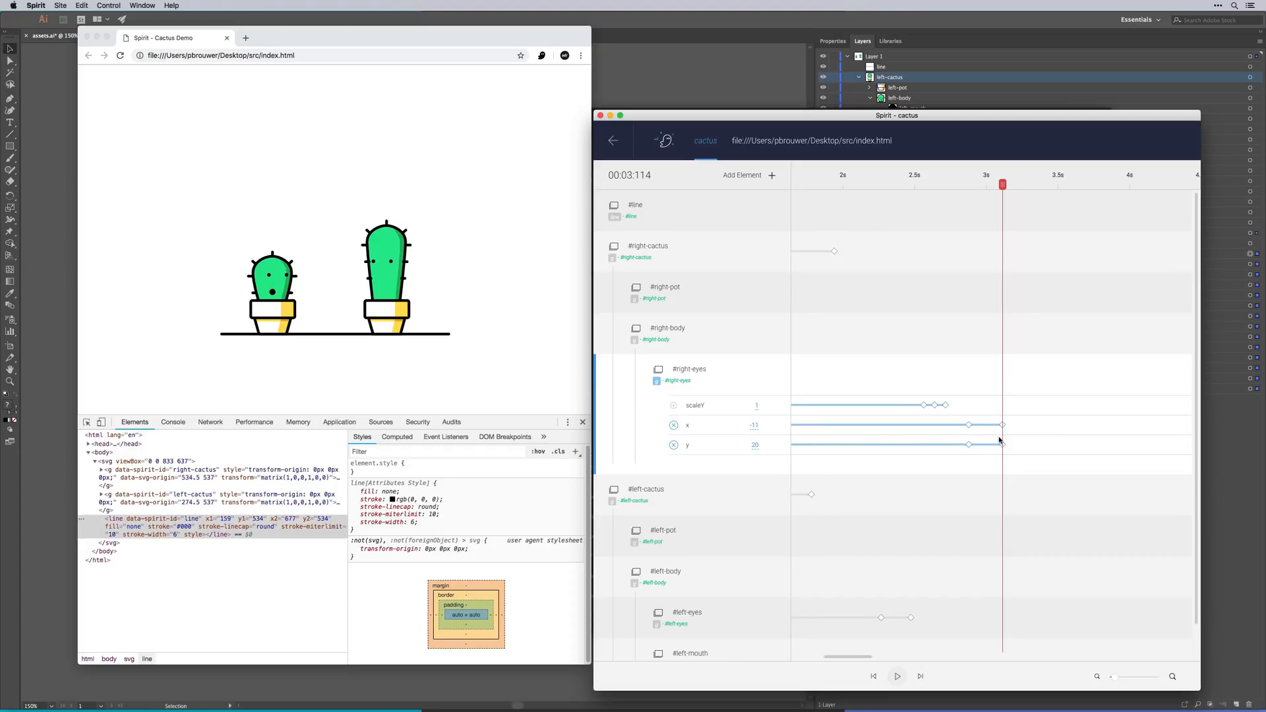
- Apply Back.easeInOut to the right eyes' x and y transitions and shift their end keyframes earlier to about 3.03 s
left_click(984, 414)
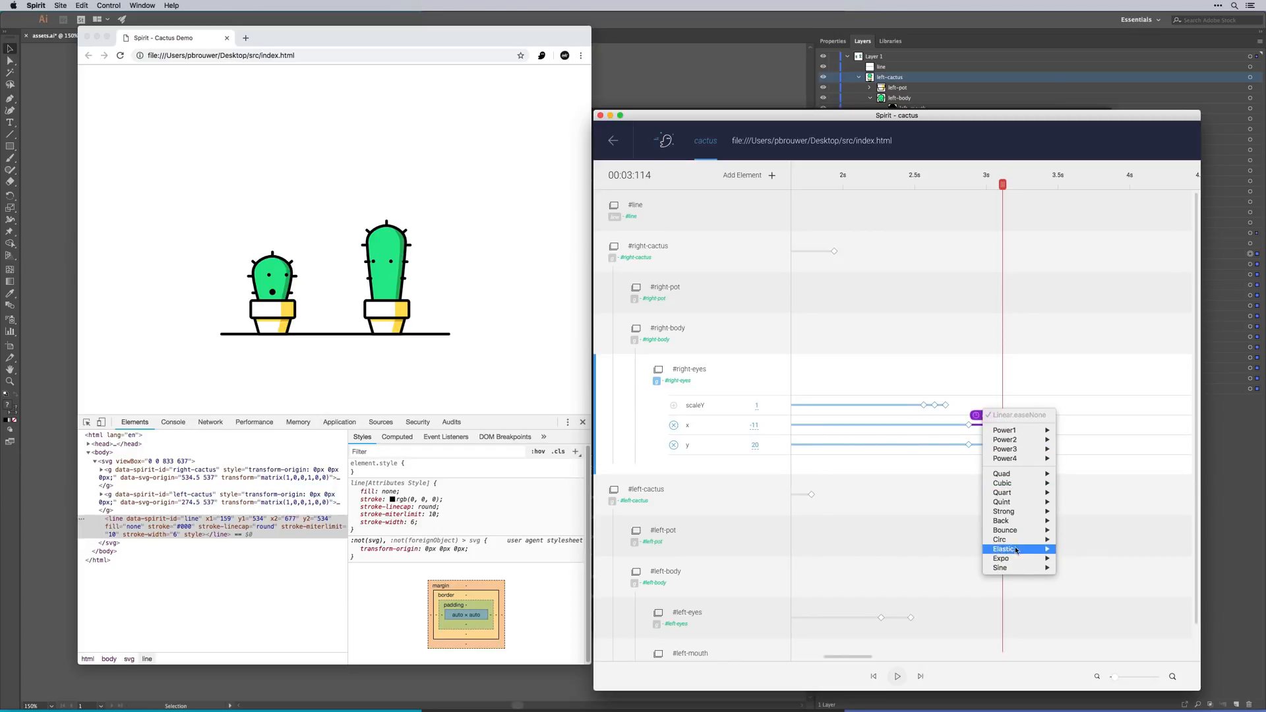
mouse_move(1036, 521)
left_click(1082, 541)
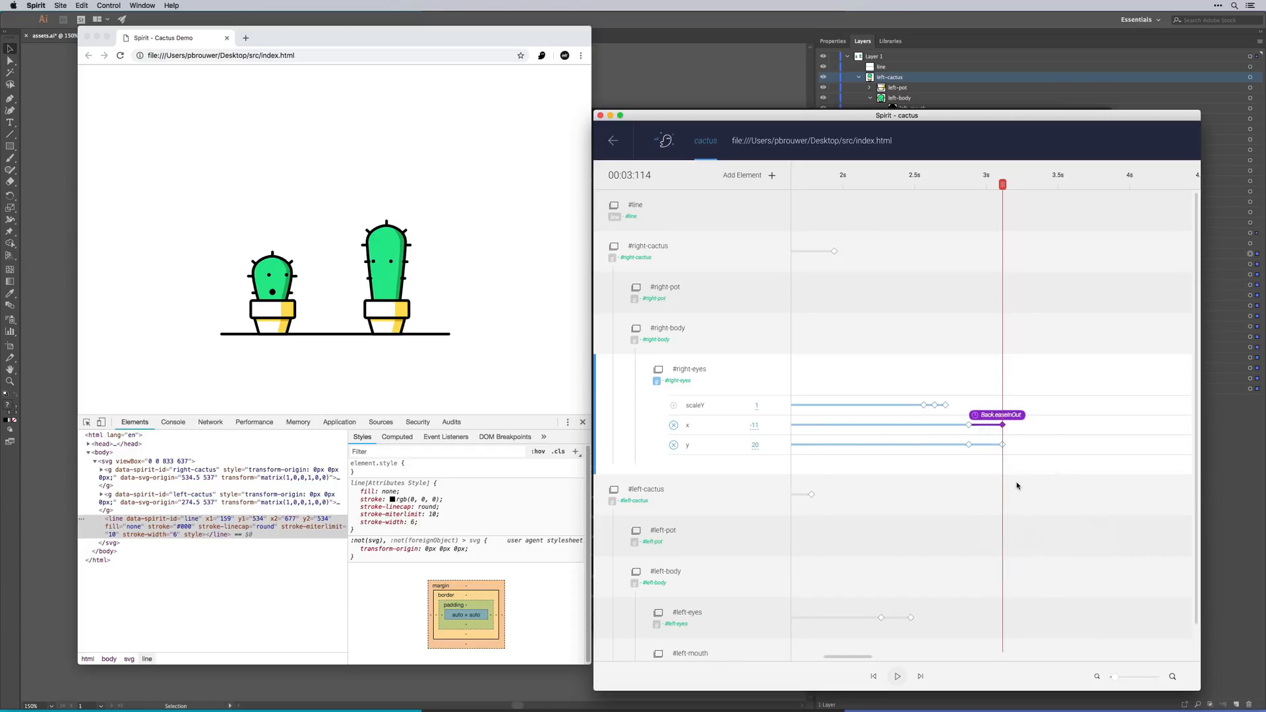
left_click(989, 438)
mouse_move(1042, 548)
left_click(1089, 567)
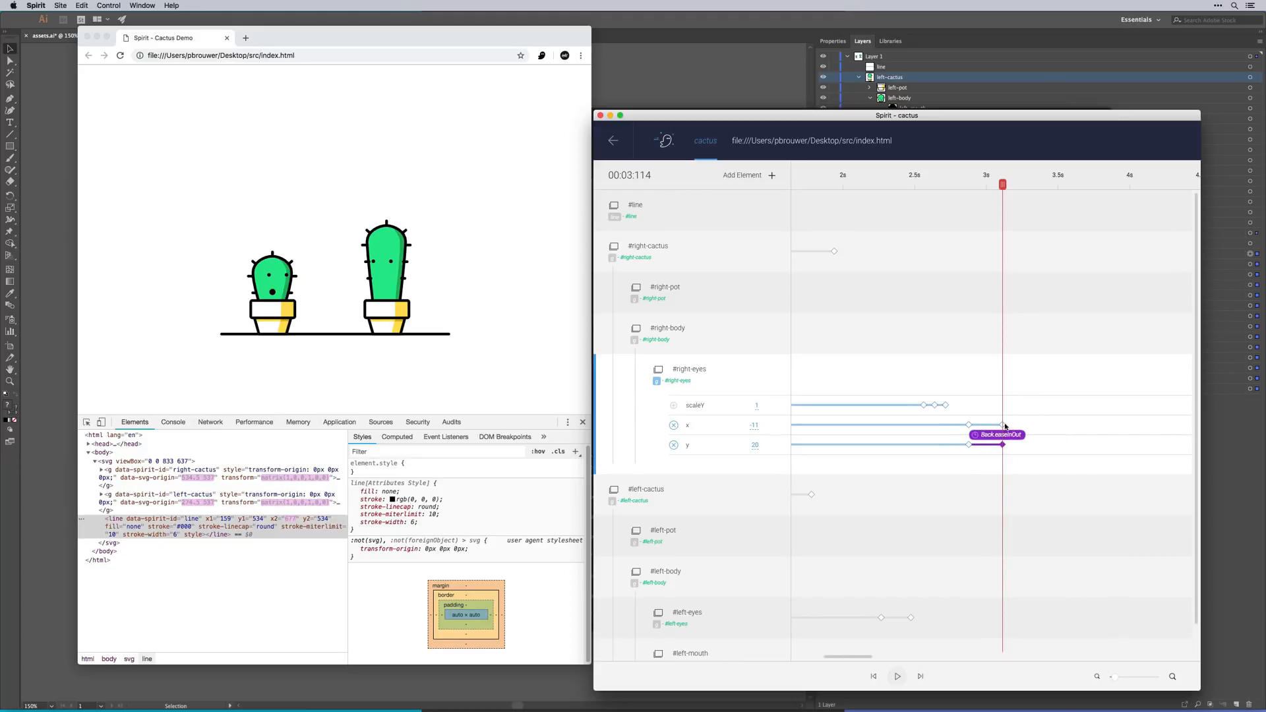
left_click_drag(1004, 451, 994, 446)
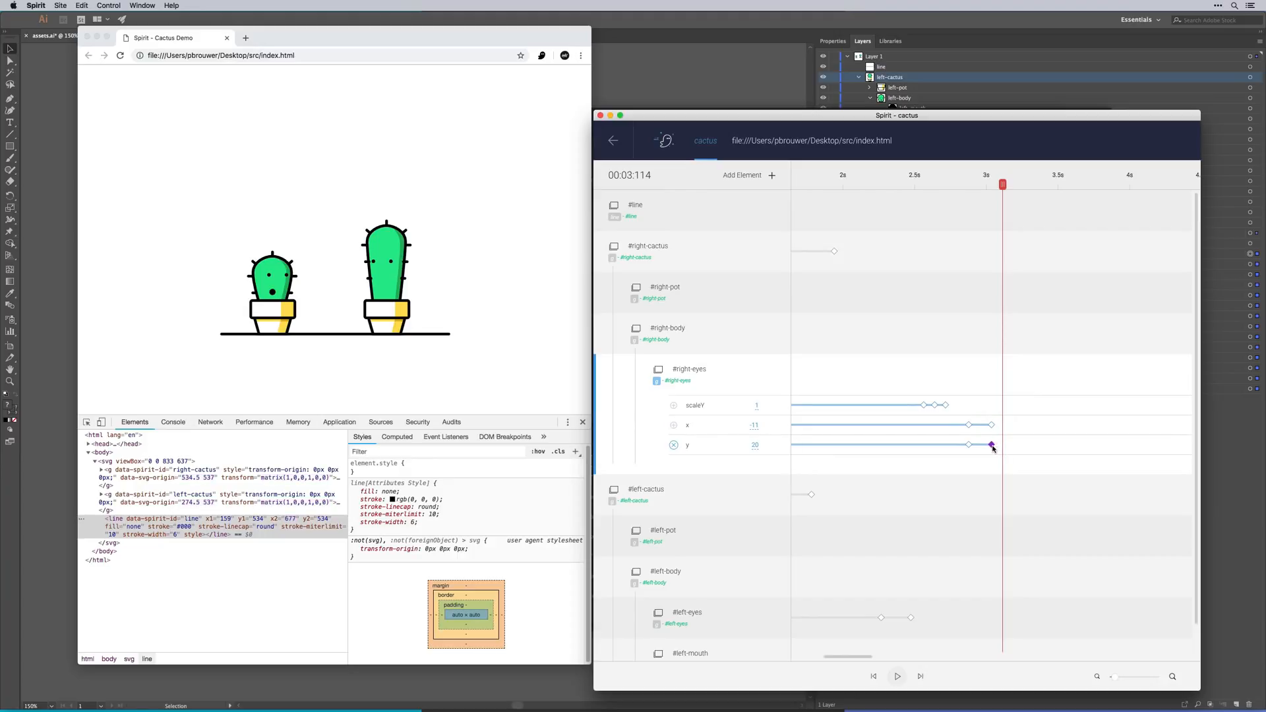
- Add a rotation property to the right cactus's body and set it to -10deg at 3.12 s
left_click_drag(1003, 185, 1034, 197)
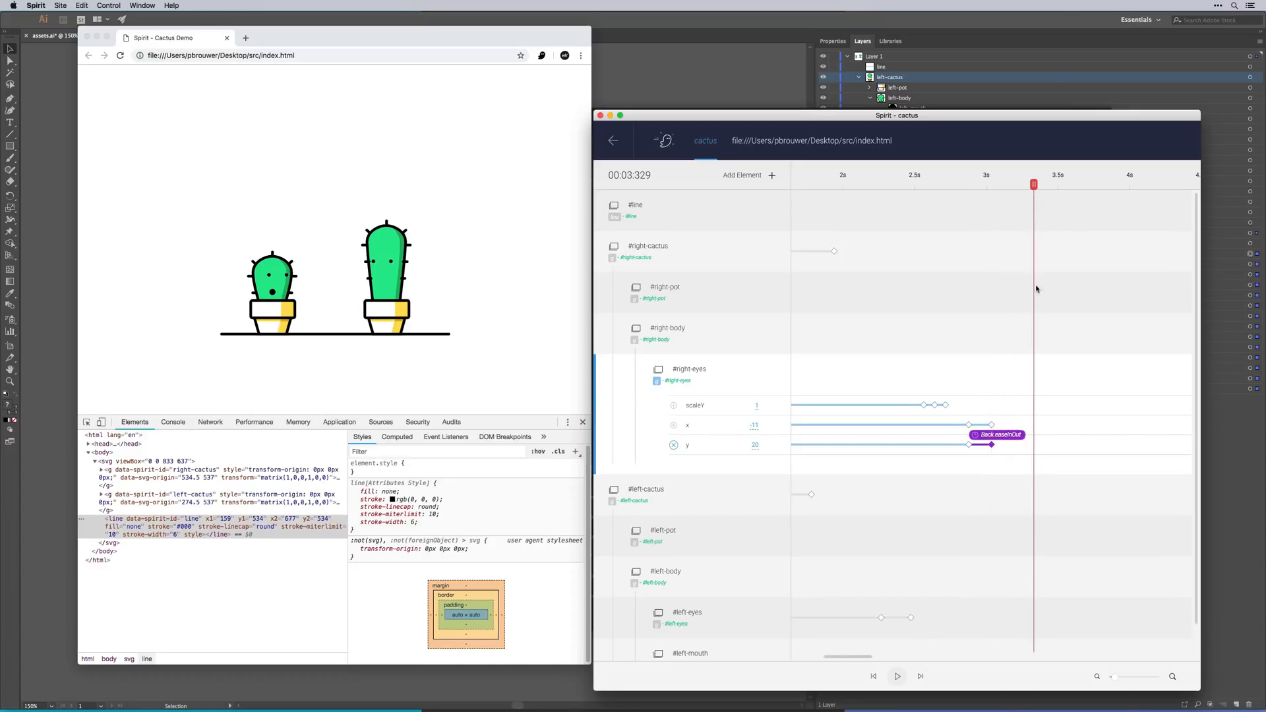
left_click(777, 328)
mouse_move(802, 380)
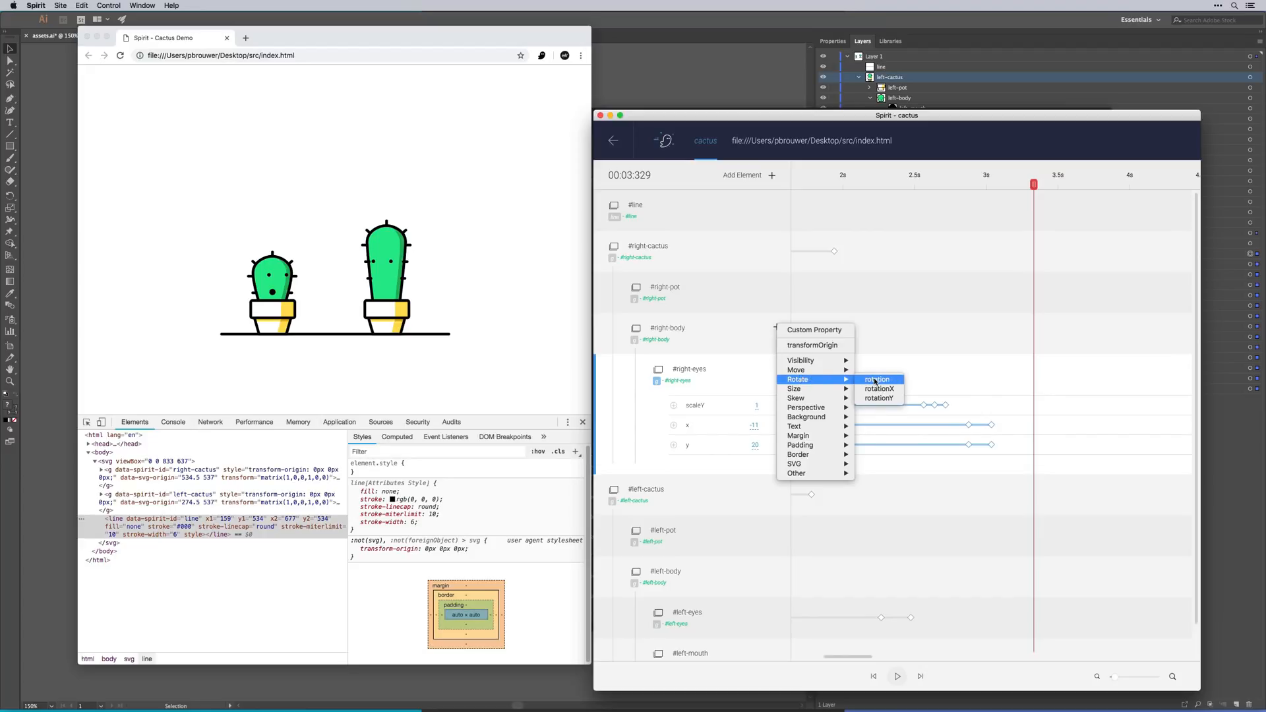
left_click(876, 380)
left_click_drag(1033, 186, 998, 187)
left_click_drag(746, 364, 746, 361)
- Add a transformOrigin property to the right cactus's body and set it to 50% 100% at 0 s
left_click(777, 328)
left_click(832, 347)
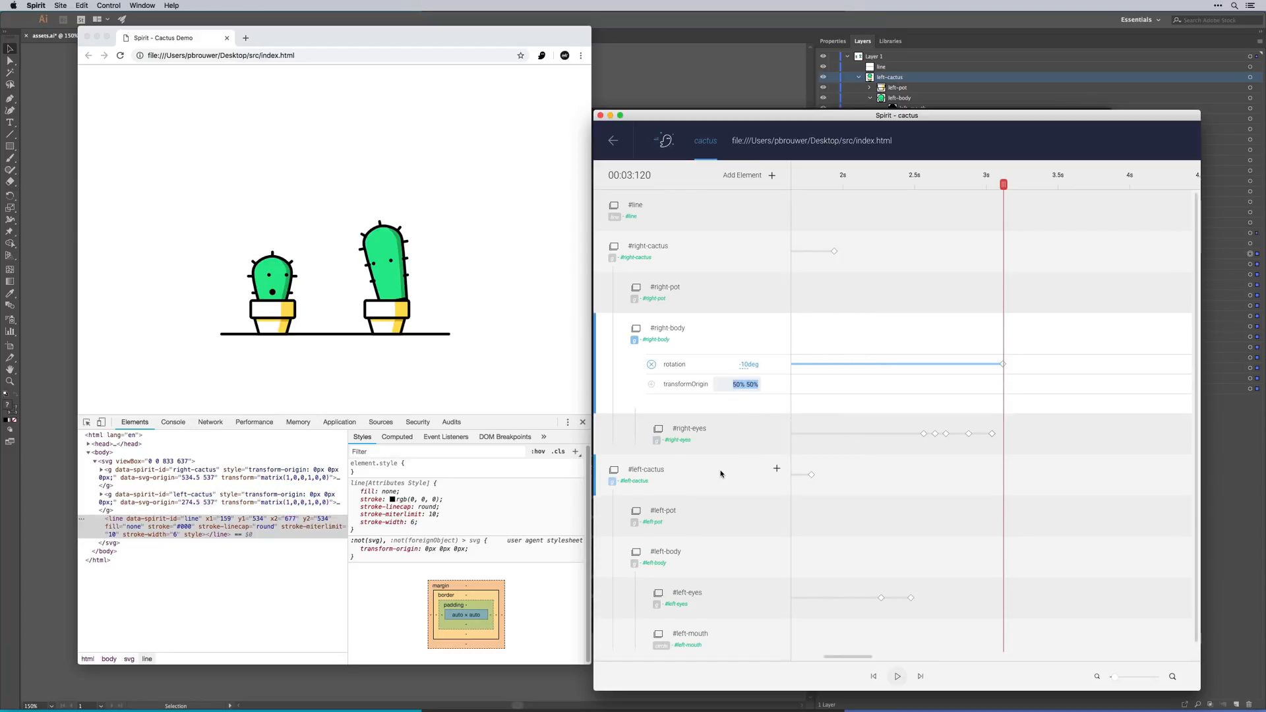
type("50")
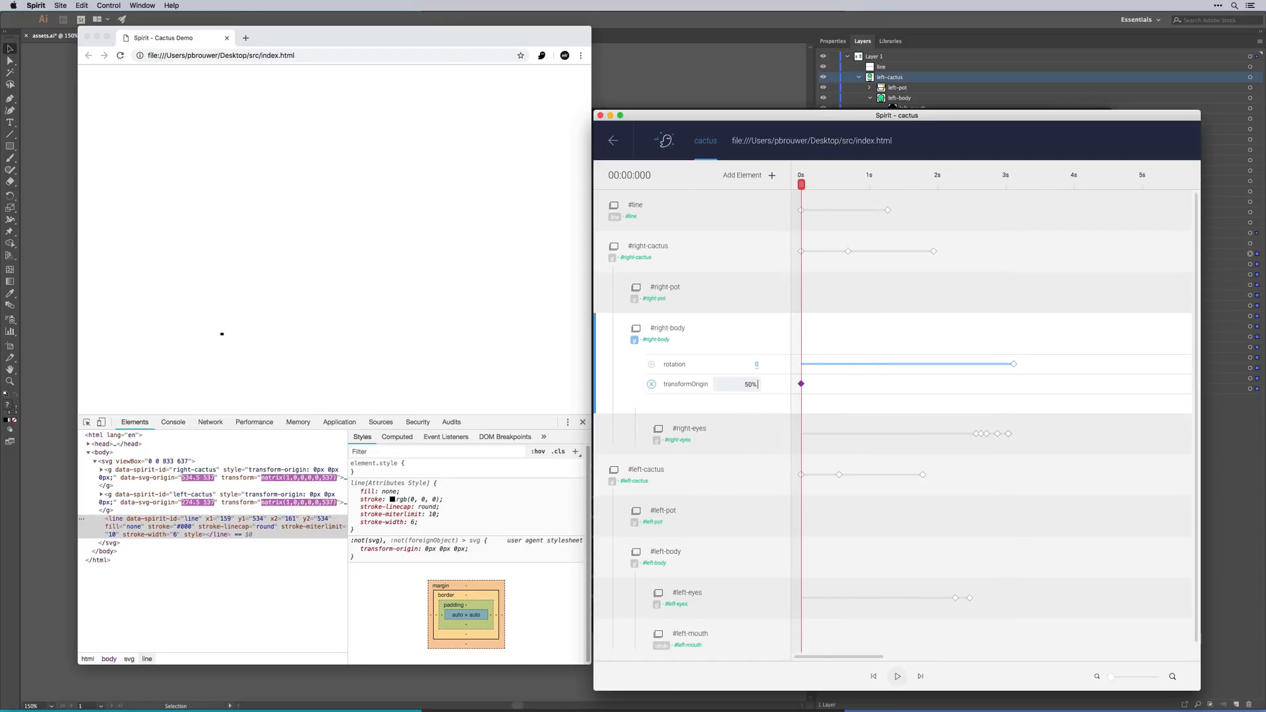
key("Return")
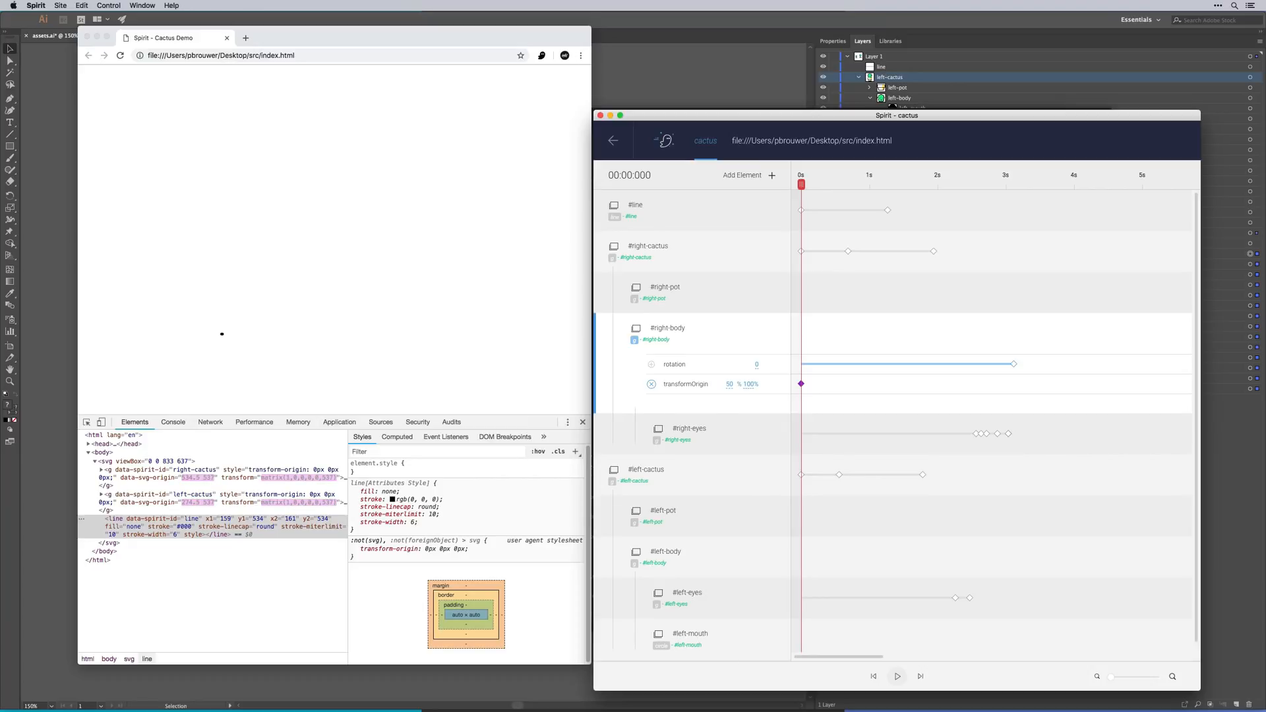
- Try different rotations of the right body at 3.12 s and set its transformOrigin to 50% 119% at 0 s
left_click_drag(947, 186, 1000, 220)
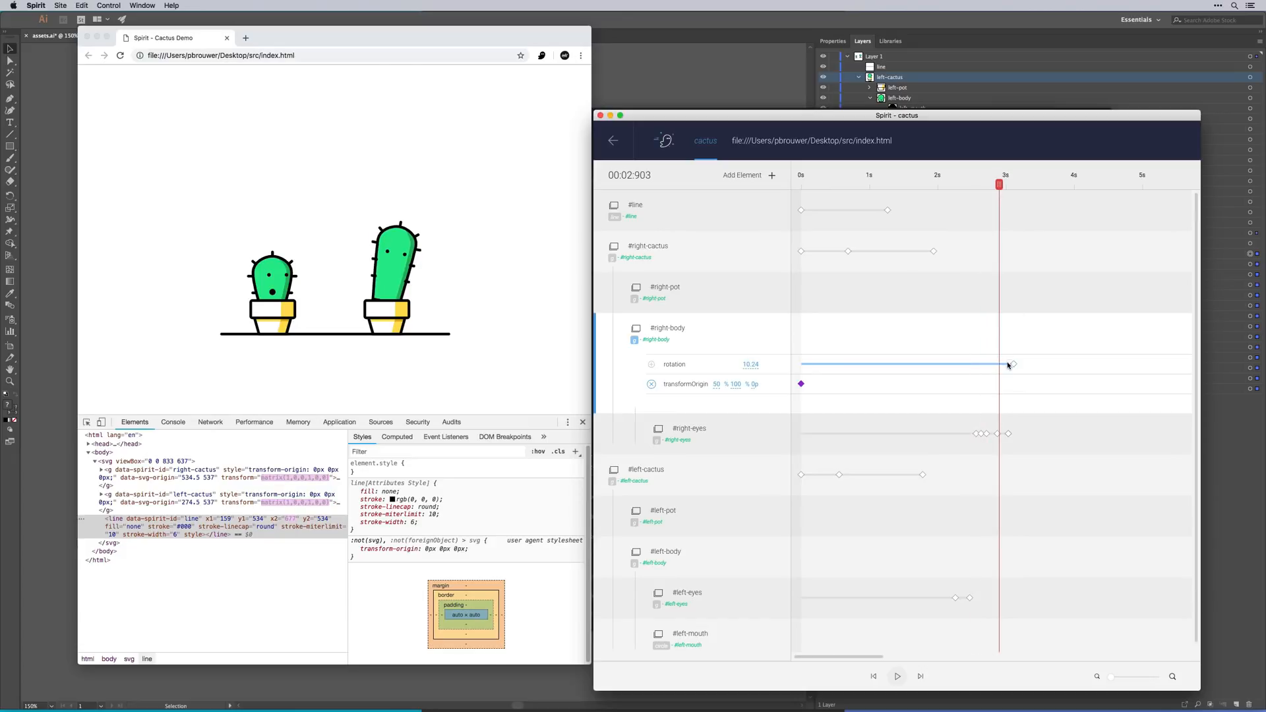
left_click(1015, 365)
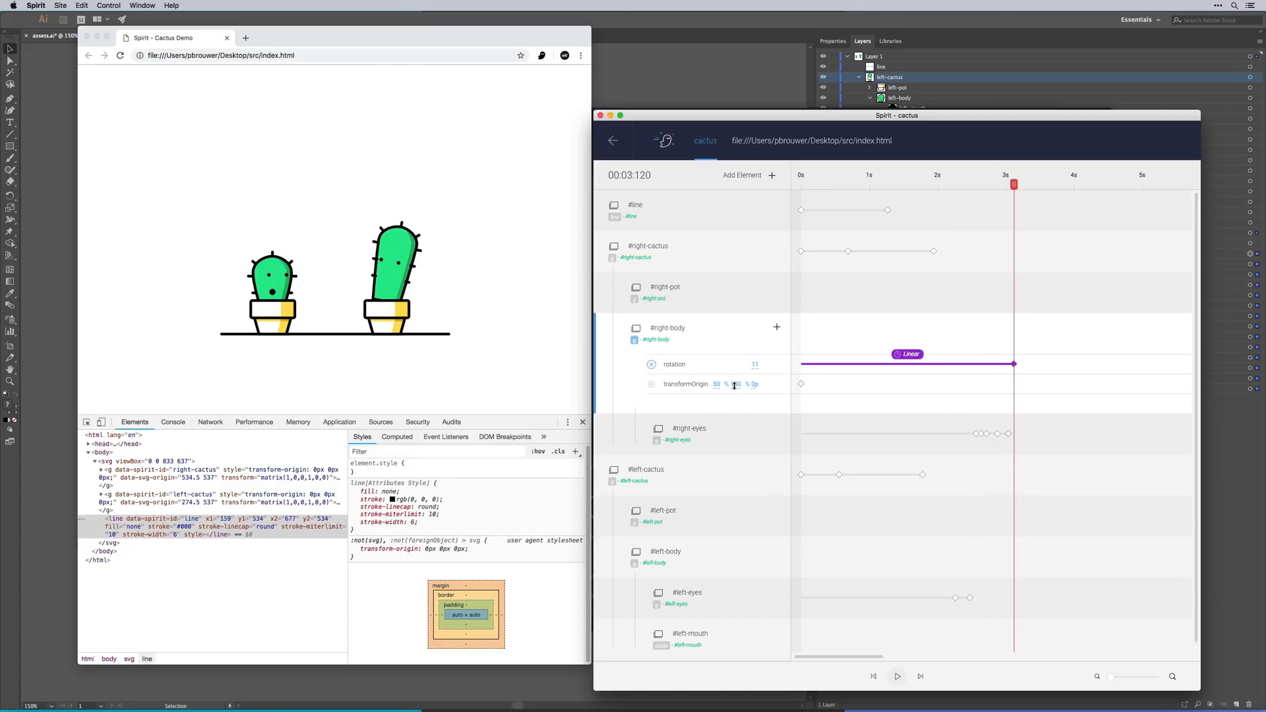
mouse_move(751, 364)
left_mouse_down()
mouse_move(752, 390)
mouse_move(750, 354)
mouse_move(751, 387)
mouse_move(750, 359)
mouse_move(754, 373)
left_mouse_up()
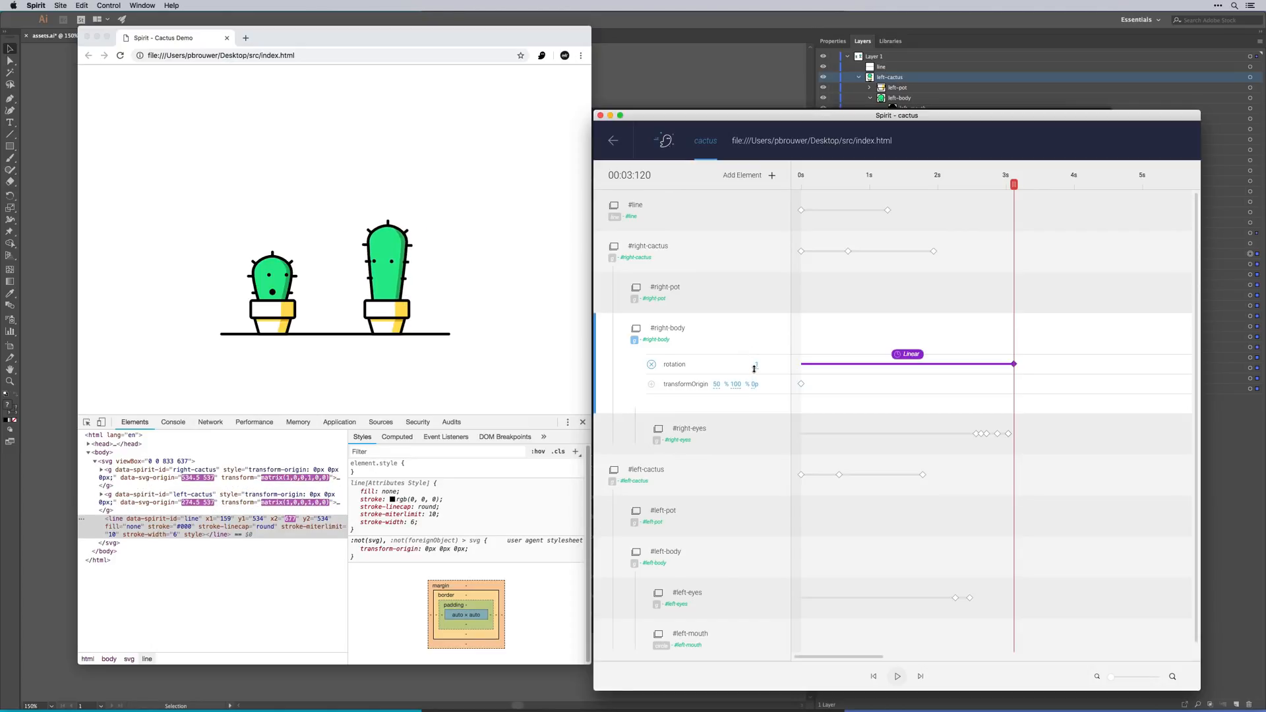
left_click(801, 384)
left_click_drag(974, 175, 1013, 184)
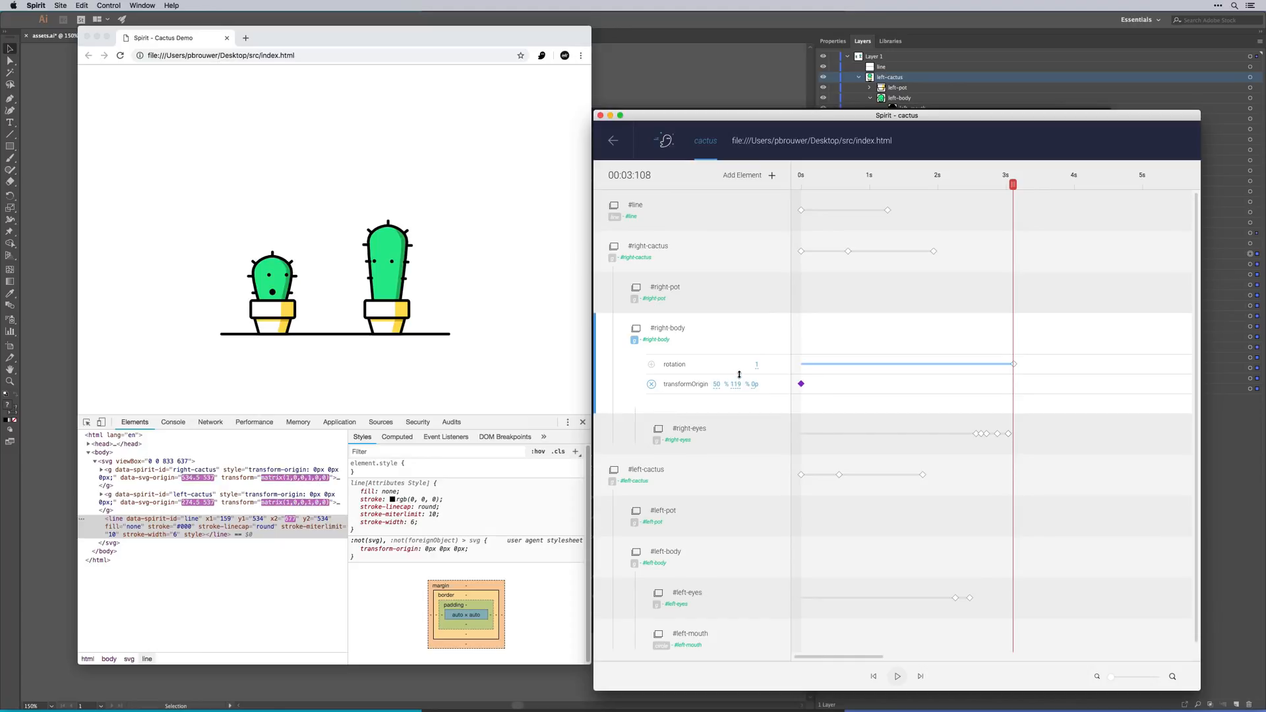
- Set the right body's rotation keyframe at about 3.12 s to 0
left_click(1014, 365)
left_click_drag(757, 365, 755, 366)
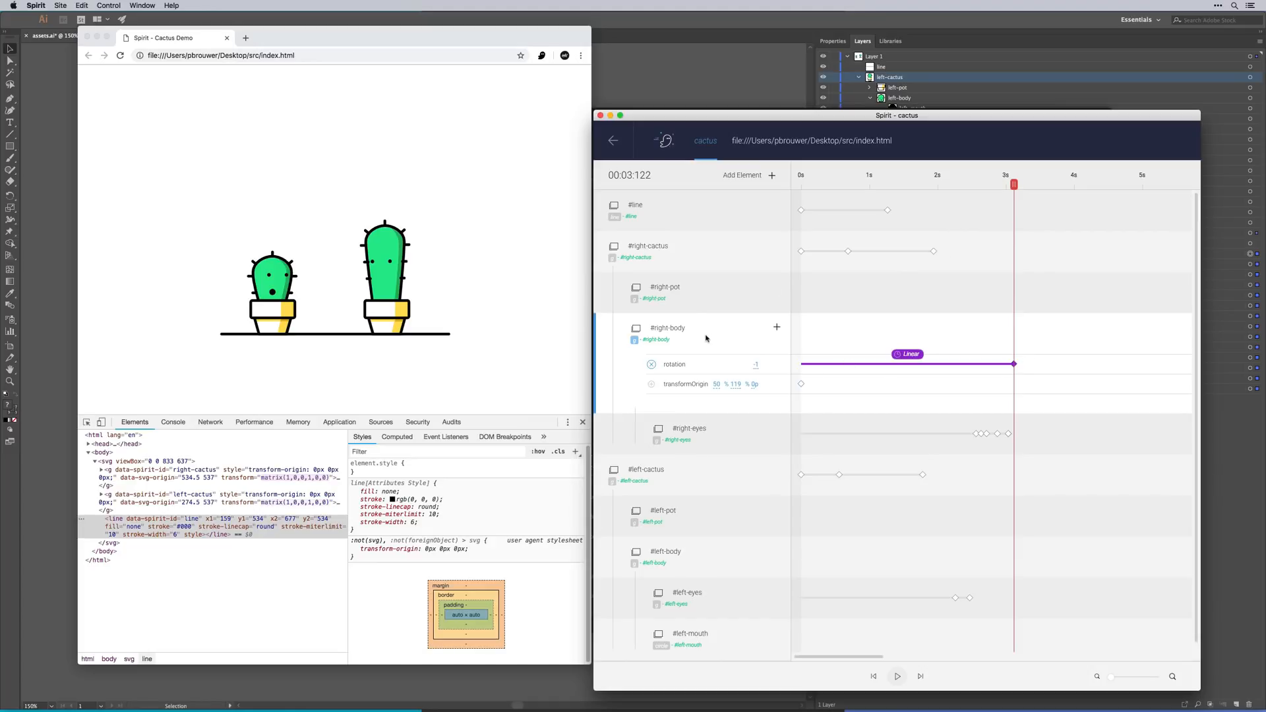
left_click_drag(758, 364, 758, 366)
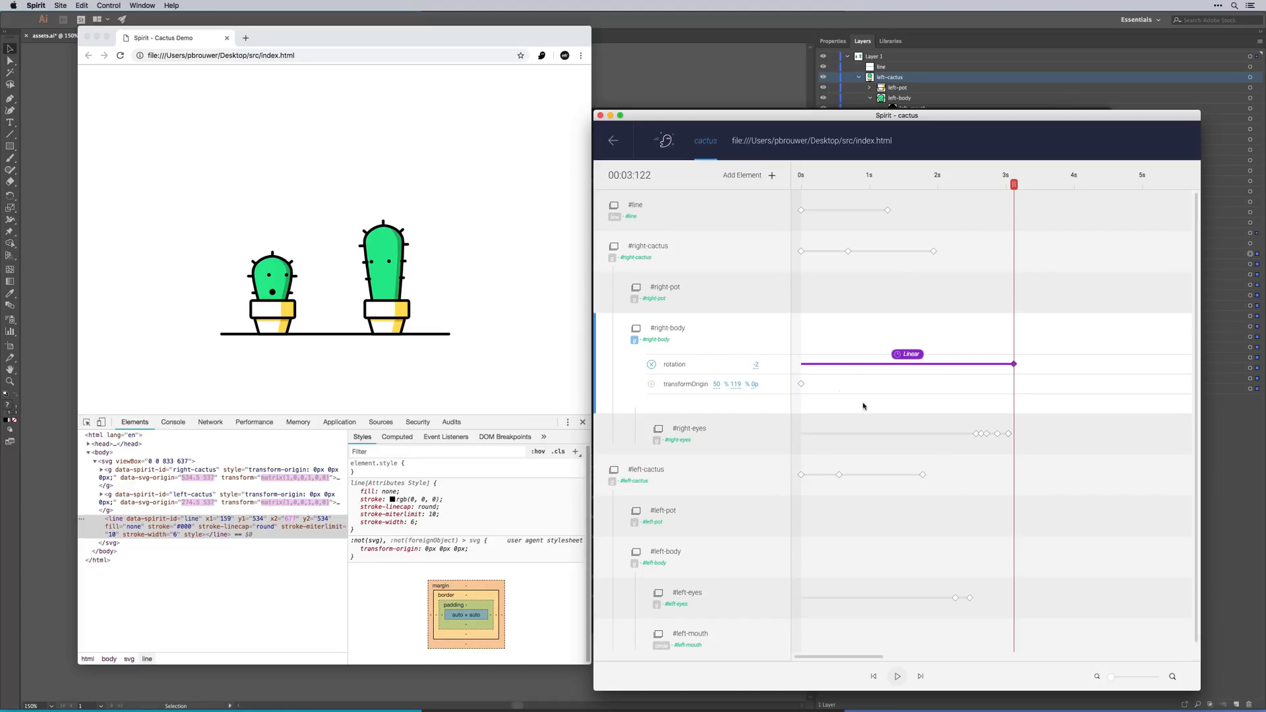
left_click(756, 365)
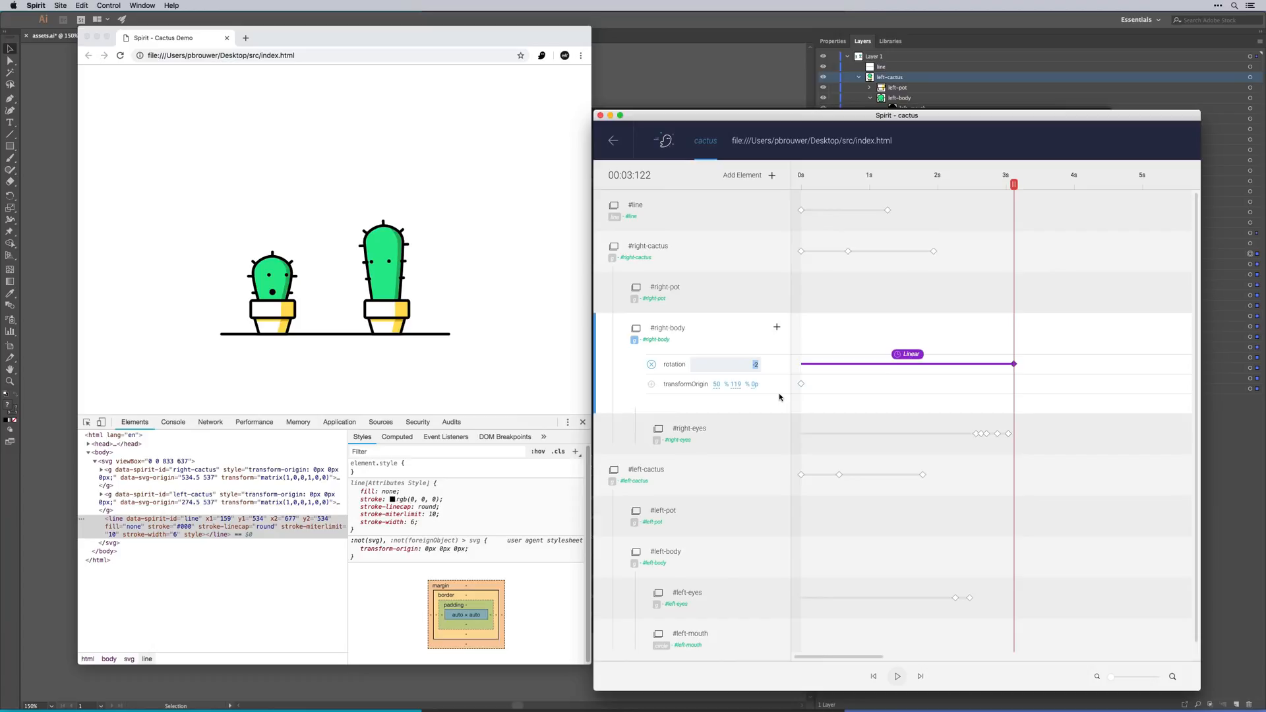
type("0")
key("Return")
- Keyframe the right body's rotation to -10 at 3.595 s and 9 at 4.157 s
left_click_drag(1040, 184, 1048, 186)
left_click(940, 429)
left_click_drag(757, 365, 758, 369)
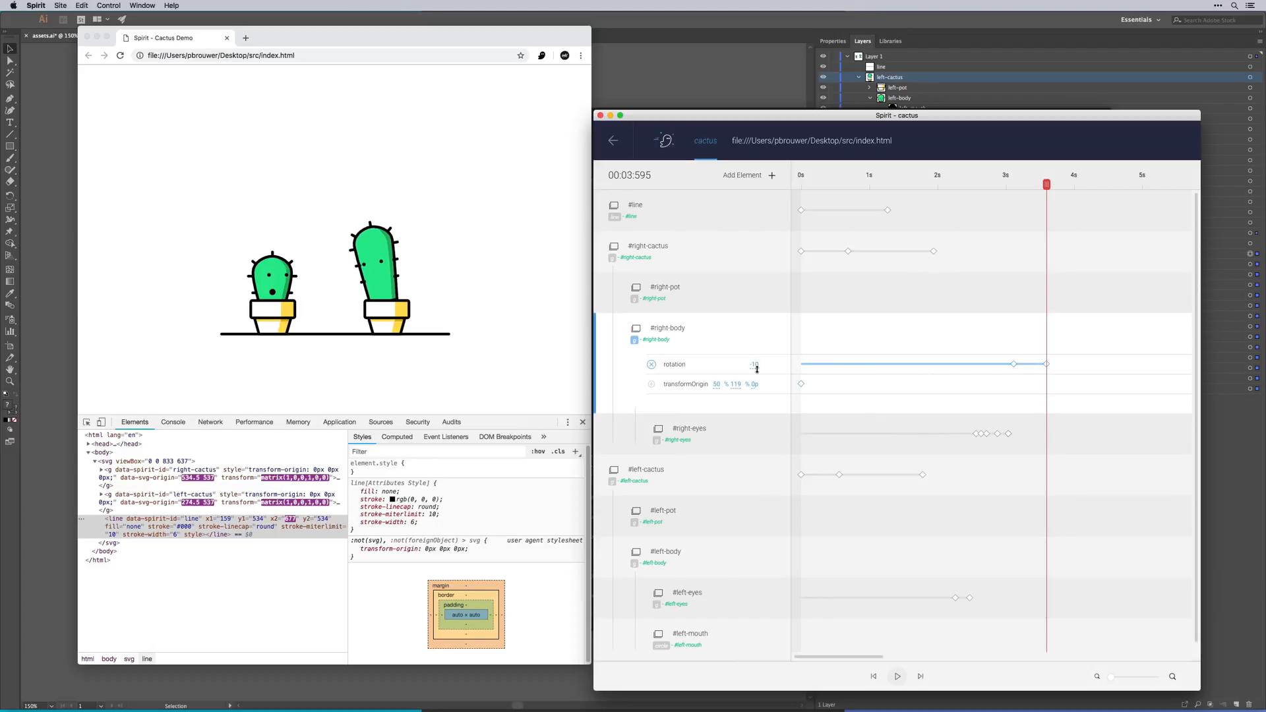
left_click_drag(1048, 186, 1085, 186)
left_click_drag(755, 367, 760, 357)
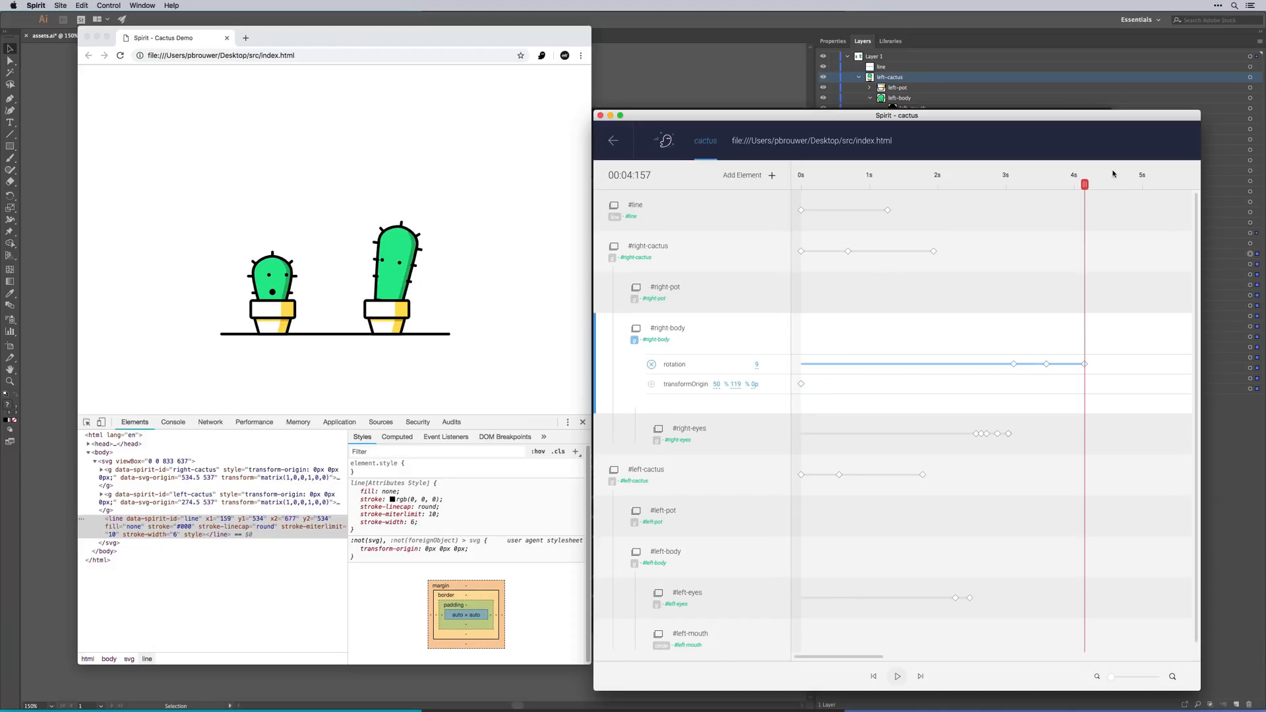
- Keyframe the right body's rotation to -6 at 4.615 s, 4 at 4.961 s and 0 at 5.296 s
left_click_drag(1093, 184, 1117, 191)
left_click_drag(757, 366, 757, 374)
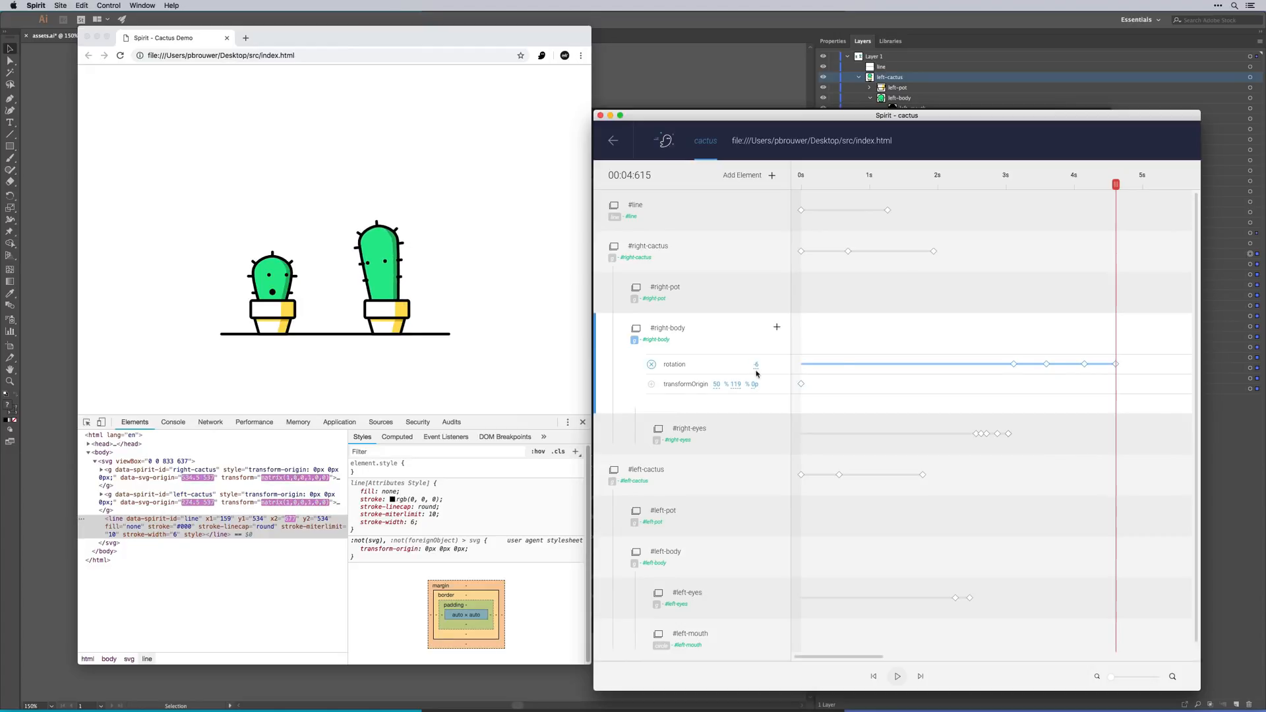
left_click_drag(1121, 186, 1141, 185)
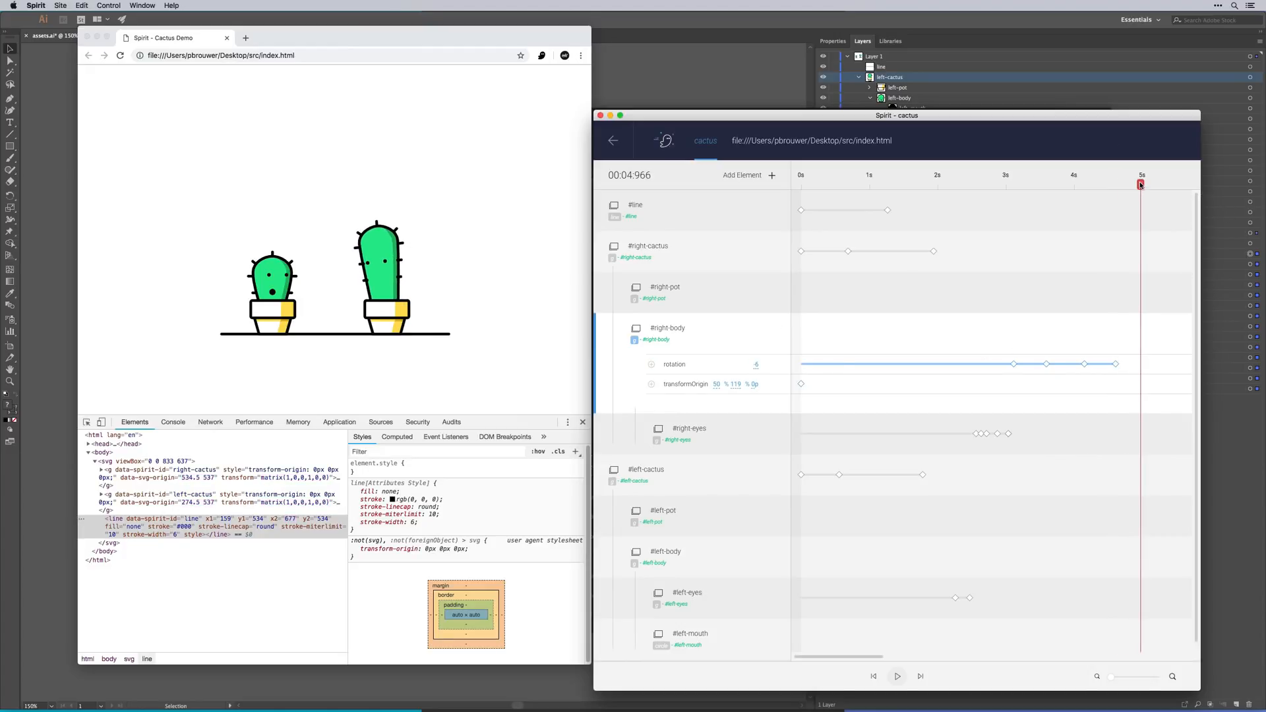
left_click_drag(763, 365, 771, 364)
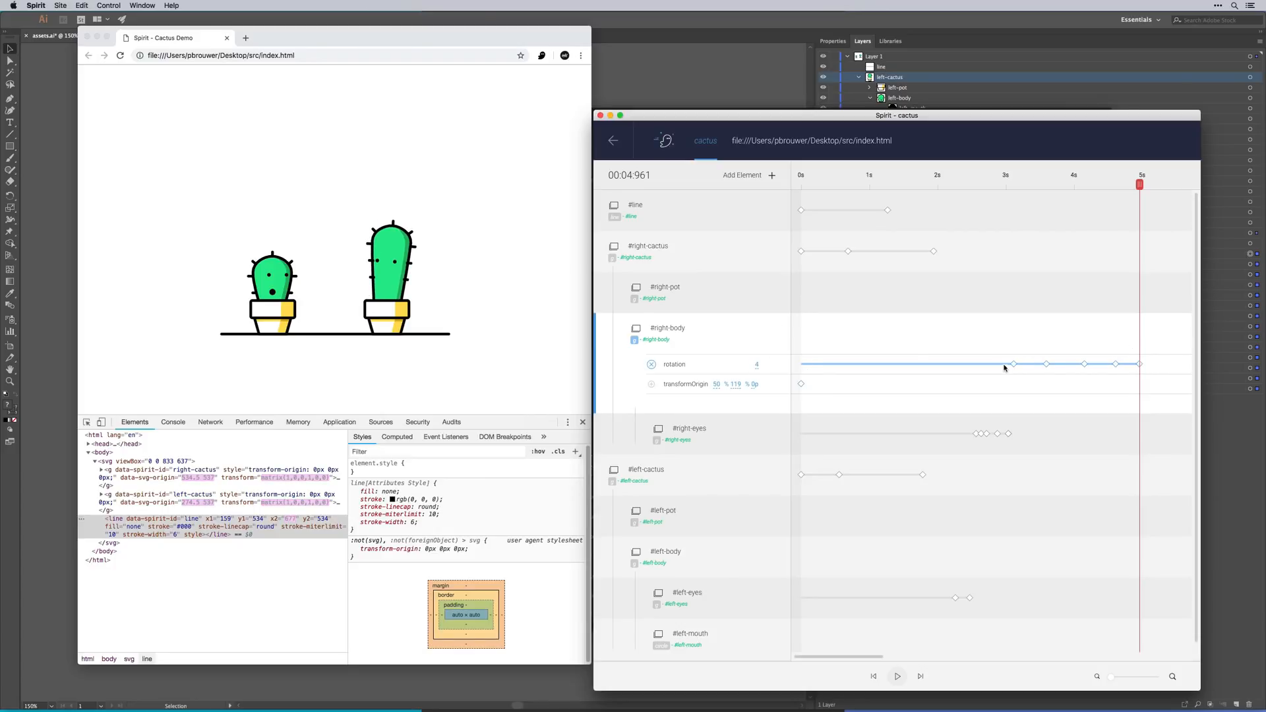
left_click(1163, 365)
- Preview the wobble and compress the right body's rotation keyframes so they run from about 3.12 s to 4.071 s
left_click_drag(1140, 185, 944, 218)
key("space")
key("space")
left_click(1047, 365)
left_click_drag(1047, 364, 1101, 372)
left_click_drag(1068, 374, 1089, 370)
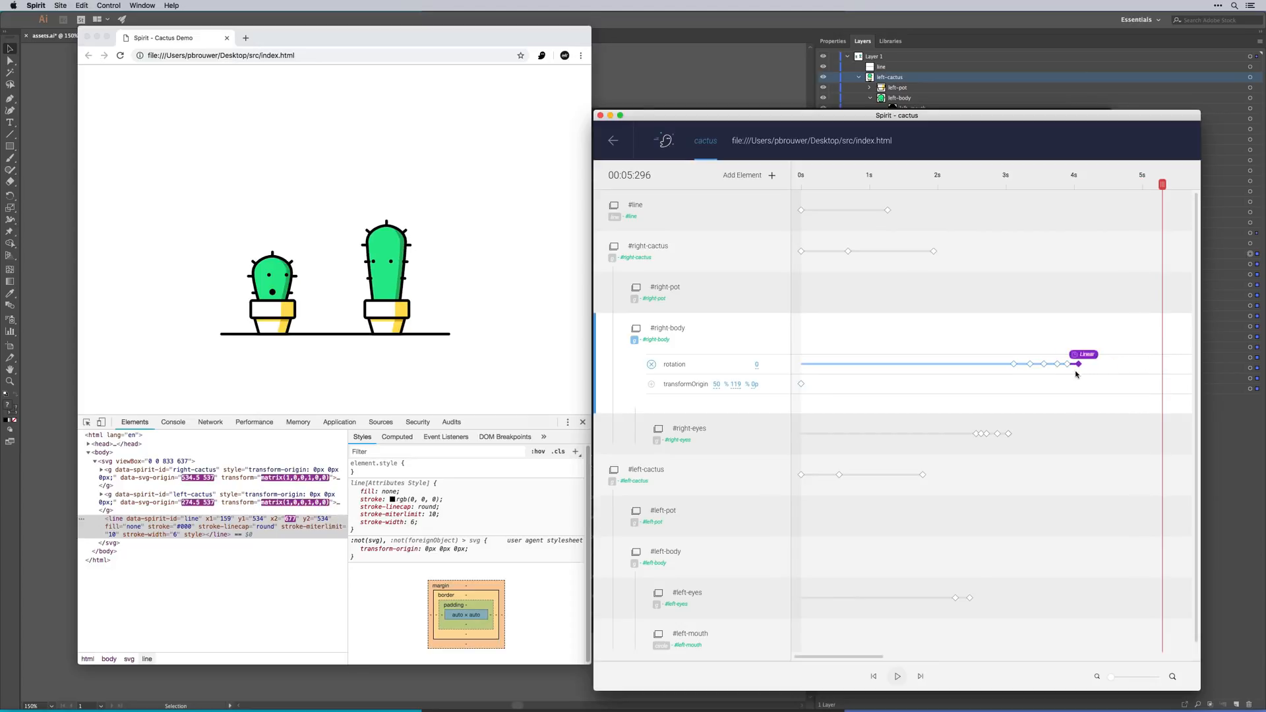
- Apply Power1.easeInOut to the right body's rotation transitions ending at 3.356 s and 3.558 s
left_click(1031, 365)
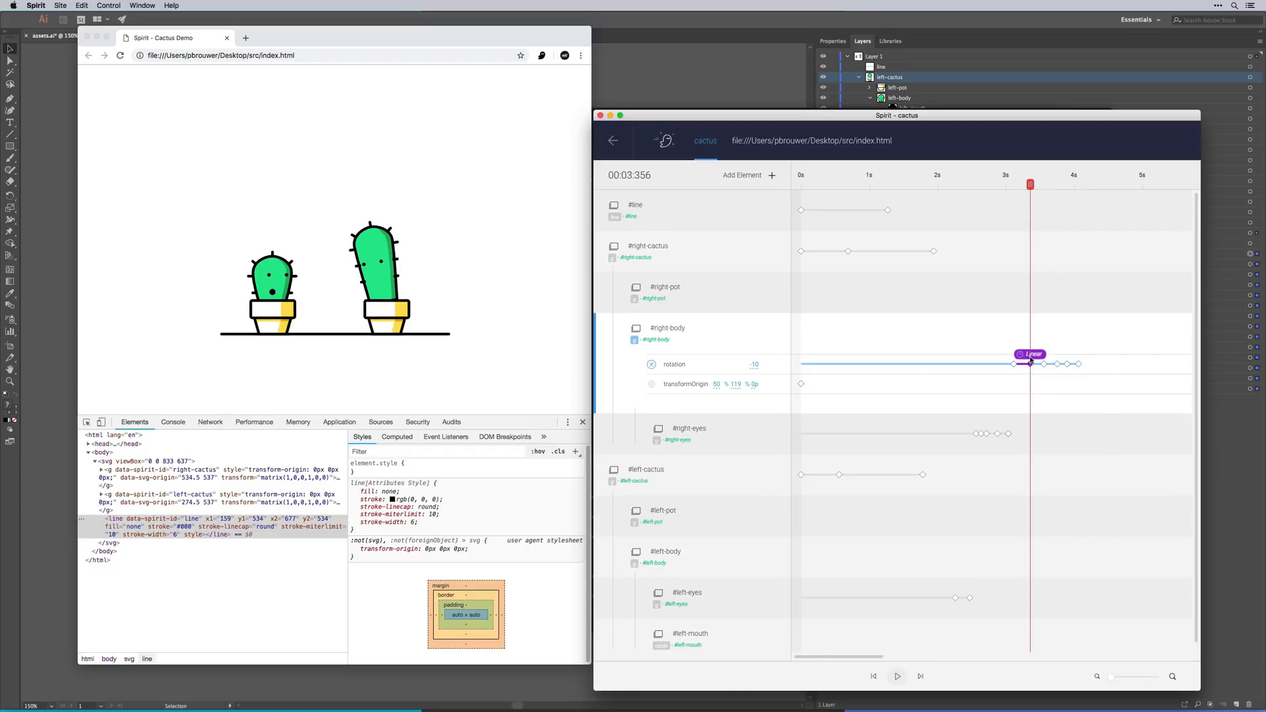
left_click(1031, 361)
mouse_move(1068, 377)
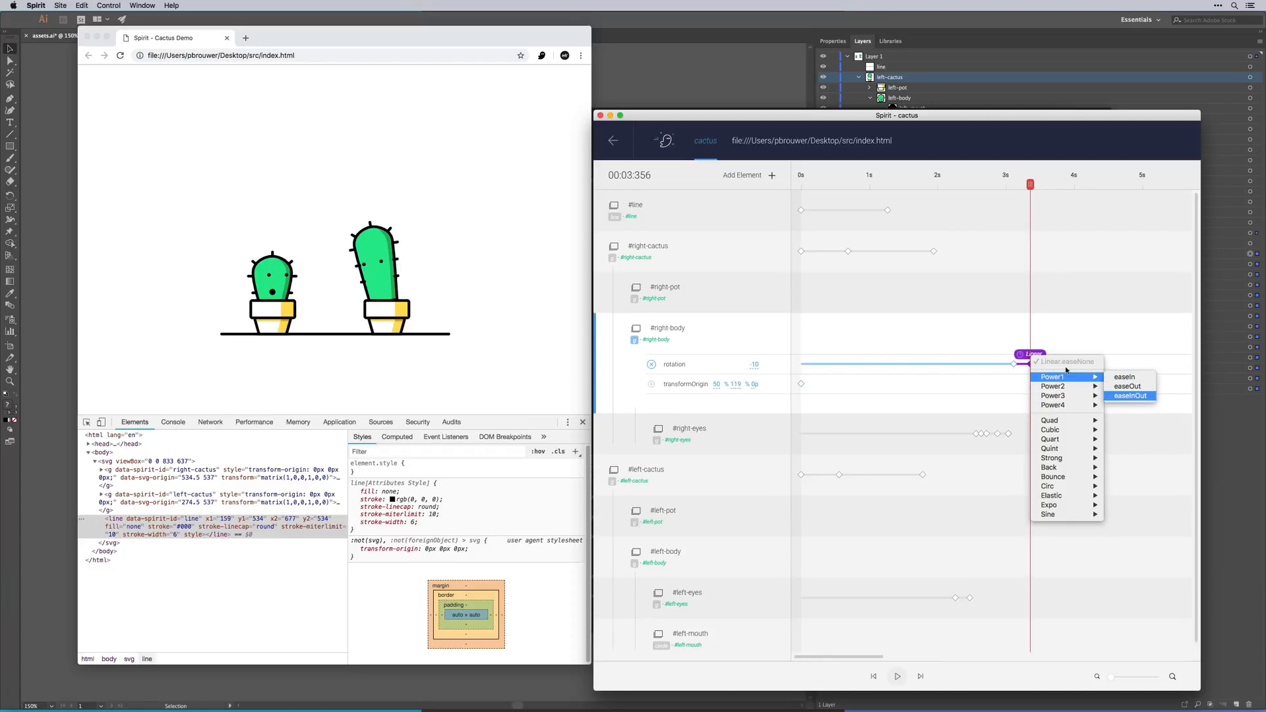
left_click(1130, 395)
left_click(1044, 364)
left_click(1047, 354)
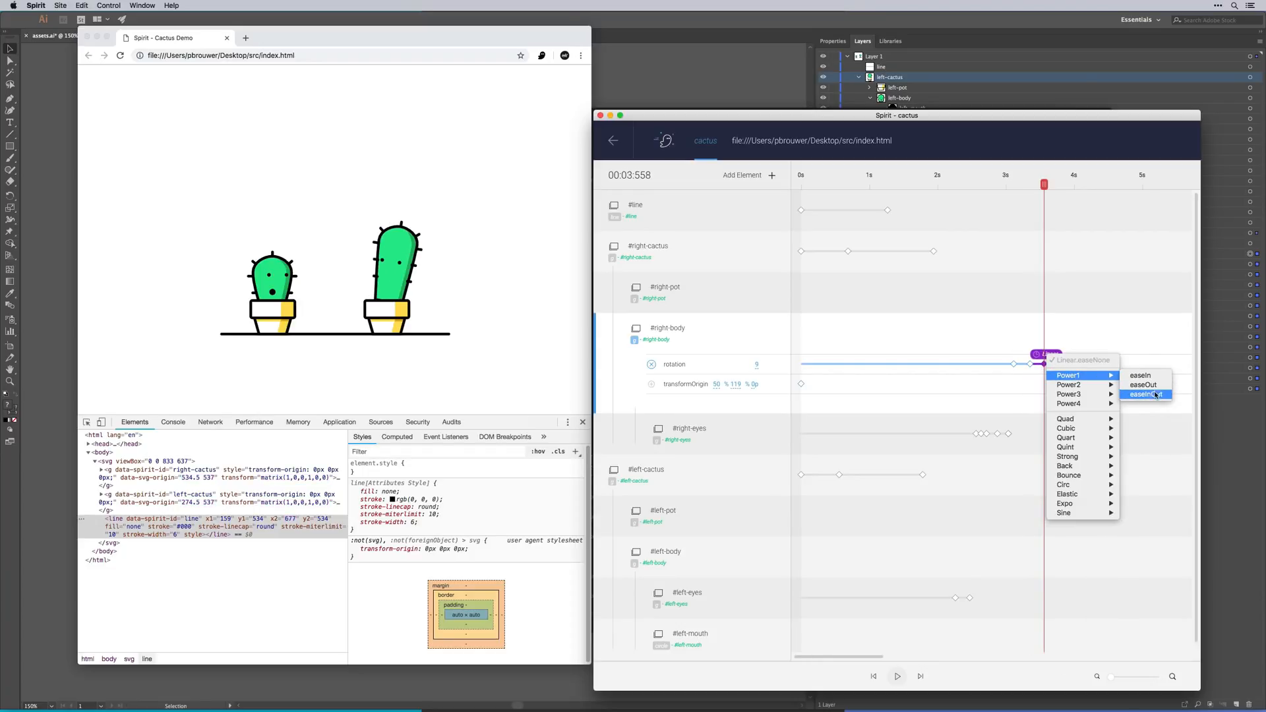
left_click(1146, 394)
- Apply Power1.easeInOut to the right body's rotation transitions ending at 3.756 s, 3.904 s and 4.071 s
left_click(1058, 364)
left_click(1060, 355)
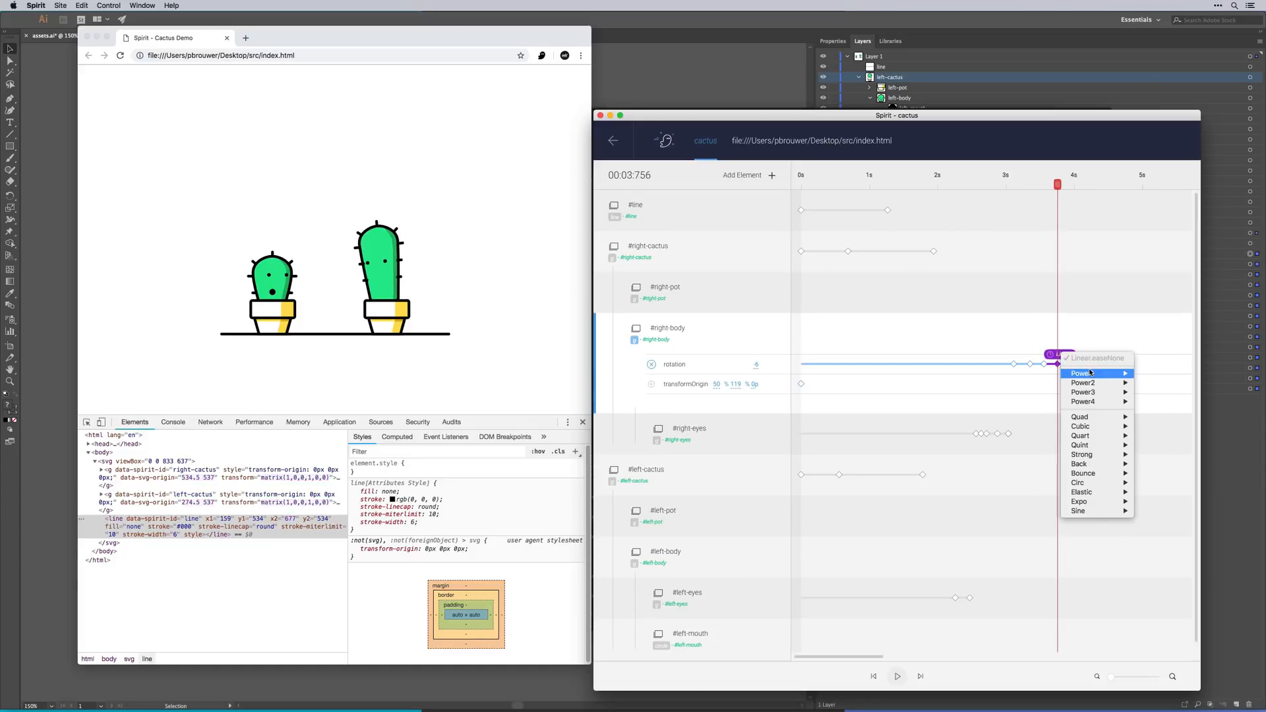
left_click(1163, 393)
left_click(1068, 363)
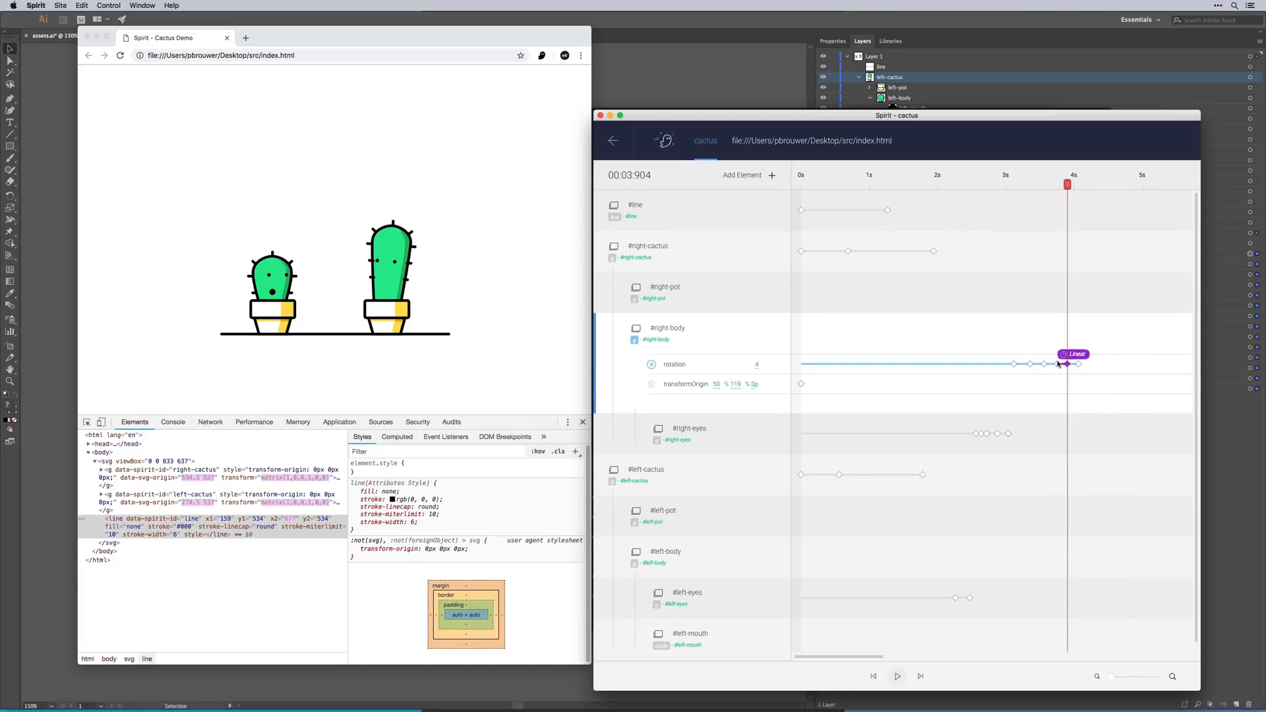
left_click(1070, 354)
left_click(1167, 392)
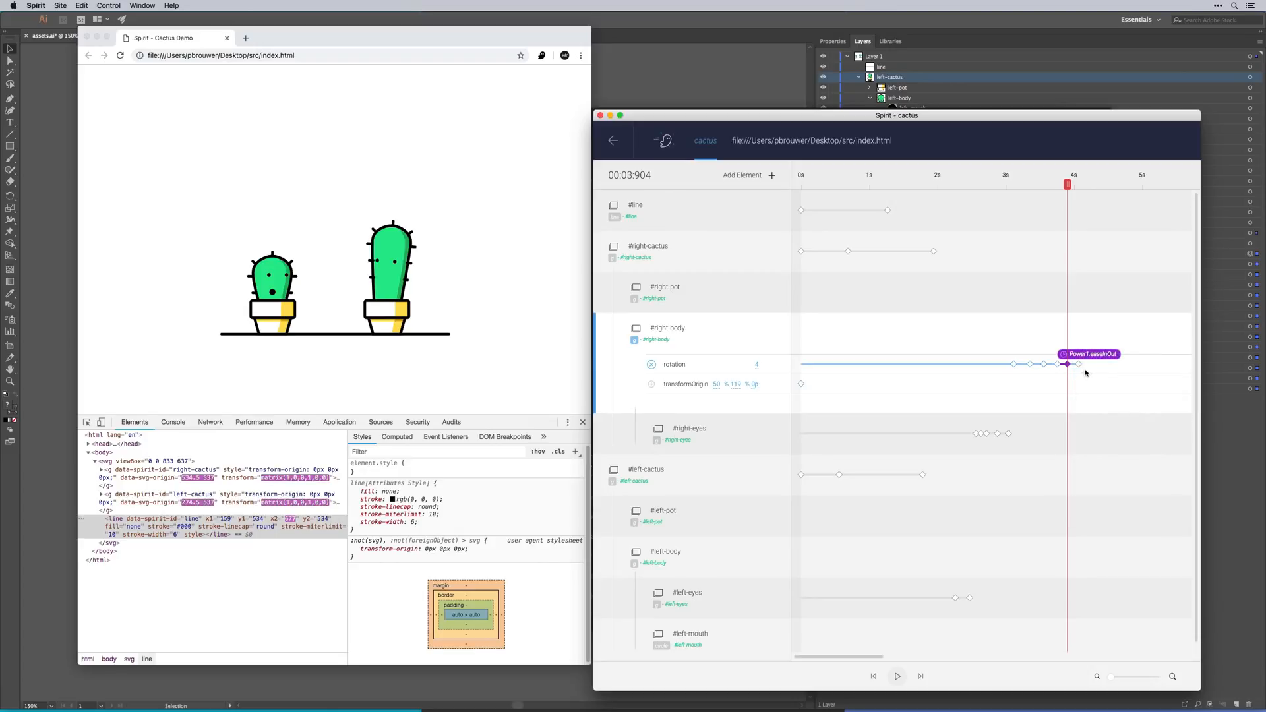
left_click(1080, 364)
left_click(1082, 354)
mouse_move(1114, 373)
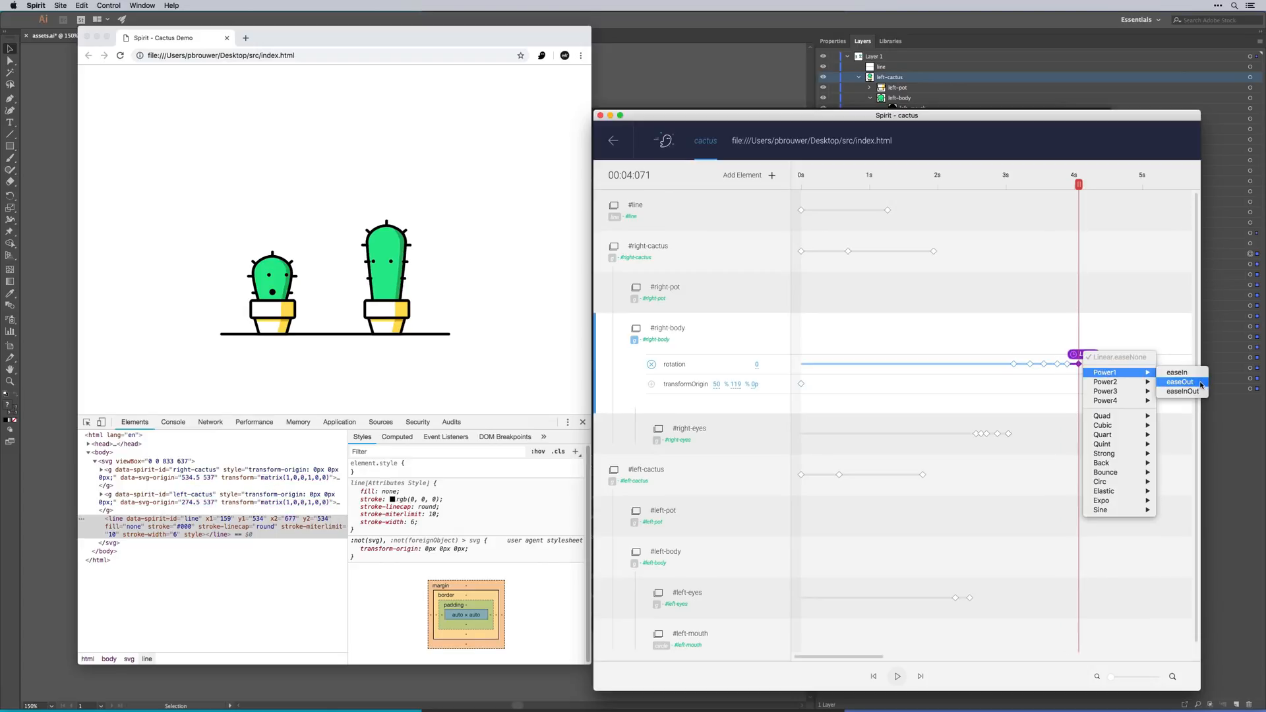
left_click(1199, 392)
- Preview the eased wobble and pull the right body's rotation keyframes closer together, with the last one at 3.586 s
left_click(1101, 185)
left_click_drag(1101, 185, 1009, 203)
key("space")
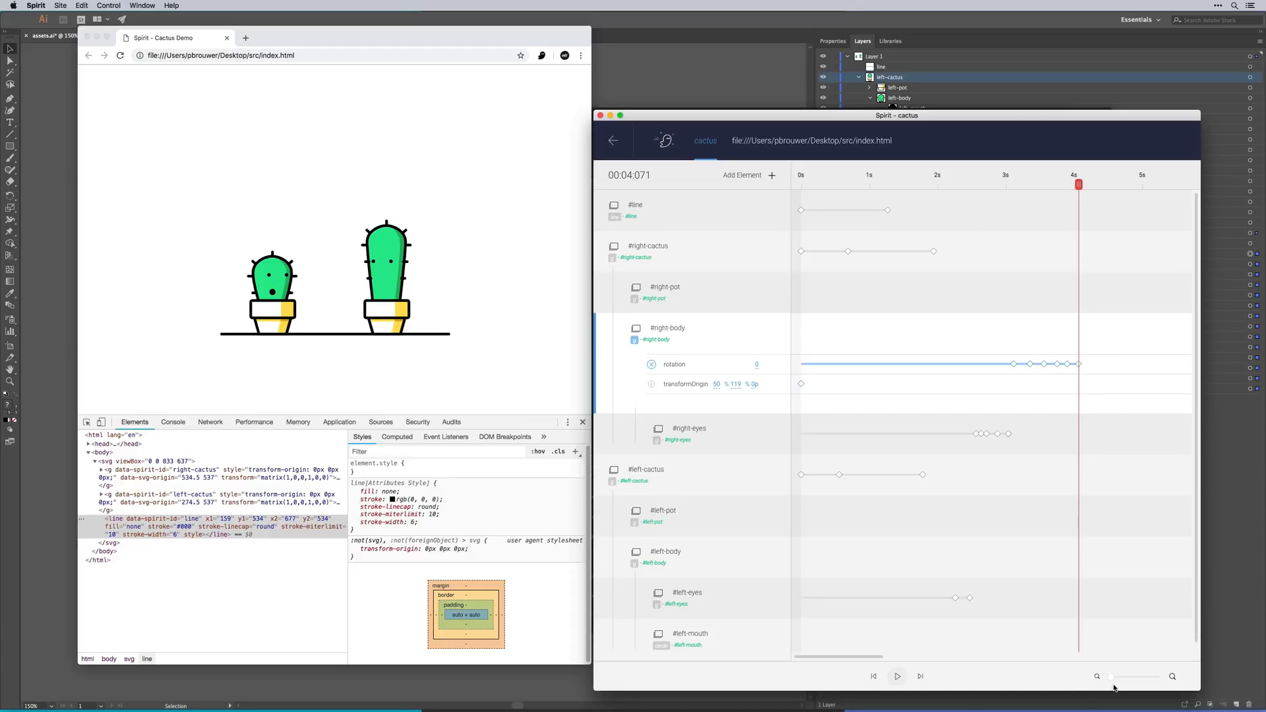
left_click_drag(1112, 678, 1119, 677)
left_click_drag(804, 657, 852, 657)
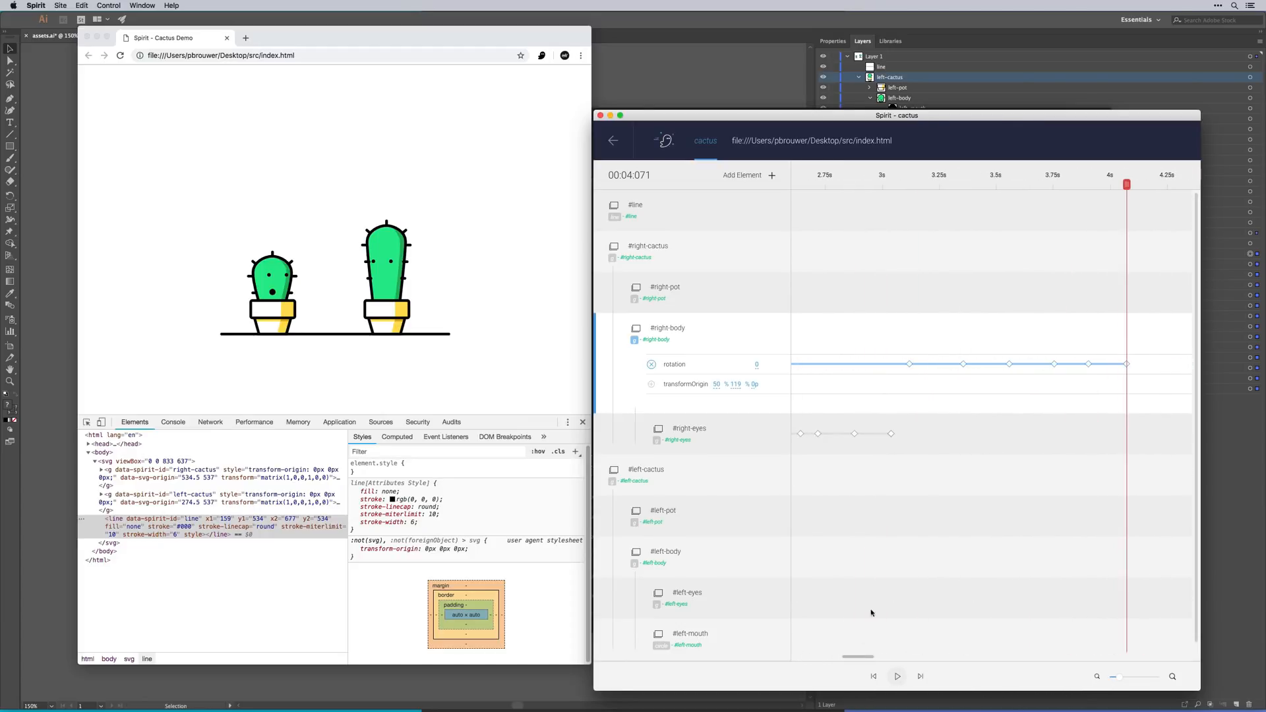
left_click_drag(963, 365, 988, 371)
left_click_drag(1089, 367, 987, 375)
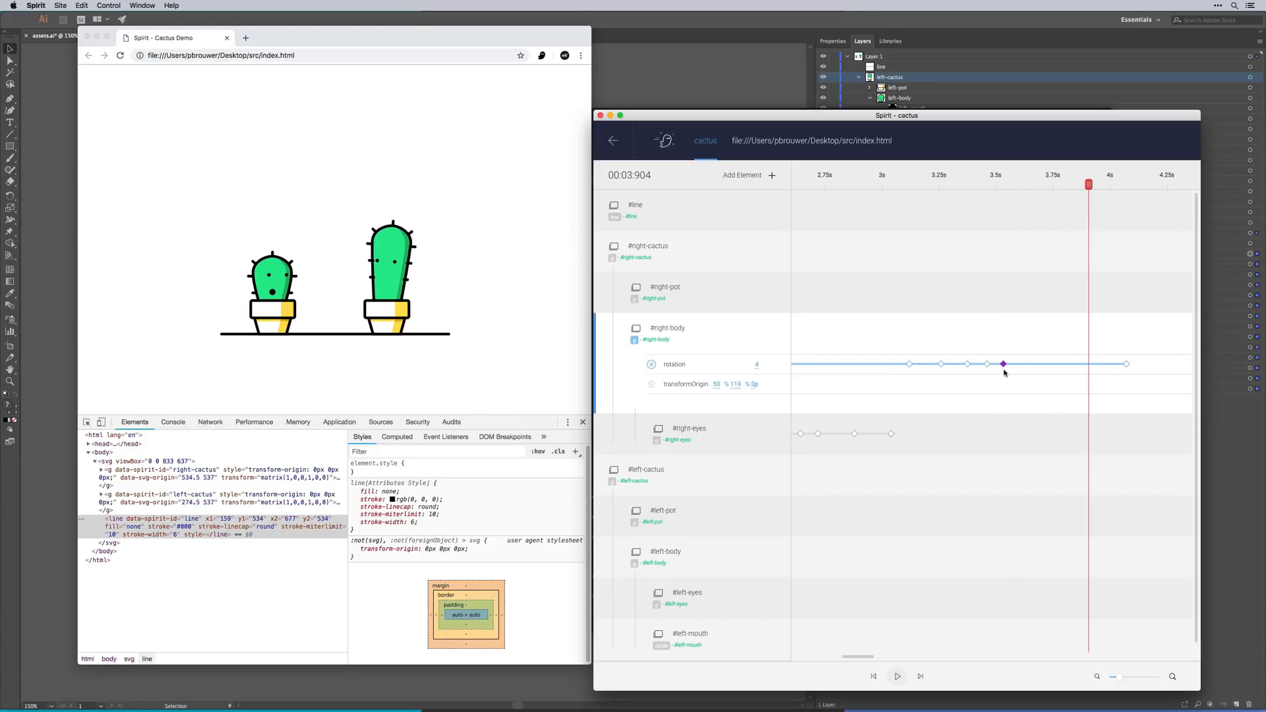
left_click_drag(1127, 365, 1015, 374)
- Preview the tightened wobble and play the whole animation from the beginning
key("space")
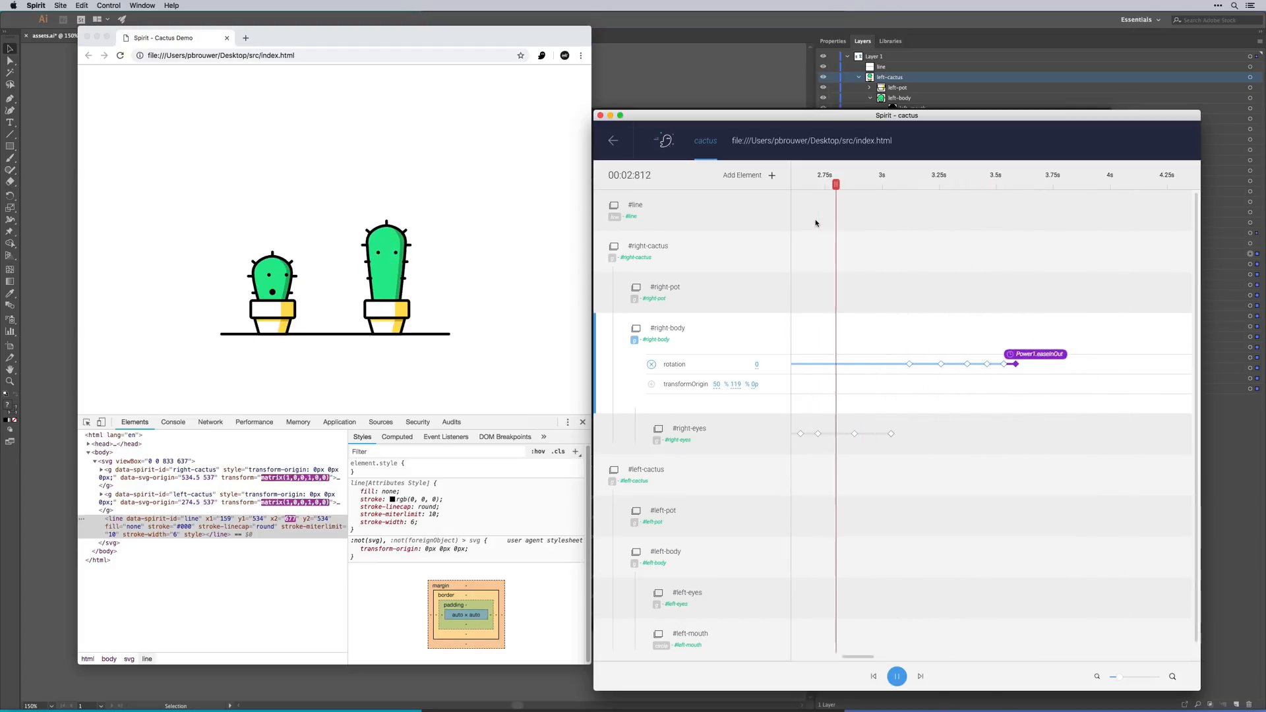
left_click(1079, 377)
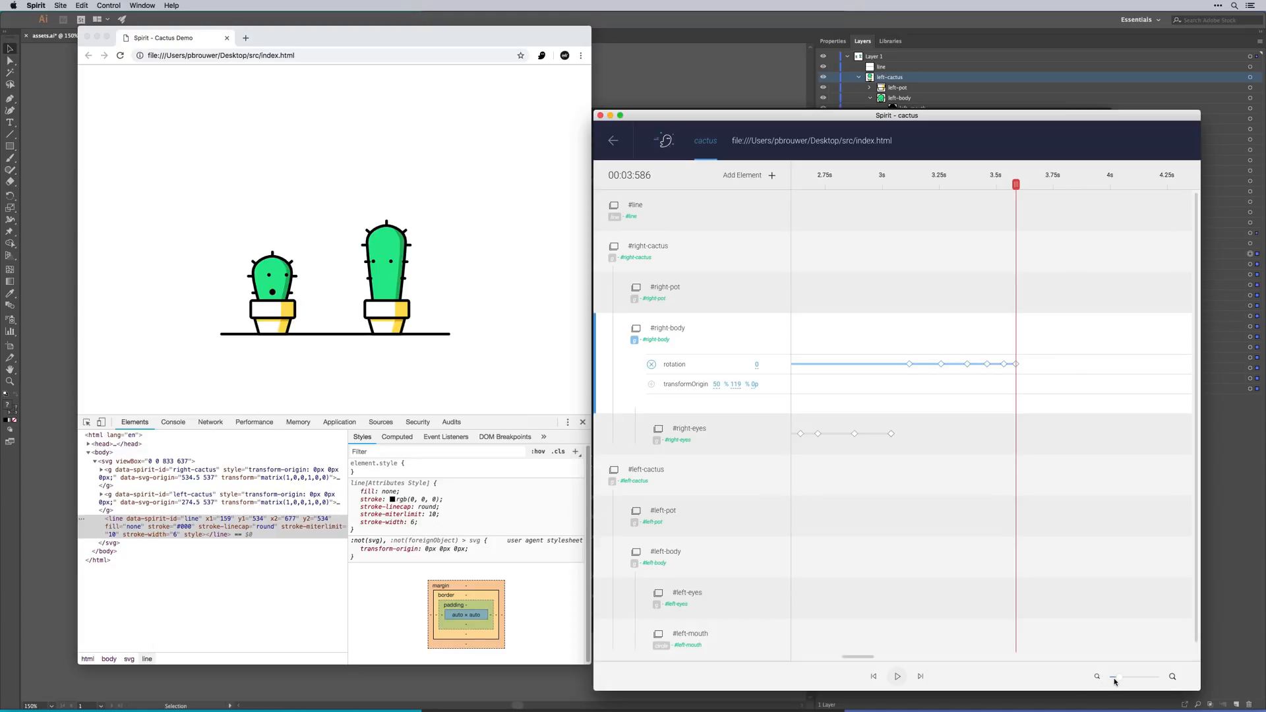
left_click_drag(1122, 679, 1115, 681)
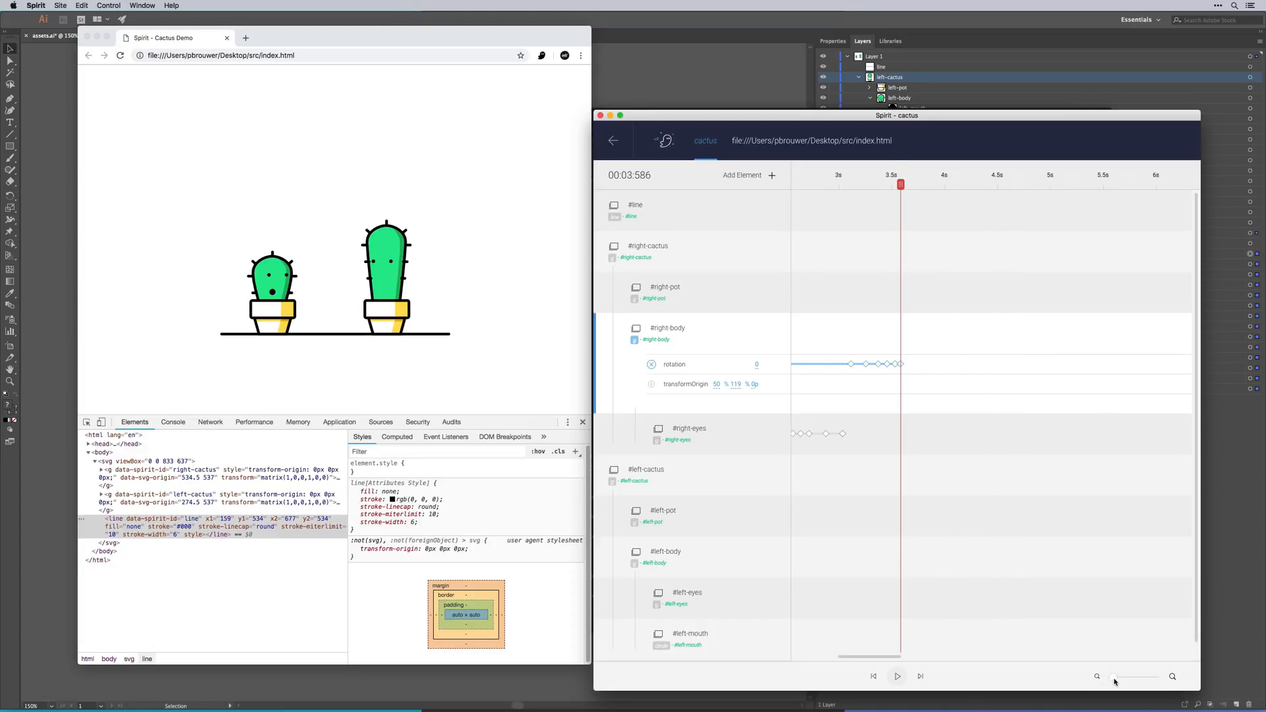
left_click_drag(842, 662, 802, 659)
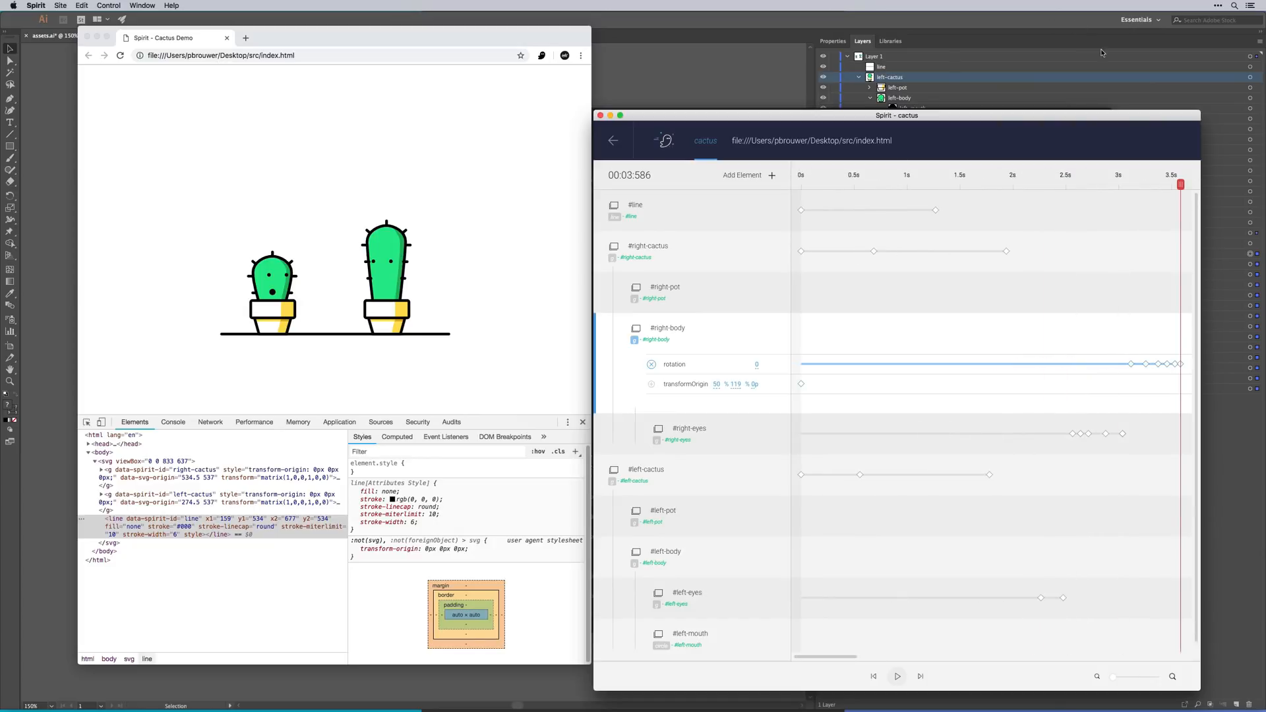
left_click_drag(1164, 186, 801, 185)
key("space")
- Add x and y move properties to the left cactus's body and place the playhead at 2.568 s
left_click(777, 553)
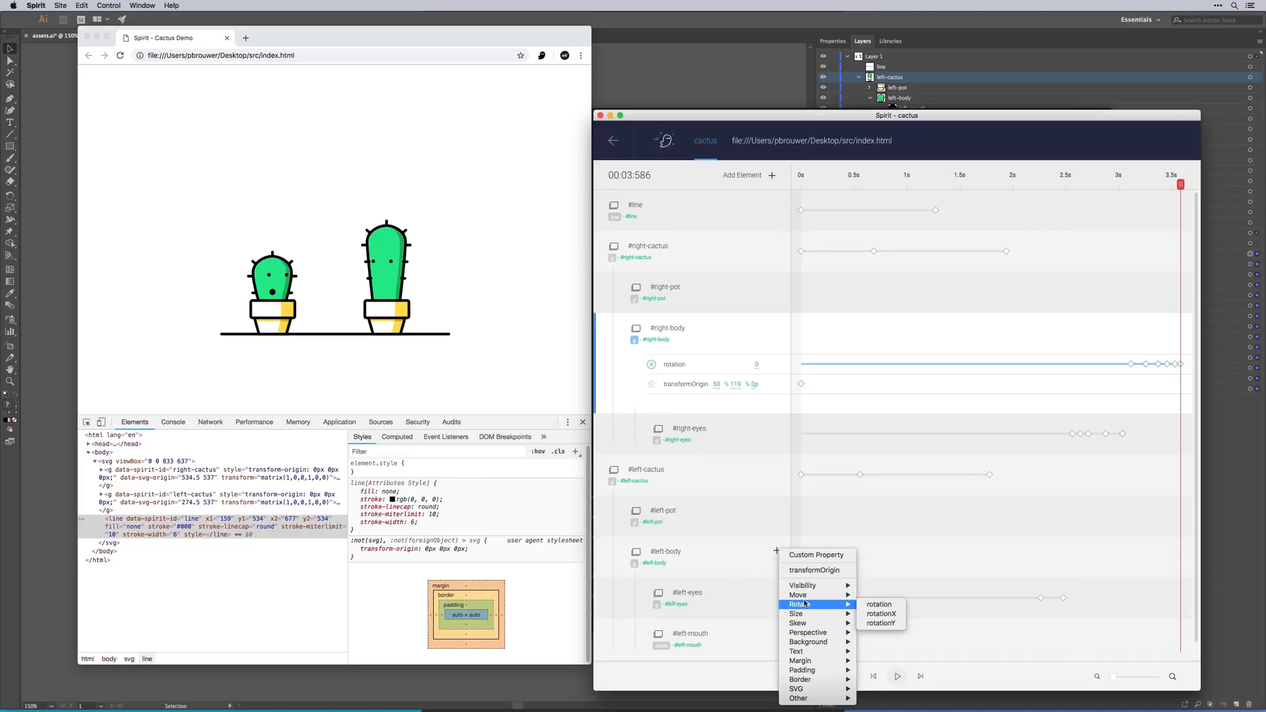
mouse_move(802, 596)
left_click(869, 595)
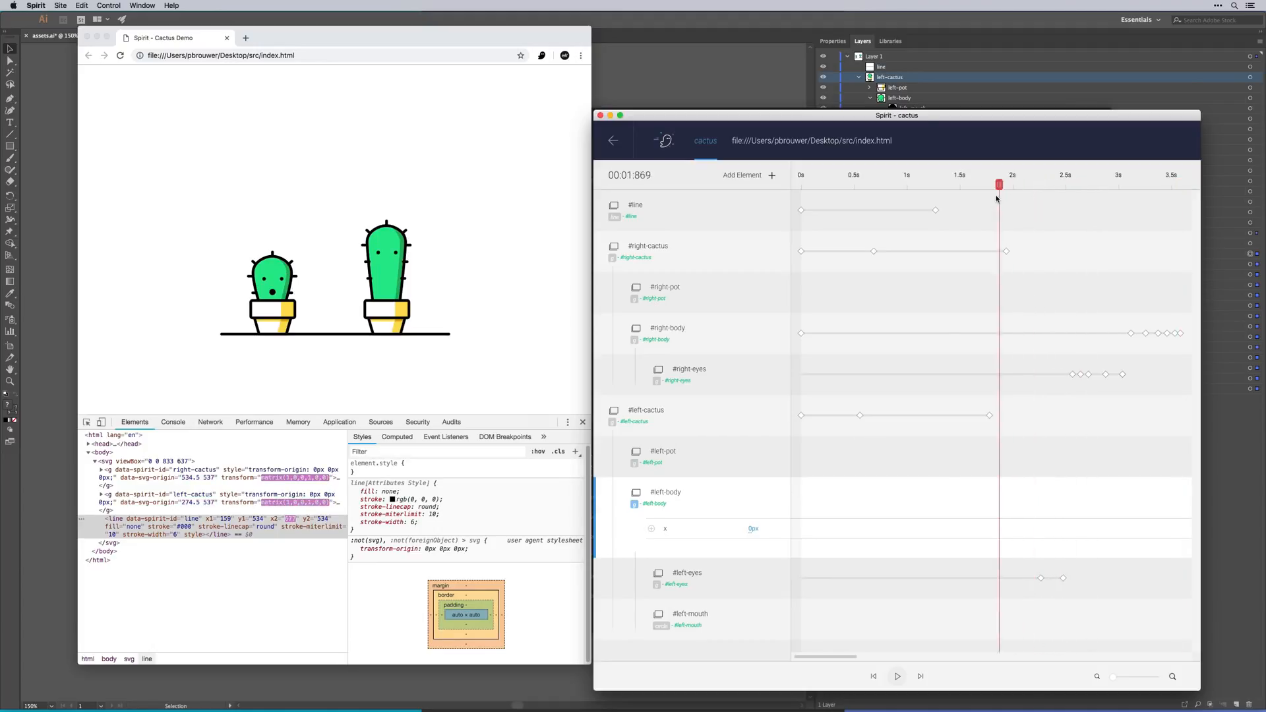
left_click(777, 492)
mouse_move(818, 536)
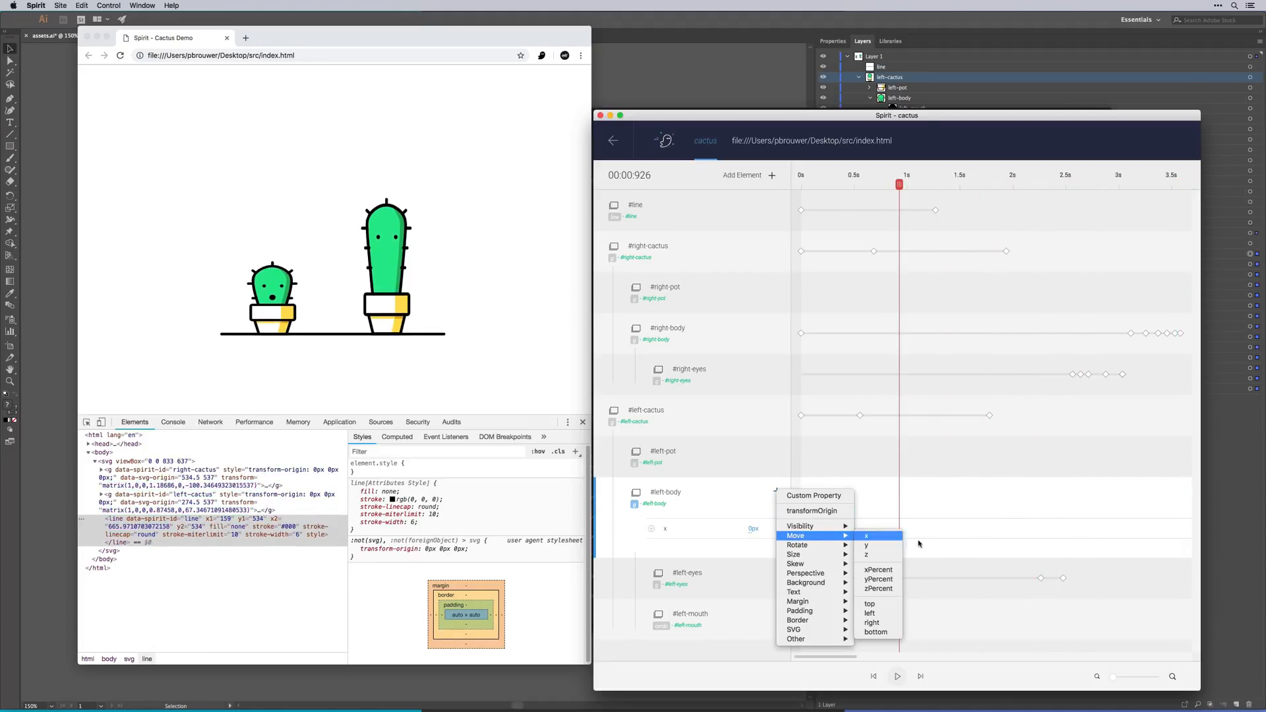
left_click(899, 545)
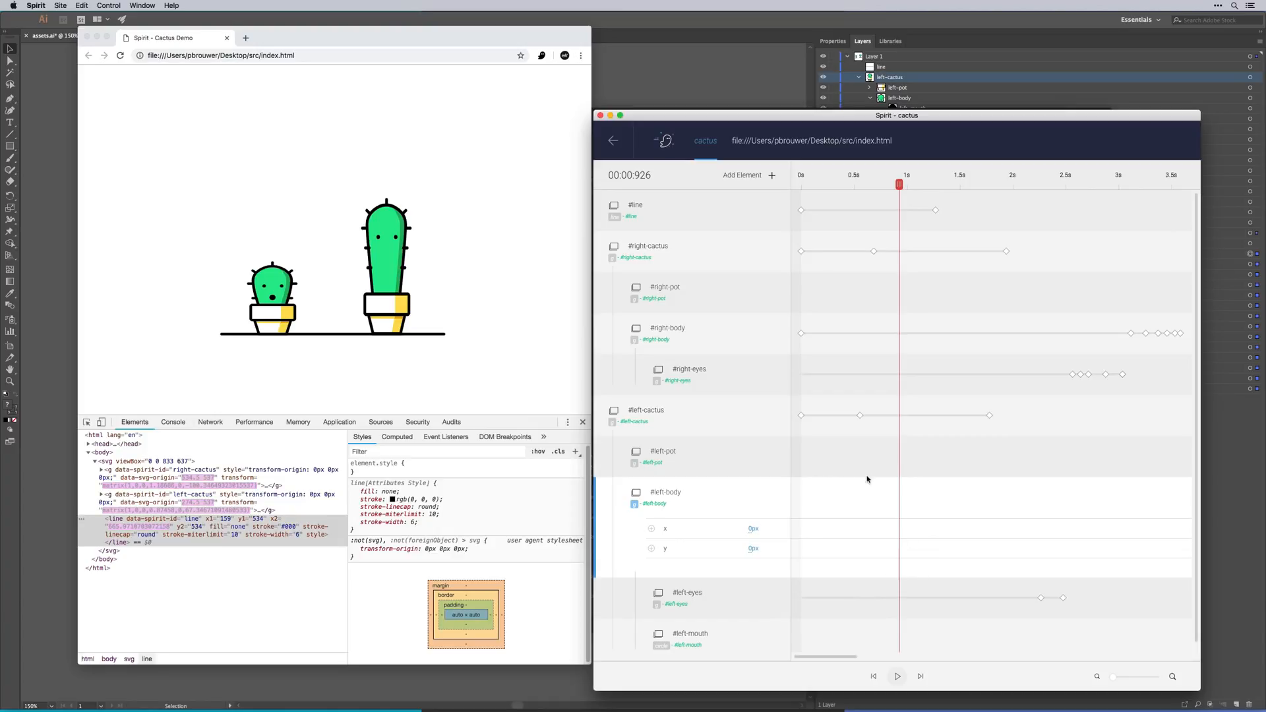
left_click_drag(899, 184, 1073, 193)
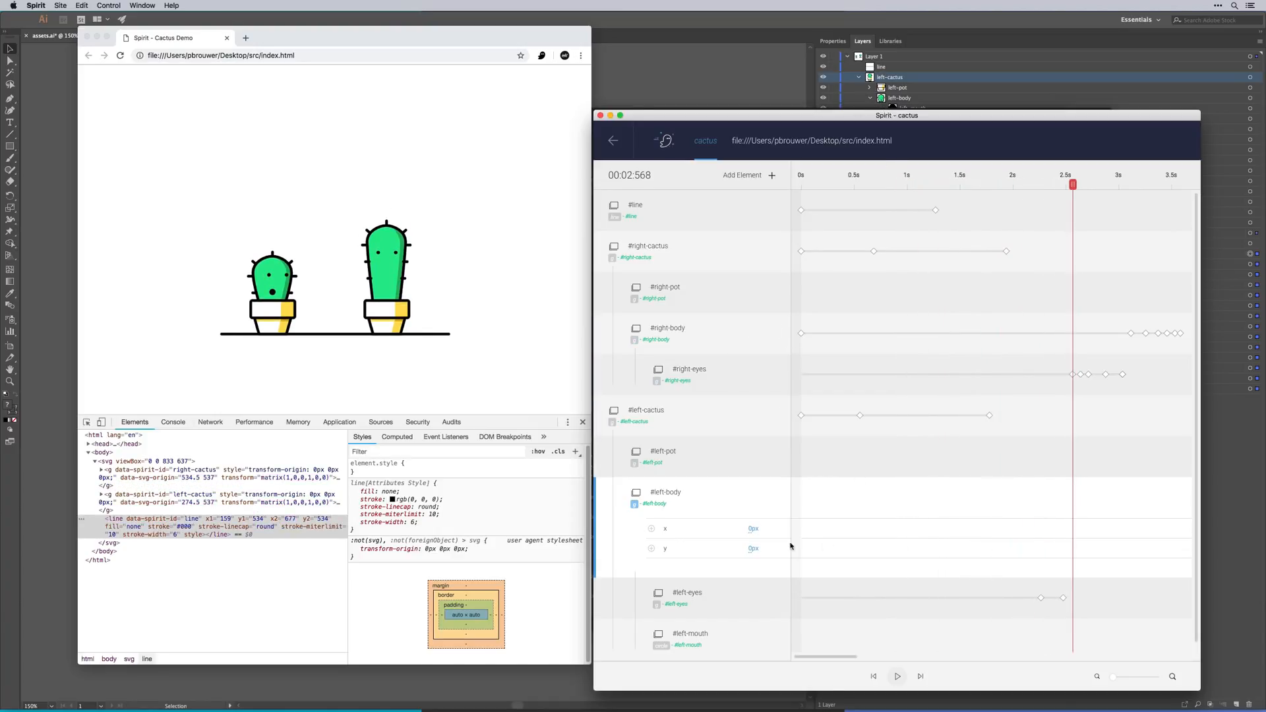
- Key the left body's x and y at 2.568 s, and set x to 115 at a keyframe moved from 3.168 s to 3.336 s
left_click(652, 530)
left_click(652, 548)
left_click_drag(825, 657, 863, 659)
left_click_drag(871, 179, 913, 185)
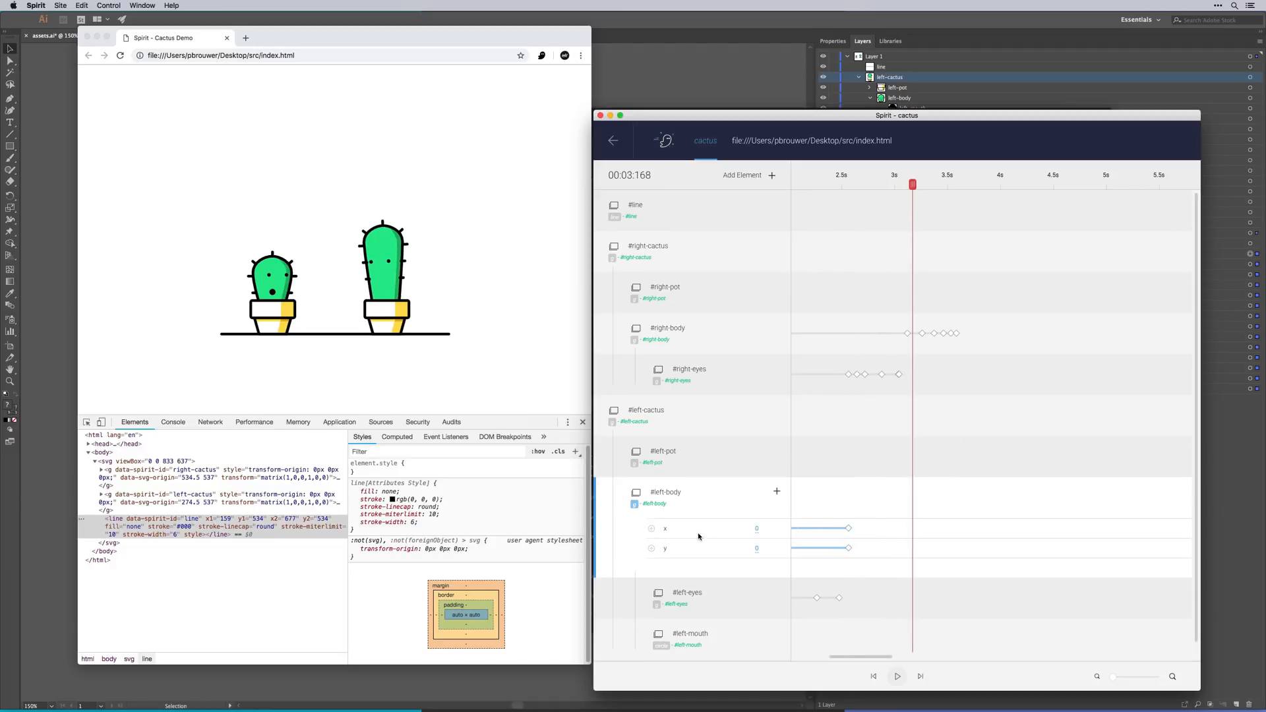
left_click_drag(758, 528, 759, 479)
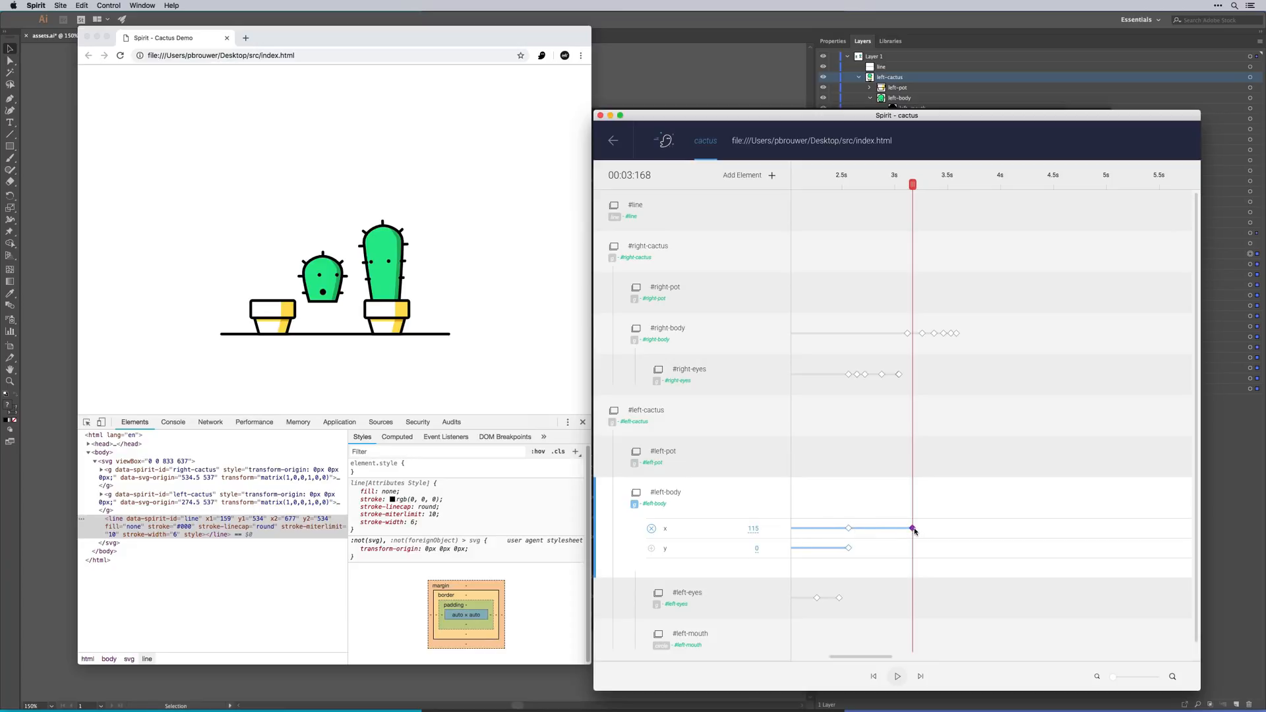
left_click_drag(925, 528, 930, 528)
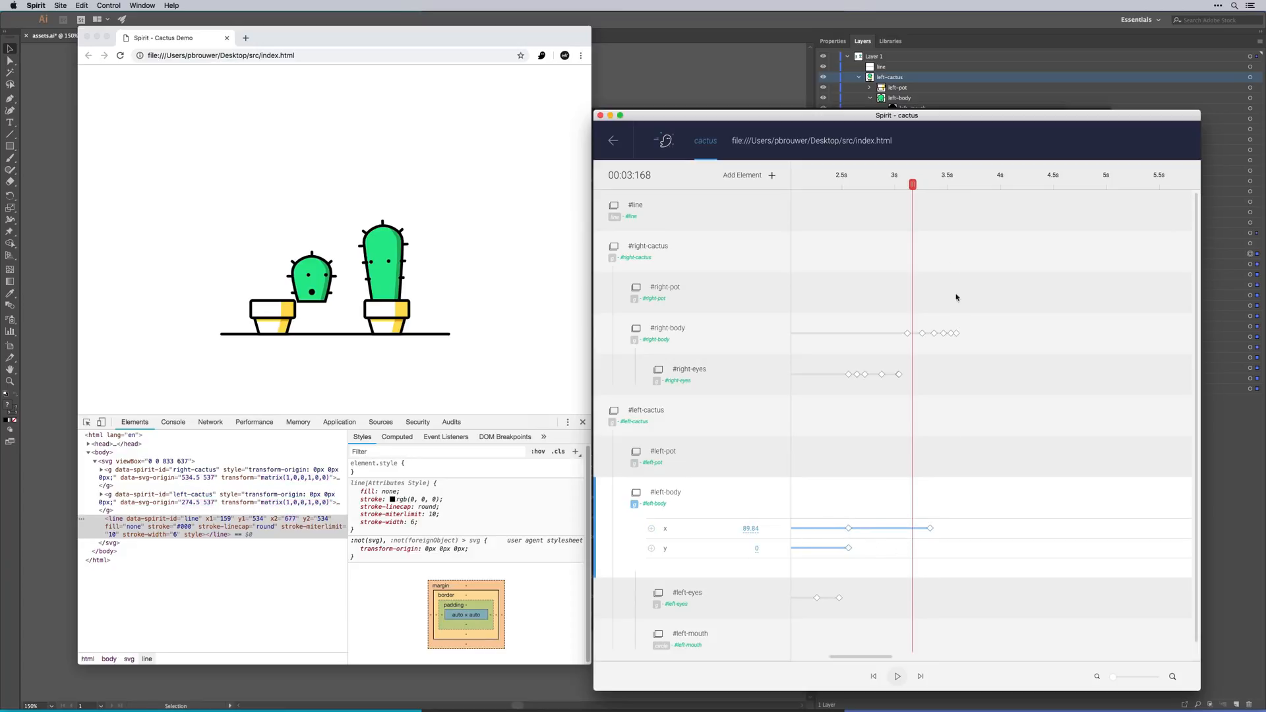
left_click(931, 529)
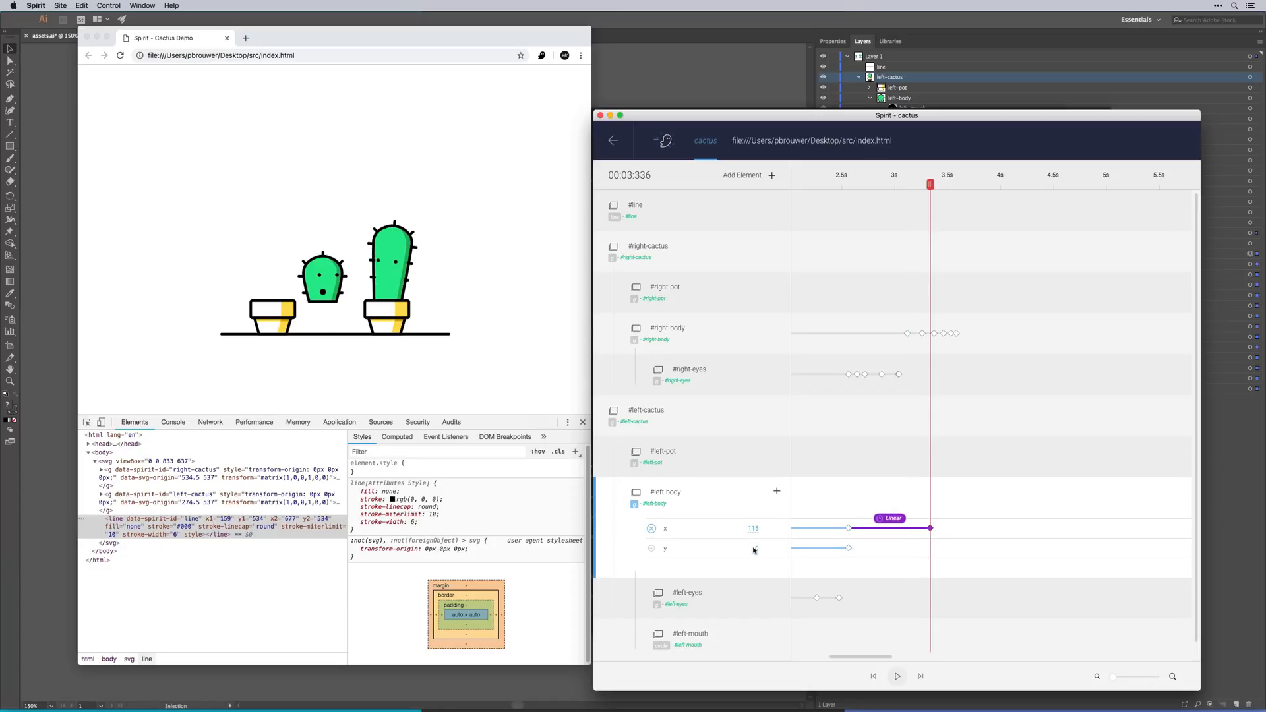
- Set the left body's x to 133 and y to 74 at 3.336 s, and its y to -44.3 at 2.918 s
left_click_drag(757, 548, 755, 519)
left_click_drag(948, 178, 886, 206)
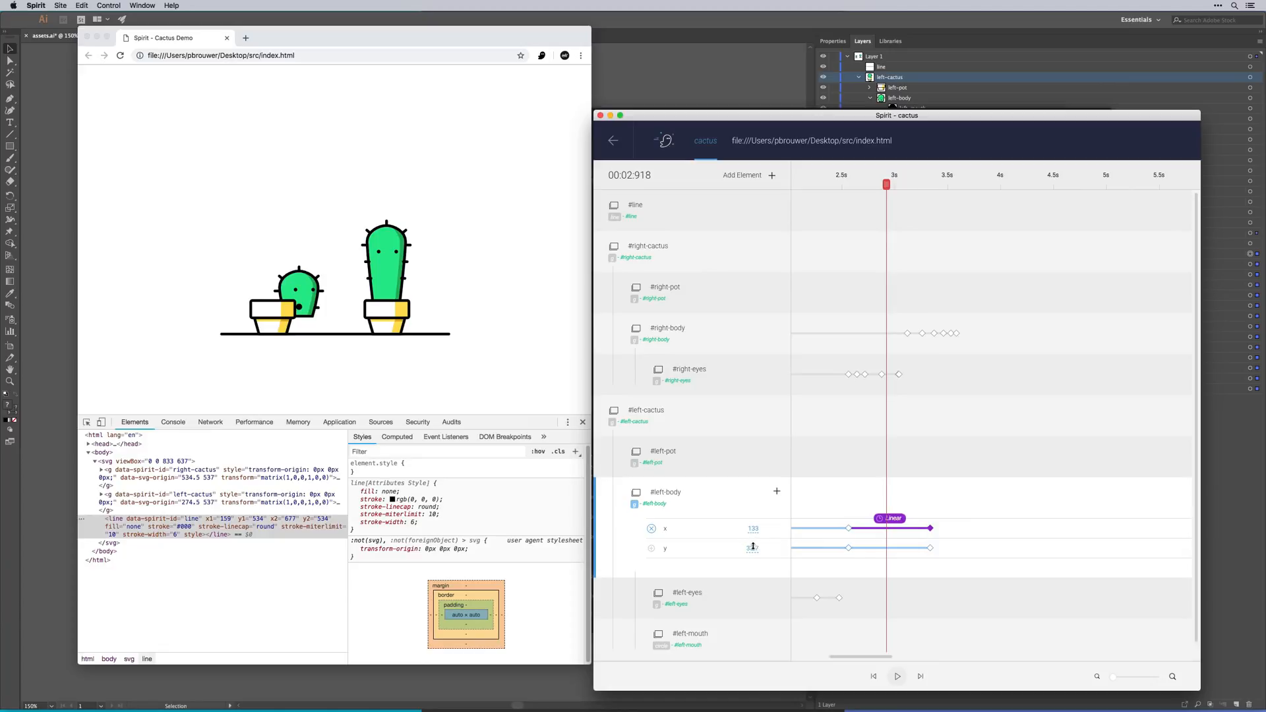
left_click_drag(752, 547, 750, 591)
mouse_move(887, 184)
left_mouse_down()
mouse_move(865, 186)
mouse_move(968, 192)
mouse_move(864, 186)
left_mouse_up()
- Apply easing curves to the left body's y transitions ending at 2.918 s and 3.336 s
left_click(886, 548)
left_click(876, 539)
left_click(976, 649)
left_click(931, 548)
left_click(900, 538)
left_click(998, 676)
- Move the left body's middle y keyframe slightly earlier and delay its starting x keyframe beyond 2.568 s
left_click_drag(886, 548, 875, 548)
left_click_drag(863, 185, 850, 187)
left_click_drag(849, 529, 867, 532)
left_click_drag(850, 186, 813, 228)
- Set the easing of the left body's final y transition to Power2.easeIn and preview the jump
left_click(931, 548)
left_click(901, 538)
left_click(969, 633)
key("space")
key("space")
- Move the left body's closing x and y keyframes earlier to speed up the jump and preview it around 3.171 s
scroll(923, 369, "left", 5)
left_click_drag(1153, 549, 1128, 530)
left_click_drag(891, 186, 1135, 199)
key("space")
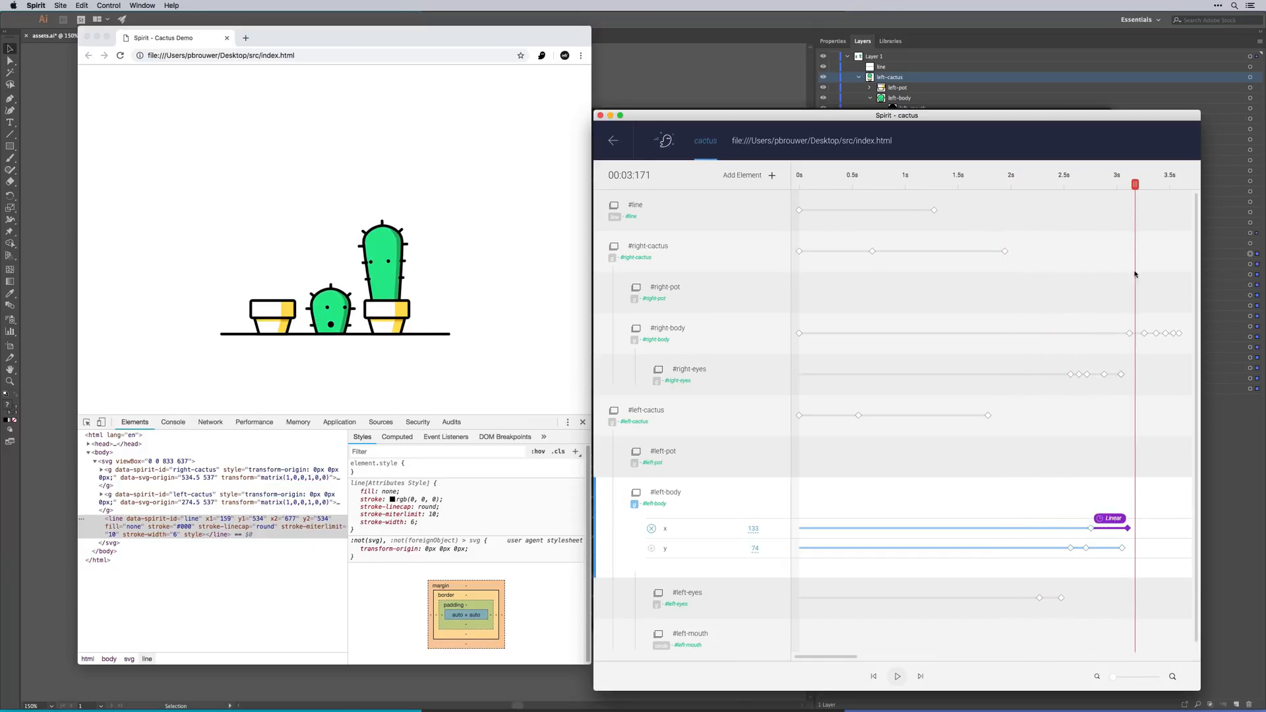
- Start adding an element to the group and inspect the left body to select its black-stroked outline path in Chrome DevTools
scroll(978, 537, "down", 1)
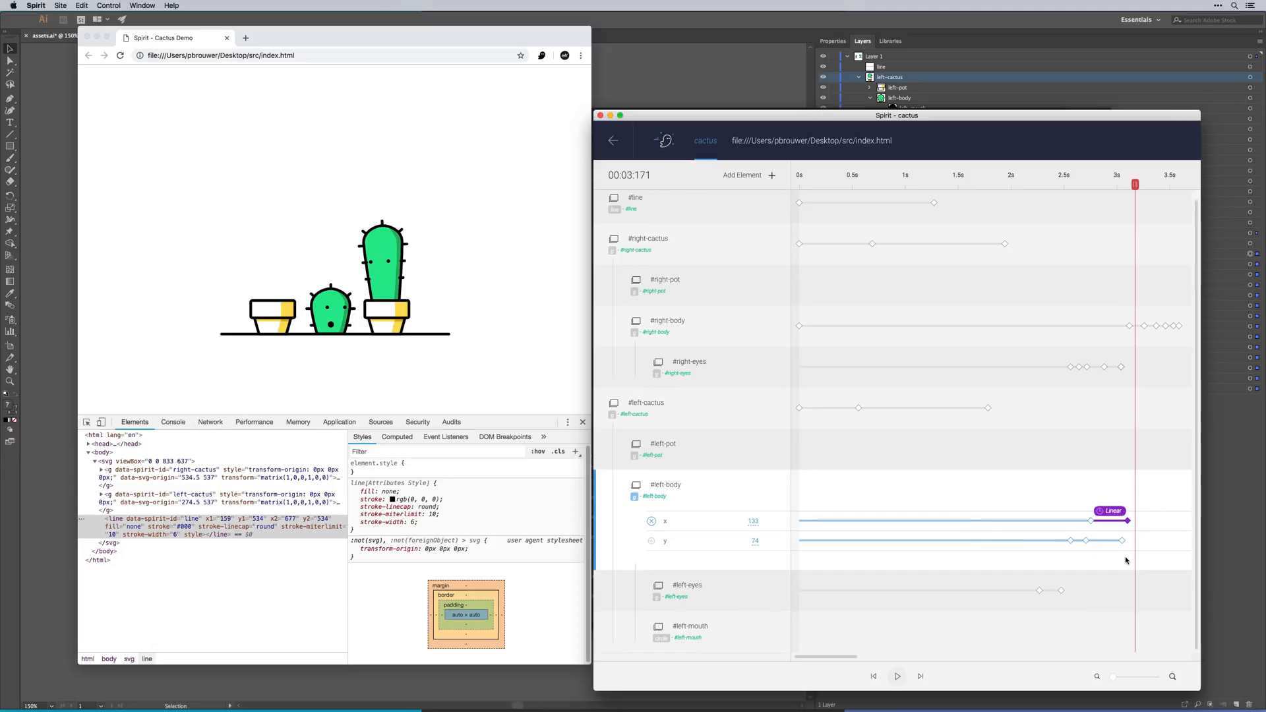
left_click(750, 181)
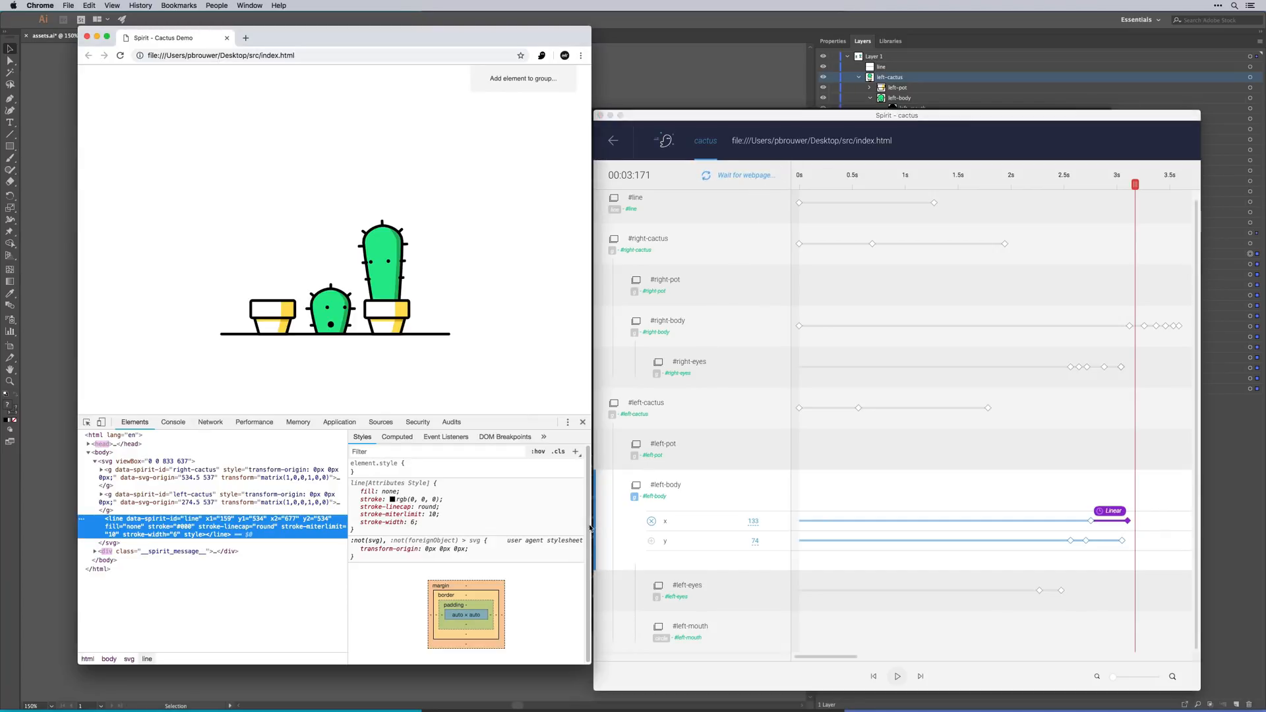
left_click(86, 423)
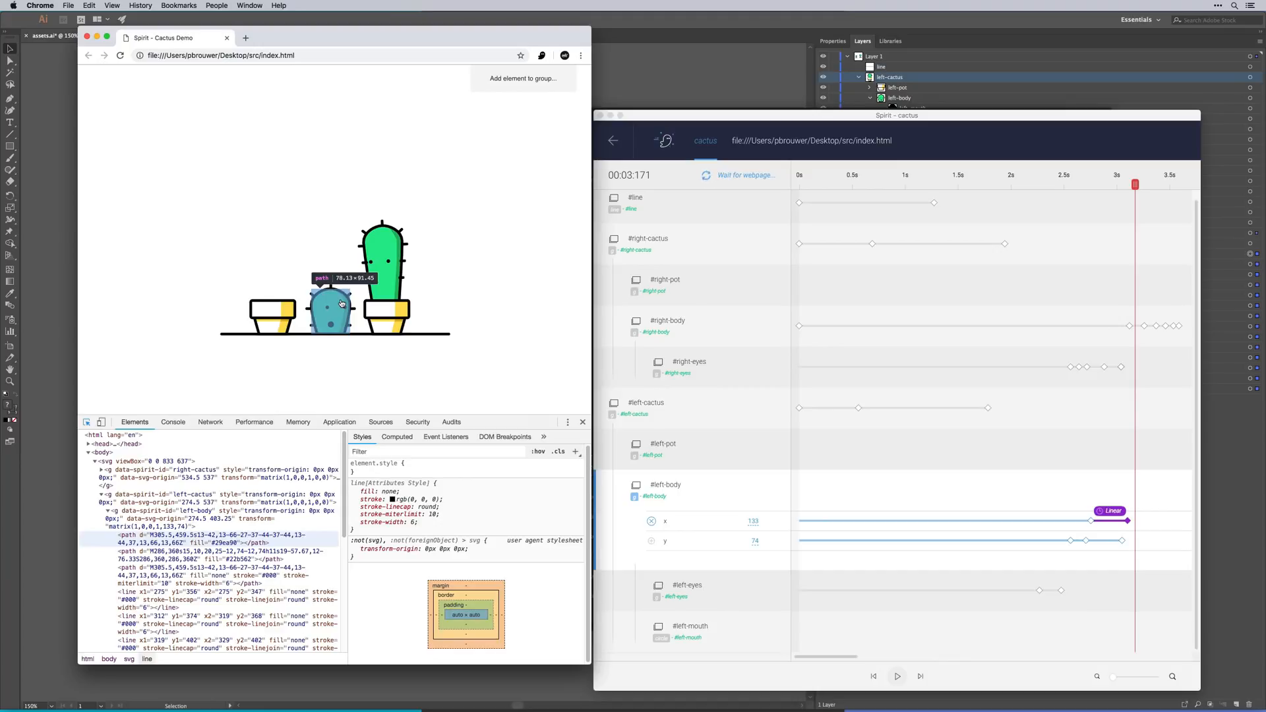
left_click(342, 304)
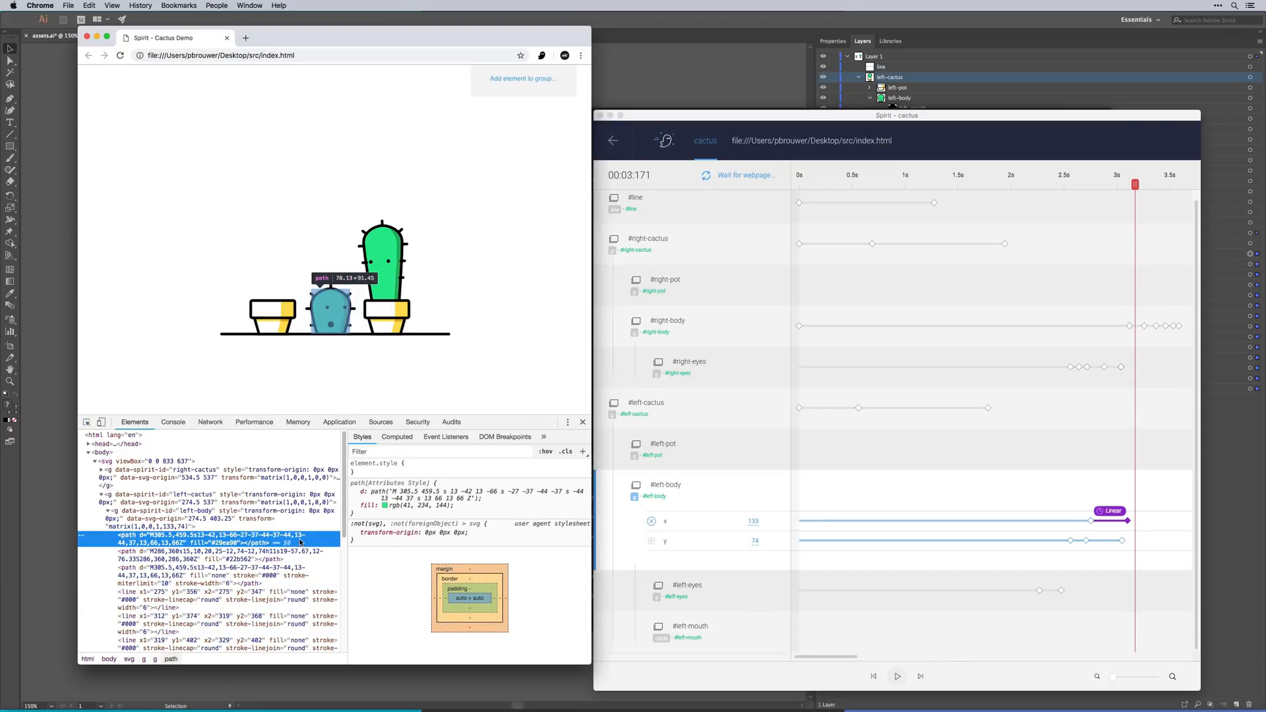
left_click(187, 559)
left_click(182, 579)
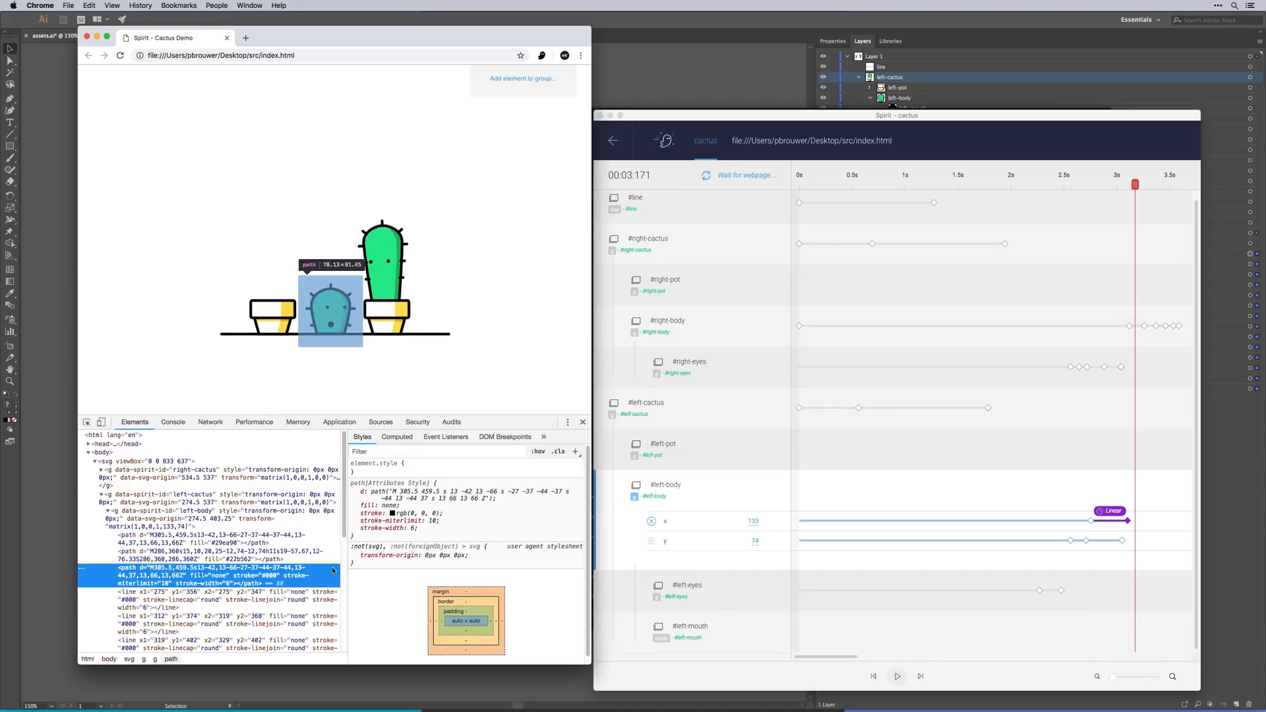
- Add the selected outline path to the Spirit group and label it left-body-outline
left_click(544, 438)
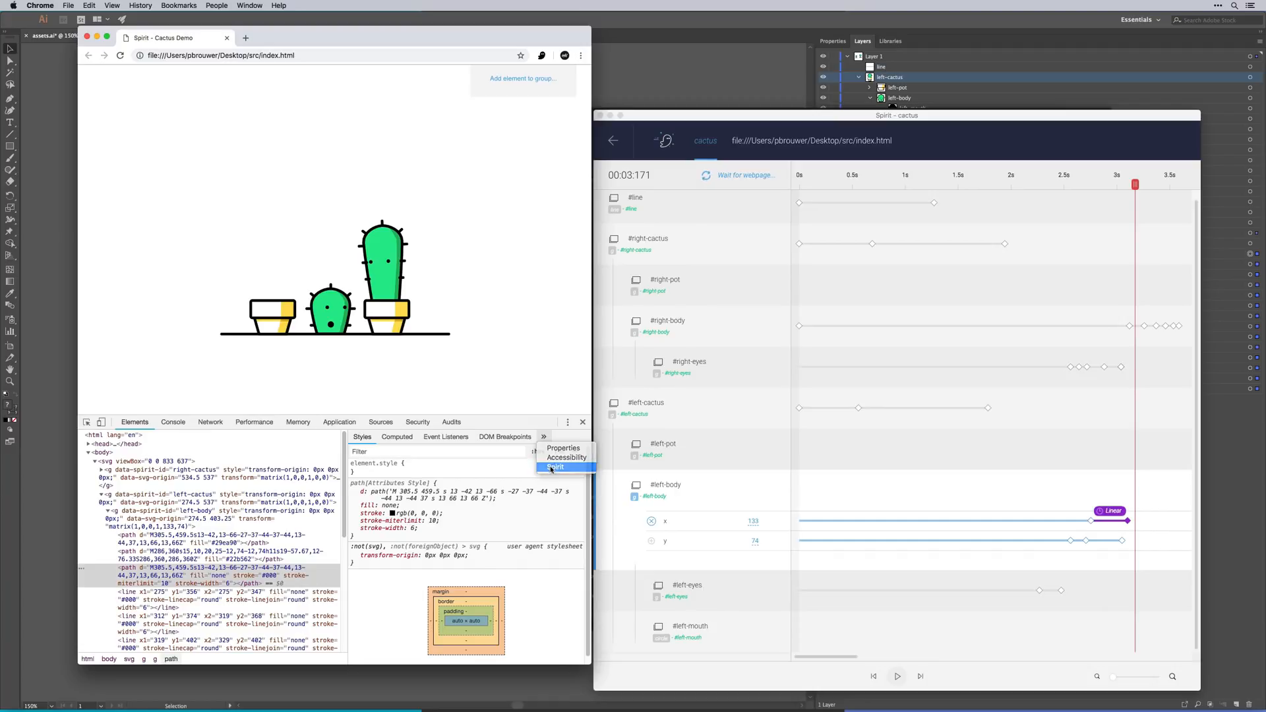
left_click(554, 469)
left_click(393, 454)
scroll(859, 505, "down", 2)
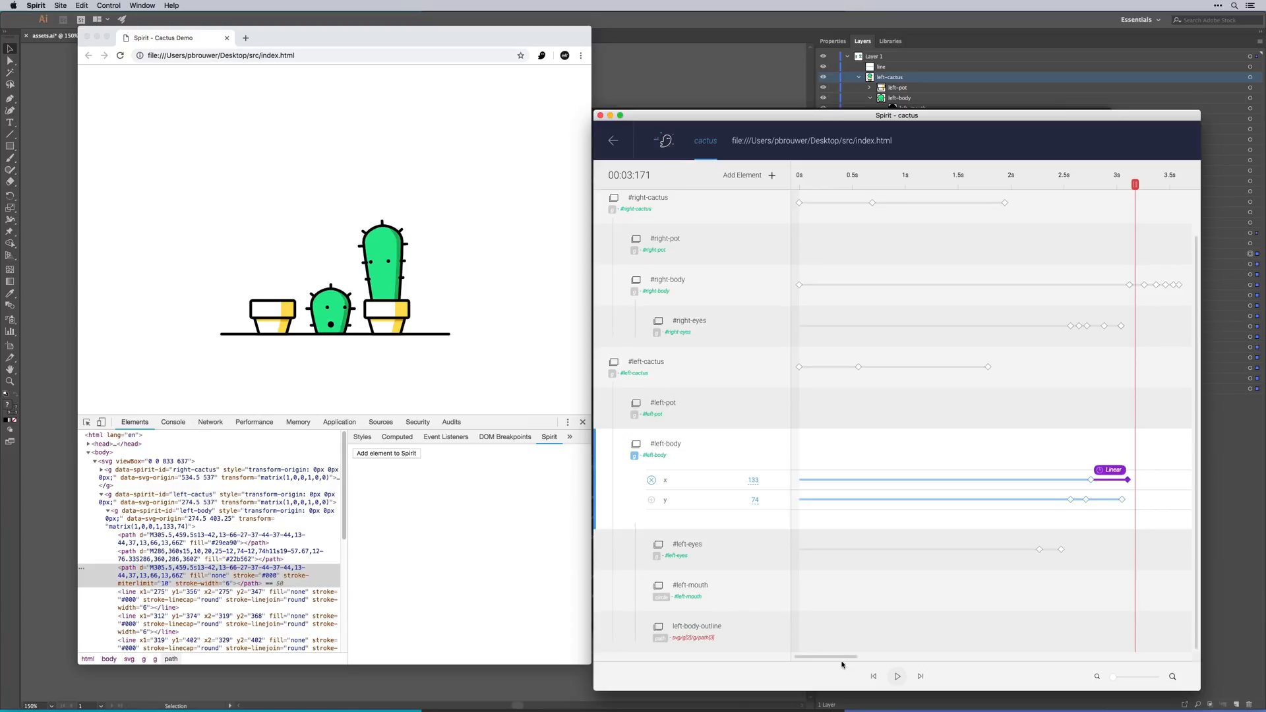
- Add a strokeDasharray property to left-body-outline and key it at 0 for both 0 s and 3.052 s
left_click(776, 626)
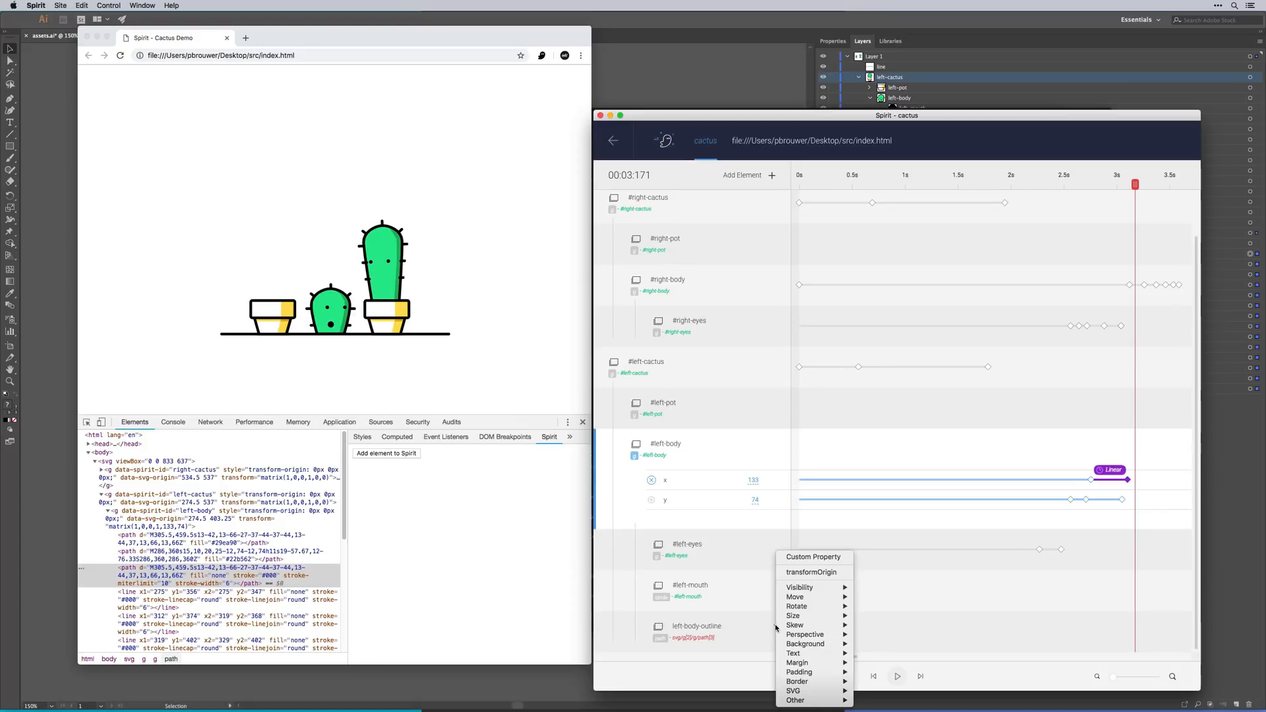
mouse_move(819, 691)
mouse_move(888, 692)
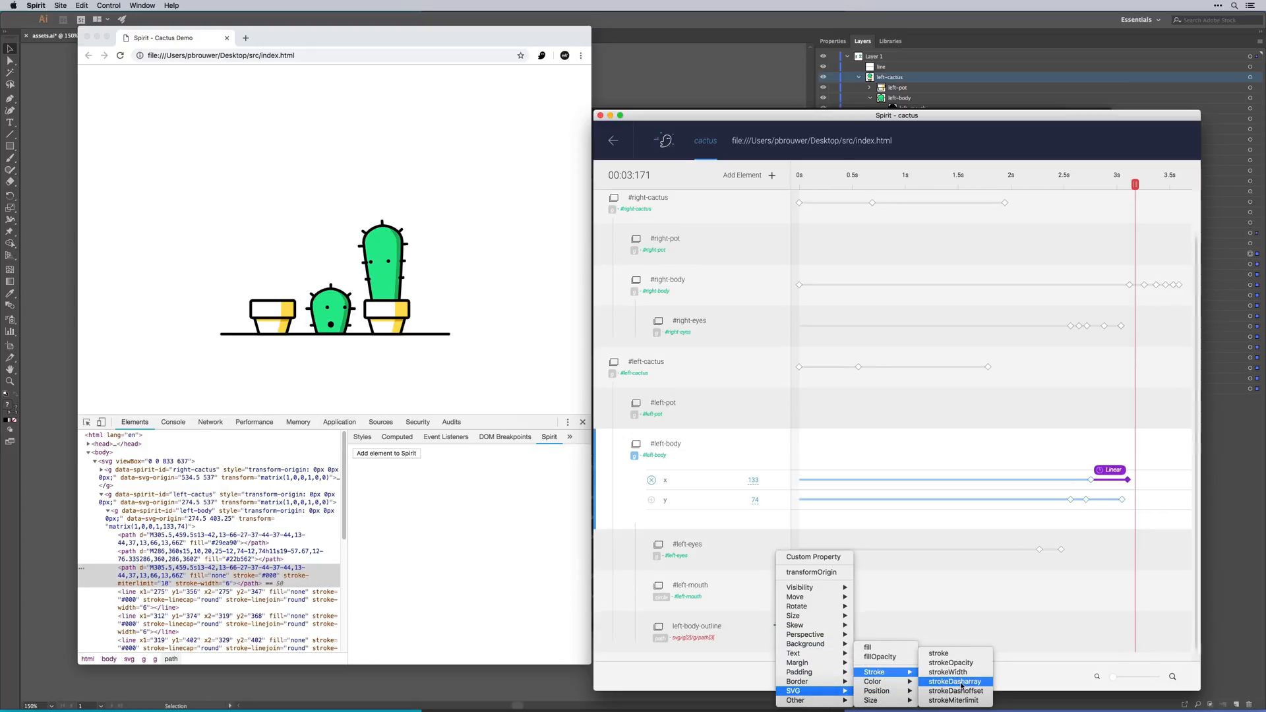
left_click(966, 682)
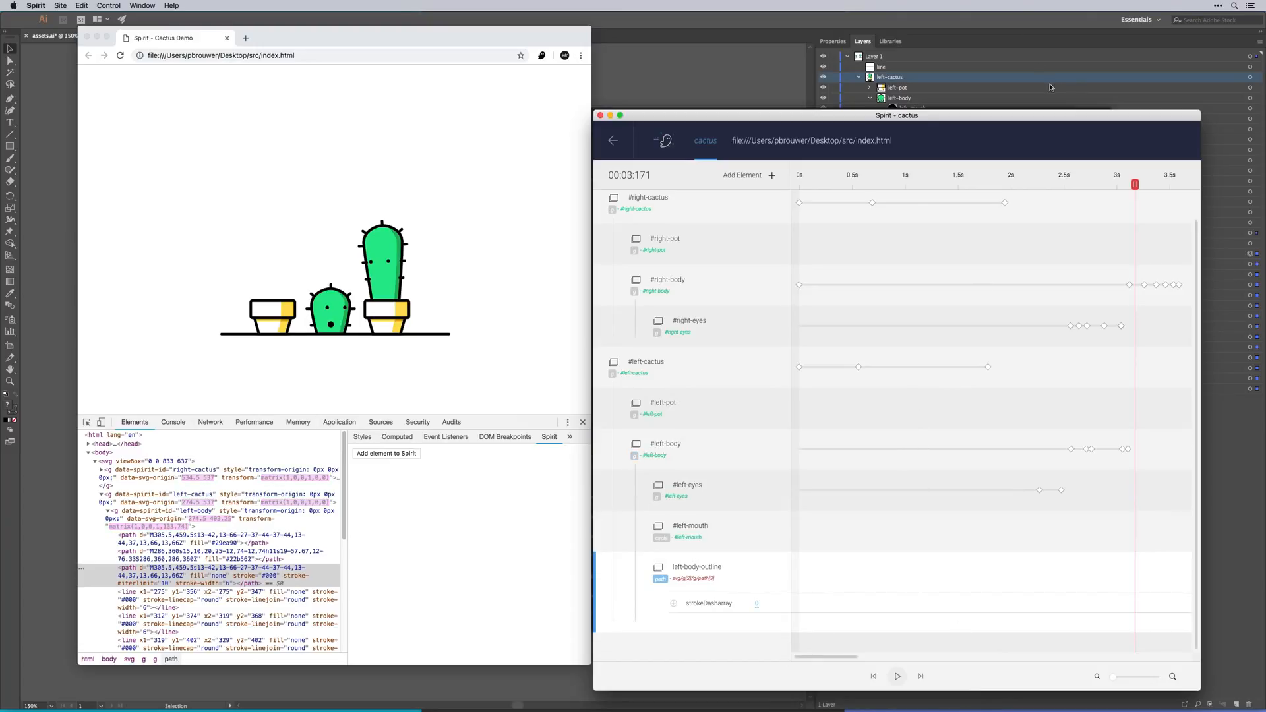
left_click_drag(1112, 177, 750, 198)
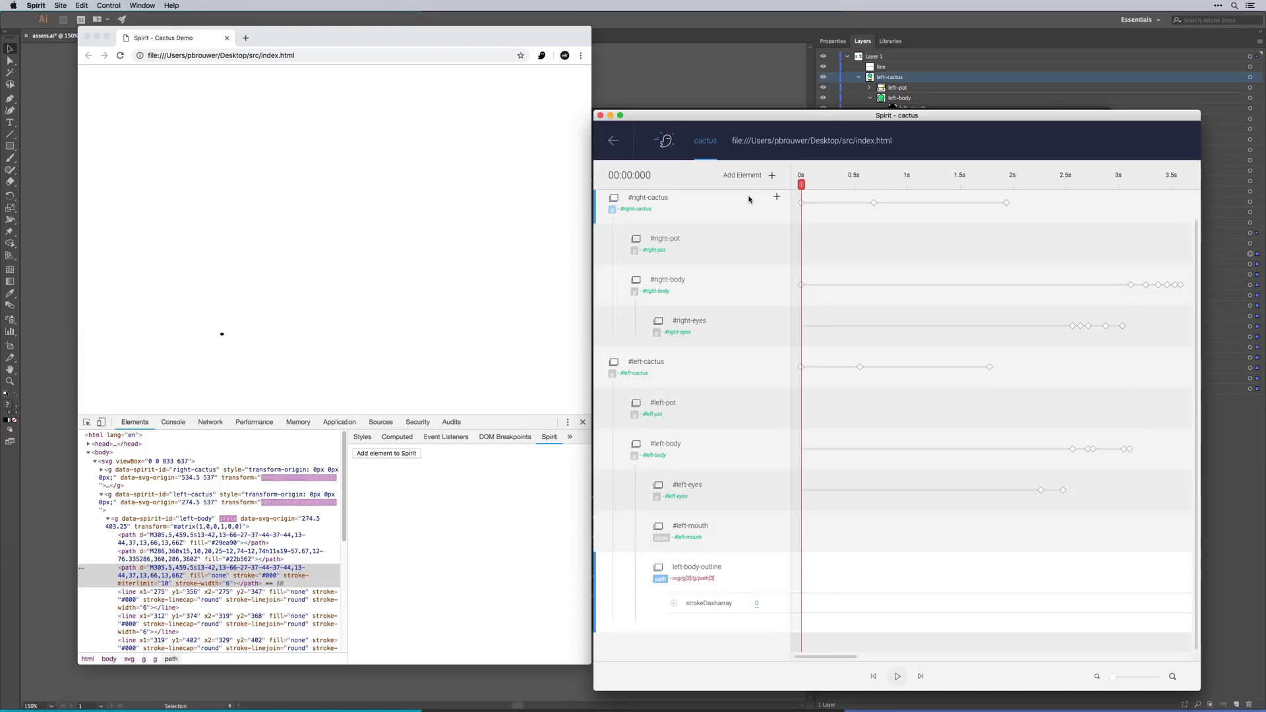
left_click(673, 603)
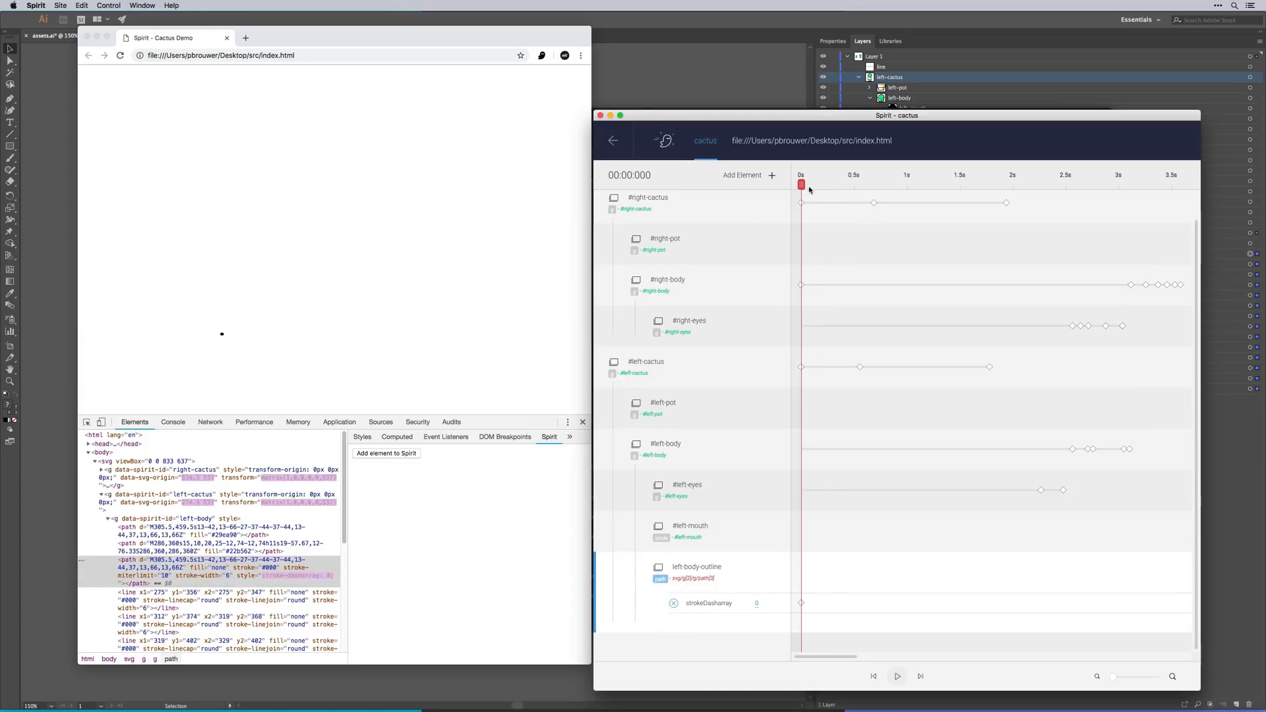
left_click_drag(801, 185, 1125, 188)
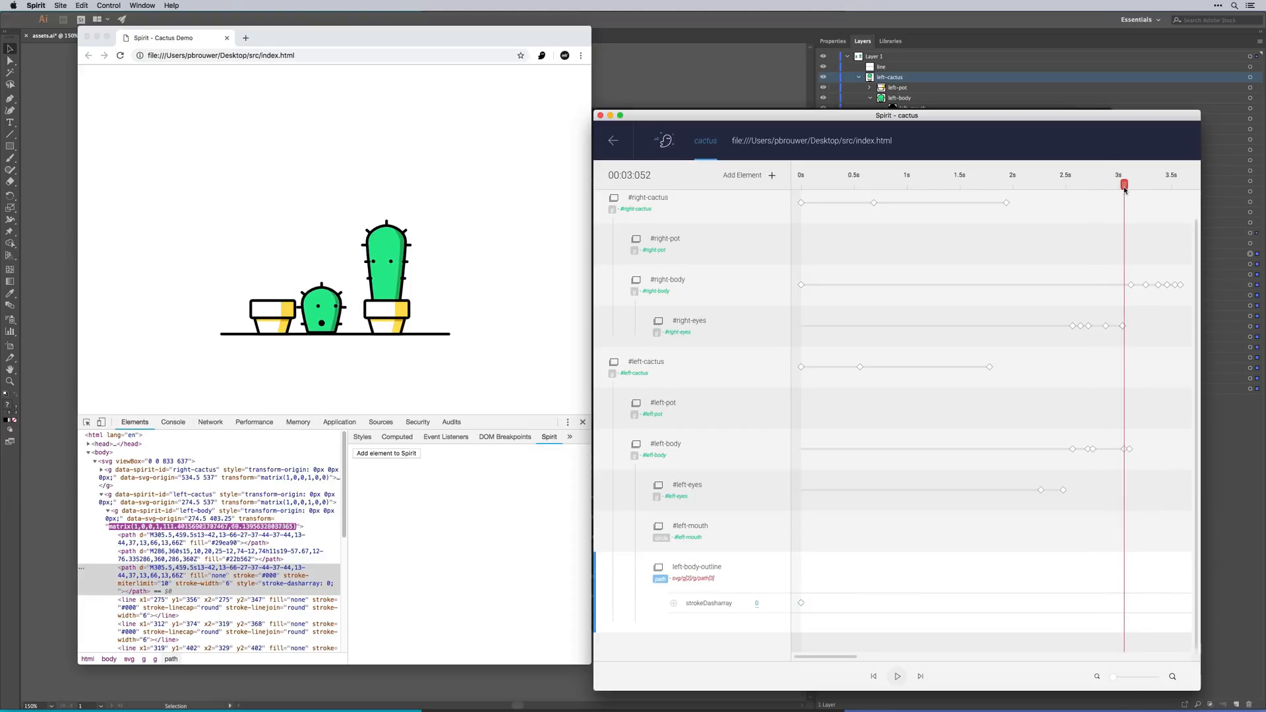
left_click(674, 604)
- Set the outline's strokeDasharray to 18 at 3.163 s and move that keyframe right beside the one at 3.052 s
left_click_drag(1124, 184, 1137, 187)
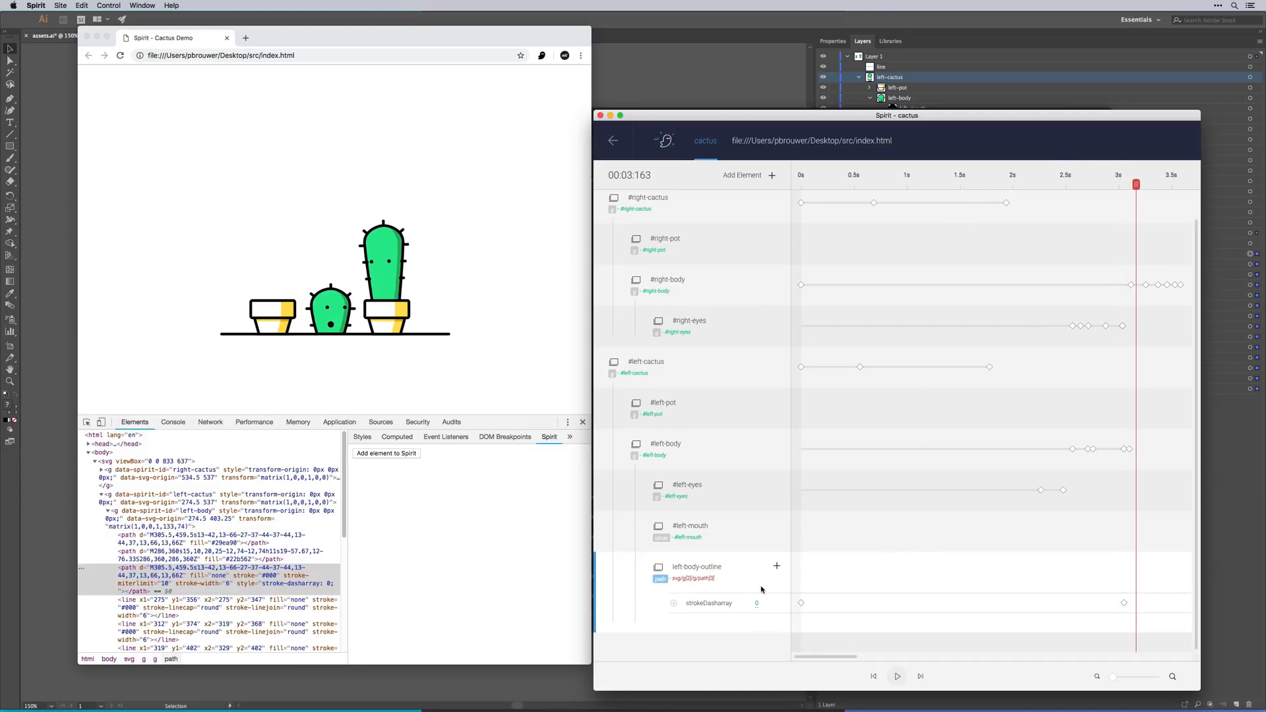
left_click_drag(758, 602, 758, 593)
mouse_move(1133, 181)
left_mouse_down()
mouse_move(1120, 181)
mouse_move(1133, 204)
left_mouse_up()
left_click_drag(1113, 679, 1117, 679)
left_click_drag(798, 657, 837, 657)
left_click_drag(1116, 678, 1161, 679)
left_click_drag(838, 658, 850, 658)
left_click_drag(1062, 603, 958, 603)
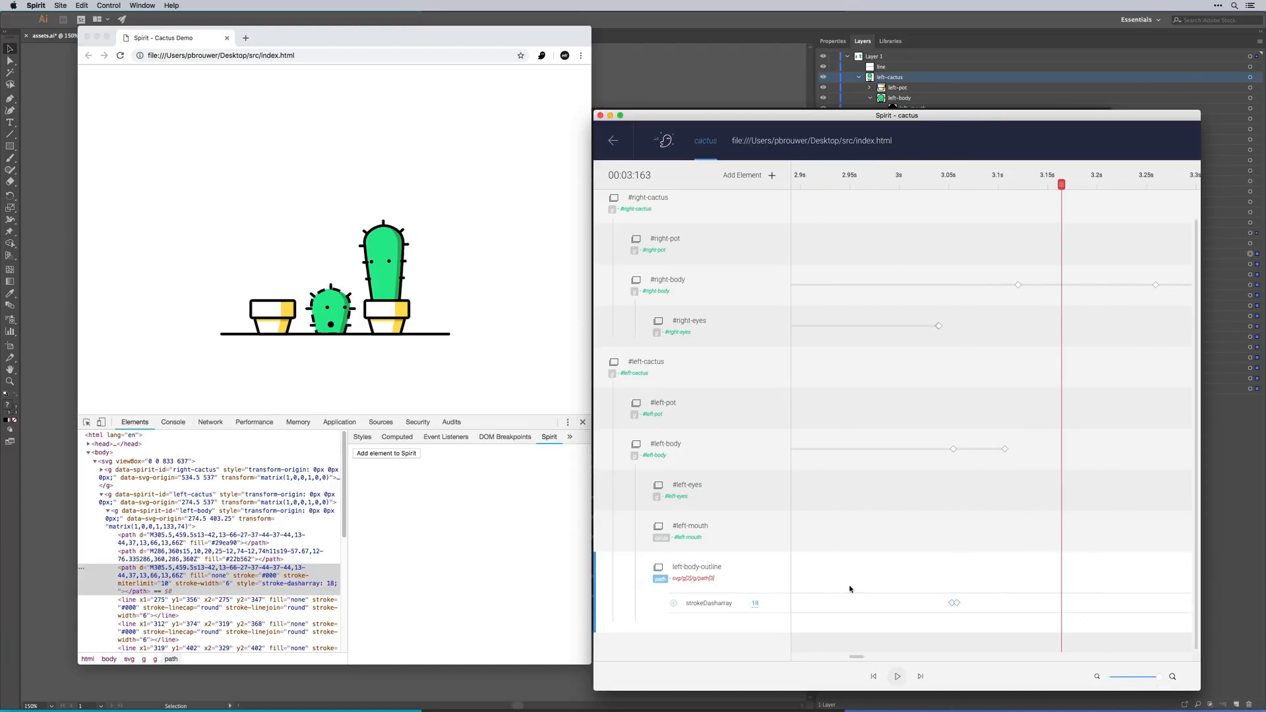
- Add a strokeDashoffset property to left-body-outline and key it at 0 for 3.053 s
left_click(776, 567)
mouse_move(818, 691)
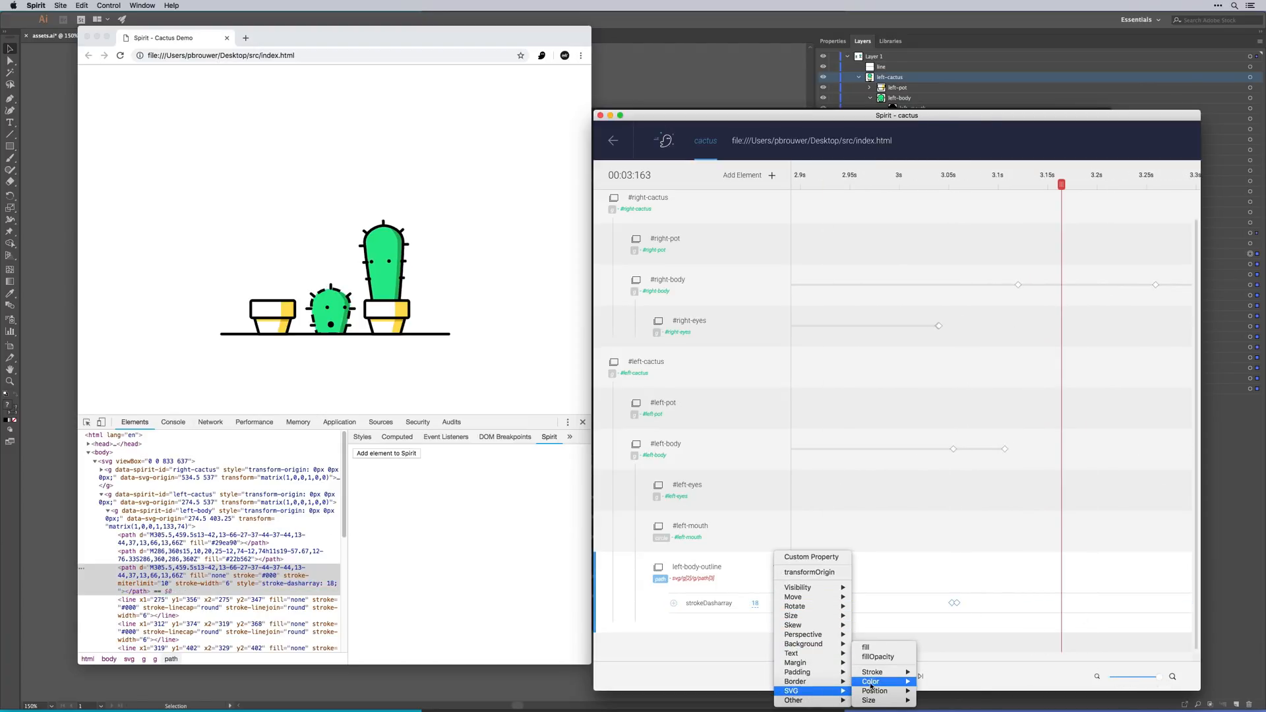
mouse_move(884, 673)
left_click(954, 691)
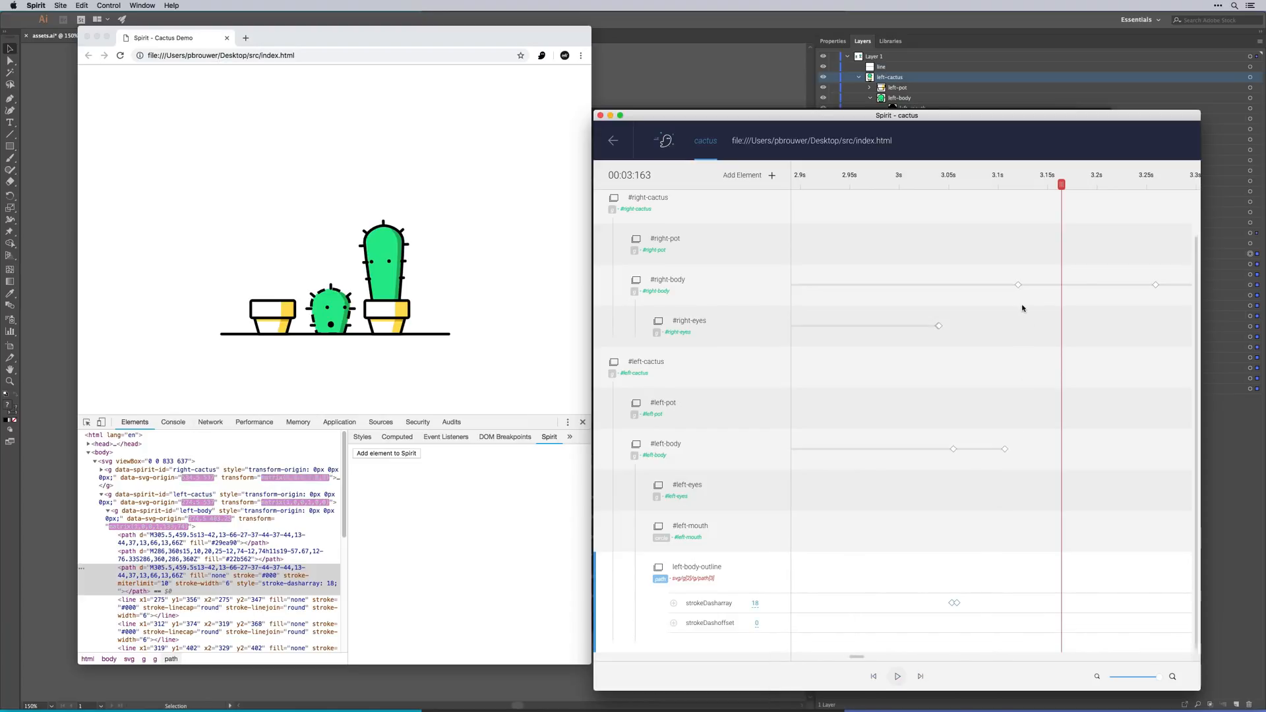
left_click(984, 183)
left_click_drag(985, 185, 951, 185)
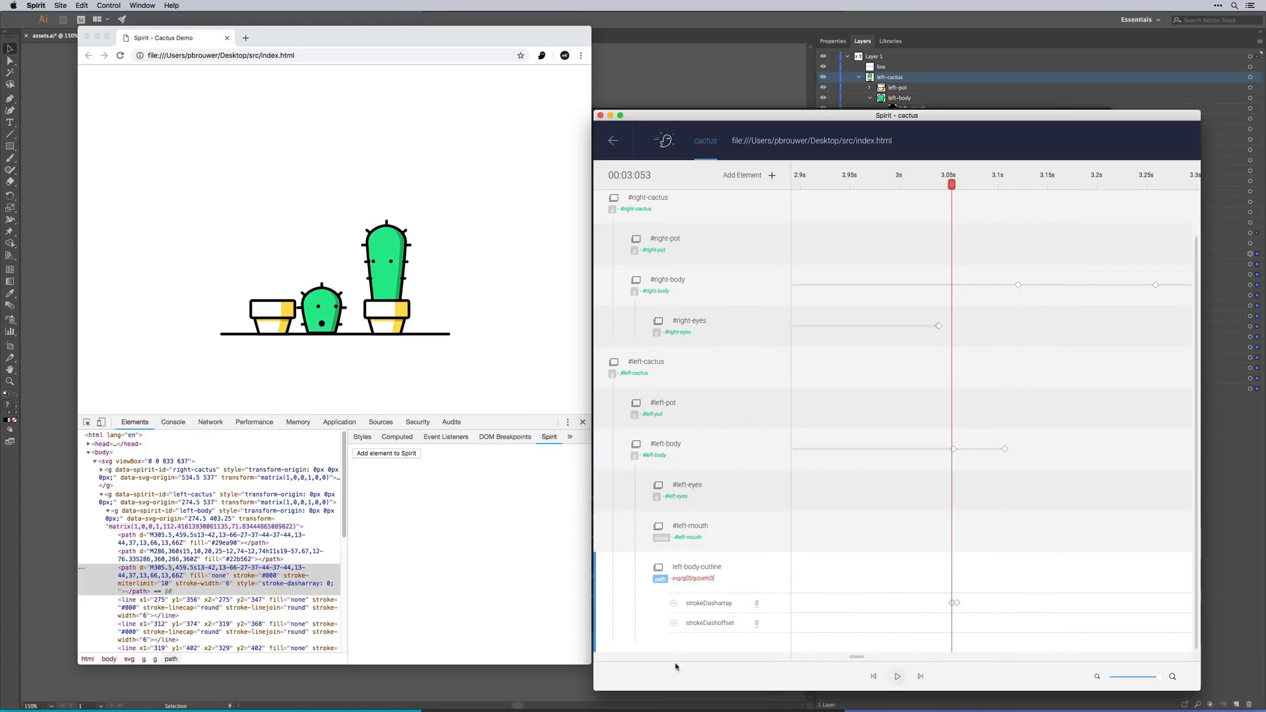
left_click(673, 623)
- Add a second strokeDashoffset keyframe of 108px to the outline, ease it with Power3.easeInOut, and preview the animation
left_click(960, 179)
left_click_drag(961, 189, 1026, 209)
mouse_move(750, 624)
left_mouse_down()
mouse_move(747, 645)
mouse_move(746, 613)
left_mouse_up()
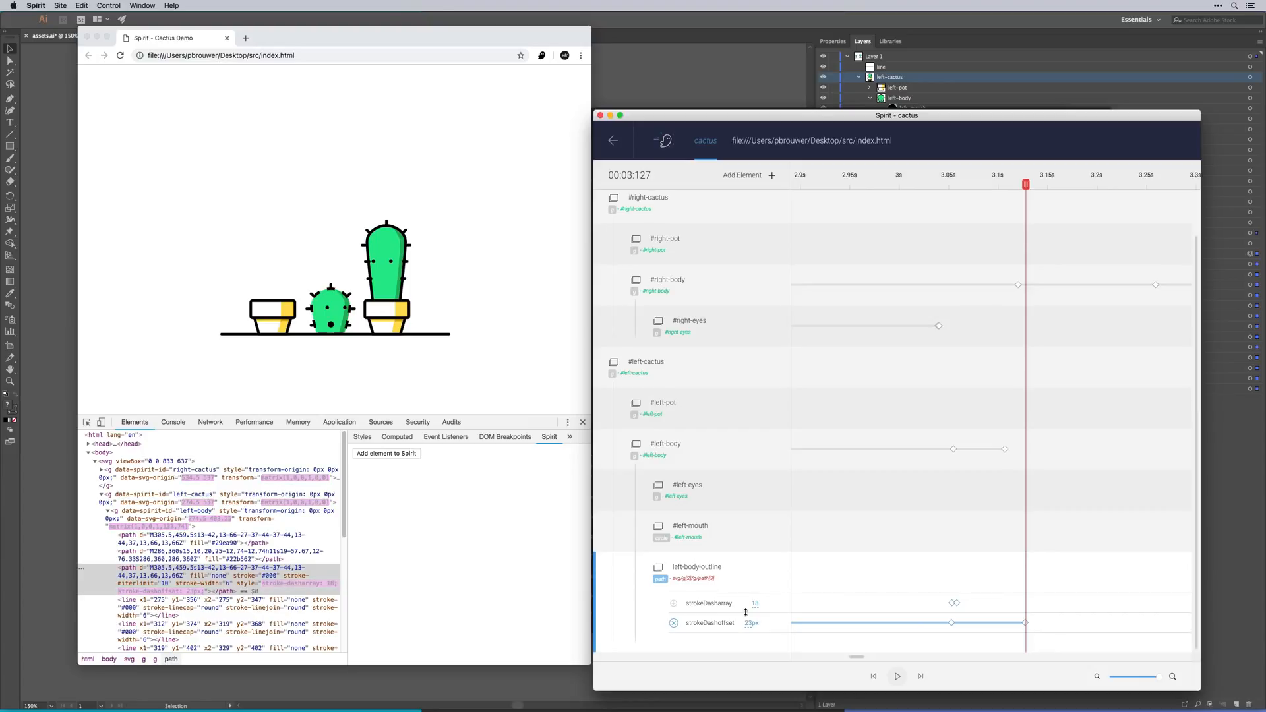
mouse_move(1026, 184)
left_mouse_down()
mouse_move(950, 186)
mouse_move(1043, 191)
left_mouse_up()
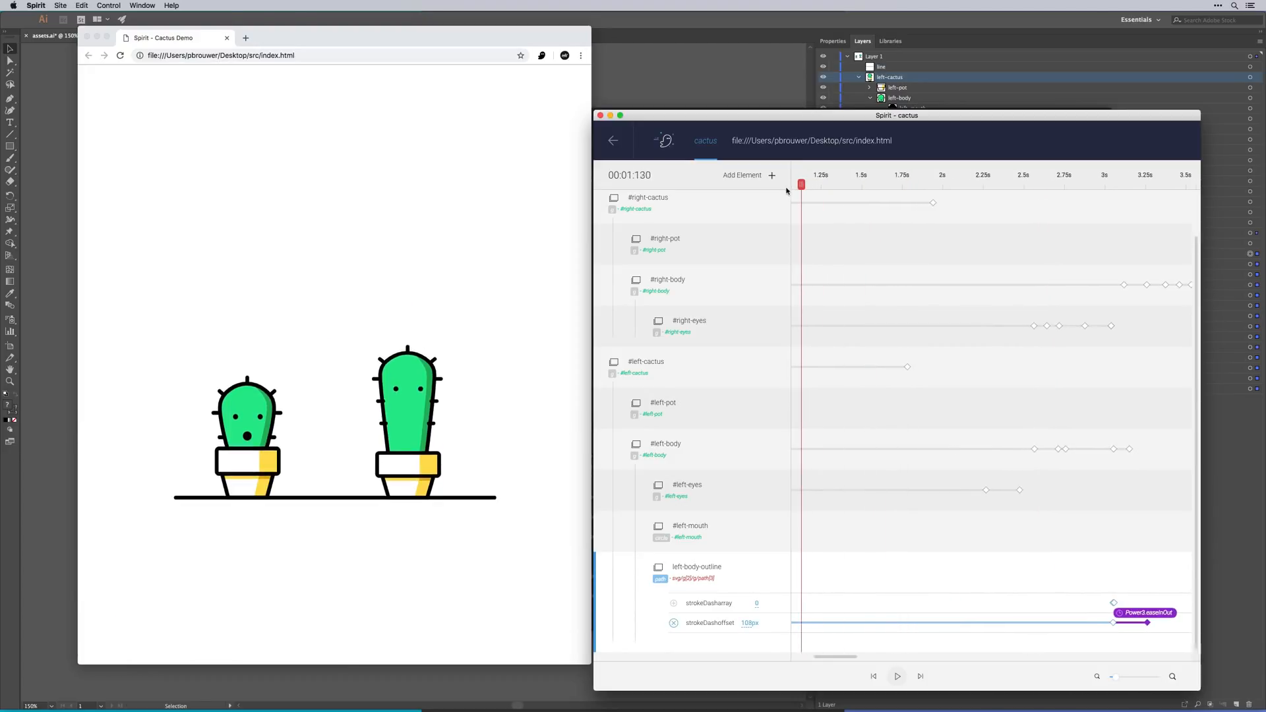
key("space")
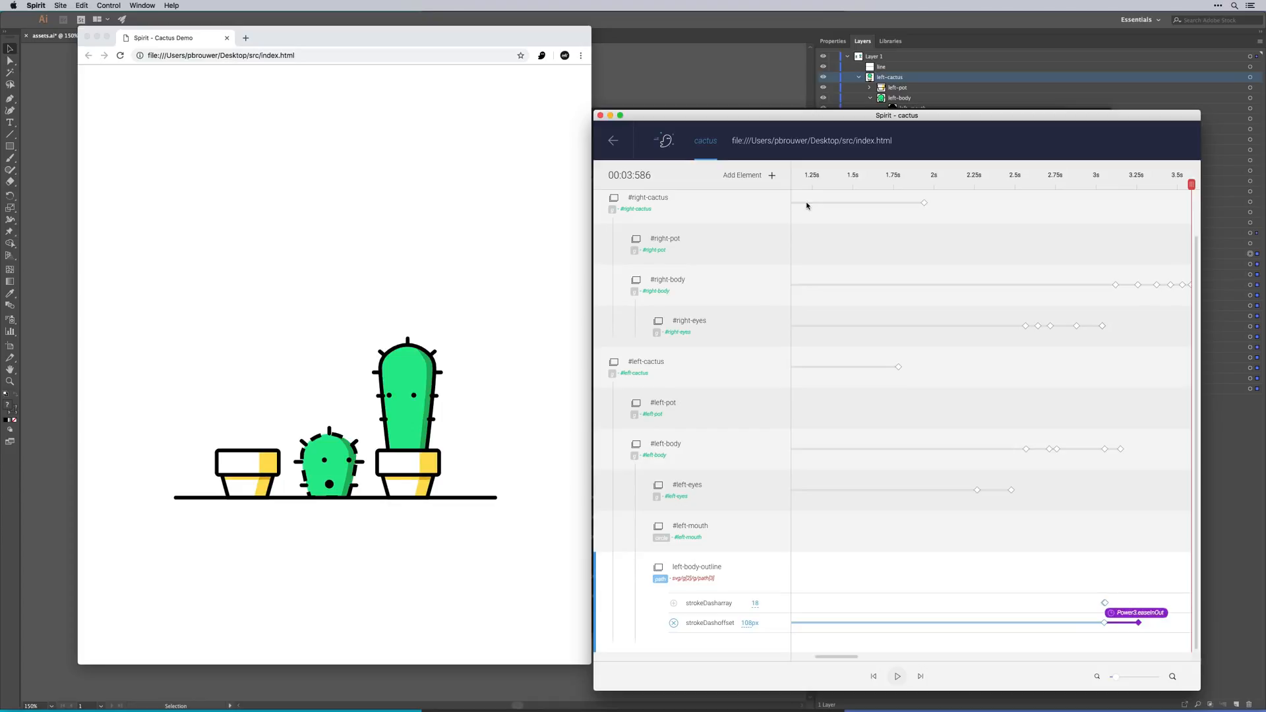
- Return to the group overview and save the cactus animation as cactus.json in the src folder
left_click(614, 141)
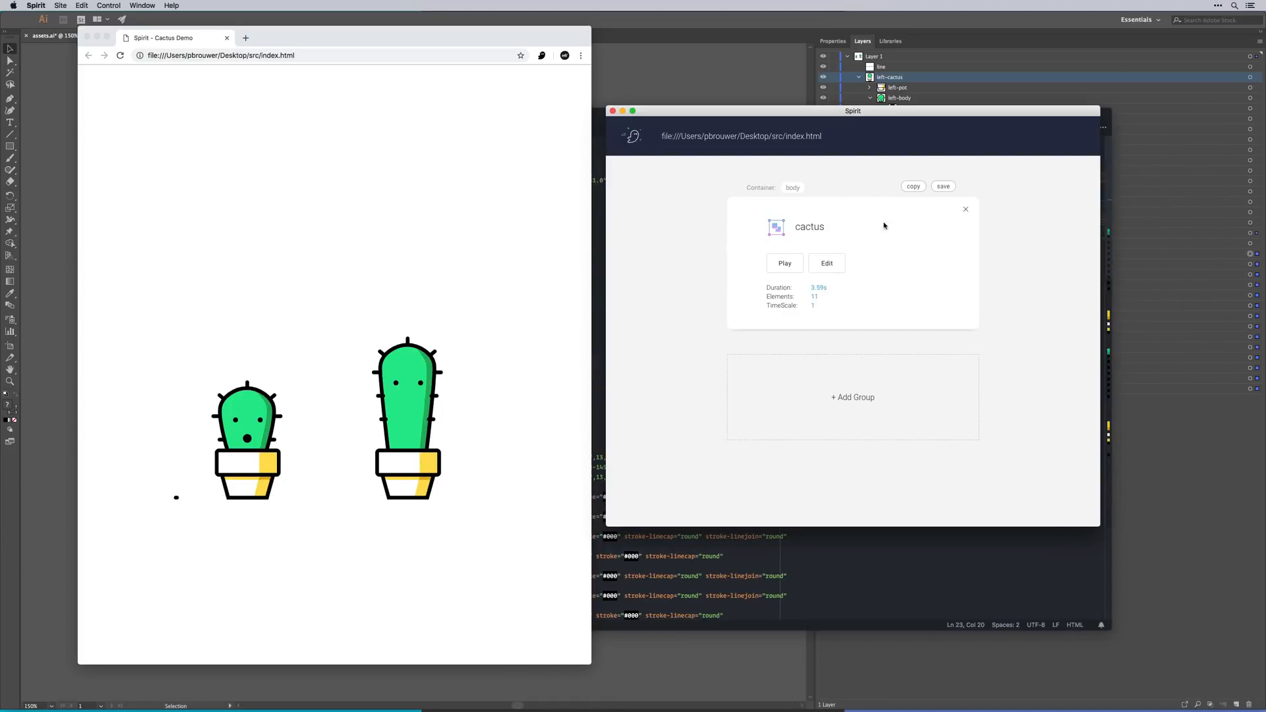
left_click(944, 187)
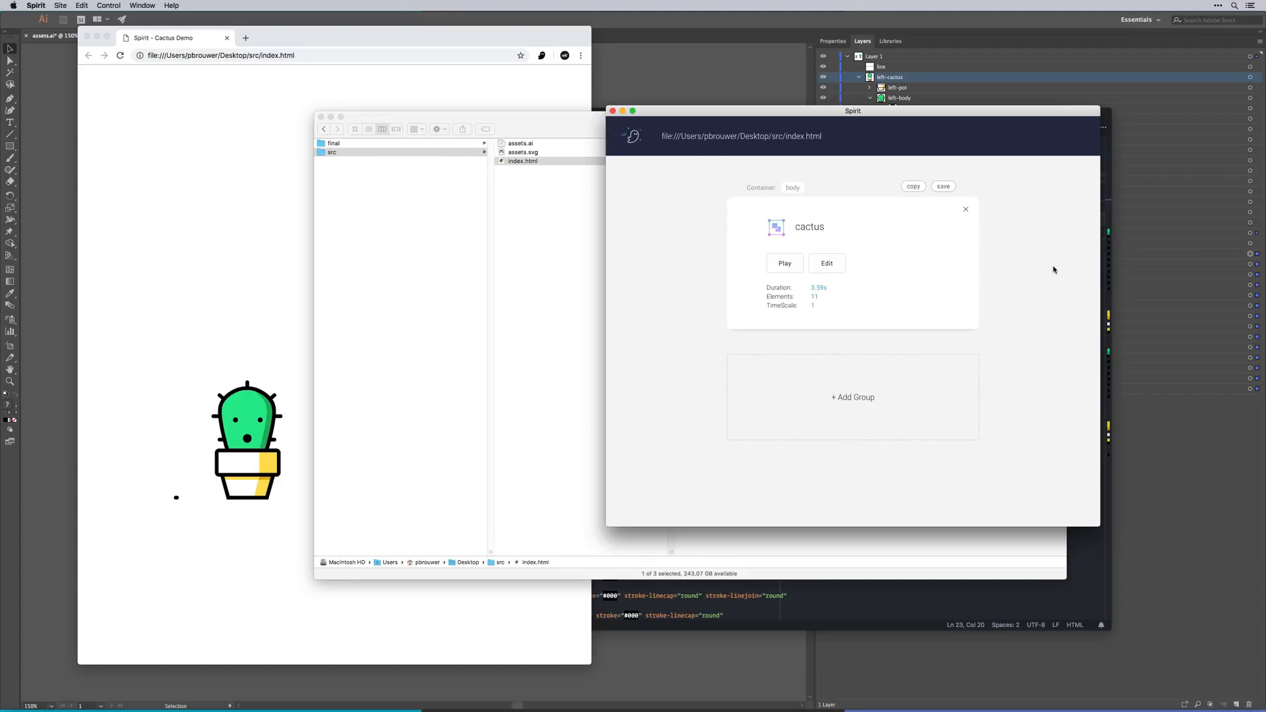
left_click(944, 187)
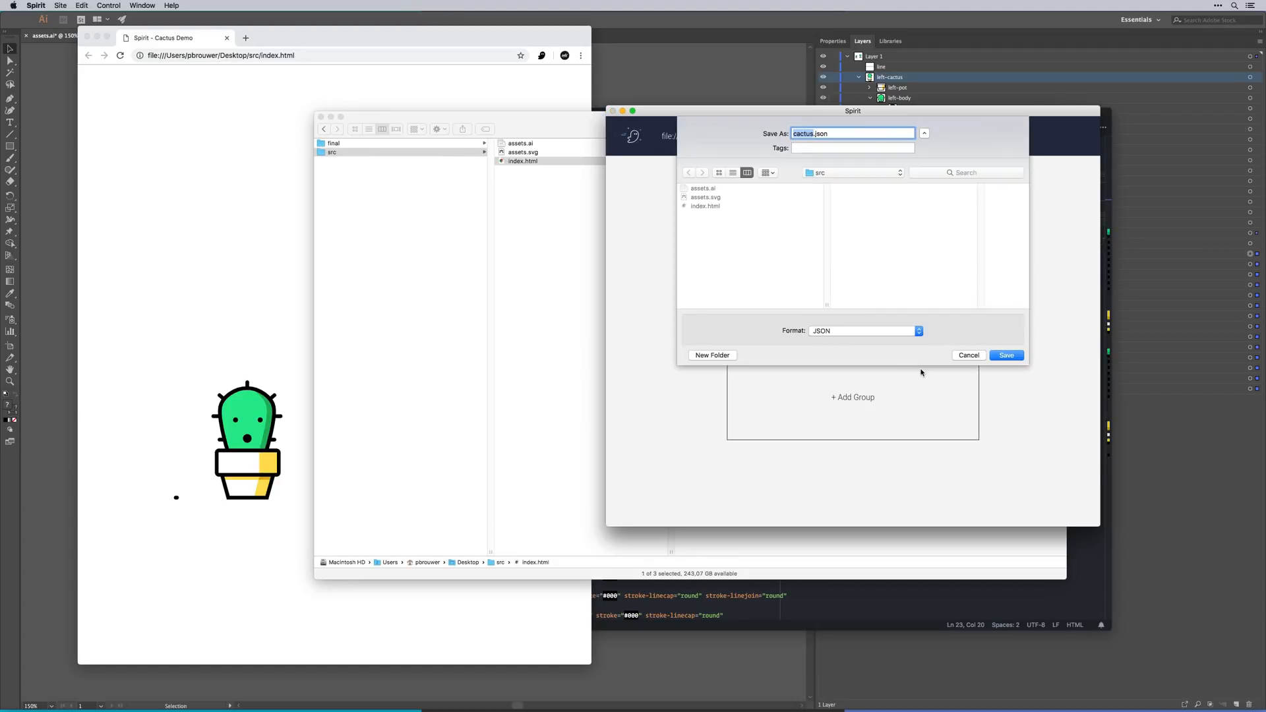
left_click(1007, 355)
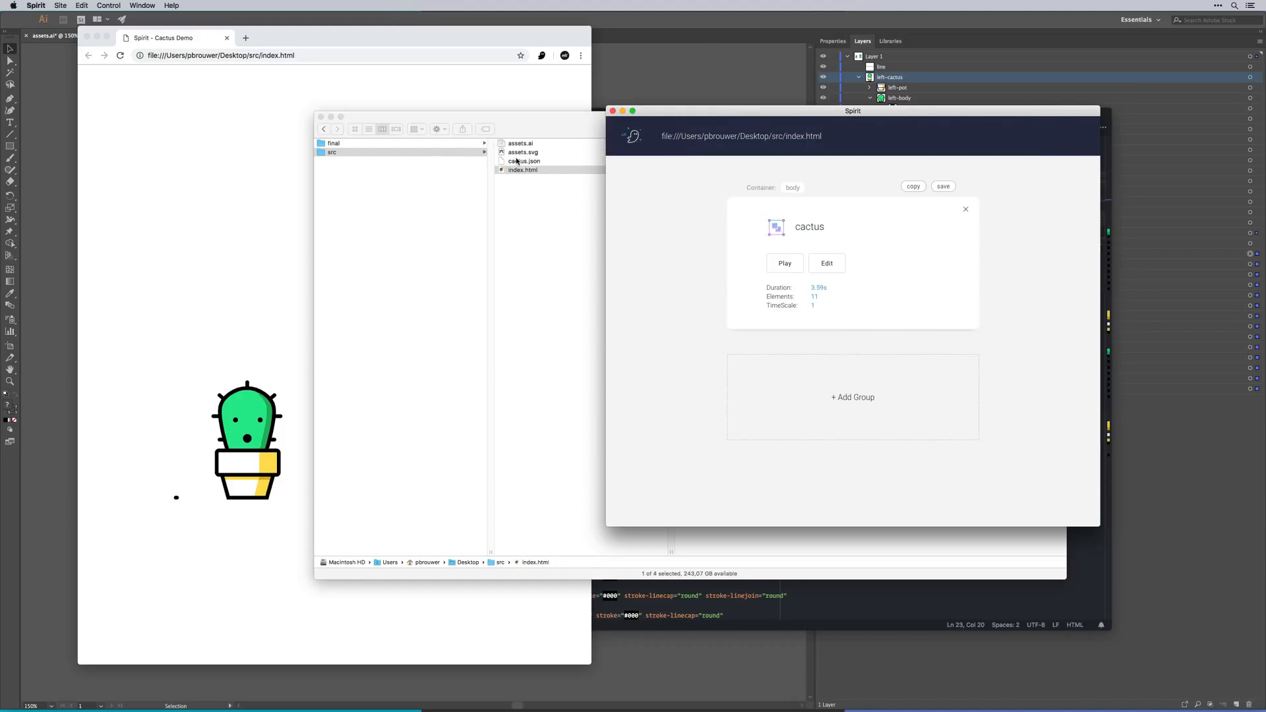
- Switch to Finder and examine the contents of cactus.json in the src folder
left_click(518, 161)
left_click(517, 161)
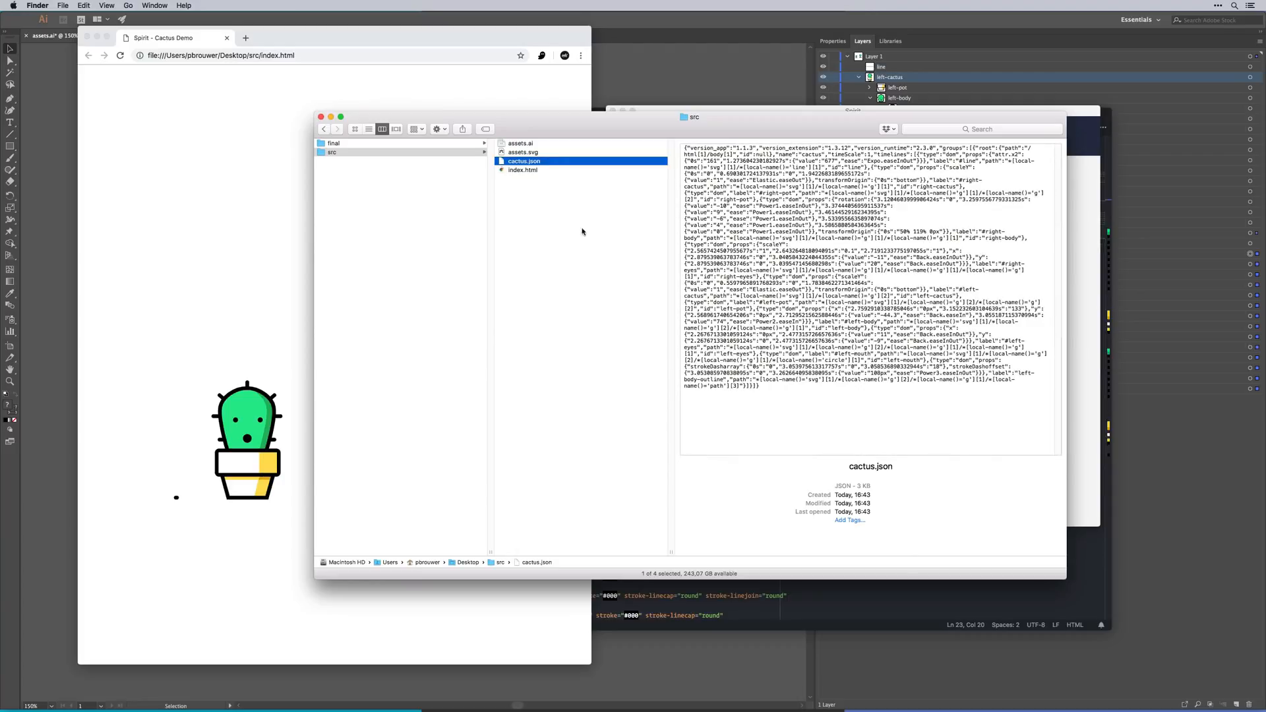
left_click(567, 267)
- Switch back to Spirit, play the cactus group from the overview, and quit the app
left_click(1077, 362)
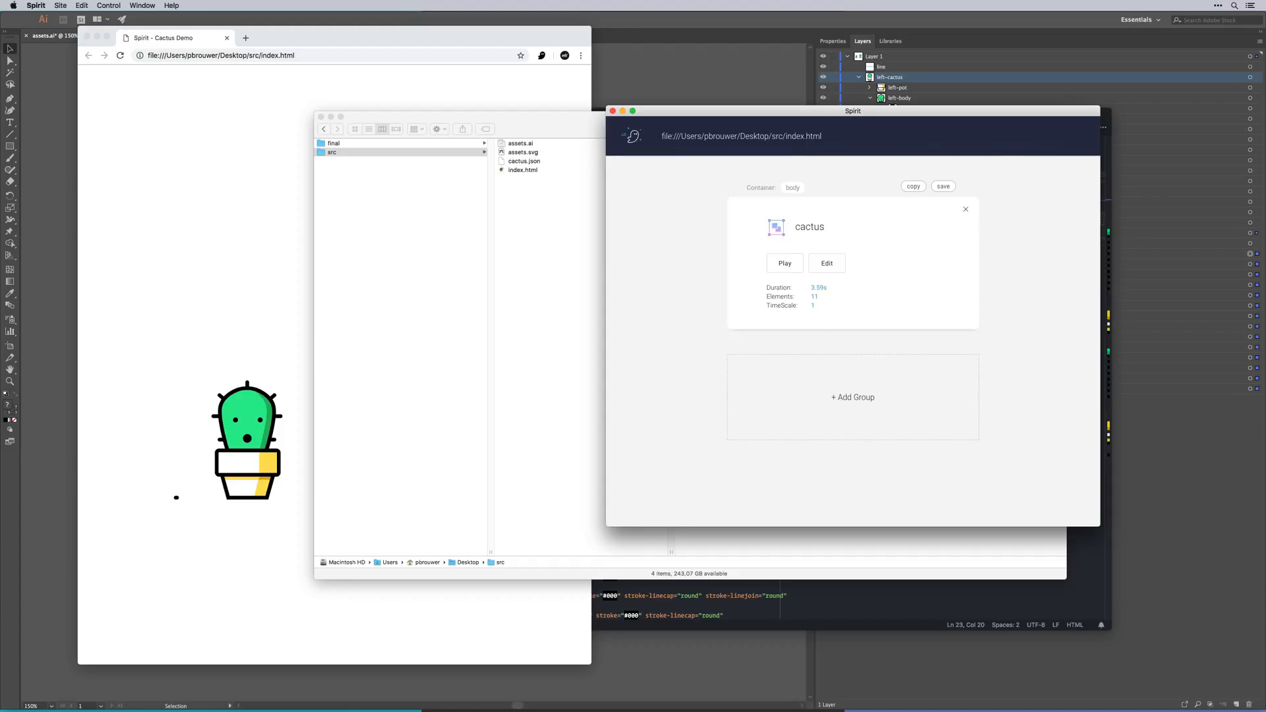
left_click(785, 263)
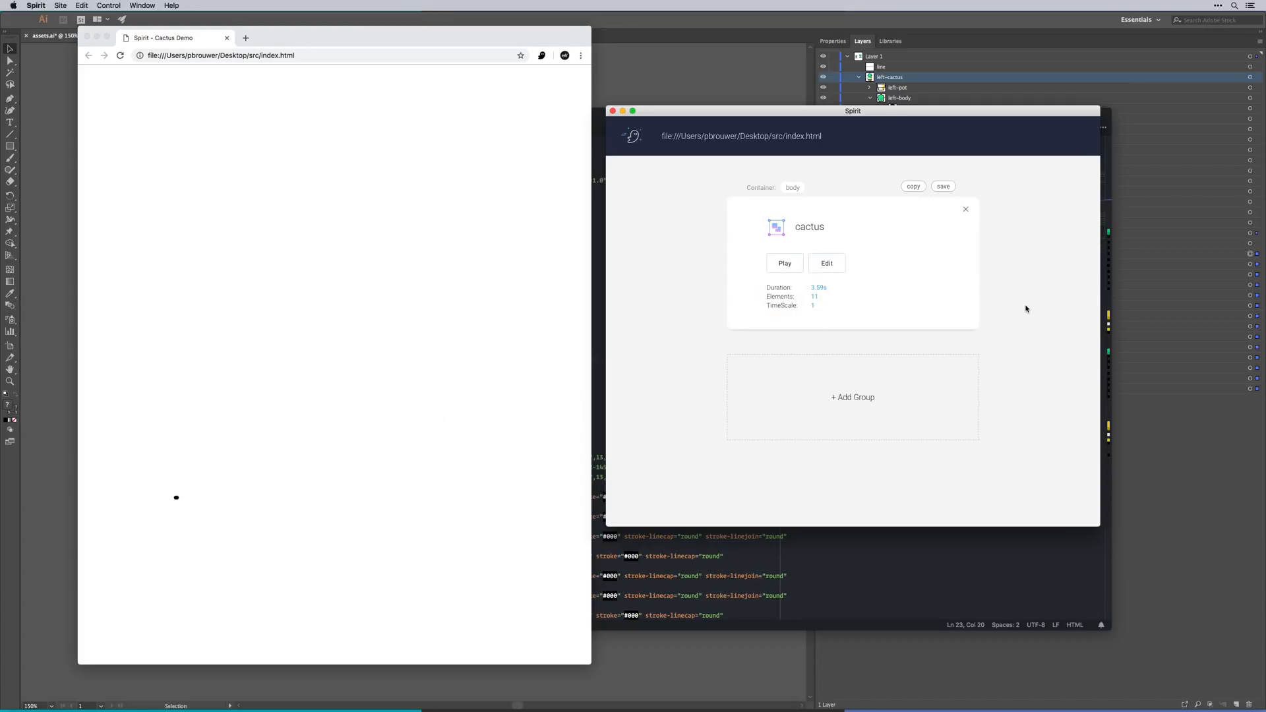
key("super+q")
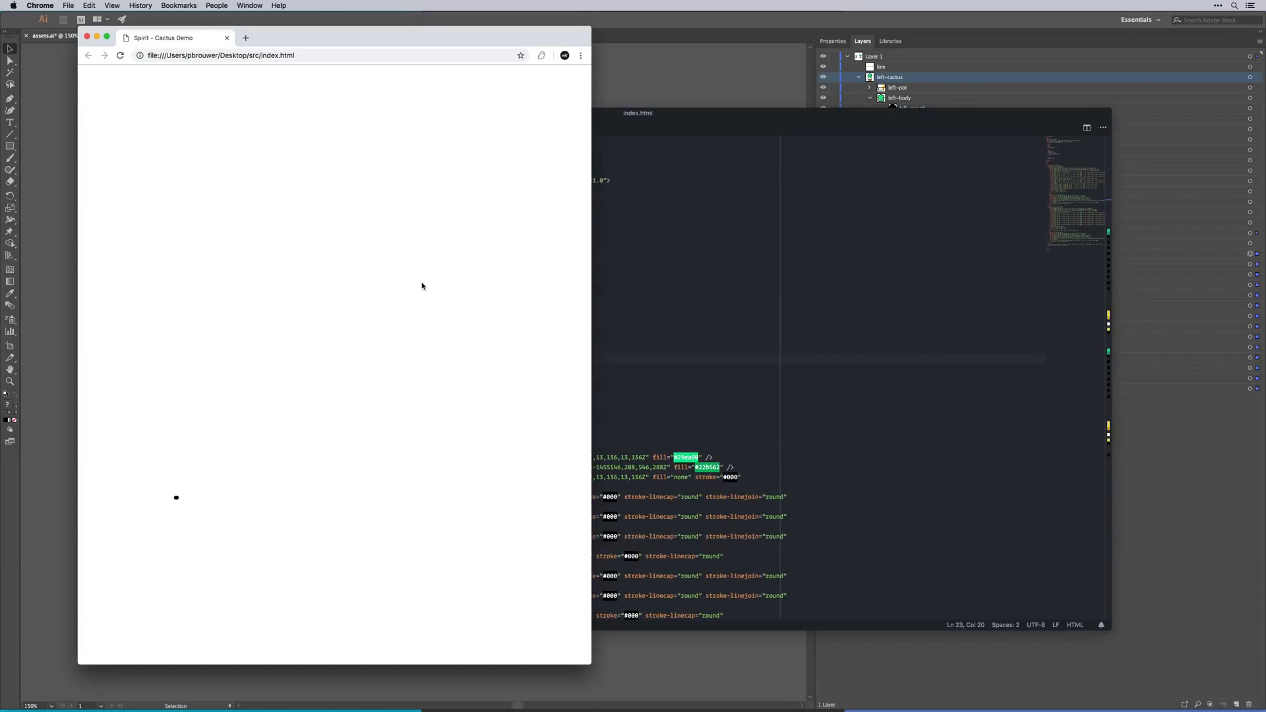
- Open spiritapp.io/getstarted in a new browser tab and copy the Spirit runtime script tag from the Use in Production section
key("super+t")
type("spiritapp.io/getstarted")
key("Return")
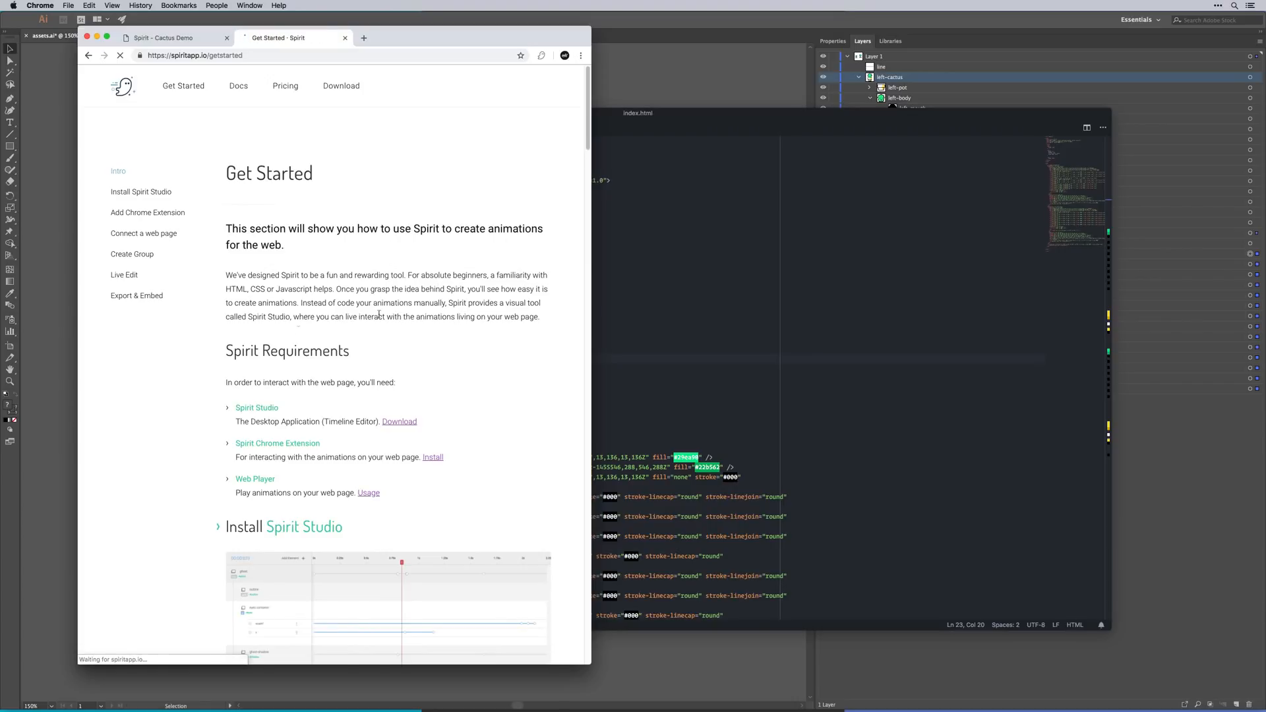
scroll(328, 349, "down", 20)
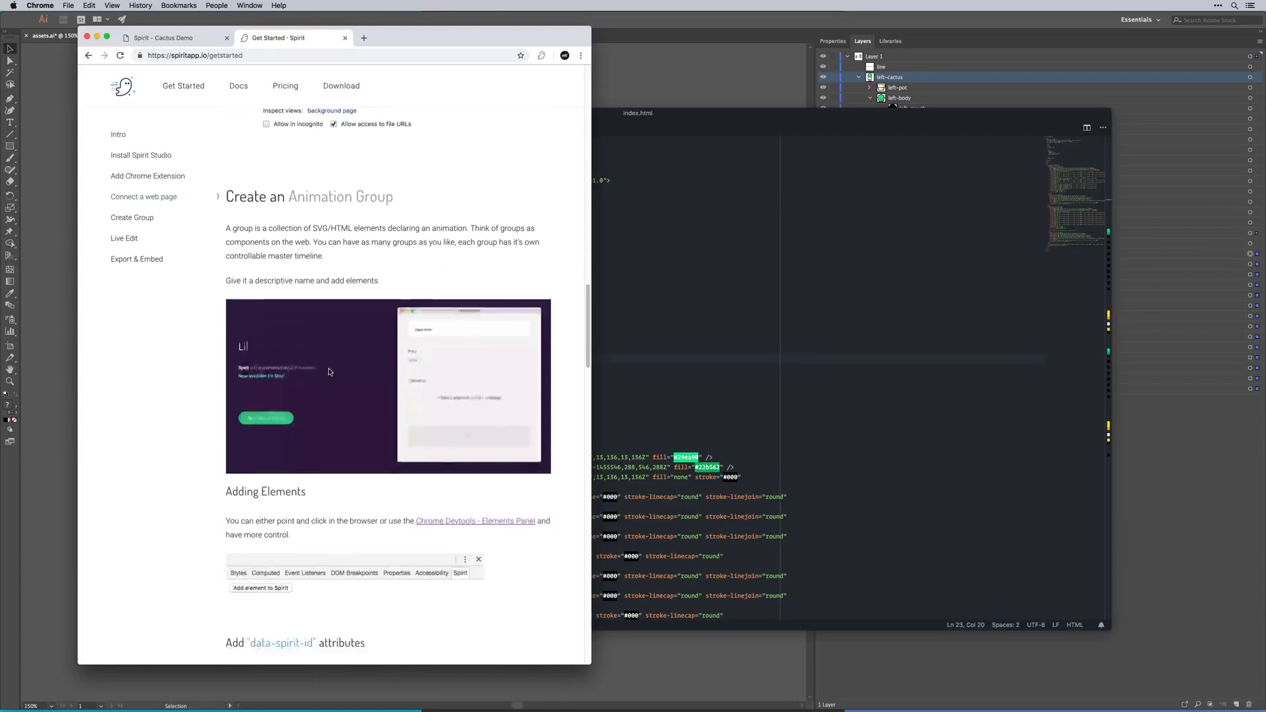
scroll(369, 408, "down", 4)
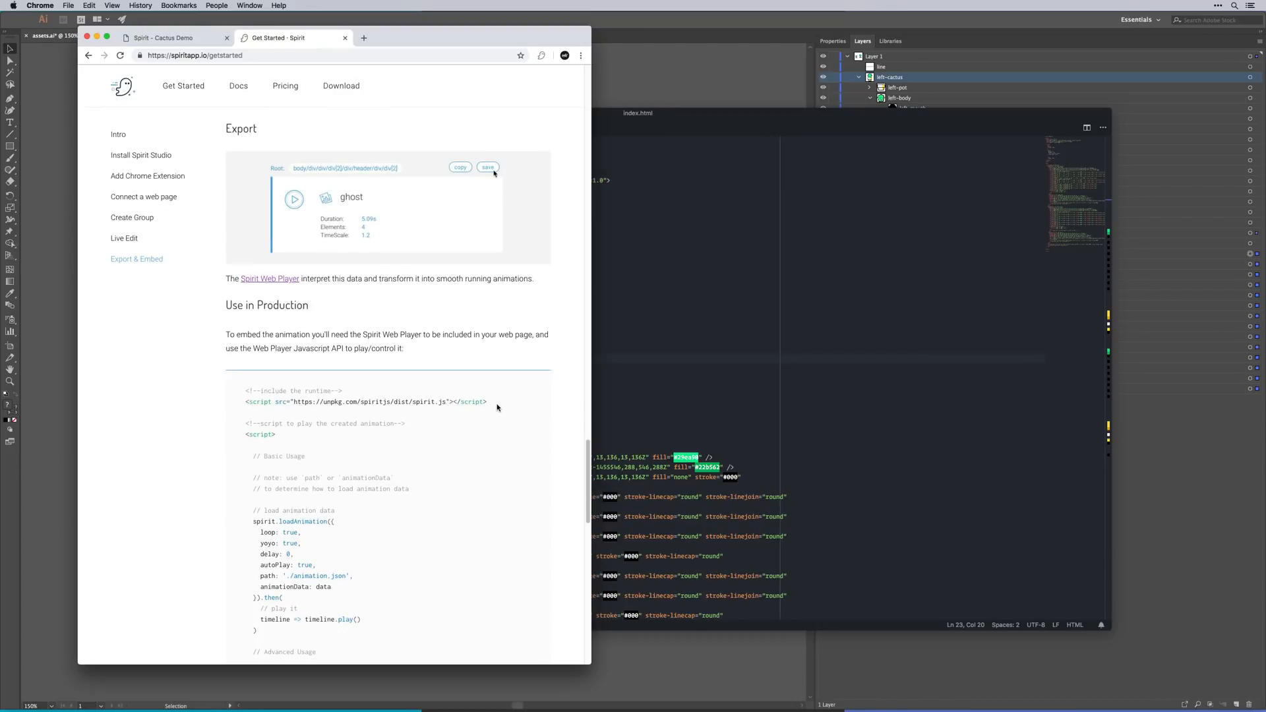
left_click_drag(498, 407, 244, 404)
key("super+c")
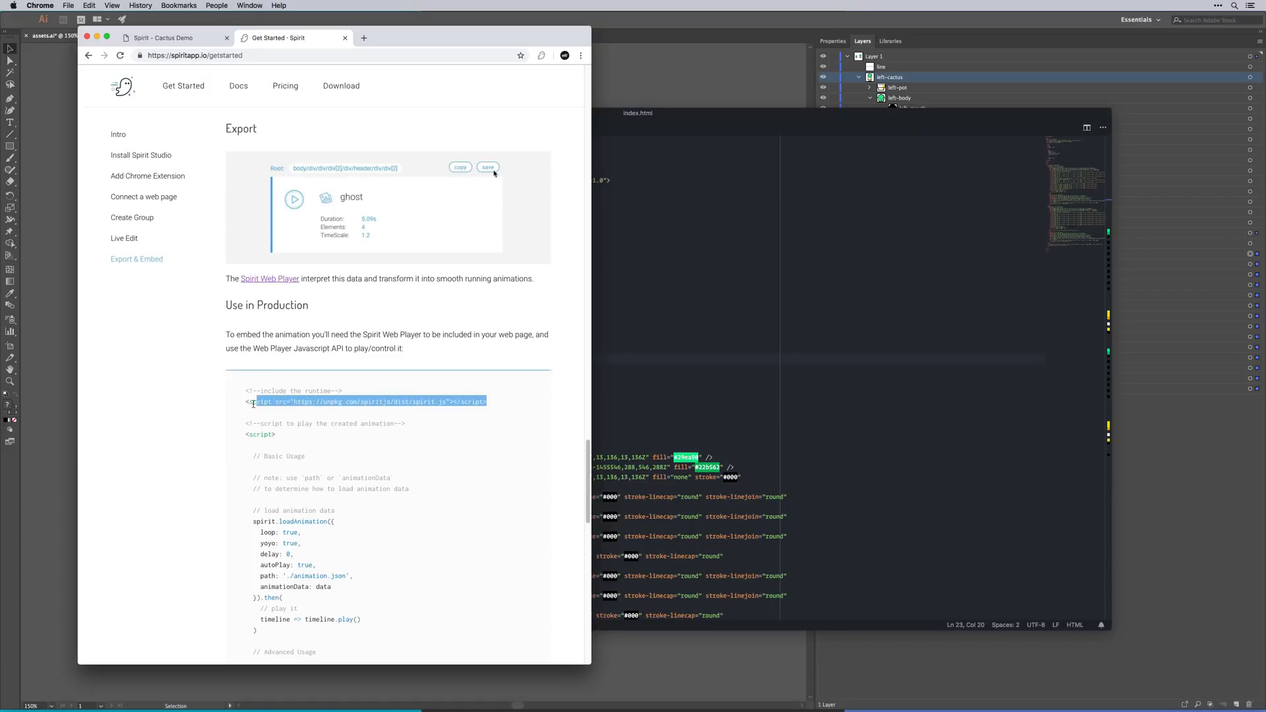
- Switch to Code and paste the Spirit runtime script tag below the closing svg tag in index.html
left_click(724, 477)
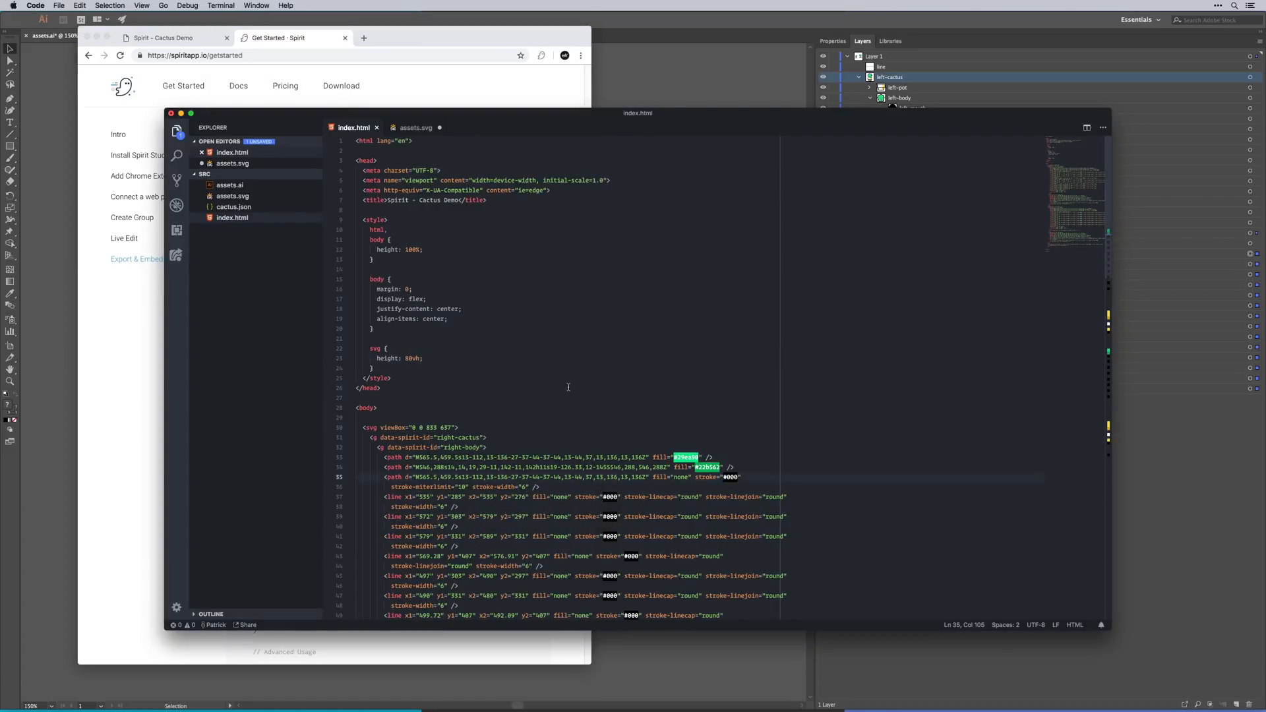
scroll(572, 395, "down", 20)
left_click(406, 547)
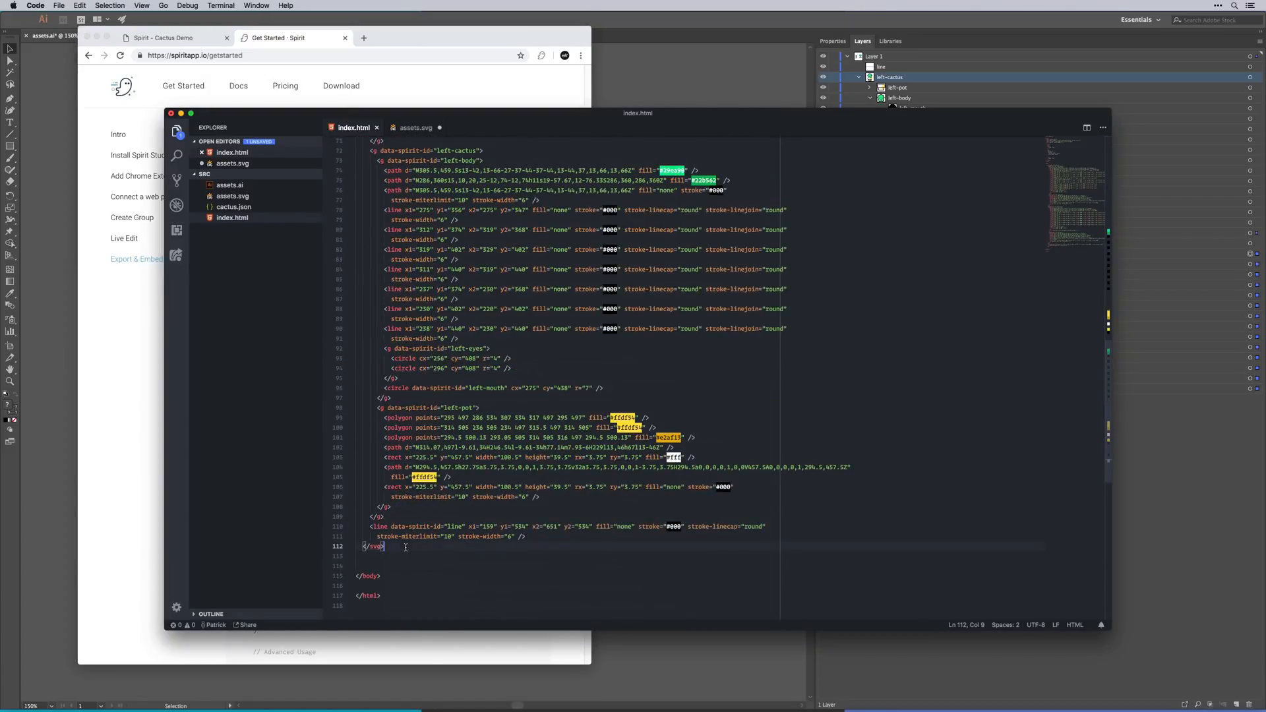
key("Return")
key("Return")
key("Return")
key("super+v")
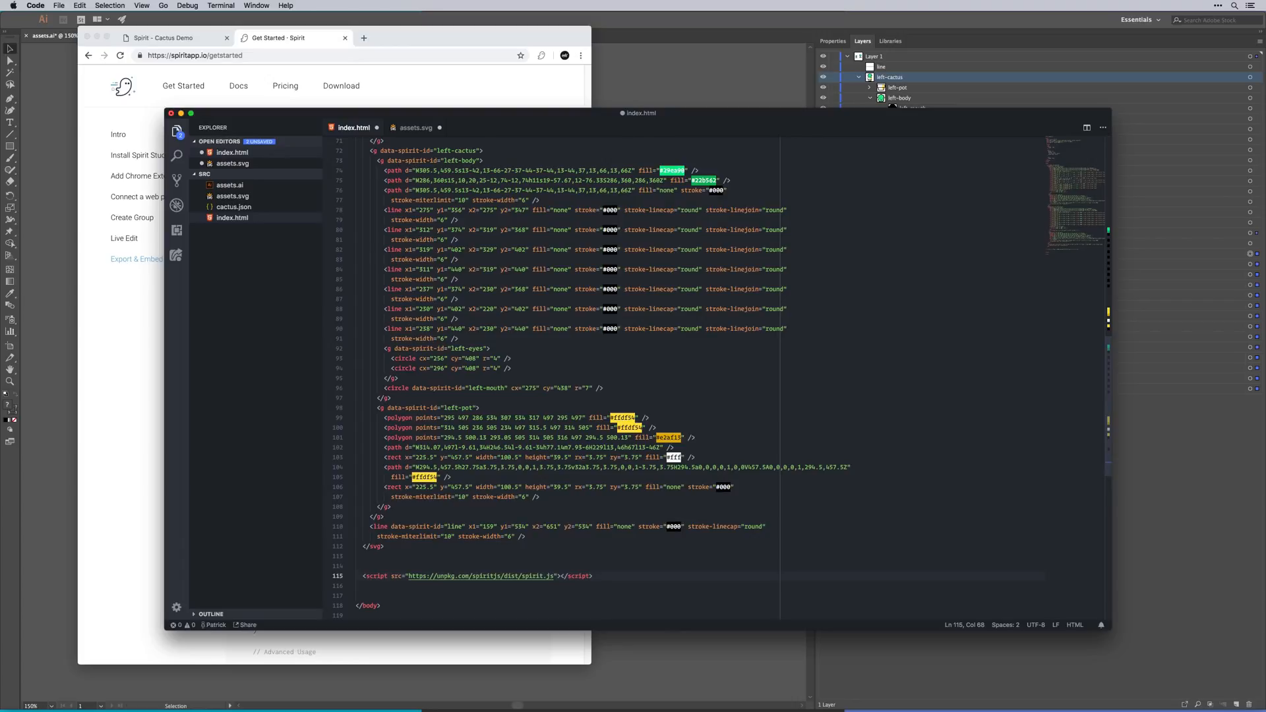
- Add an empty script block with blank lines inside directly beneath the Spirit runtime script tag
key("Return")
type("script")
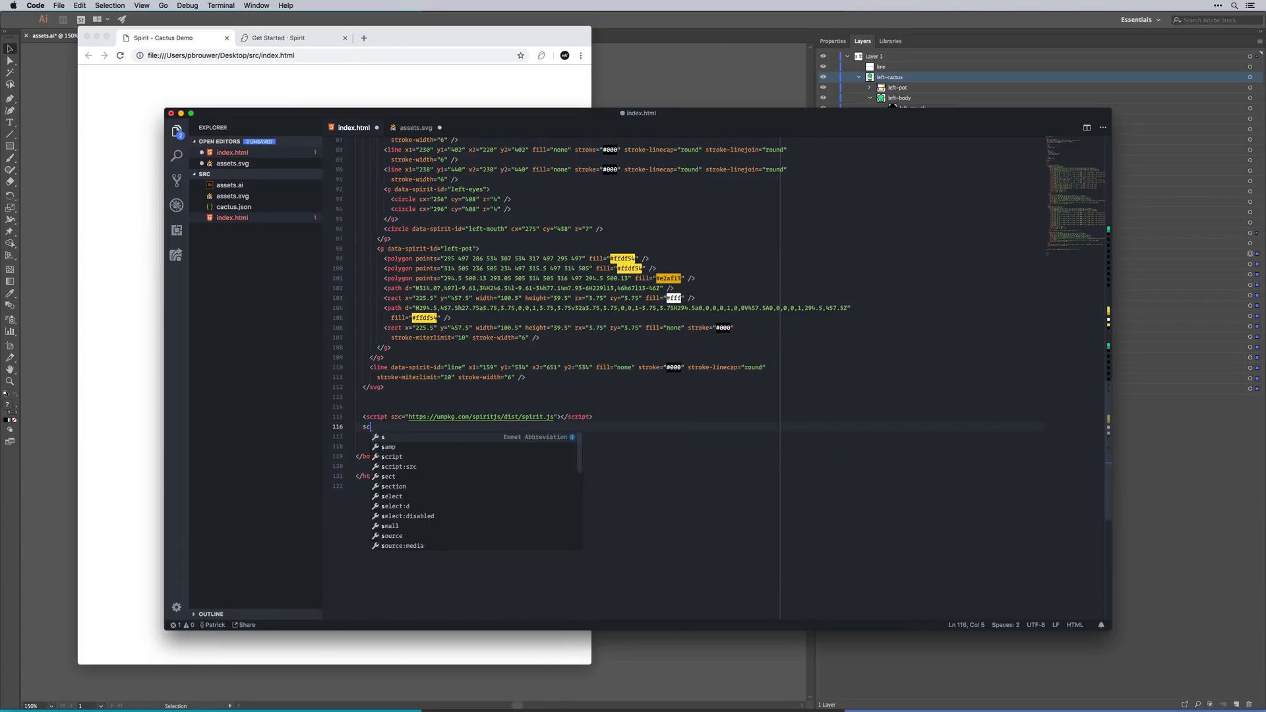
key("Tab")
key("Return")
key("Return")
key("Up")
key("Return")
key("Return")
key("Up")
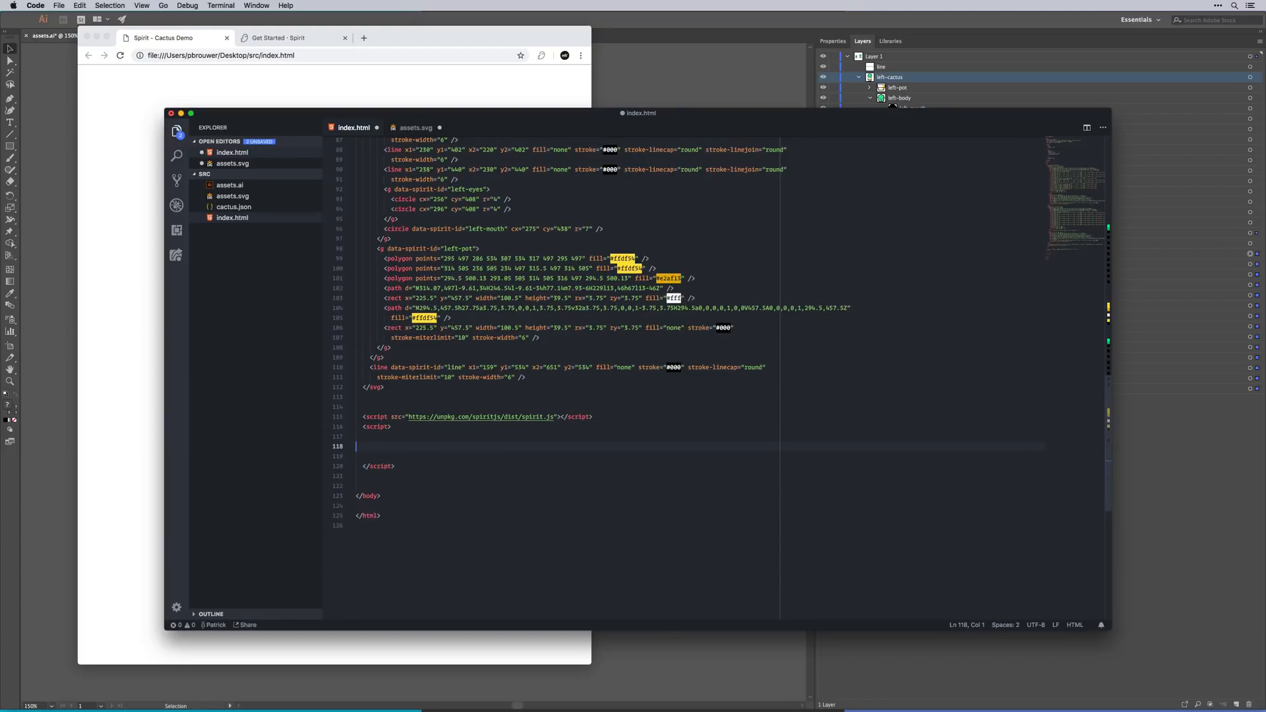
- Write a spirit.loadAnimation({}) call inside the script block and start its animationData property
key("Tab")
key("Tab")
type("sp")
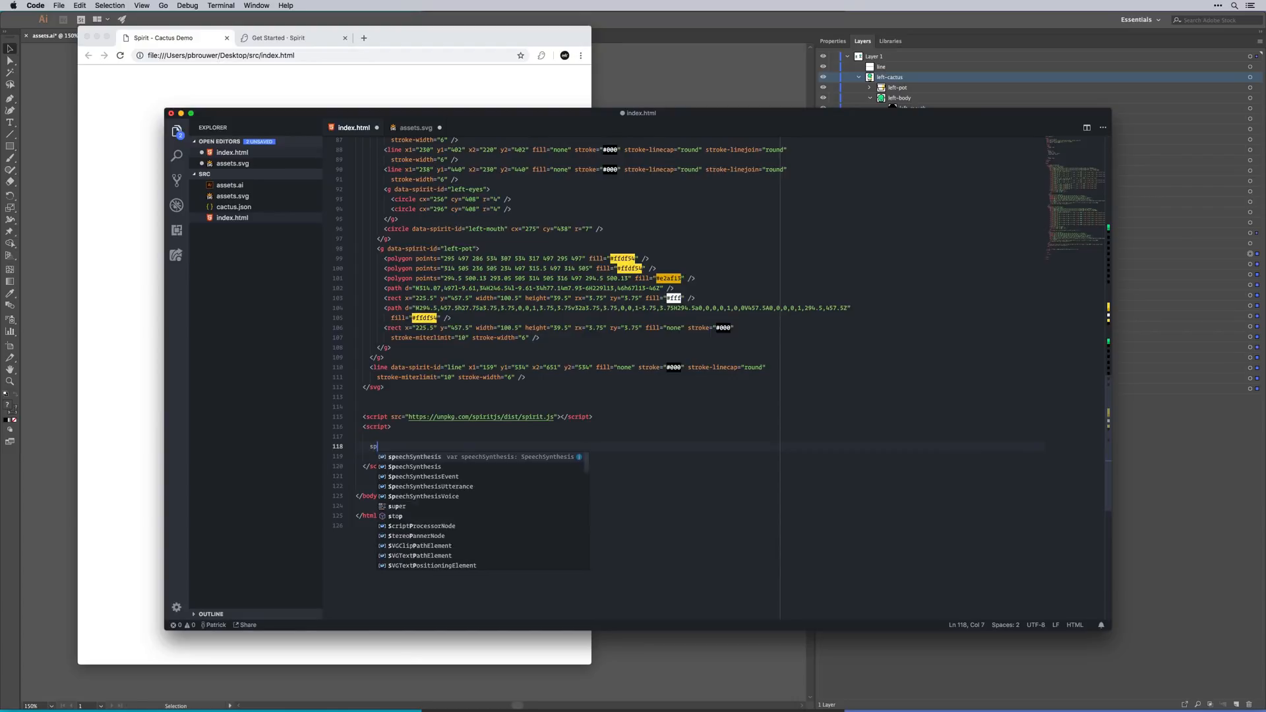
type("irit.loadAnimati")
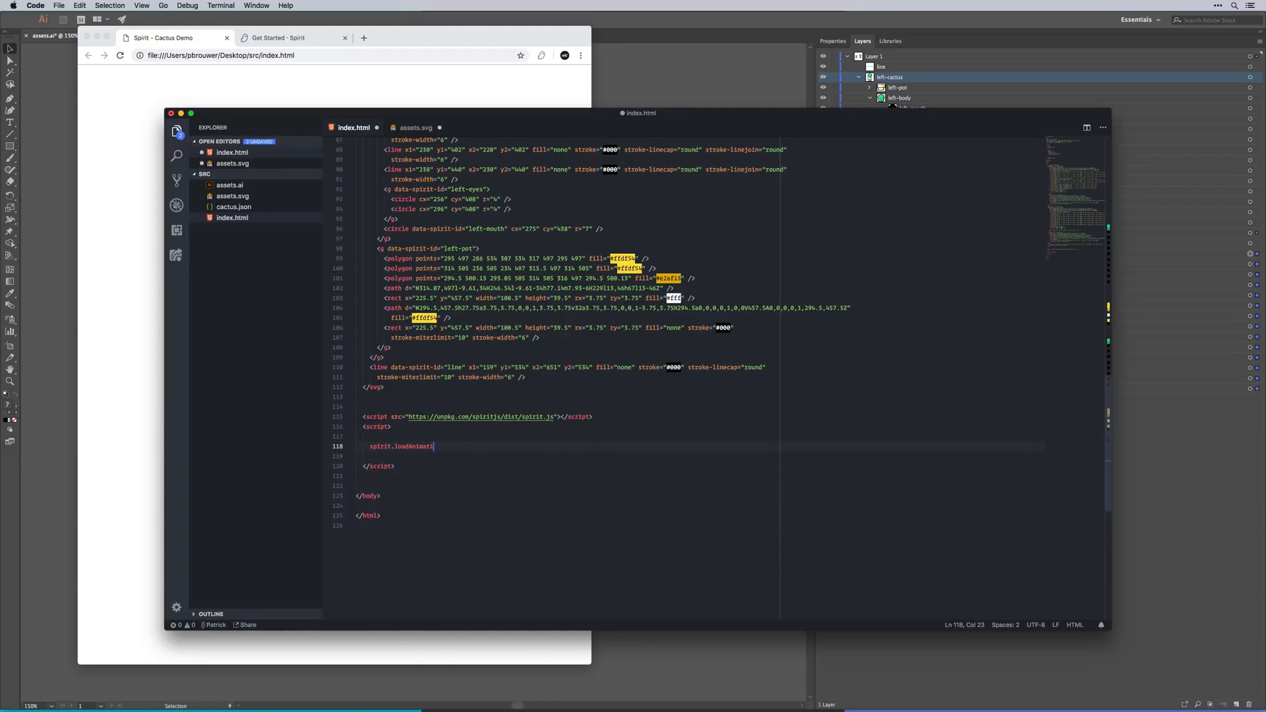
type("on(){")
key("Return")
type("pa")
key("BackSpace")
key("BackSpace")
type("ani")
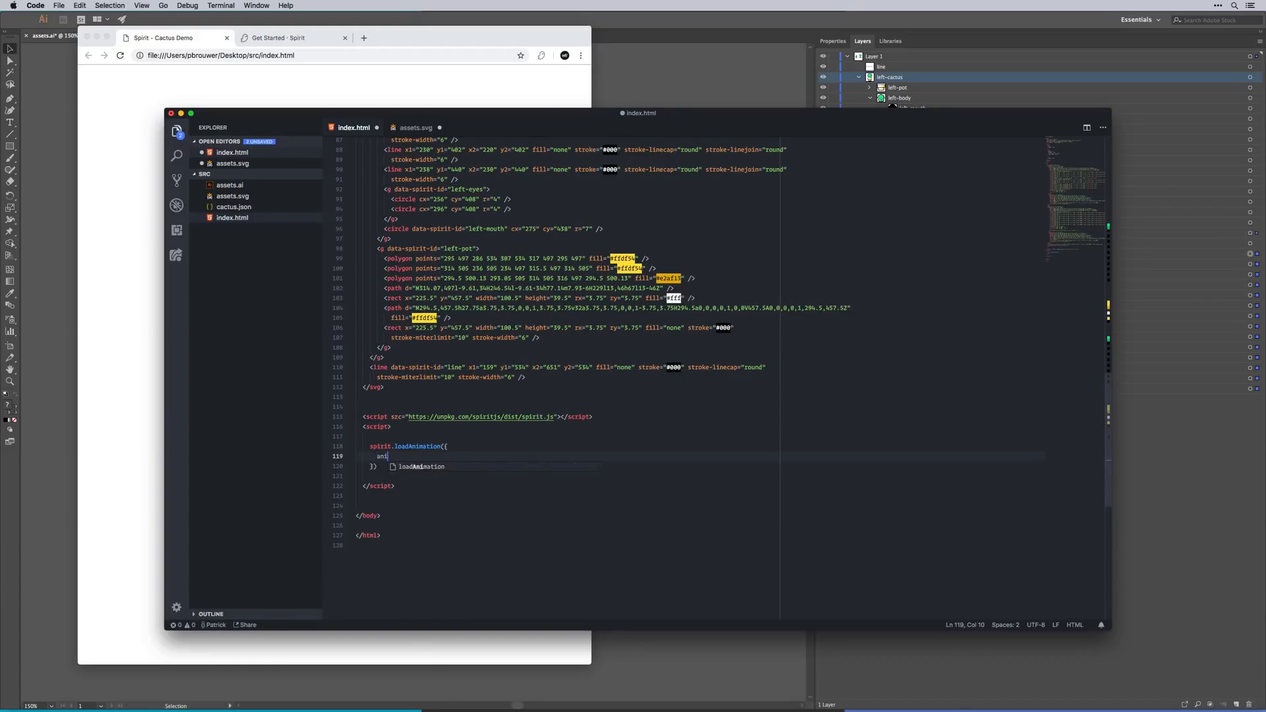
type("mationData:")
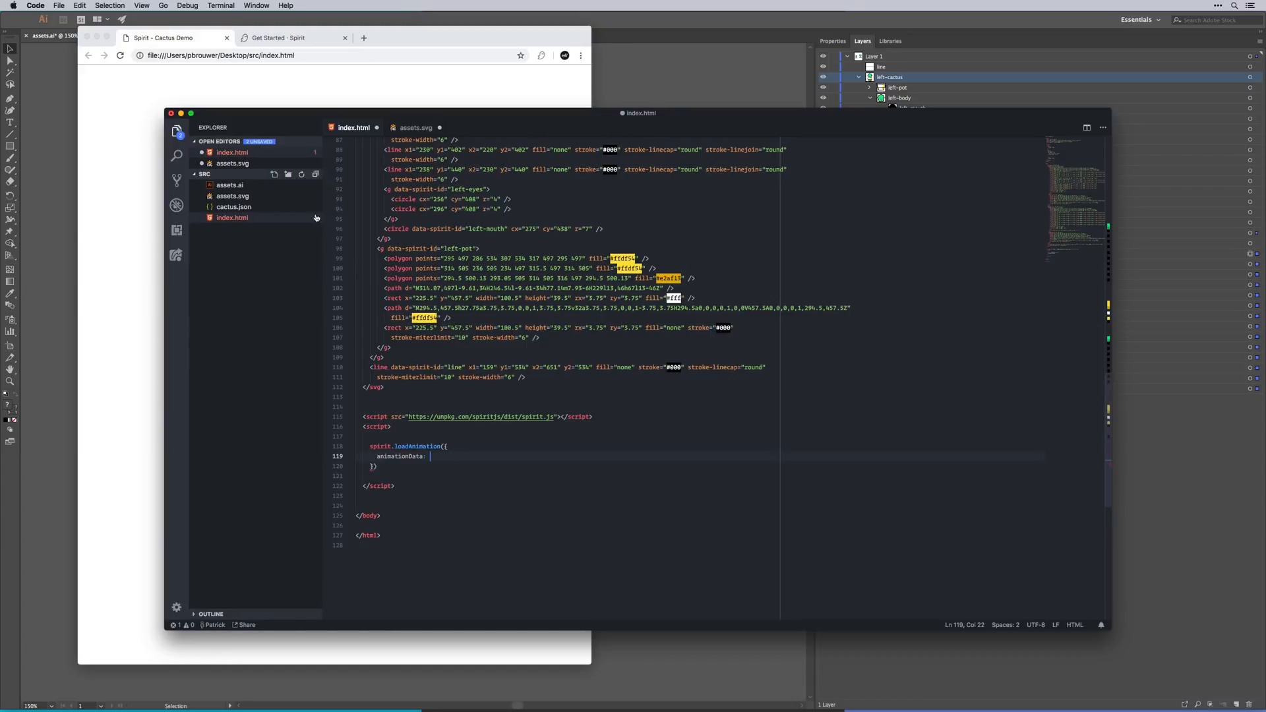
- Open cactus.json from the src folder and copy its entire contents
left_click(234, 206)
left_click(491, 189)
key("super+a")
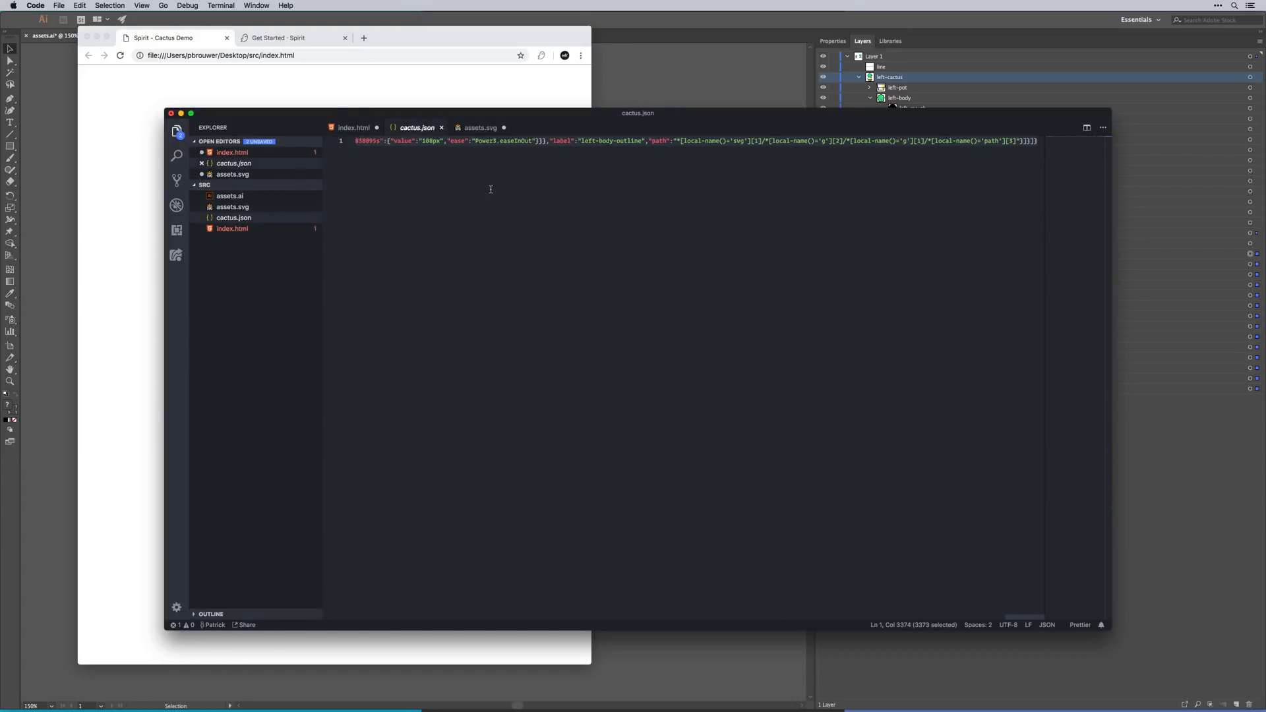
right_click(489, 145)
left_click(521, 194)
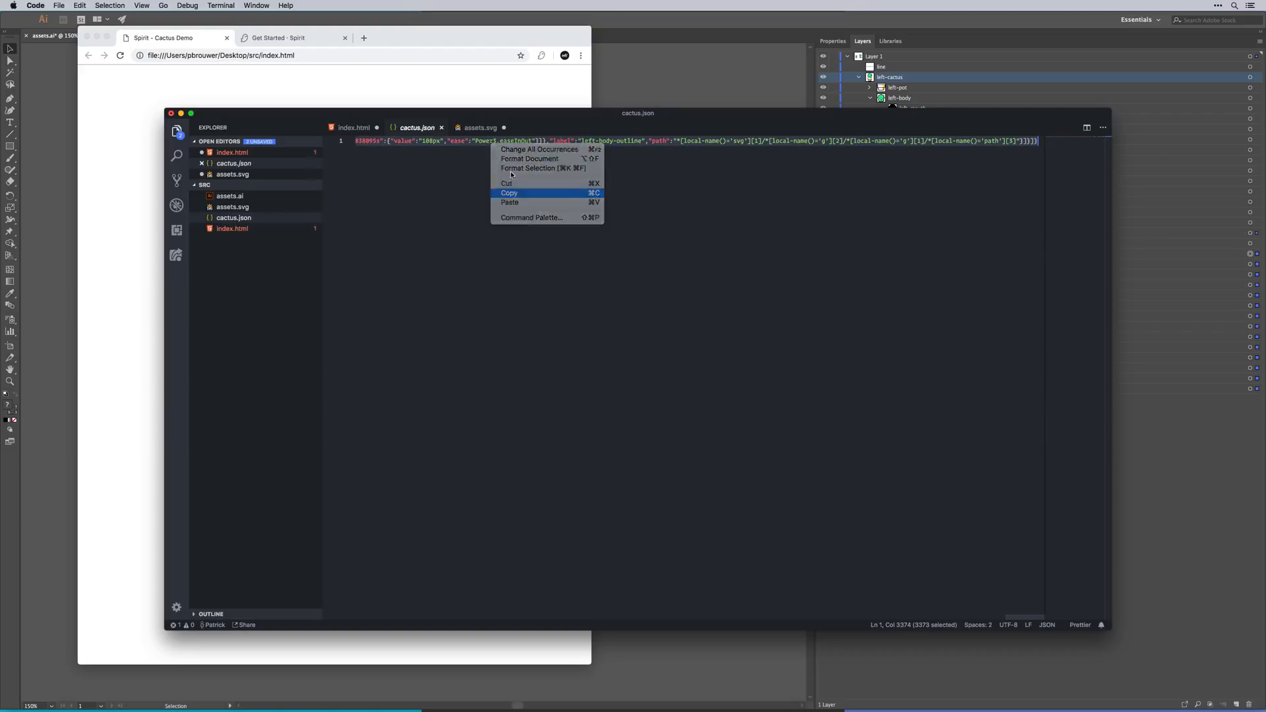
- Paste the copied JSON as the animationData value in index.html, save, and reload the cactus page in Chrome
left_click(349, 128)
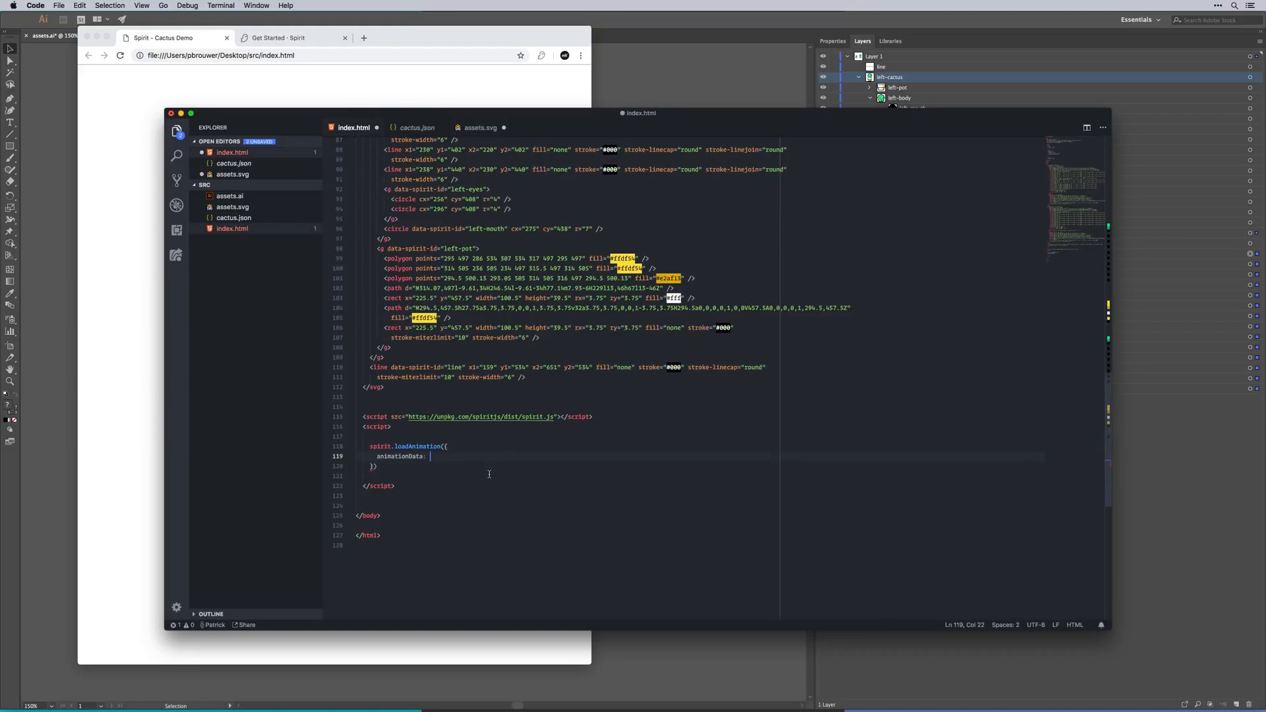
key("super+v")
key("super+s")
key("super+Left")
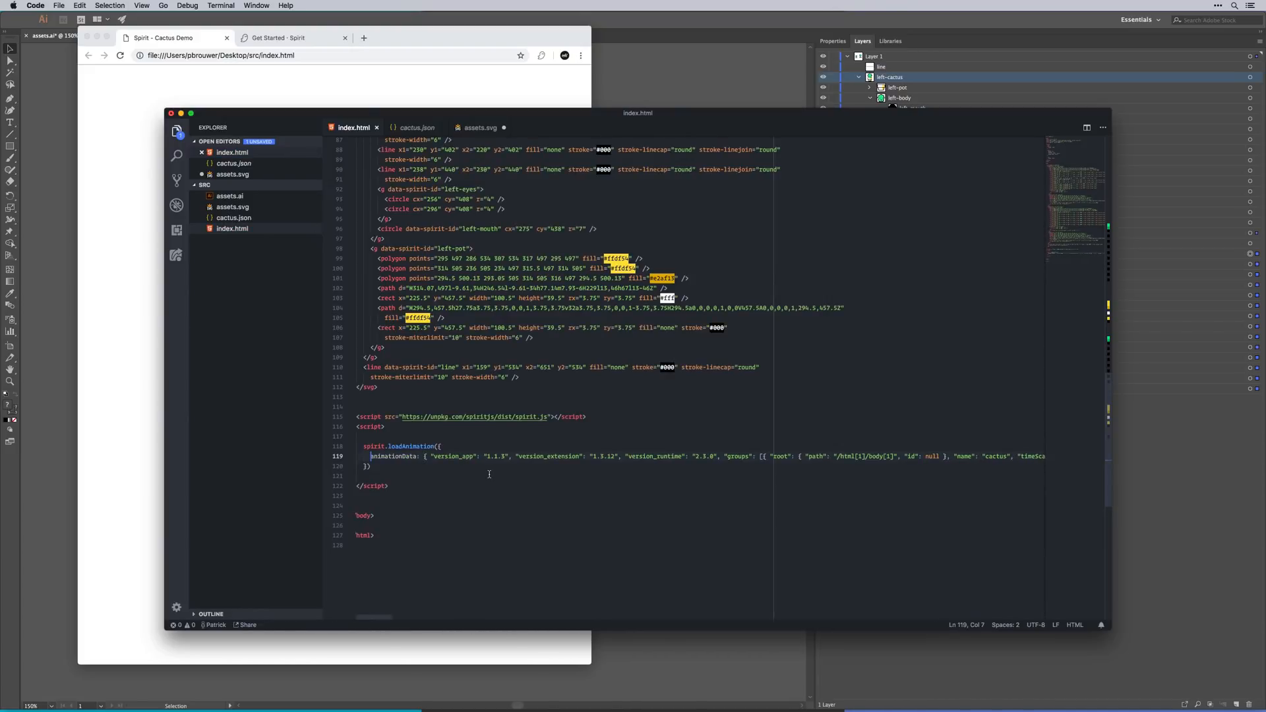
left_click(391, 104)
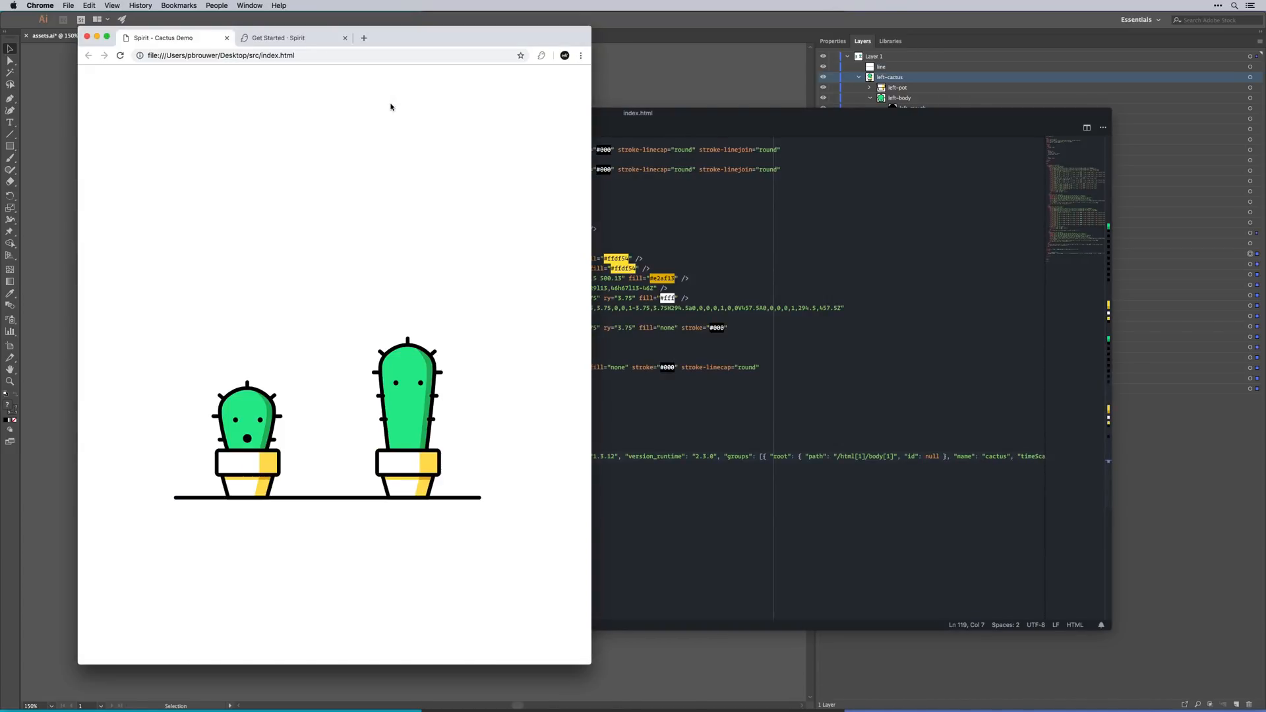
key("super+r")
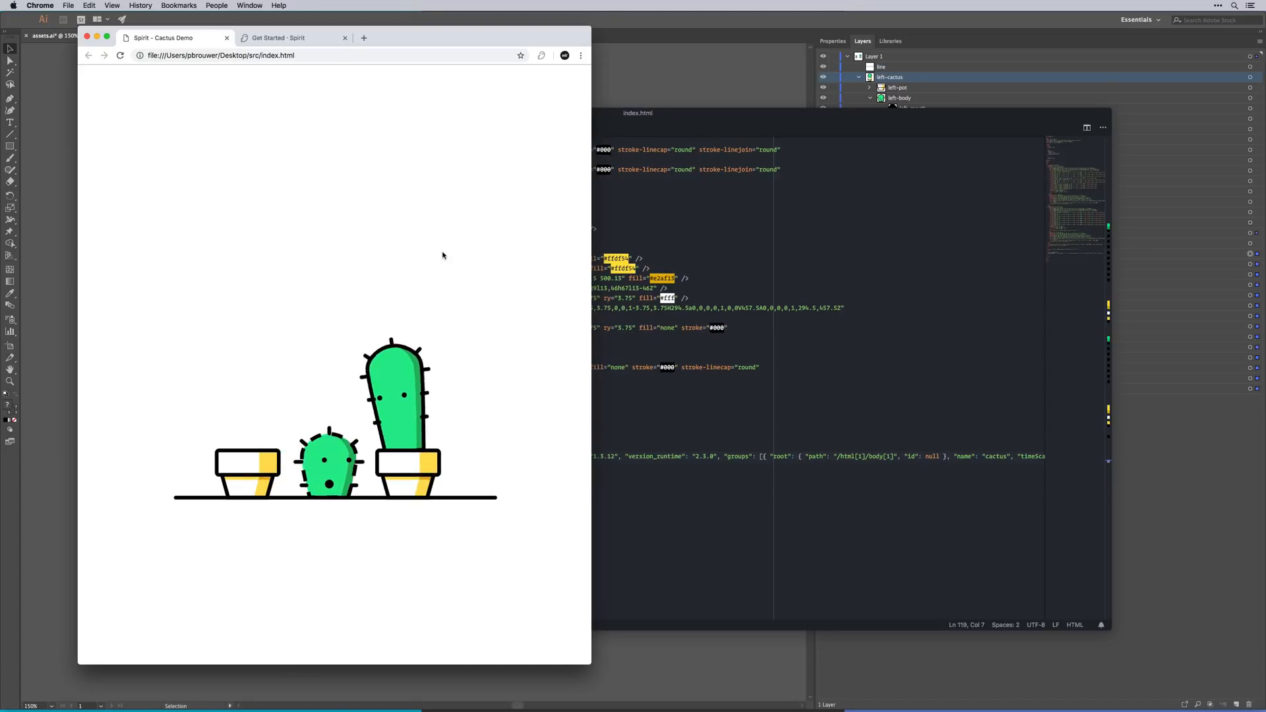
- Return to Code and add the option autoStart: false on a new line after animationData
left_click(686, 494)
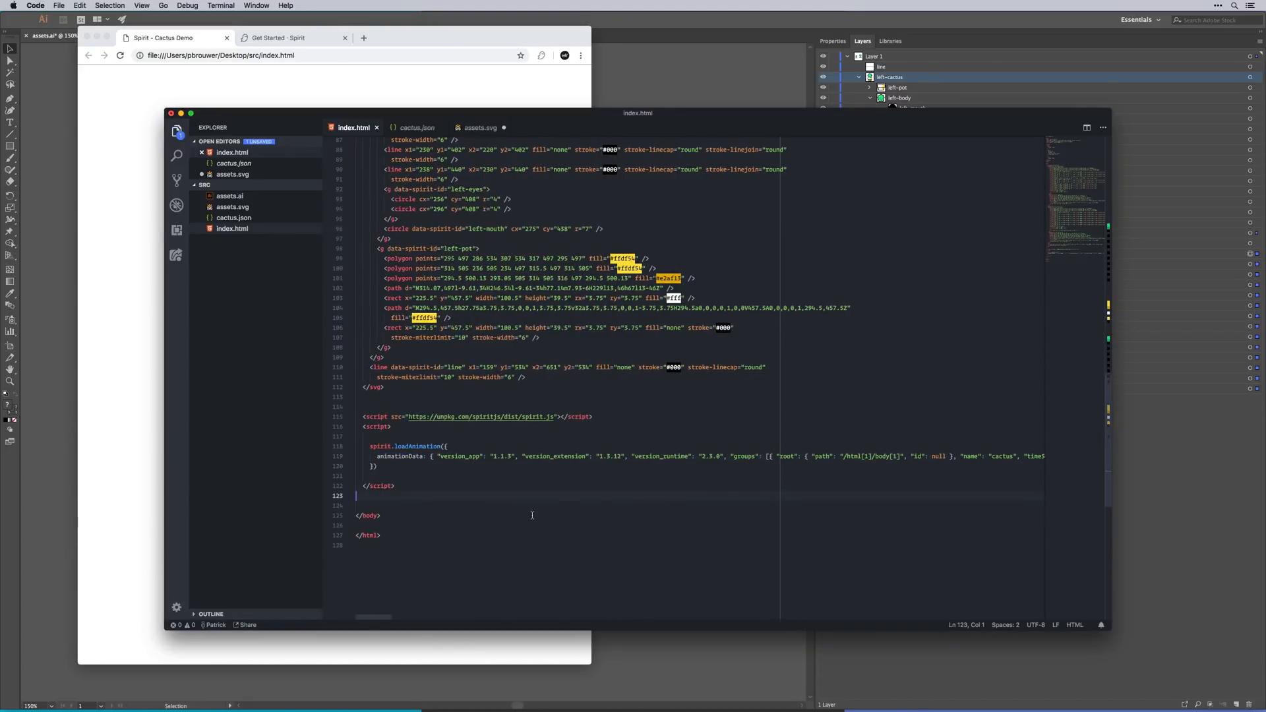
left_click(386, 456)
key("End")
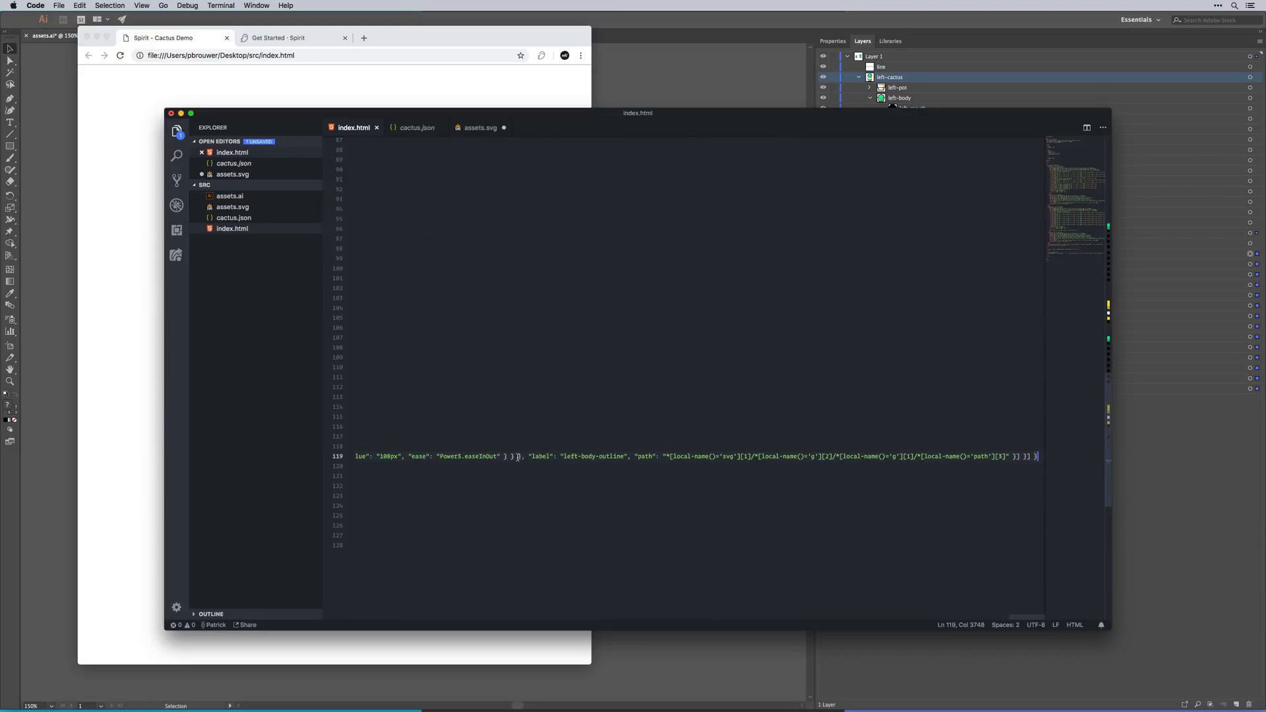
key("Return")
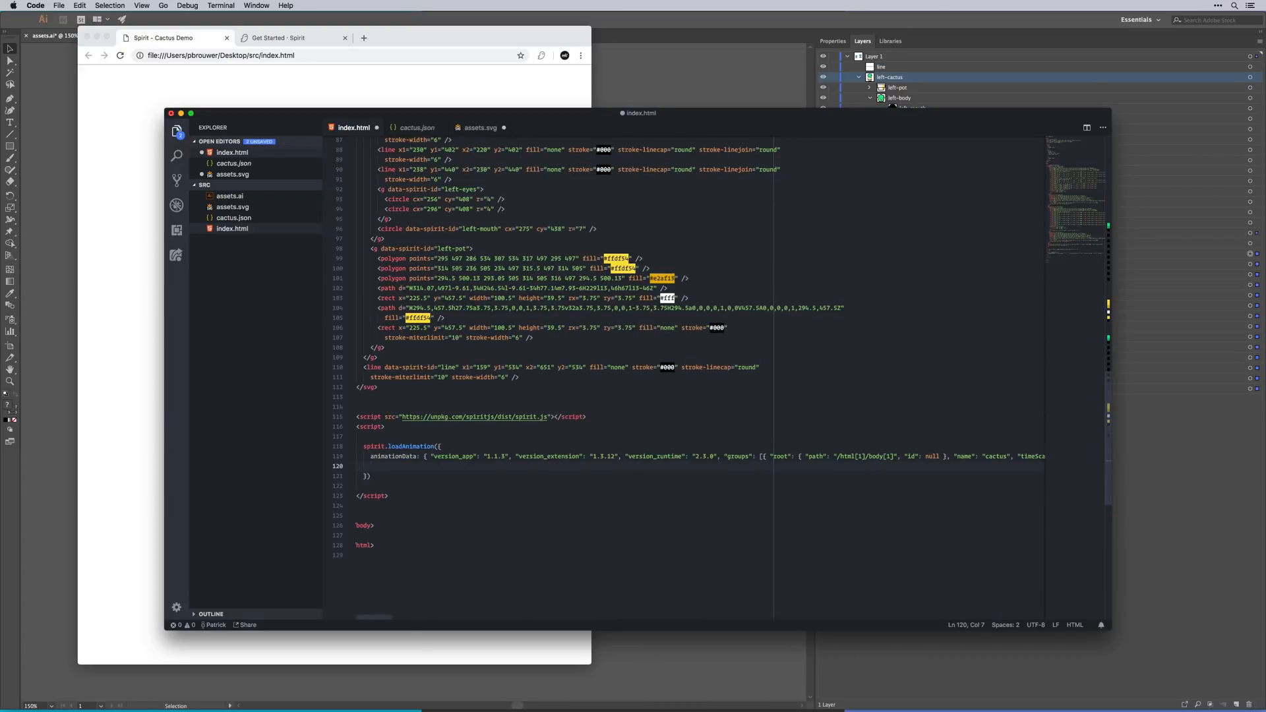
type("autoStart: false")
- Chain a .then(() => {}) callback to loadAnimation that logs 'animation loaded' to the console, and save the file
key("Down")
type(".then(() => {")
key("Return")
key("Return")
key("Up")
key("Return")
key("Tab")
type("consol")
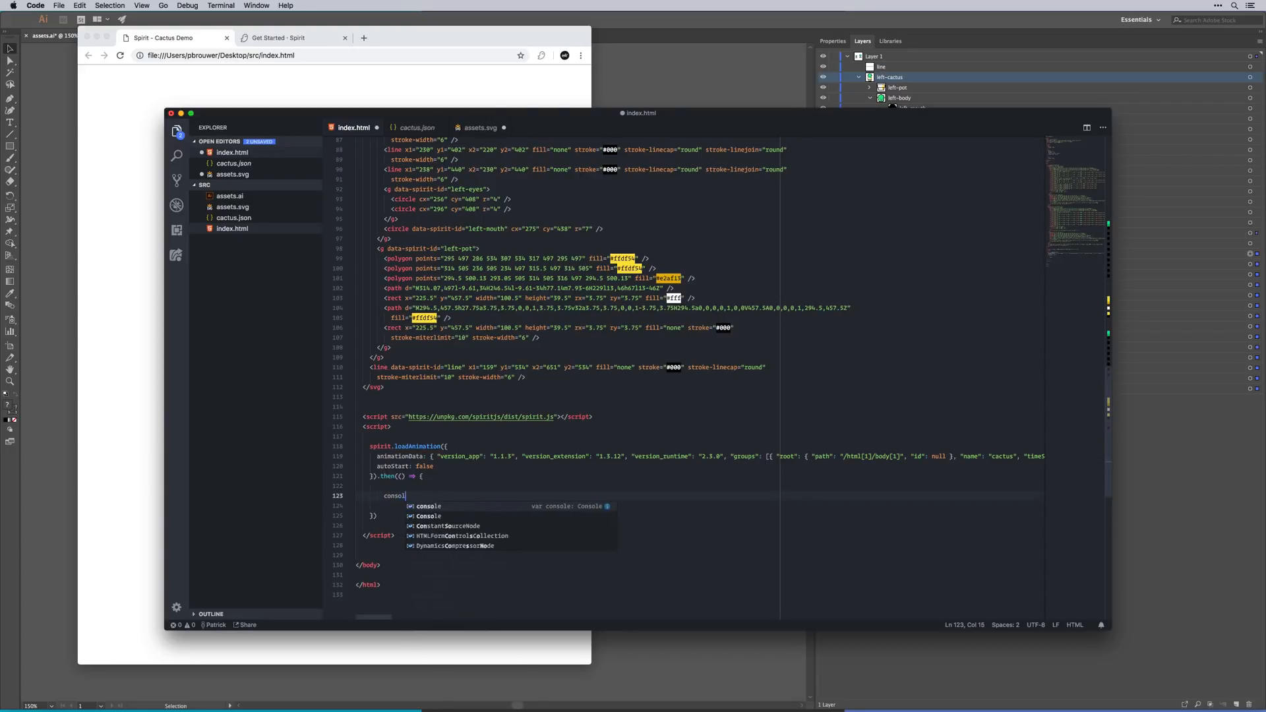
type("e.log('animation loaded")
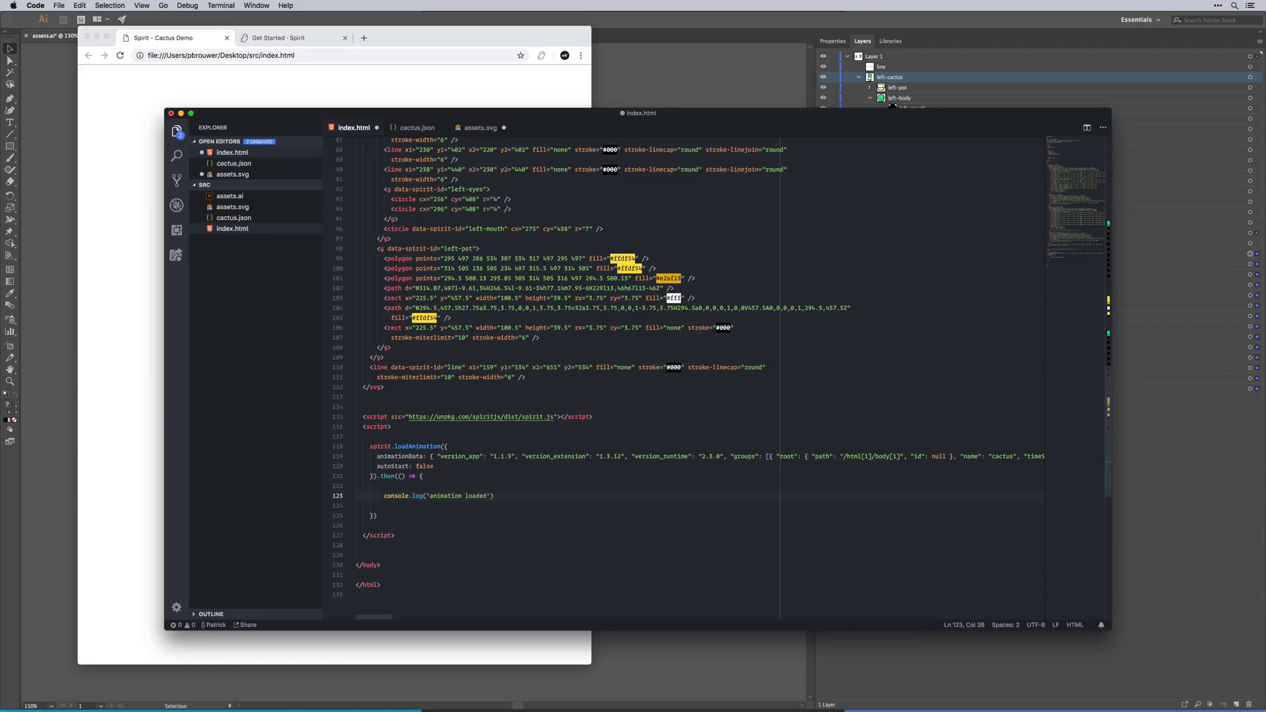
key("super+s")
- Start a BrowserSync server from Code, open index.html from localhost:3000, and show the JavaScript console
left_click(503, 318)
left_click(500, 522)
key("super+shift+p")
type("brow")
key("Return")
key("Return")
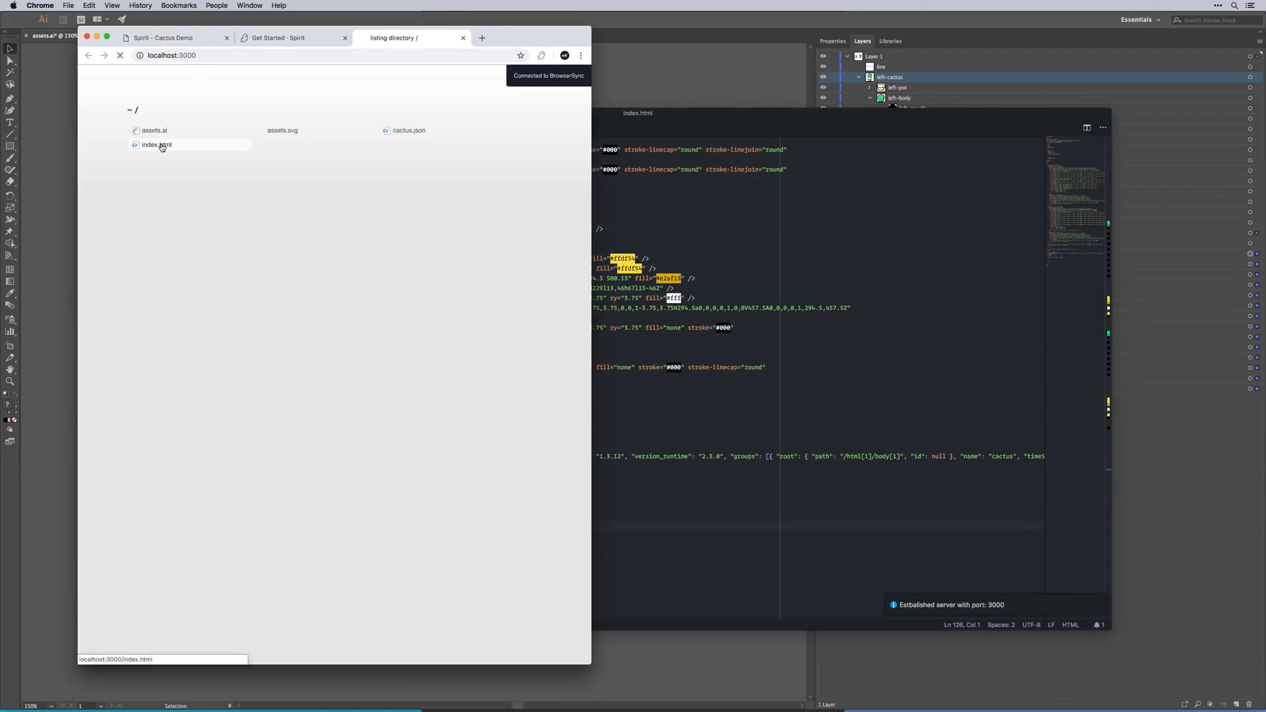
left_click(159, 146)
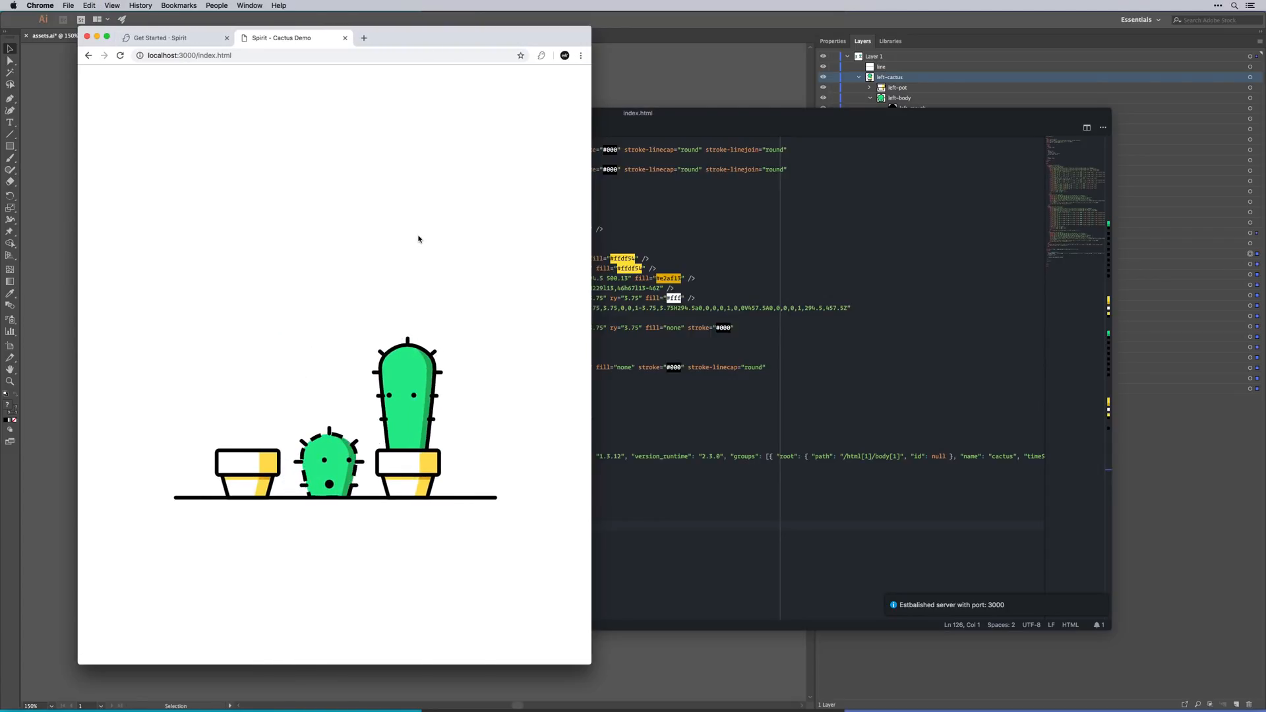
key("super+alt+j")
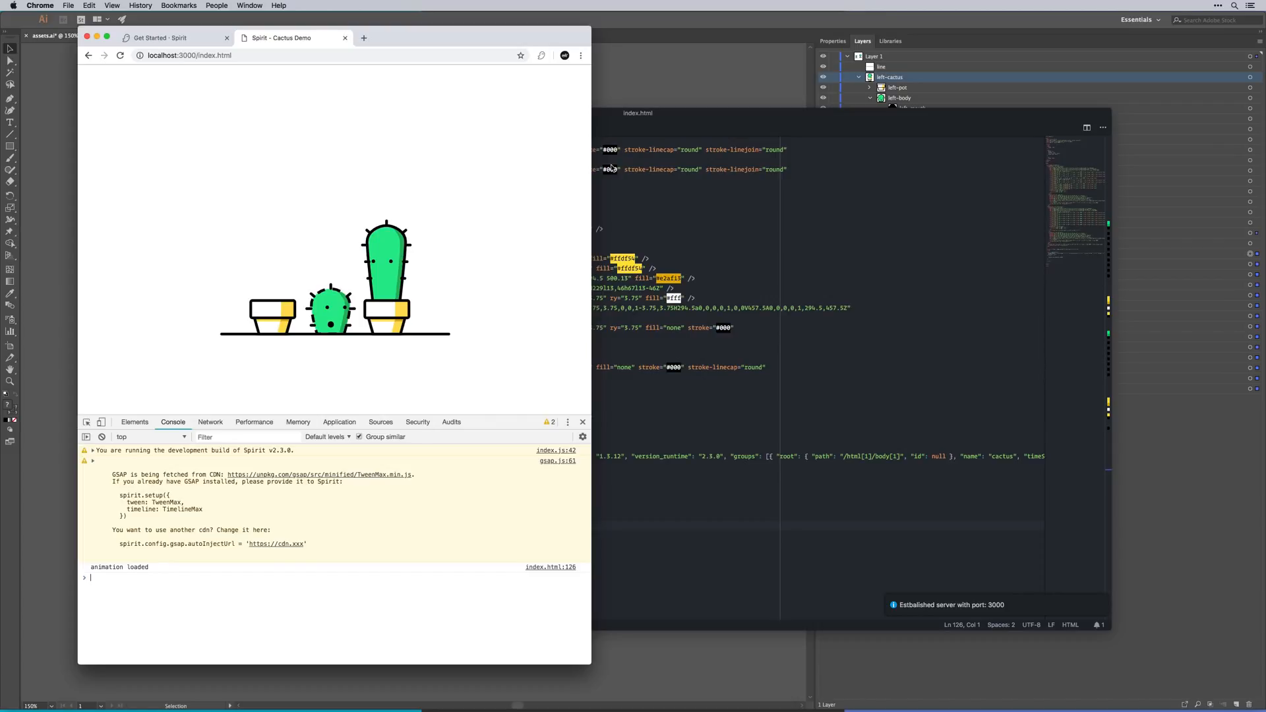
- Arrange the windows side by side, with Chrome on the right half of the display and Code on the left half
key("shift+super+space")
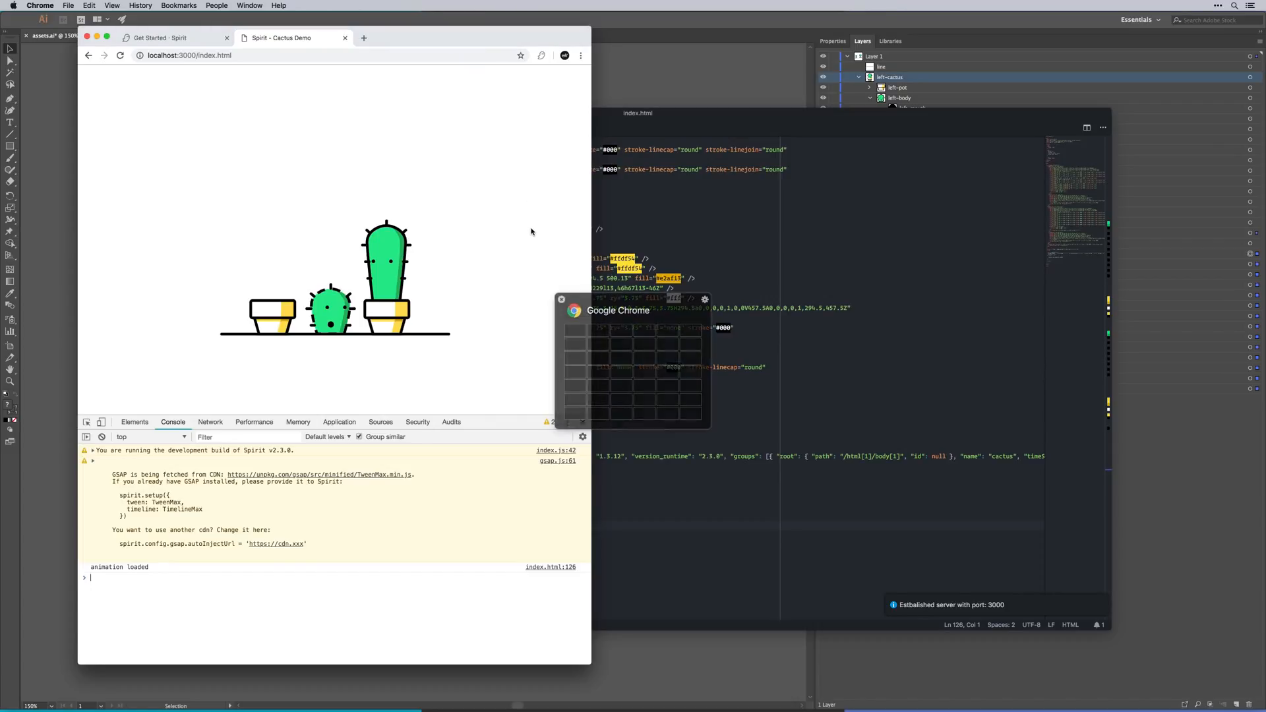
key("Right")
left_click(489, 342)
key("shift+super+space")
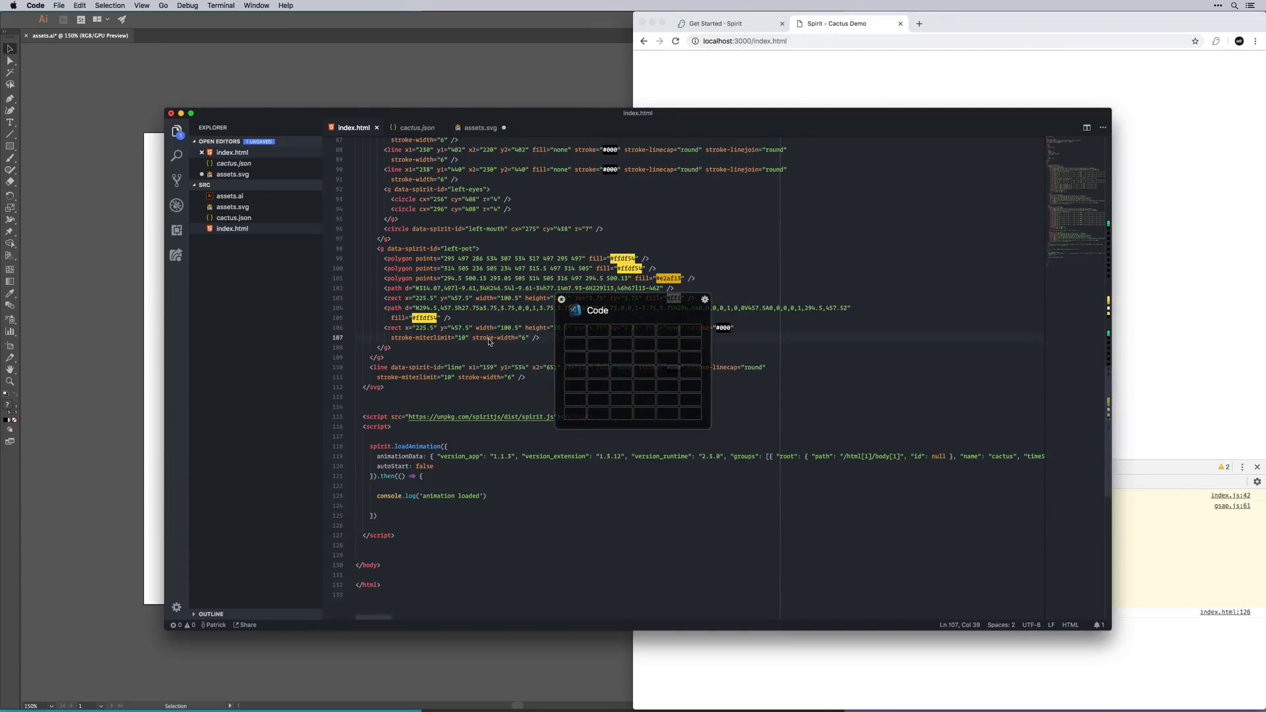
key("Left")
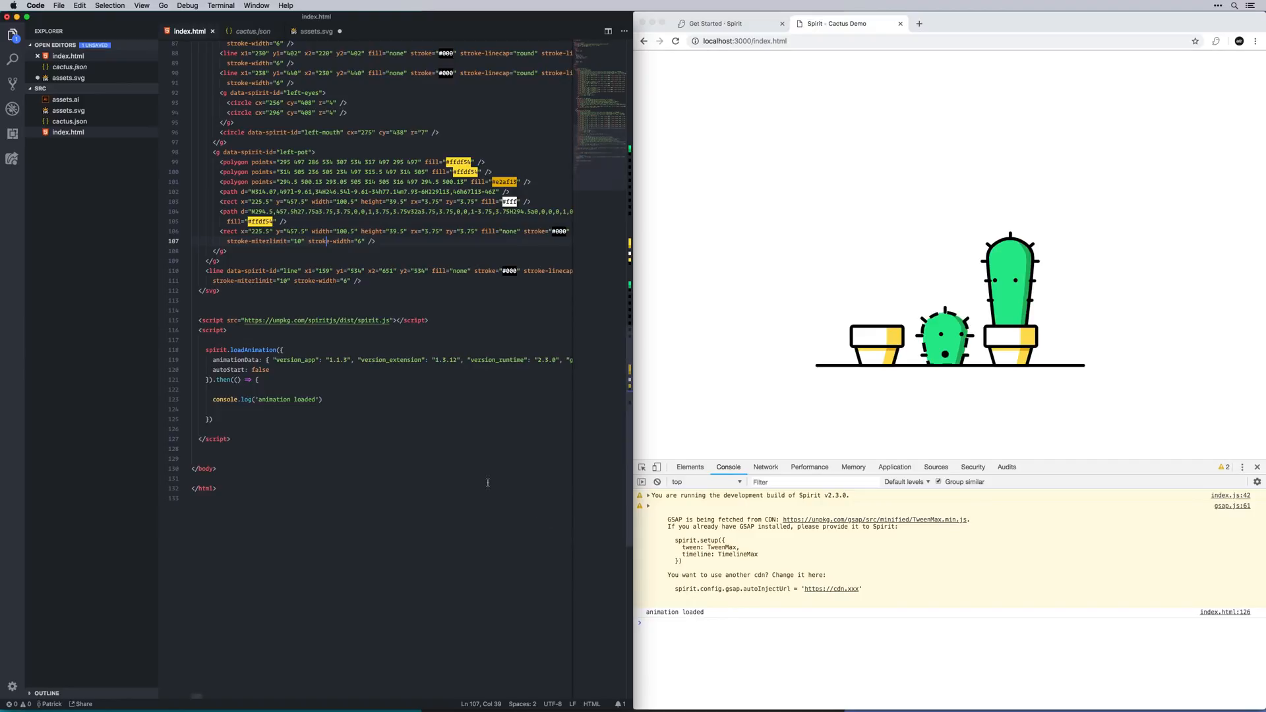
- Give the .then callback a timeline parameter, add timeline to the console.log call, and save index.html
key("BackSpace")
type("timeline")
key("Escape")
key("Down")
key("Down")
key("End")
type(", timeline")
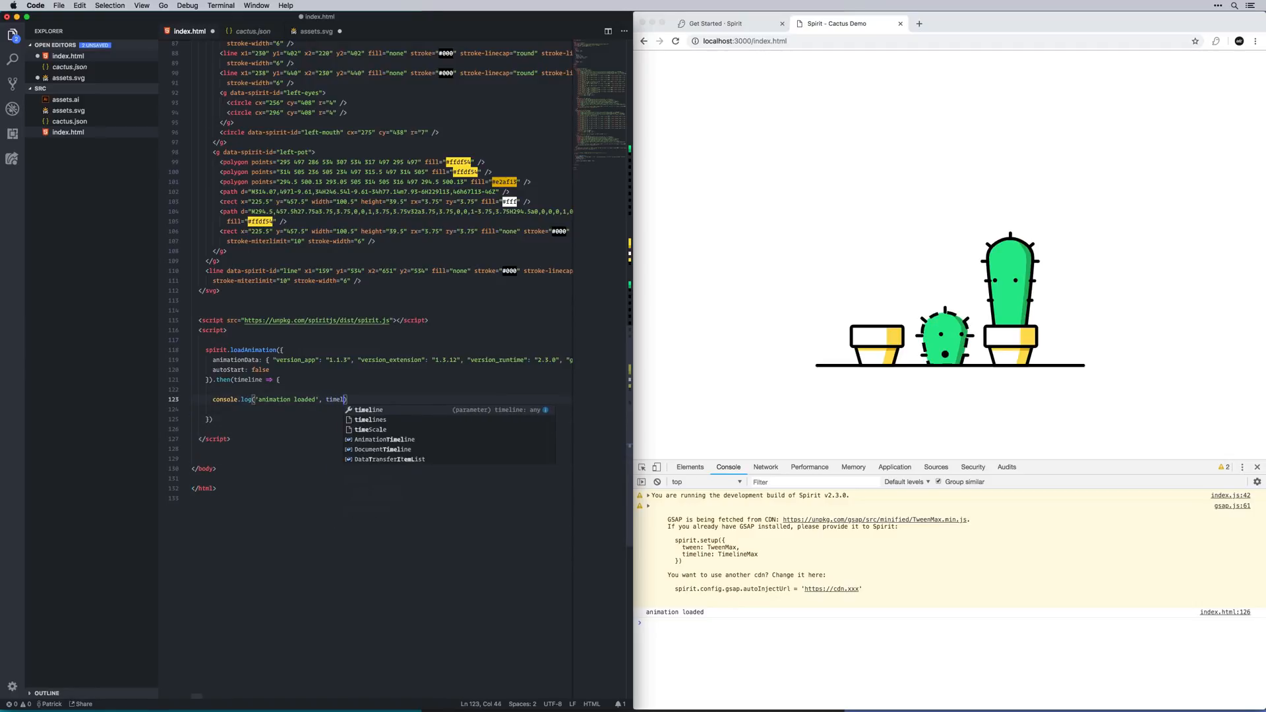
key("cmd+s")
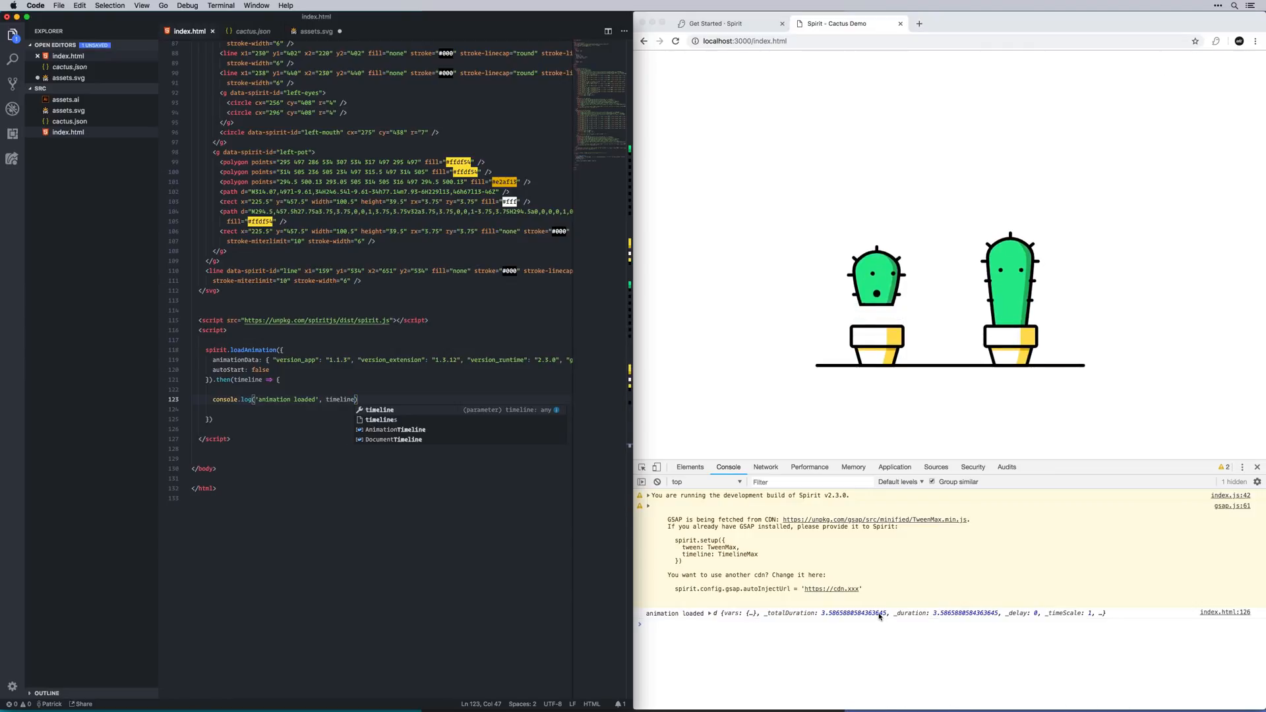
- Rename the autoStart option of the loadAnimation call to autoPlay, keeping its value false, and save index.html
left_click(350, 419)
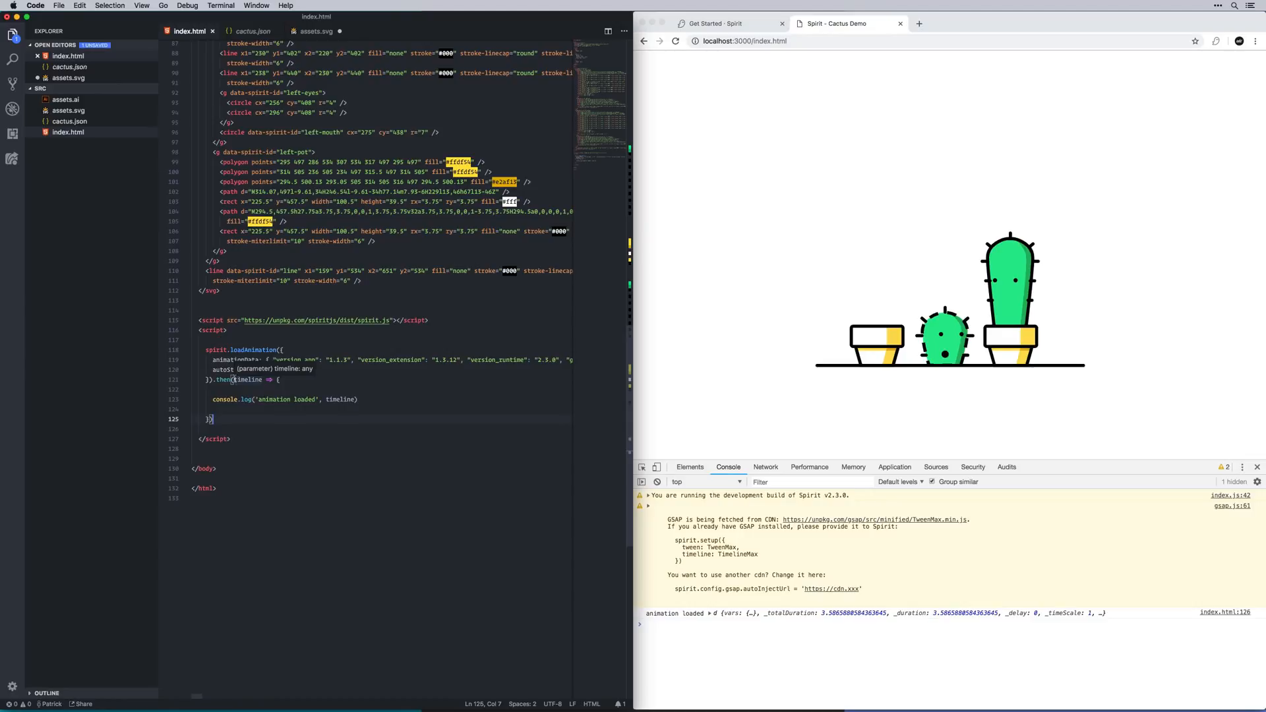
key("super+r")
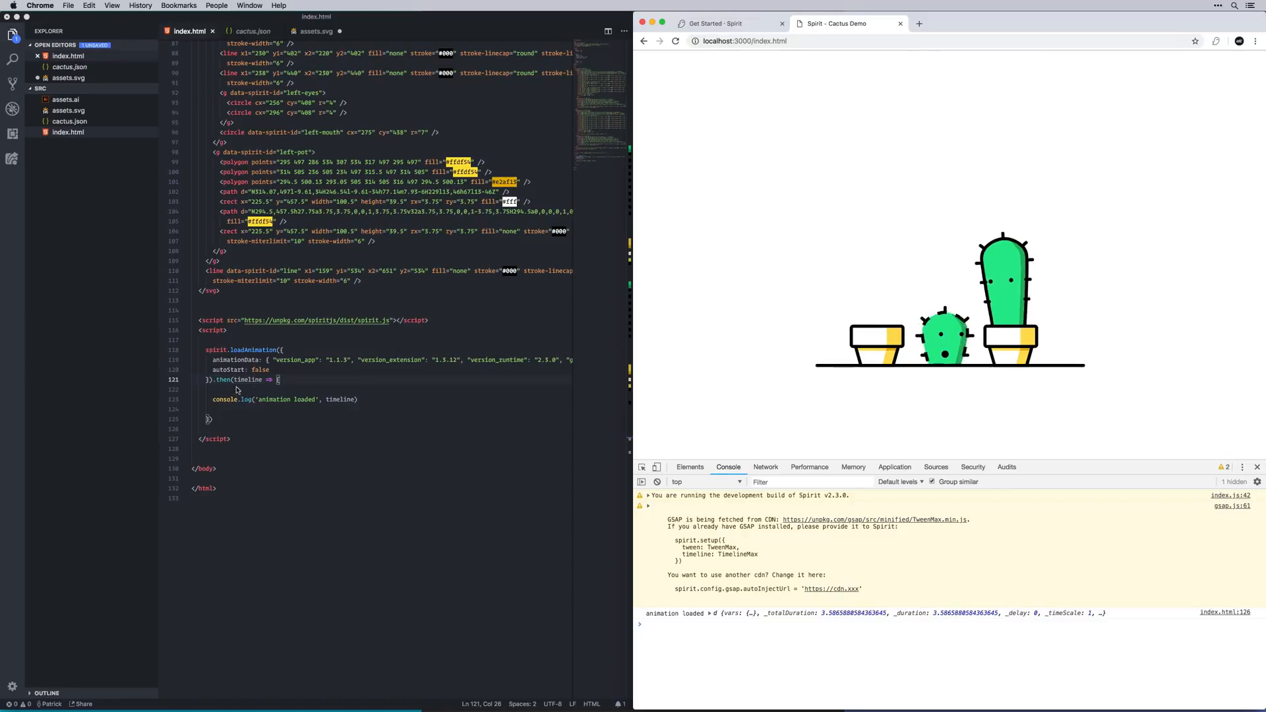
double_click(230, 371)
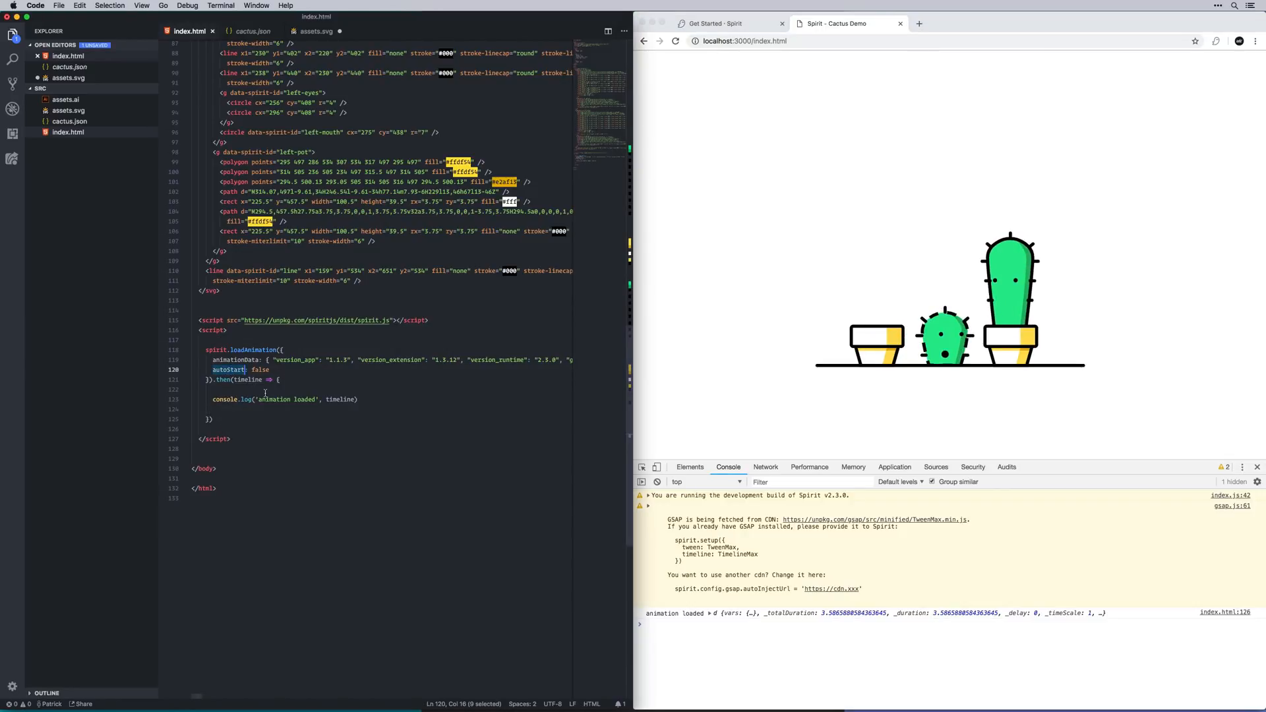
type("autoPlay")
key("super+s")
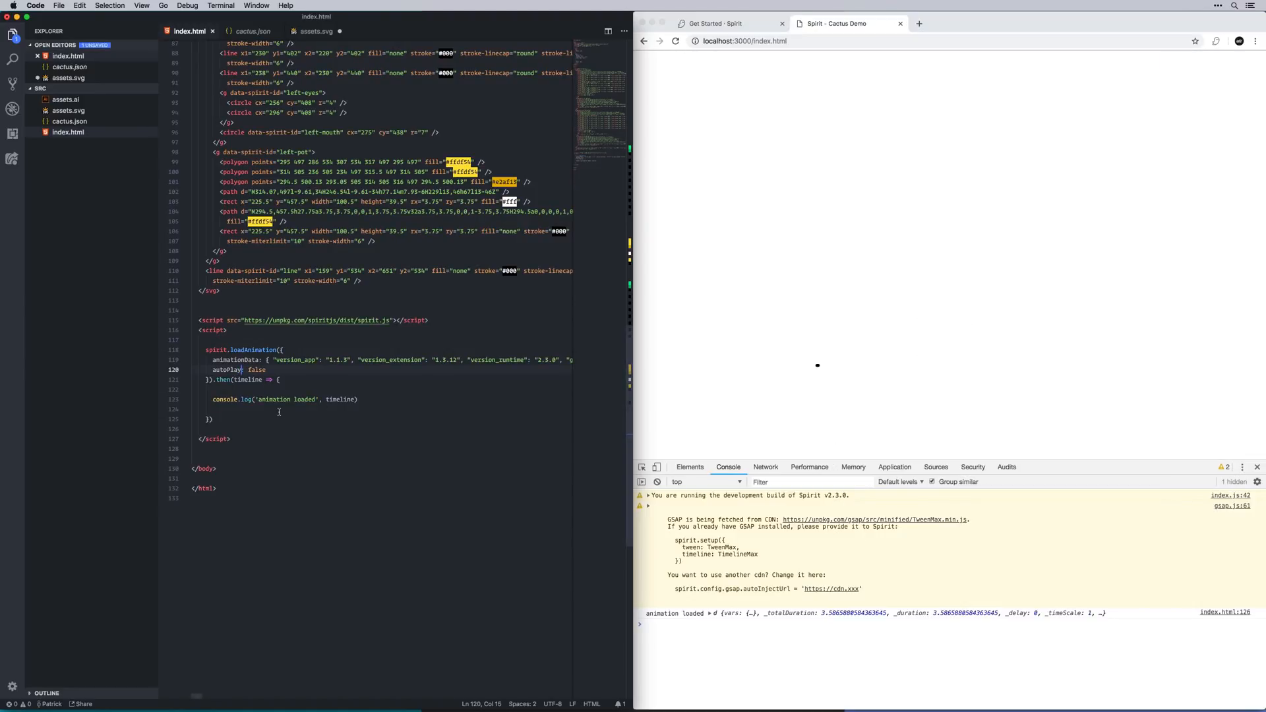
- Add a timeline.play() call below the console.log line in the .then callback and save index.html
left_click(358, 400)
key("Return")
type("timeline.")
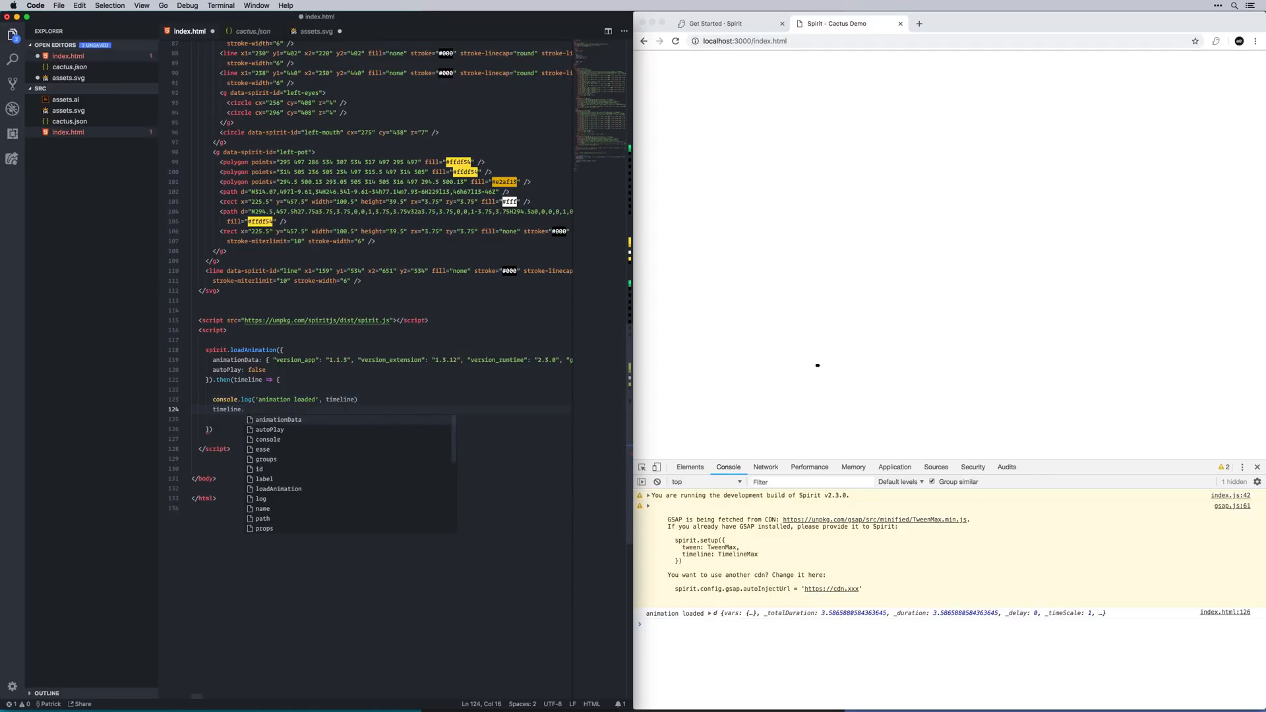
type("play()")
key("super+s")
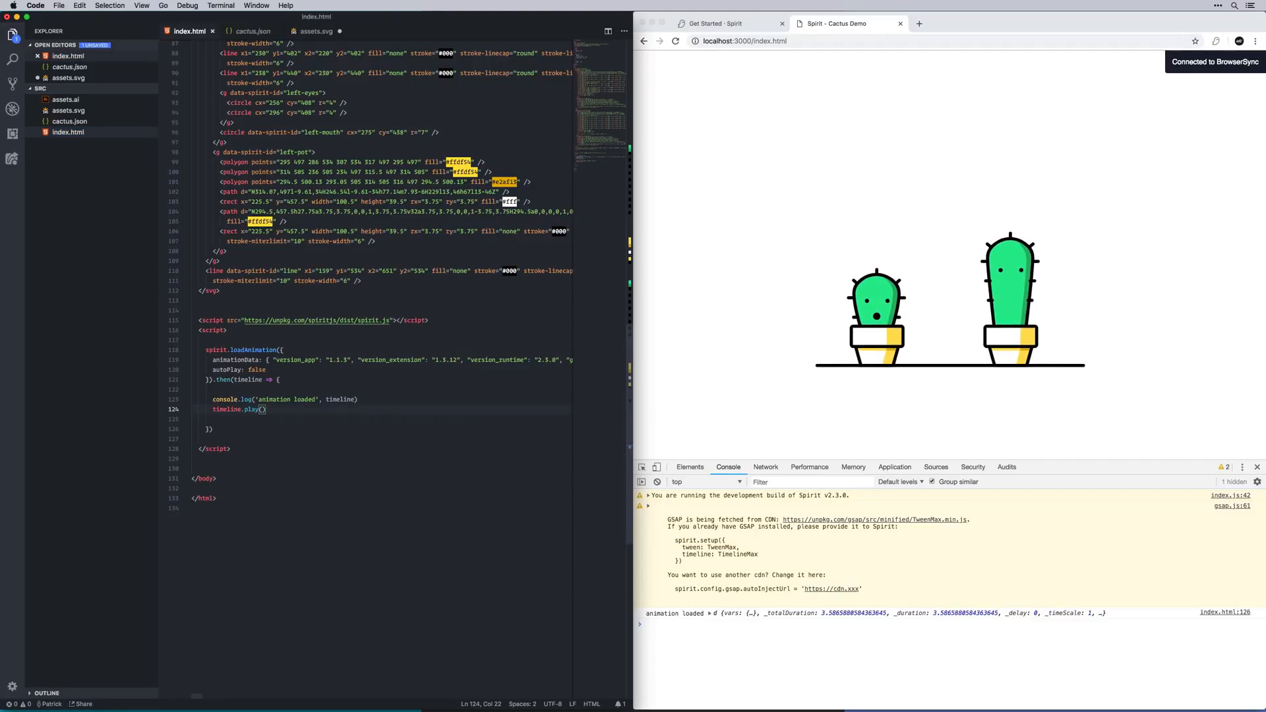
- Replace the timeline.play() call with a window.onmousemove arrow function that calls timeline.progress()
key("super+shift+Left")
key("BackSpace")
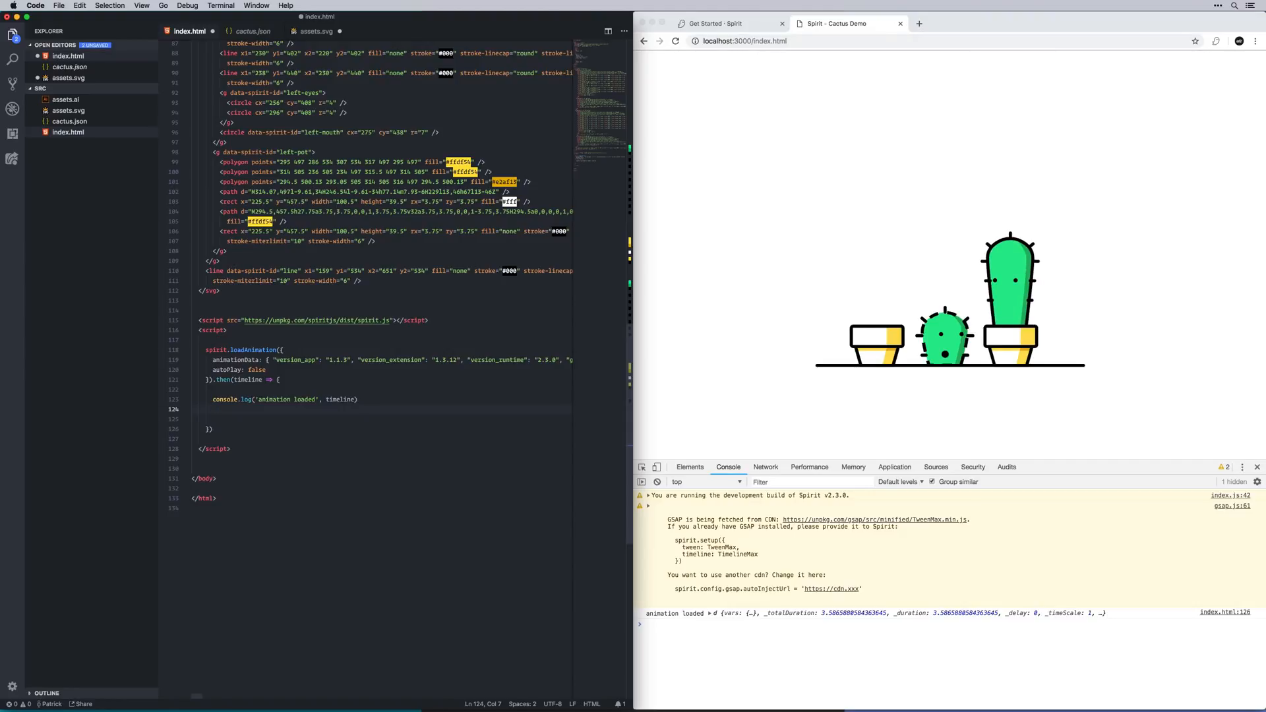
key("Return")
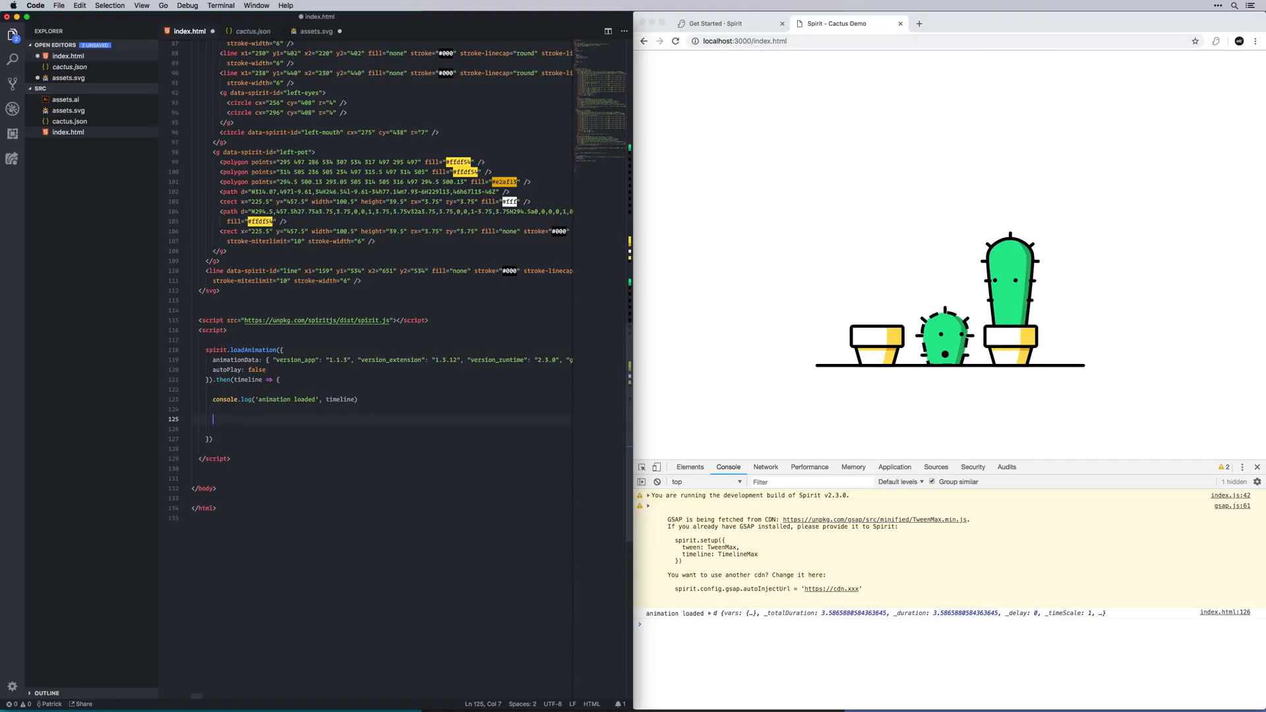
type("window.onmousemove = () => timeline.")
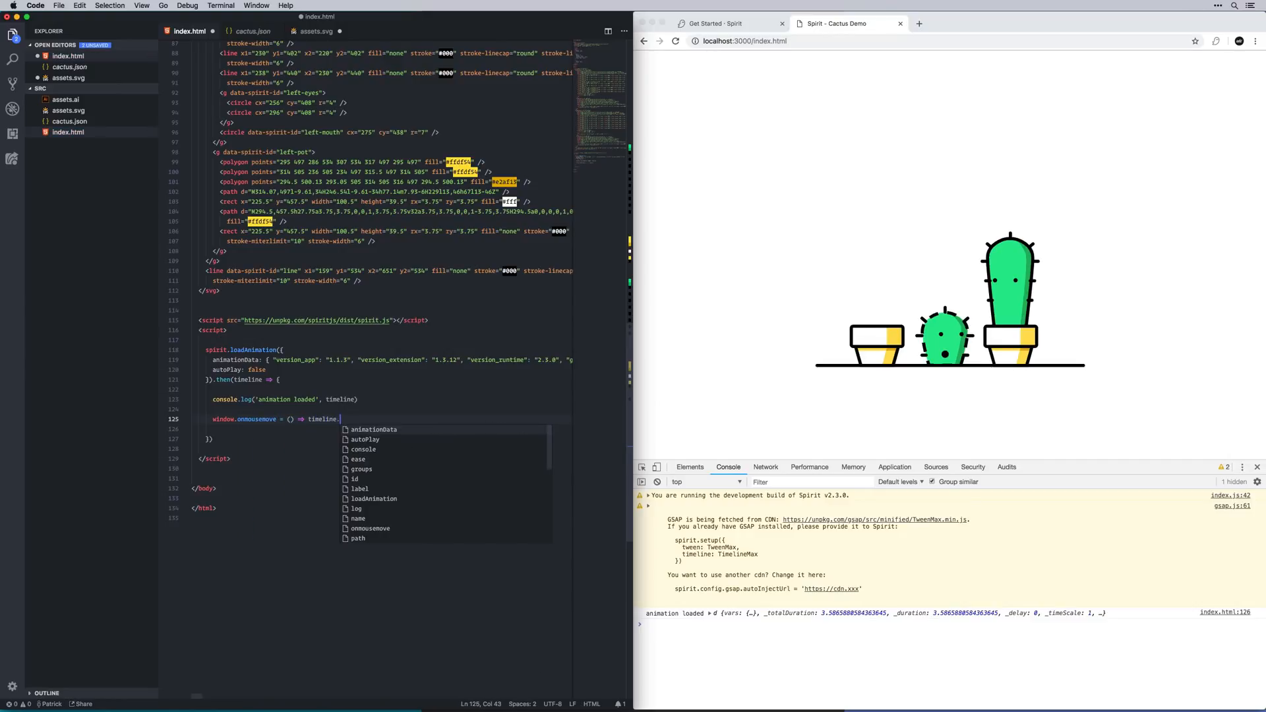
type("progress(")
key("Return")
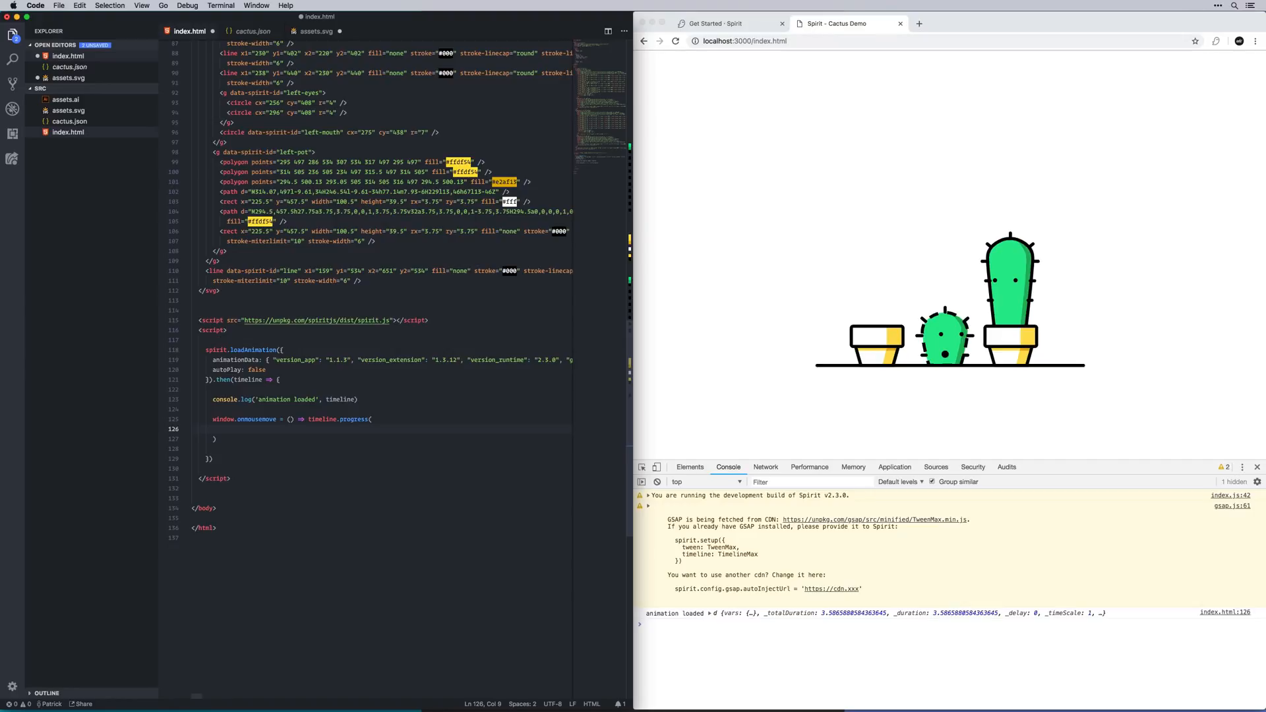
- Destructure clientX in the mousemove handler, pass clientX / window.innerWidth to timeline.progress, save, and try it in the browser
type("window.")
left_click(291, 419)
type("{ clientX")
key("Down")
key("Down")
key("Up")
key("super+Left")
type("xlient")
key("BackSpace")
key("BackSpace")
key("BackSpace")
type("clientX /")
key("End")
type("innerWidth")
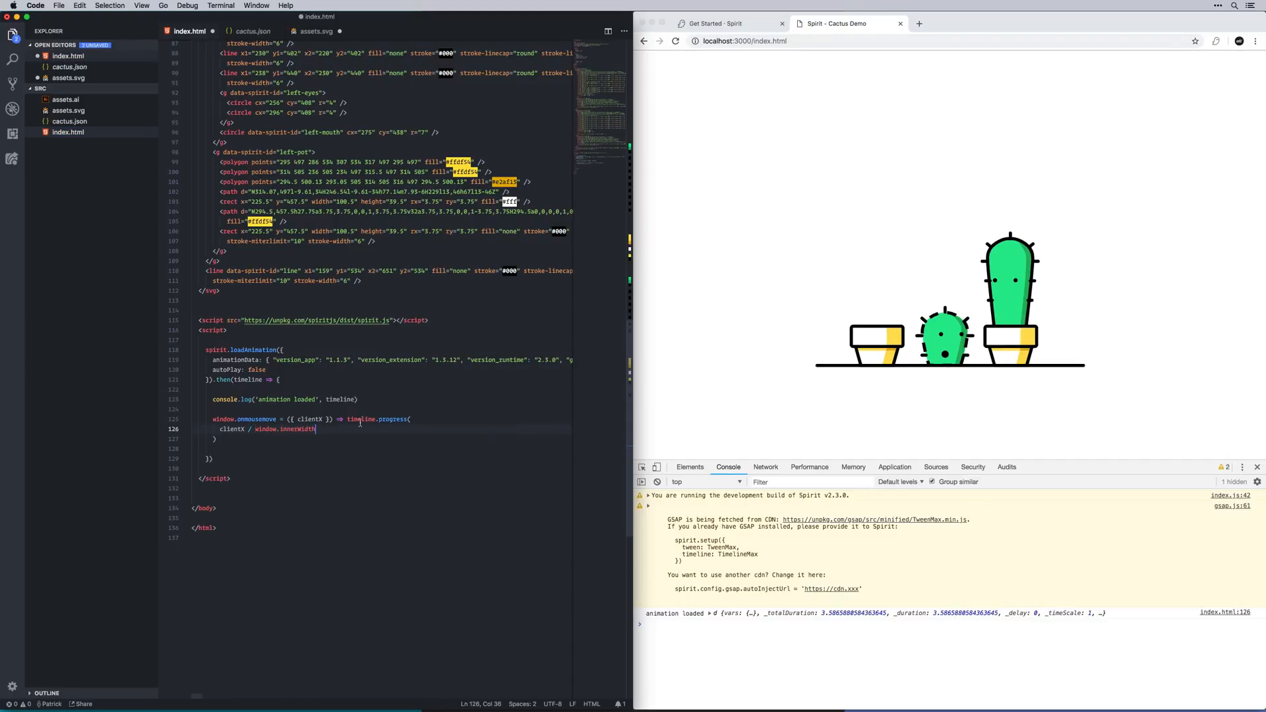
key("Down")
key("super+s")
left_click(806, 367)
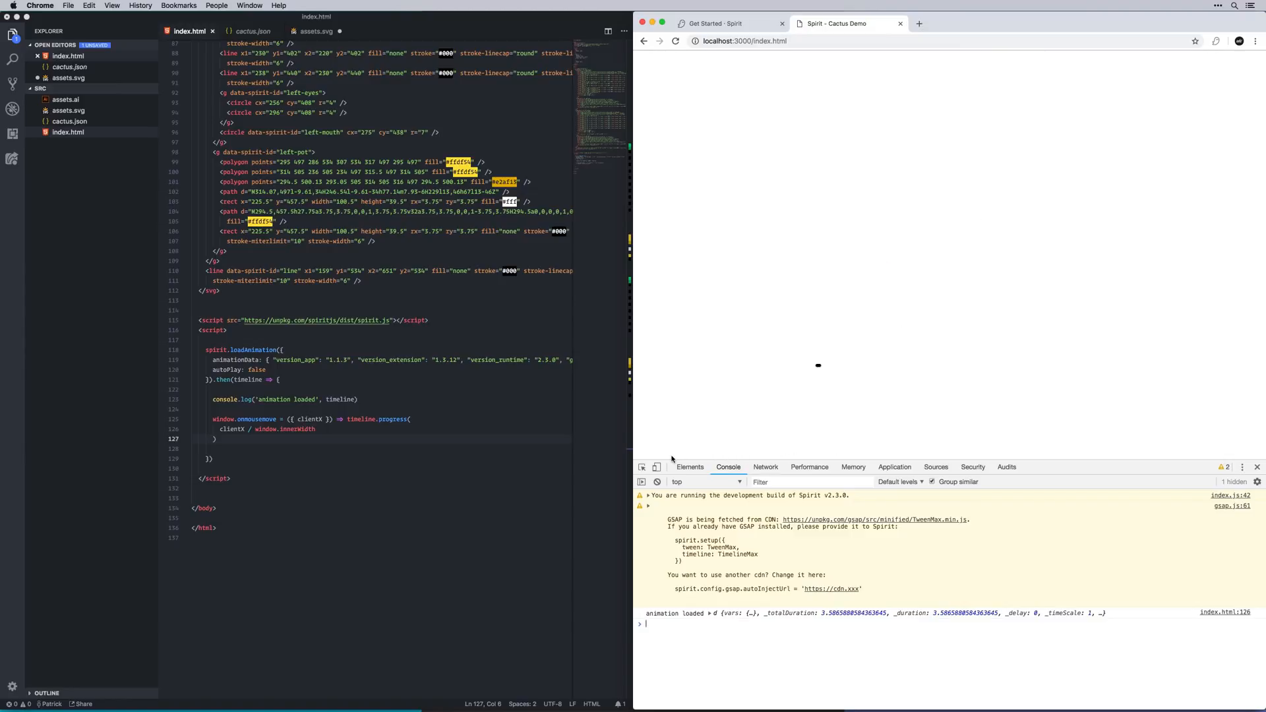
left_click(390, 480)
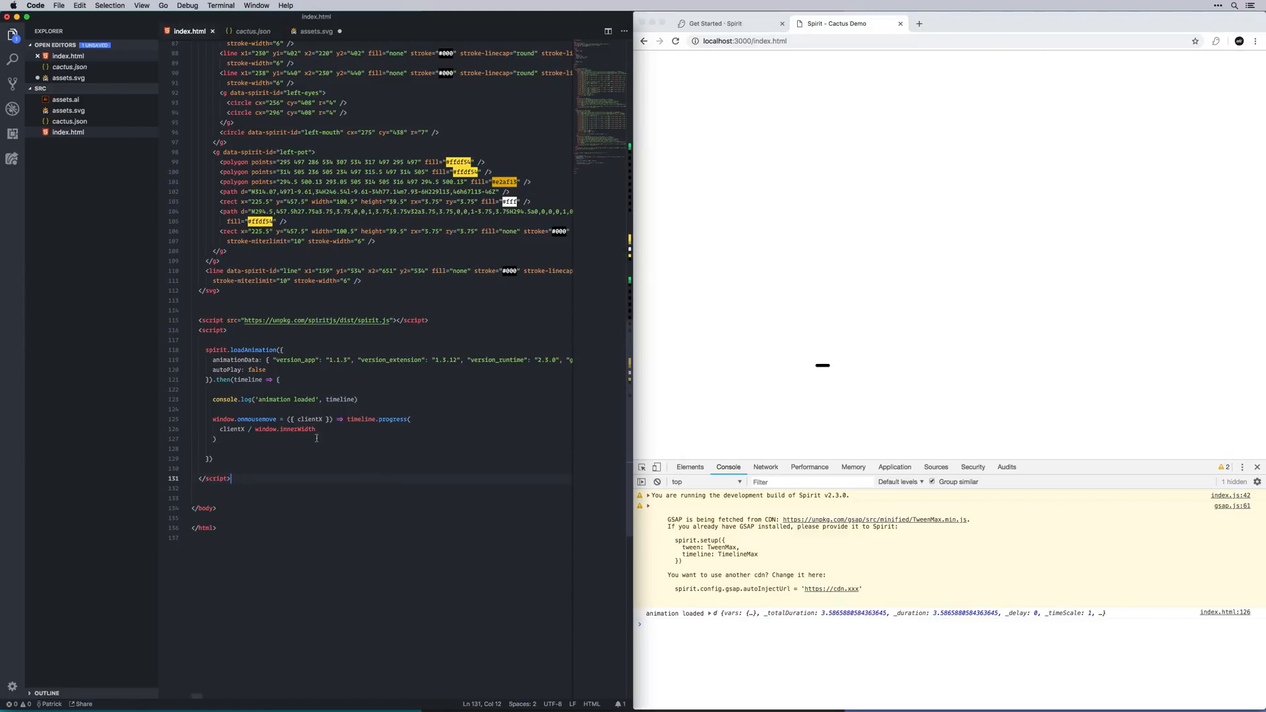
- Insert a div with the class buttons at the start of the body, above the svg
scroll(351, 330, "up", 15)
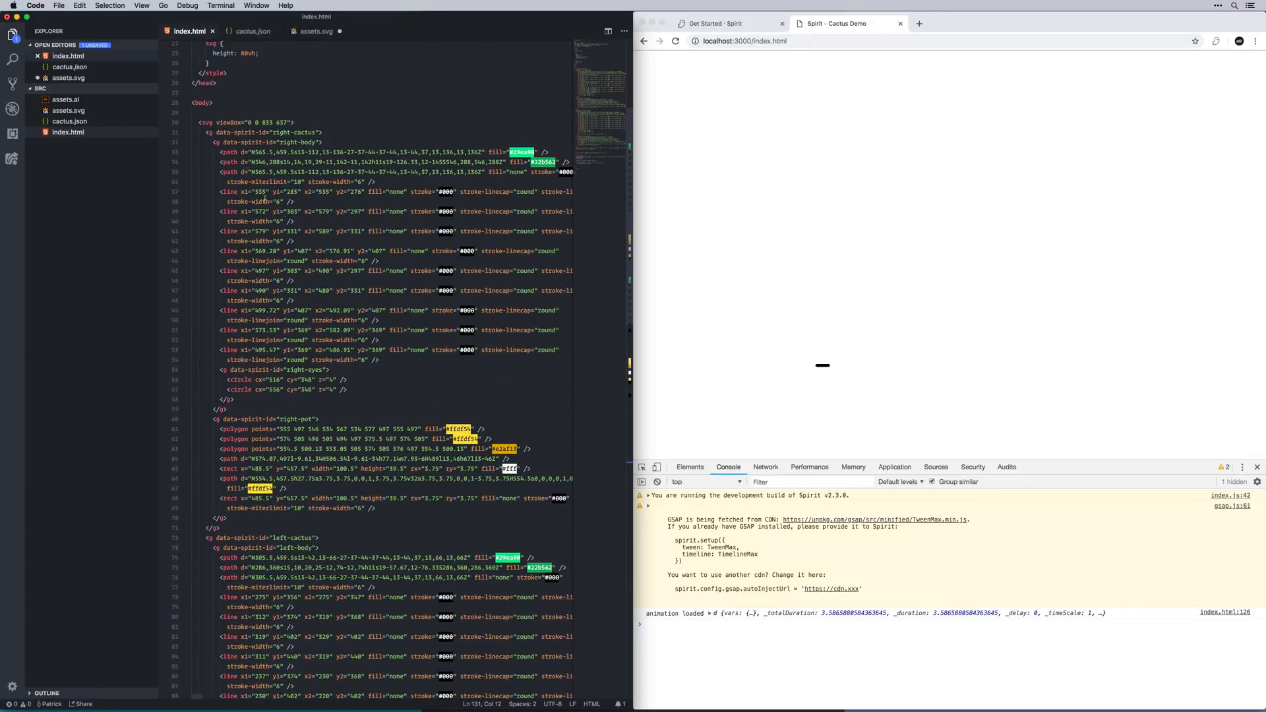
left_click(255, 103)
key("Return")
key("Return")
type("div.buttons")
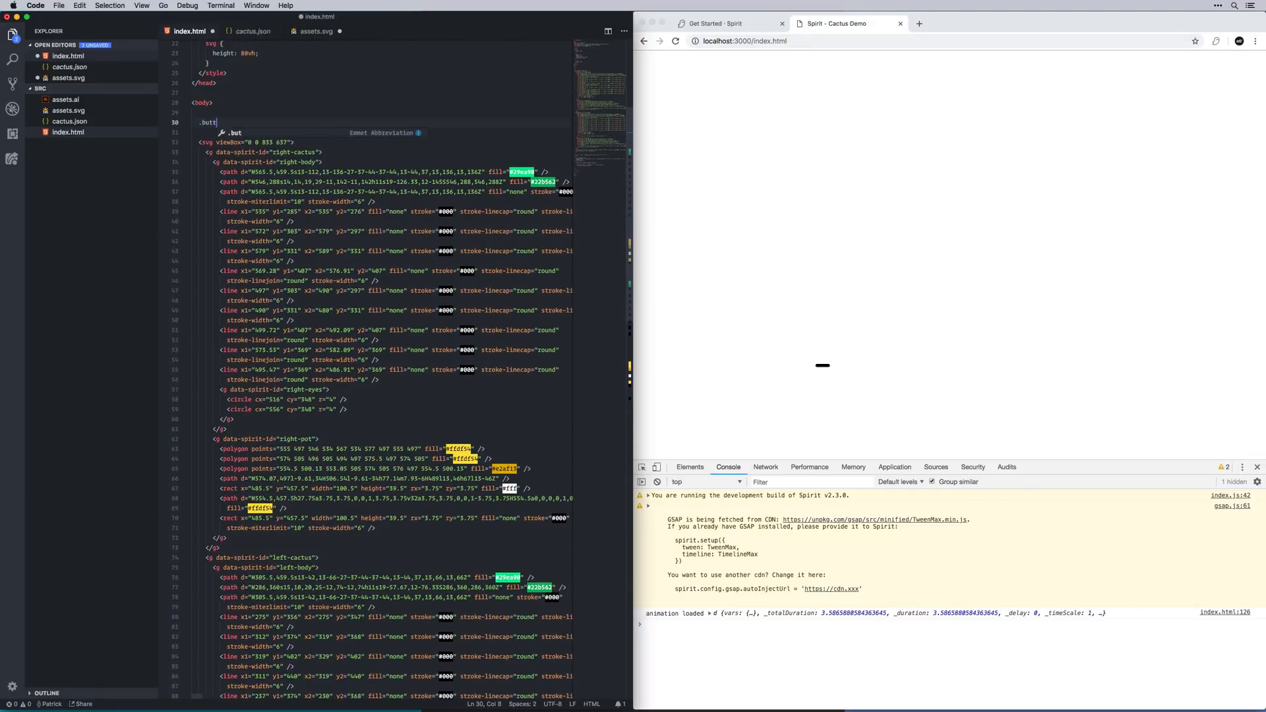
key("Tab")
- Add a button labelled Play with onclick="play" inside the buttons div
key("Return")
type("button")
key("Tab")
type("Play")
key("Left")
key("Left")
key("Left")
key("Left")
key("Left")
type("on")
type("click=\"play\"")
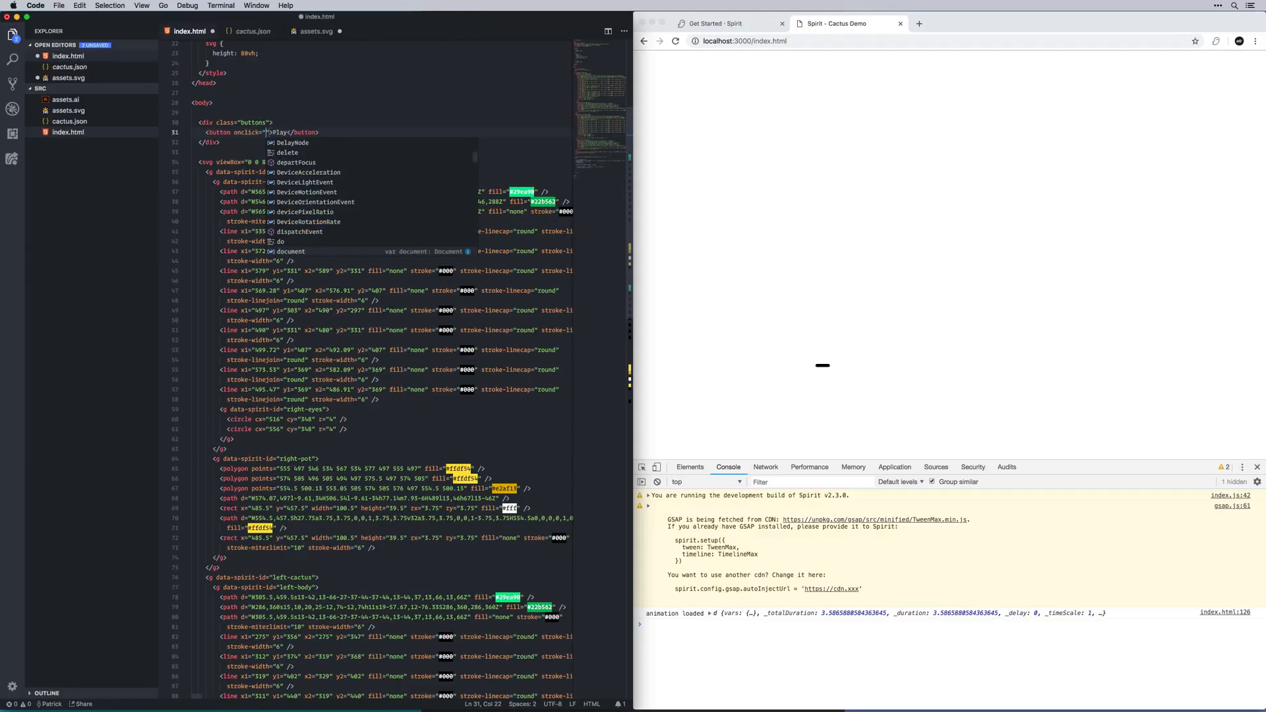
- Add a second button labelled Play Reversed with onclick="playReverse" below the Play button and save index.html
key("super+Return")
type("button")
key("Tab")
type("Play Reversed")
key("Left")
key("Left")
key("Left")
key("Left")
key("Left")
key("Left")
key("Left")
key("Left")
key("Left")
key("Left")
key("Left")
key("Left")
key("Left")
key("Left")
type("onCli")
key("Return")
type("playReverse")
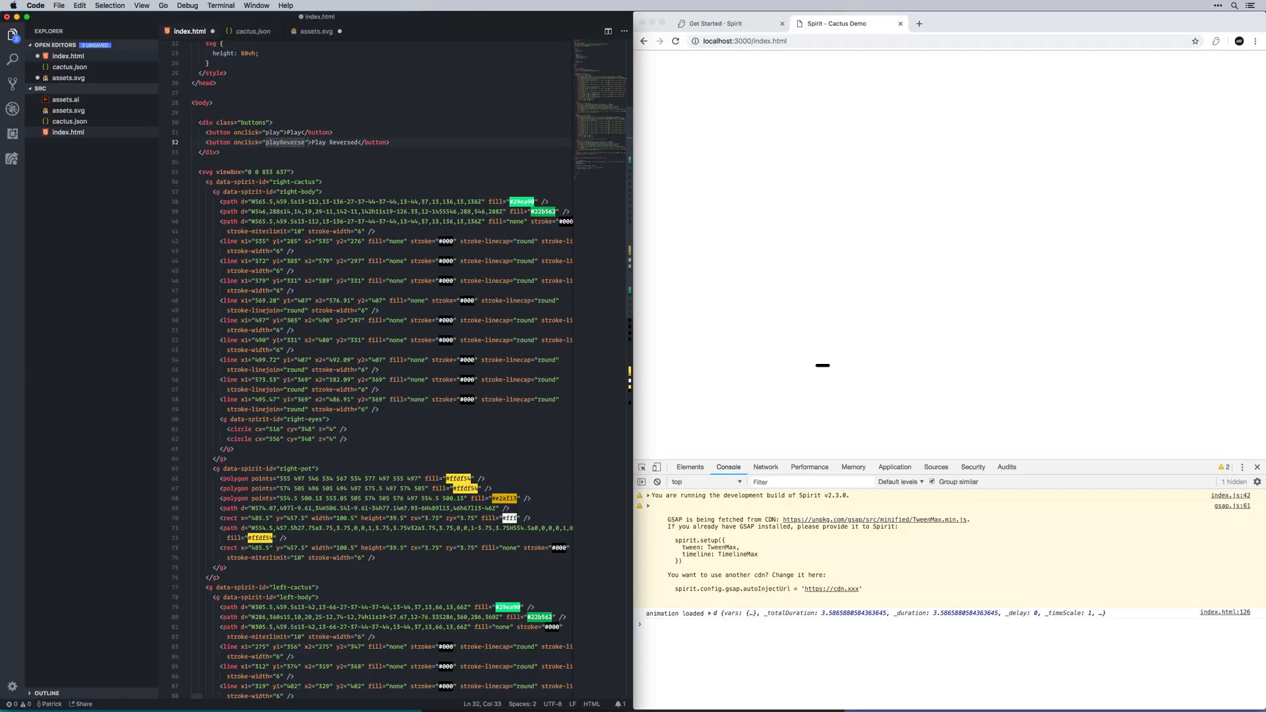
key("super+s")
- Declare let timeline at the start of the inline script, above the spirit.loadAnimation call
scroll(330, 534, "down", 20)
left_click(315, 306)
key("Return")
key("Return")
type("let timlein")
key("Return")
key("Down")
key("Down")
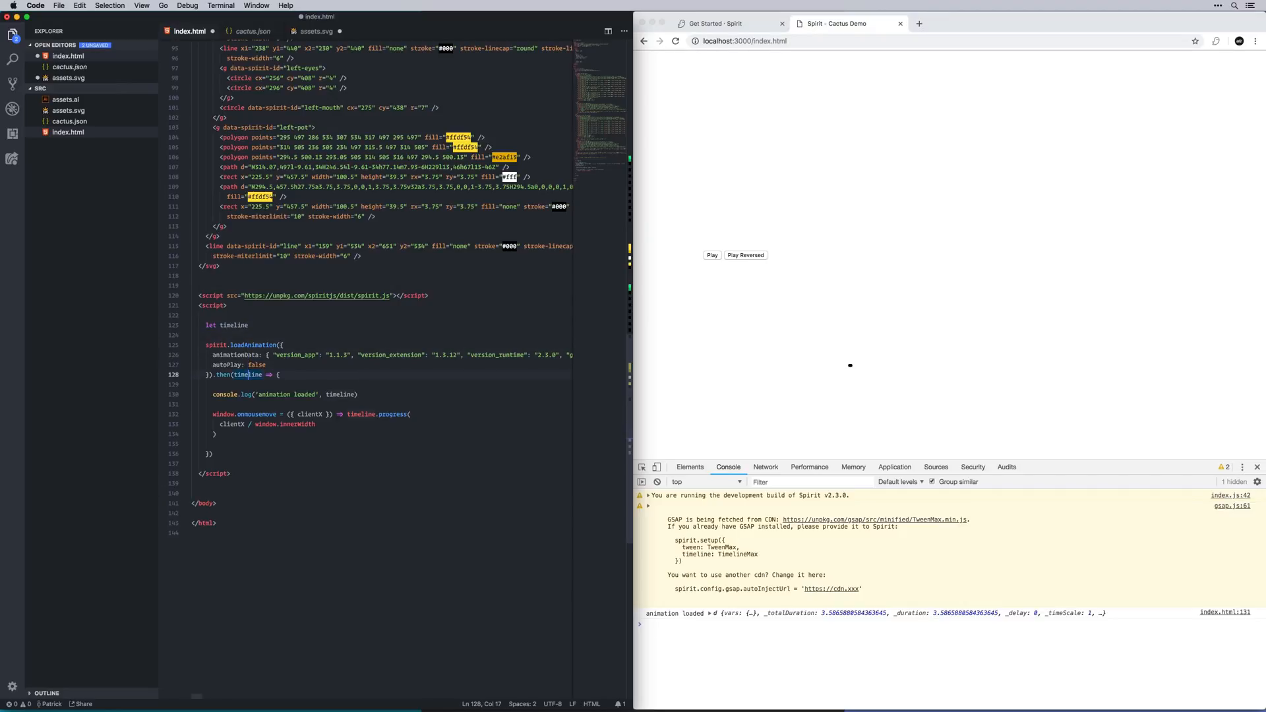
- Rename the .then callback's parameter to tl and assign it with timeline = tl as the first line of the callback
key("Return")
key("Return")
type("timeline = tl")
key("Up")
key("Up")
key("Right")
key("alt+BackSpace")
type("tl")
key("Down")
key("Down")
key("Up")
key("BackSpace")
- Delete the console.log line and the window.onmousemove handler from the .then callback
key("Down")
key("Down")
key("shift+Down")
key("shift+Down")
key("shift+Down")
key("shift+Down")
key("shift+Down")
key("shift+Down")
key("BackSpace")
key("BackSpace")
- Add an empty function play() below the loadAnimation call
key("Down")
key("Return")
key("Return")
type("function play")
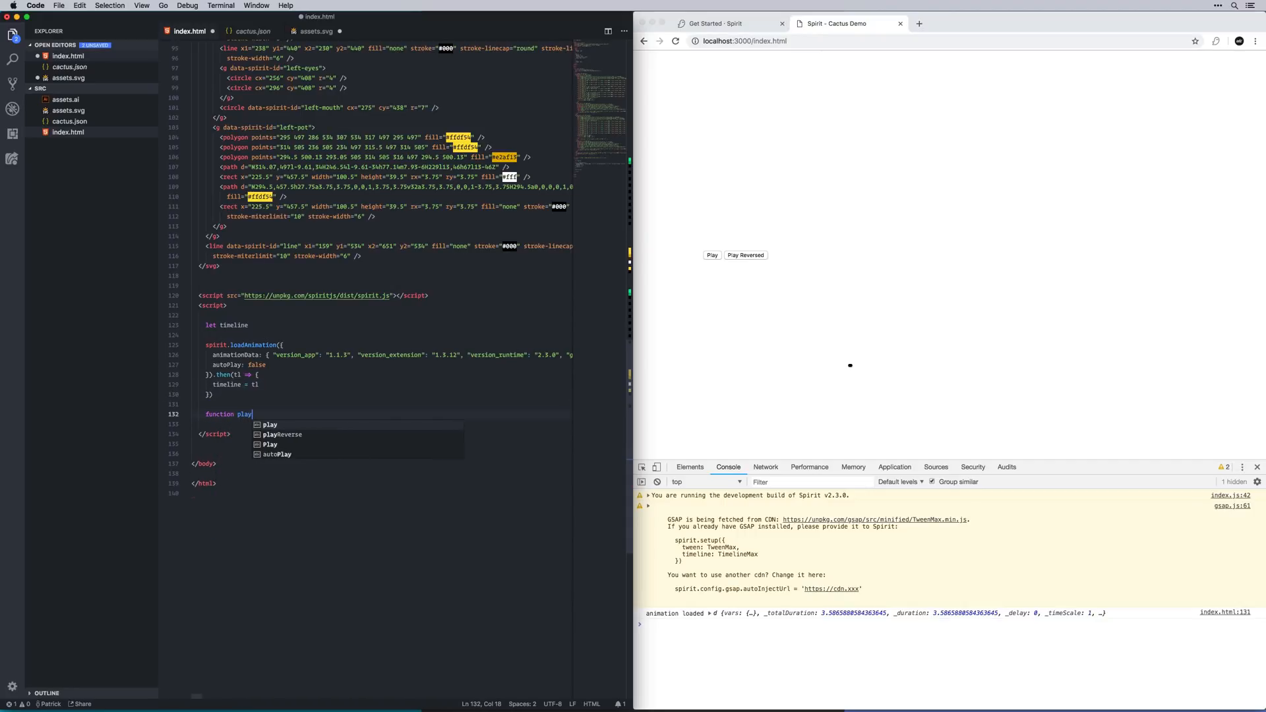
type("() {")
key("Return")
- Add an empty function playReverse() below the play function
key("Down")
key("Return")
key("Return")
type("funct")
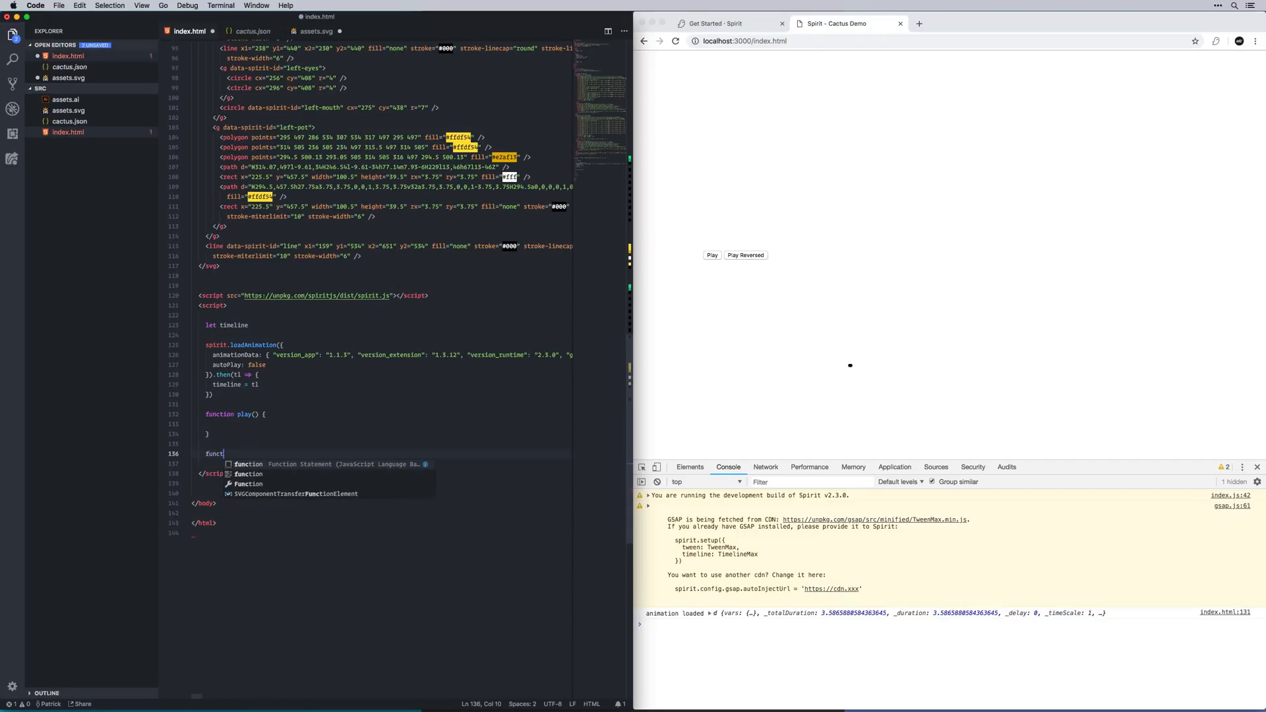
type("ion play")
key("Down")
key("Return")
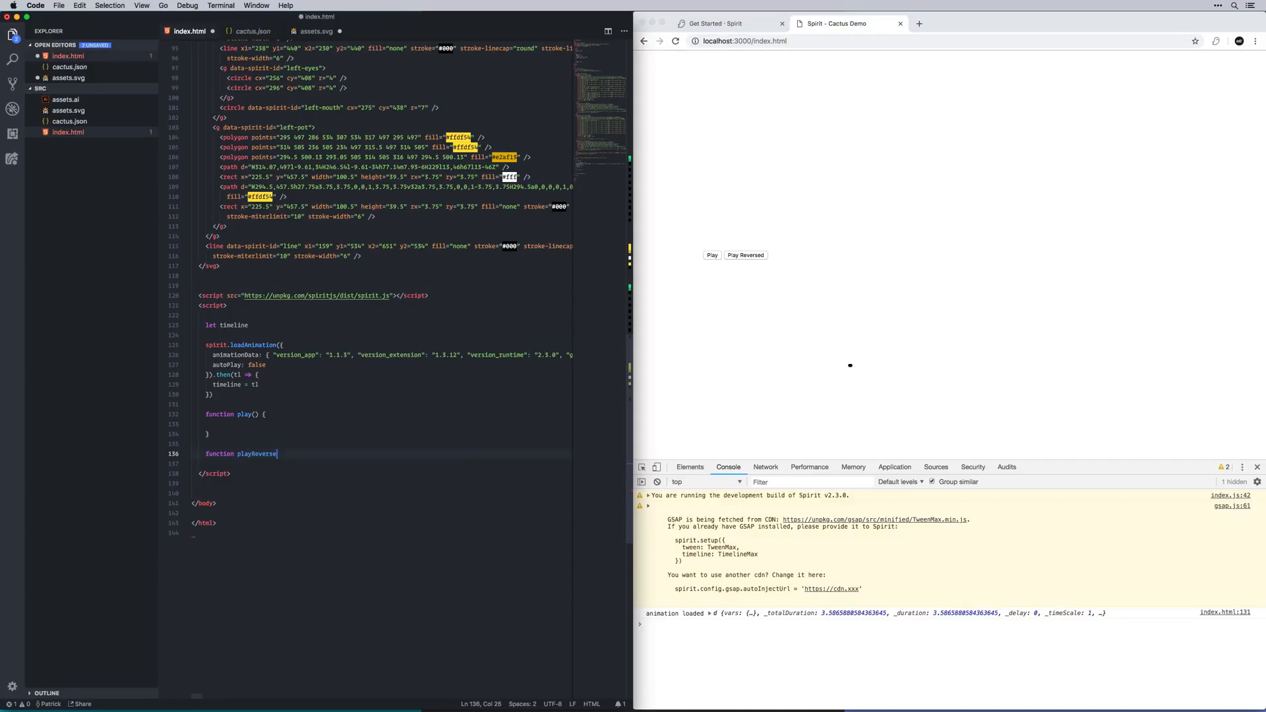
type("{")
key("Return")
- Call timeline.play(0) in the body of the play function and save index.html
key("Up")
key("Up")
key("Up")
key("Up")
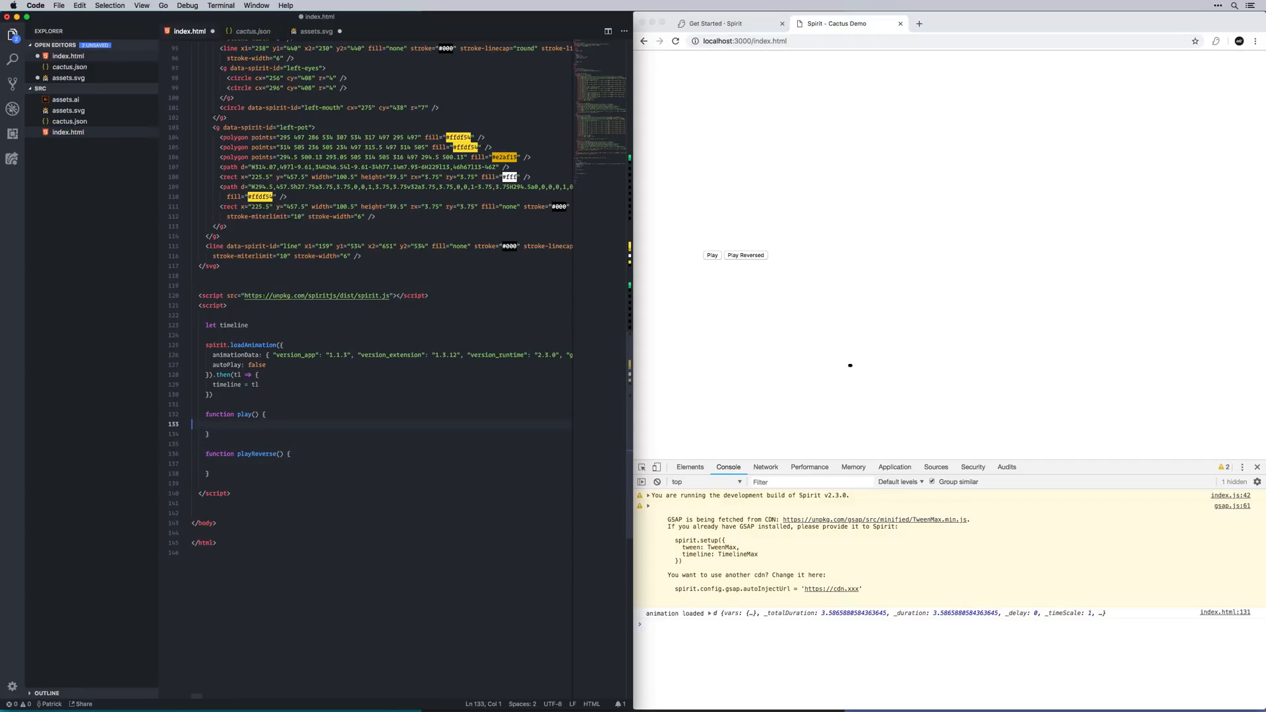
type("timeline.play")
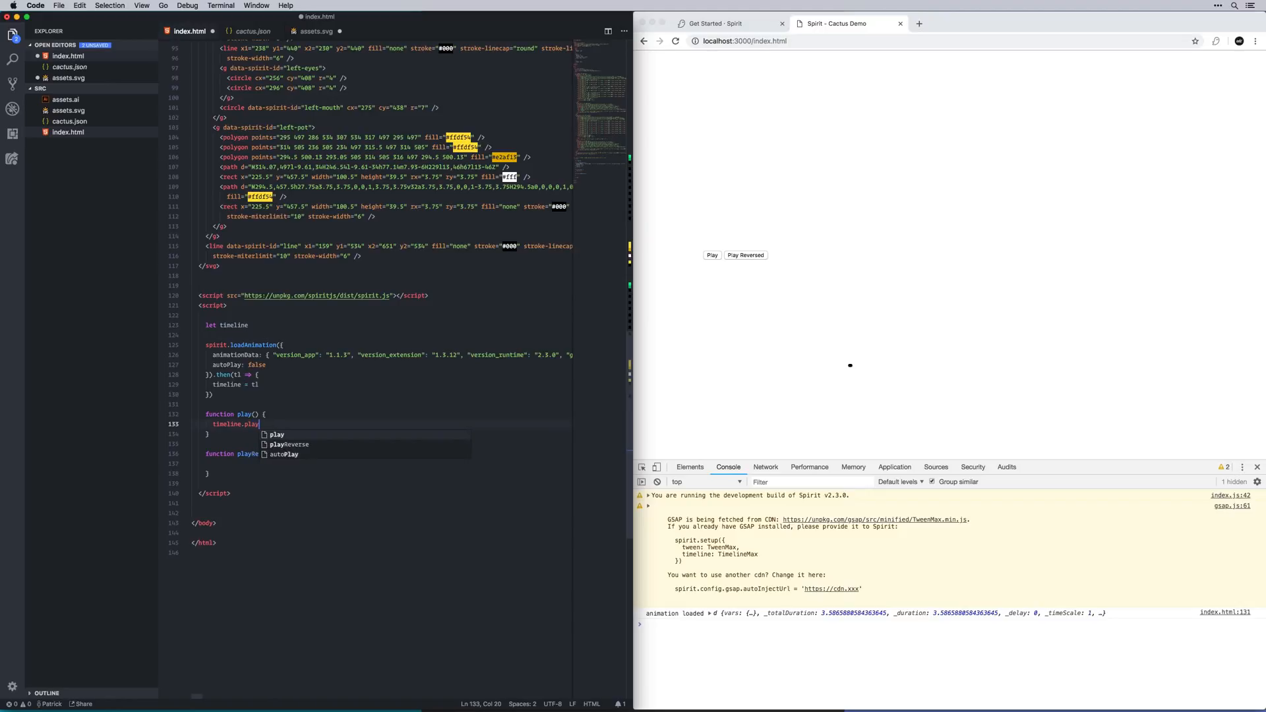
type("()0")
key("super+s")
- Test the Play button on the reloaded page in Chrome
left_click(742, 299)
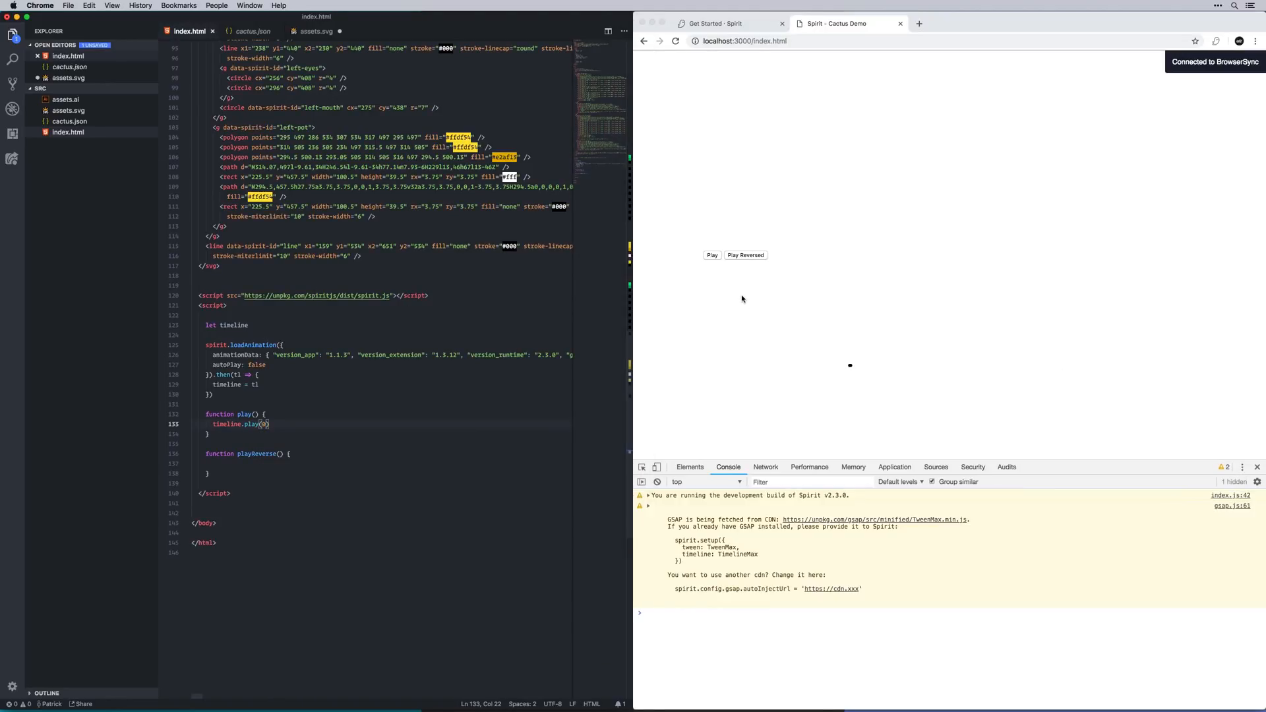
left_click(712, 256)
left_click(712, 258)
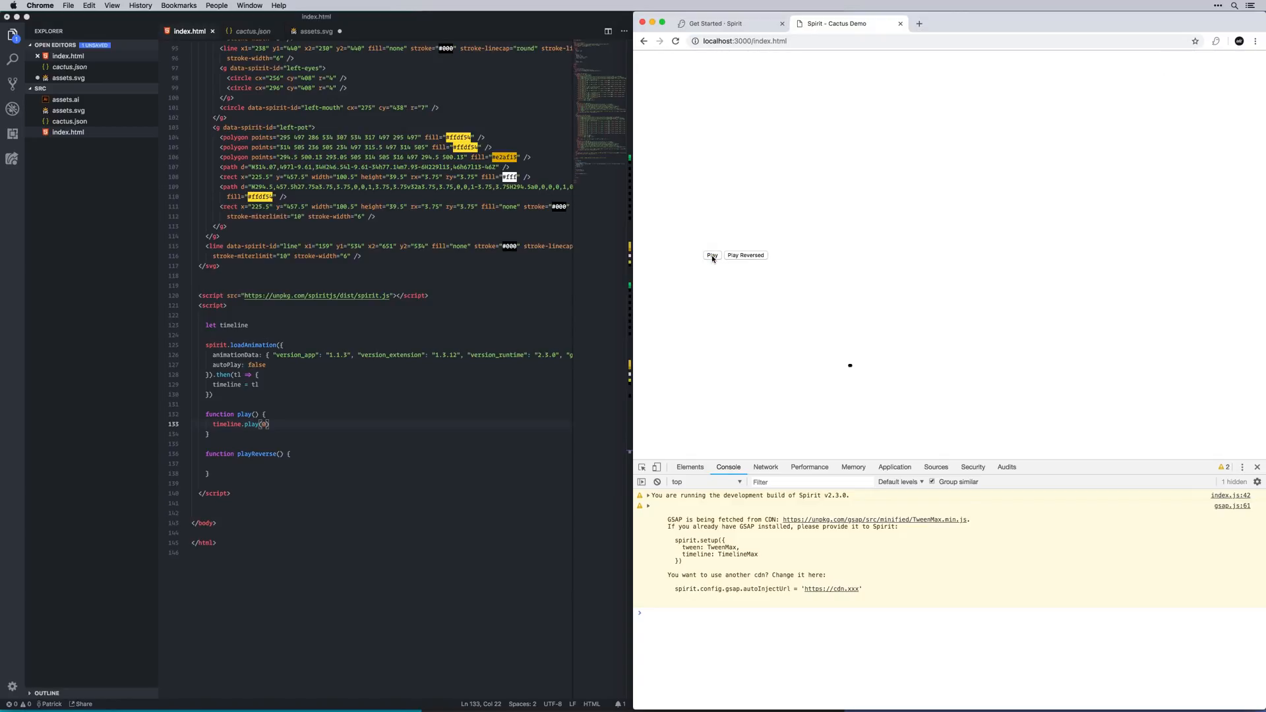
left_click(712, 258)
- Change the buttons' onclick handlers to play() and playReverse(), save index.html, and test the Play button in Chrome
left_click(303, 415)
scroll(323, 285, "up", 20)
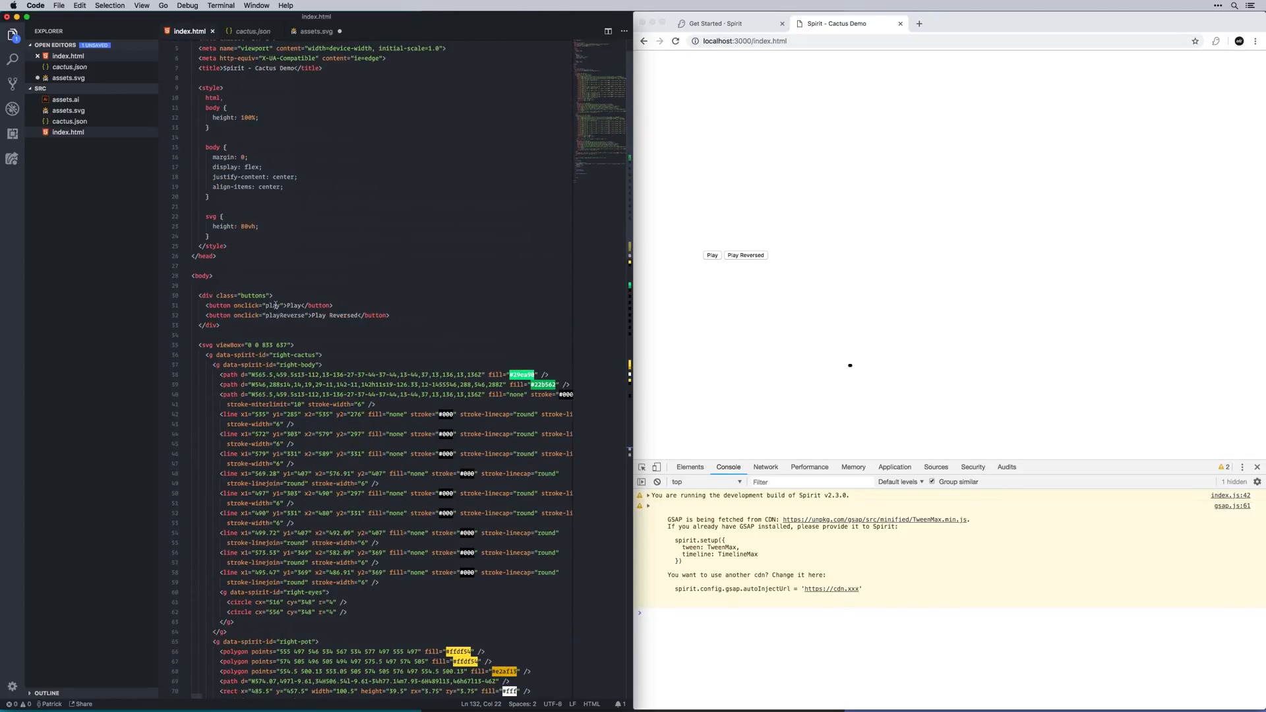
type("()")
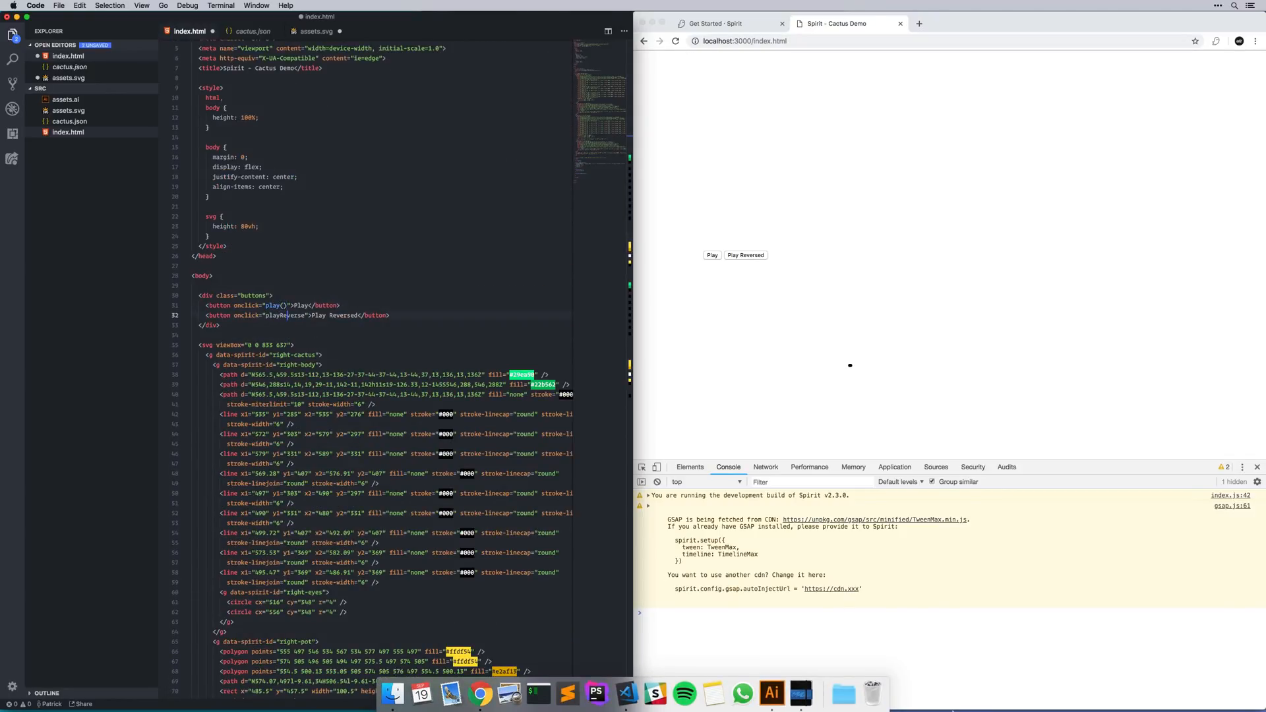
type("()")
key("super+s")
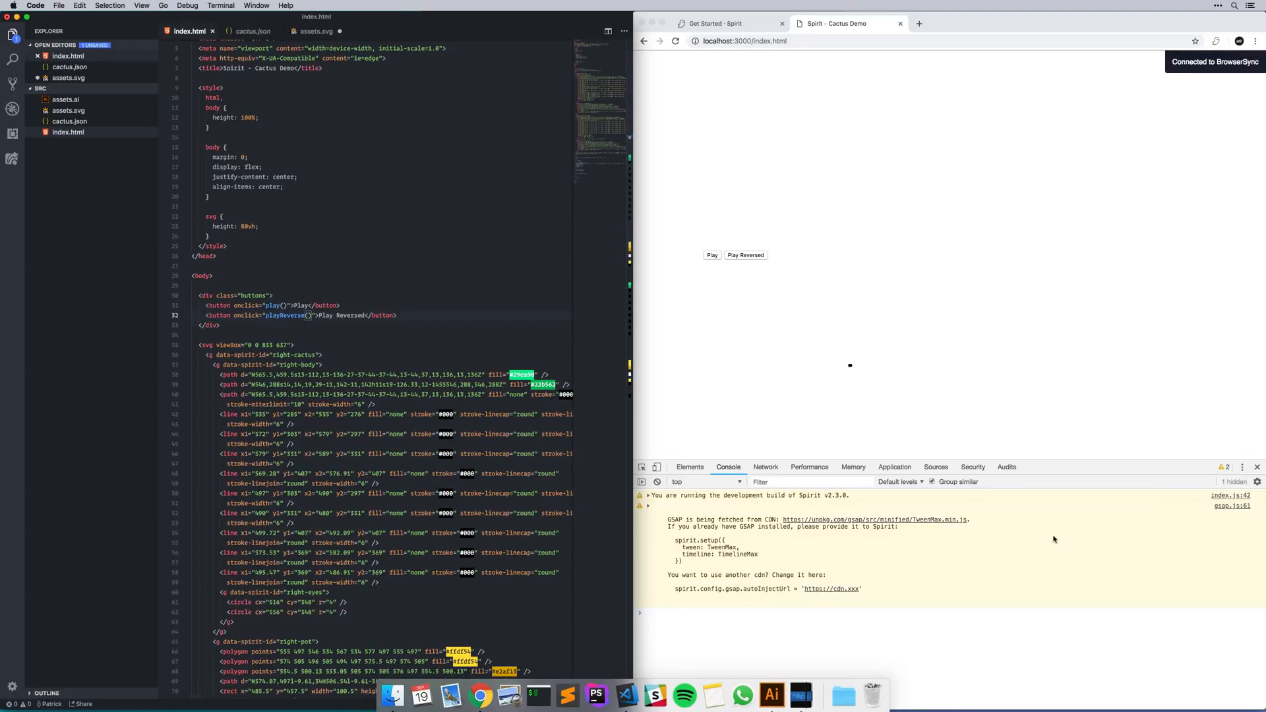
left_click(719, 263)
left_click(712, 257)
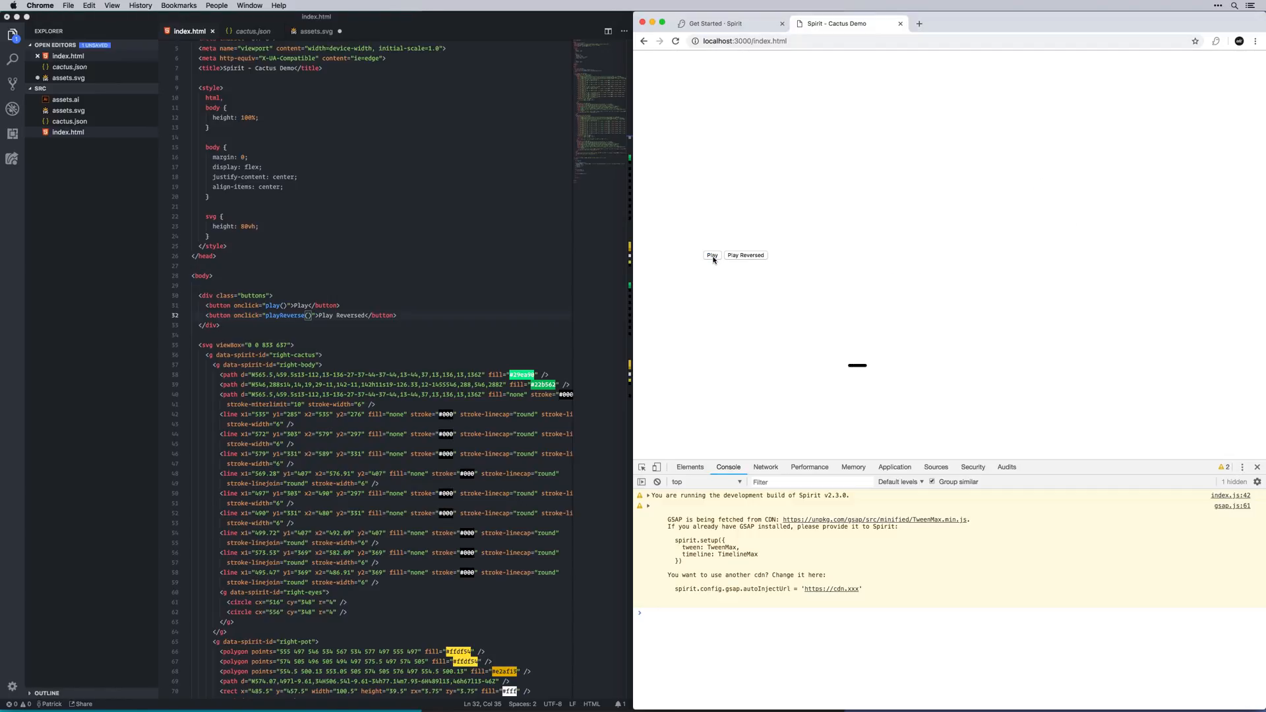
- With the playReverse body ready for editing, open the GreenSock TimelineMax docs and examine the list of timeline methods
scroll(260, 278, "down", 20)
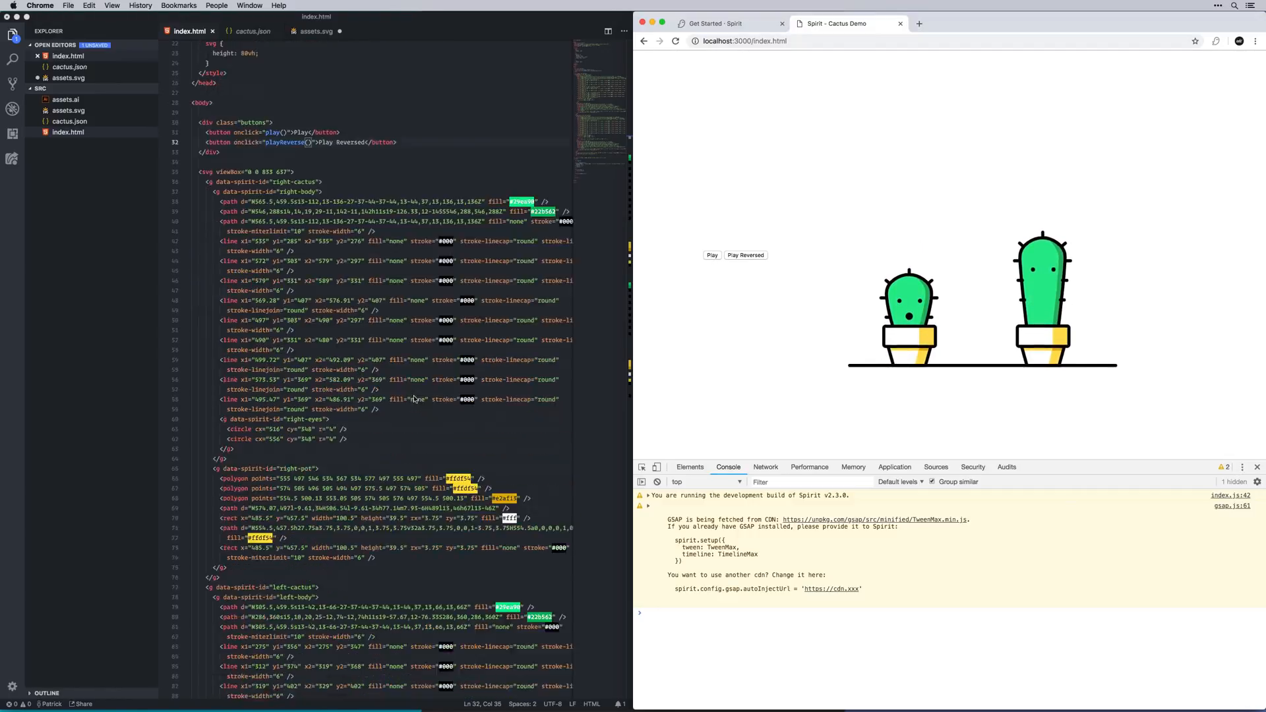
left_click(253, 290)
key("Tab")
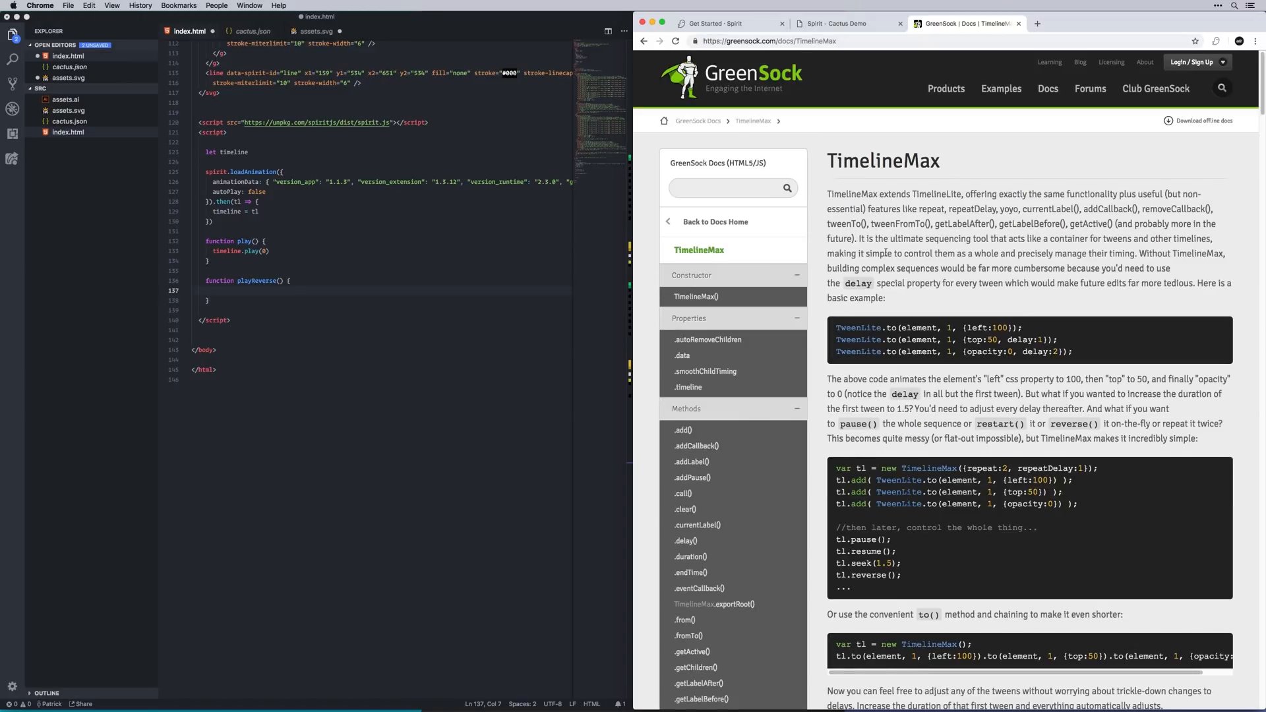
scroll(845, 341, "down", 5)
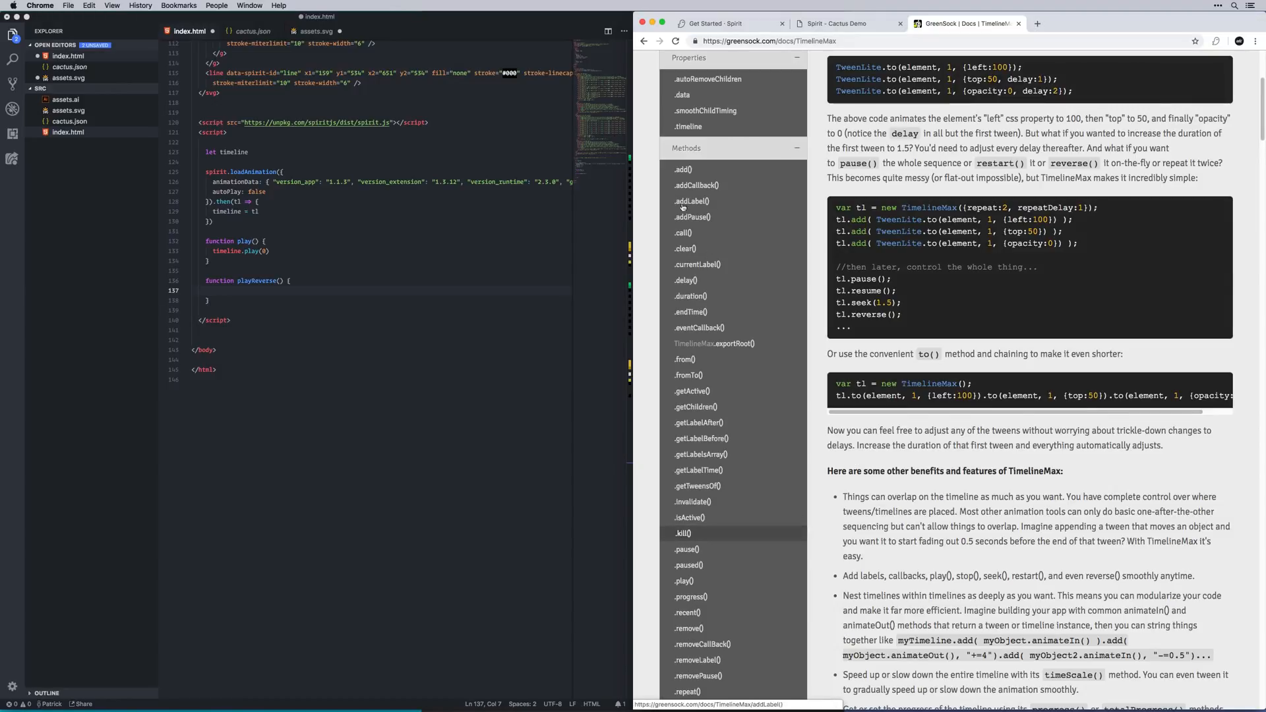
scroll(713, 561, "down", 1)
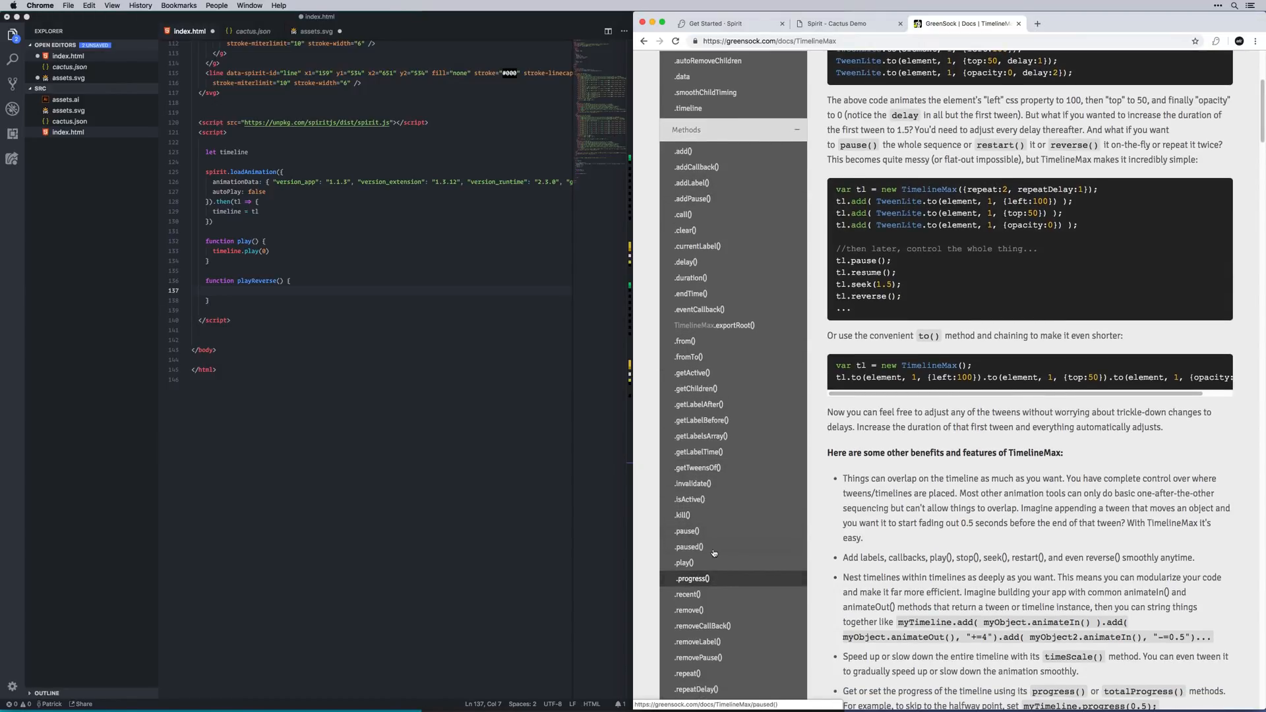
scroll(735, 686, "down", 6)
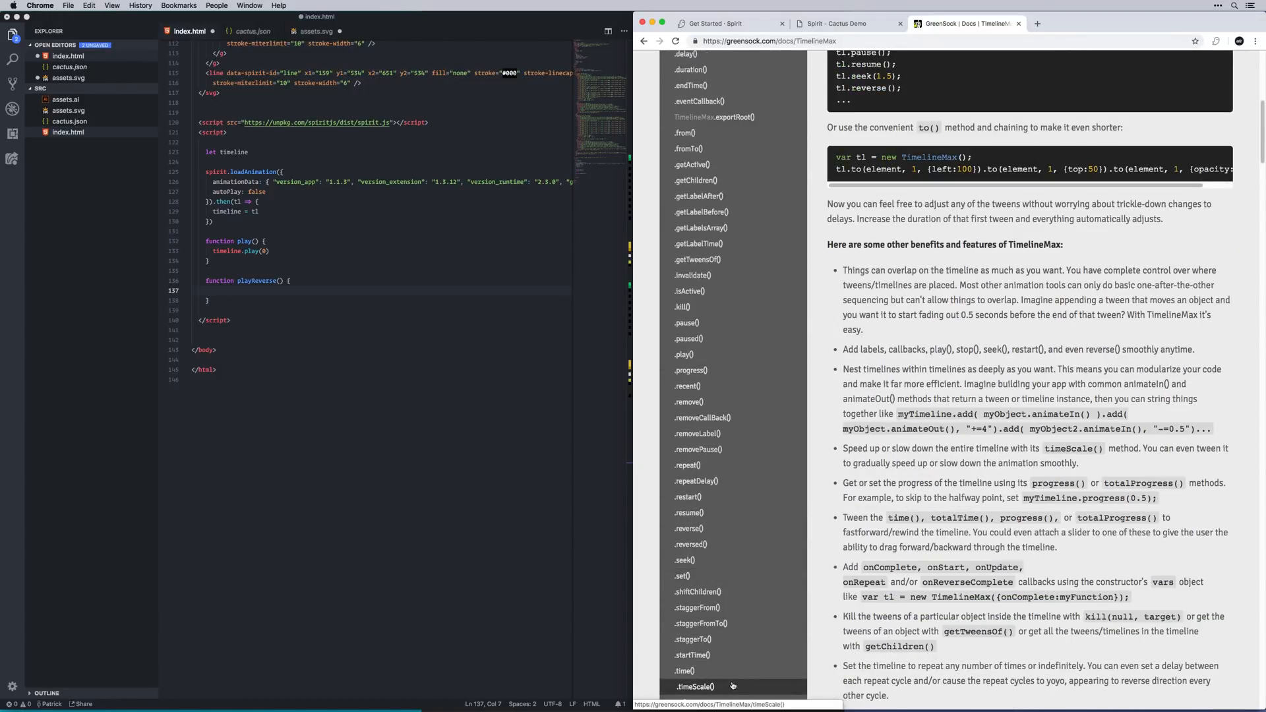
scroll(736, 663, "down", 1)
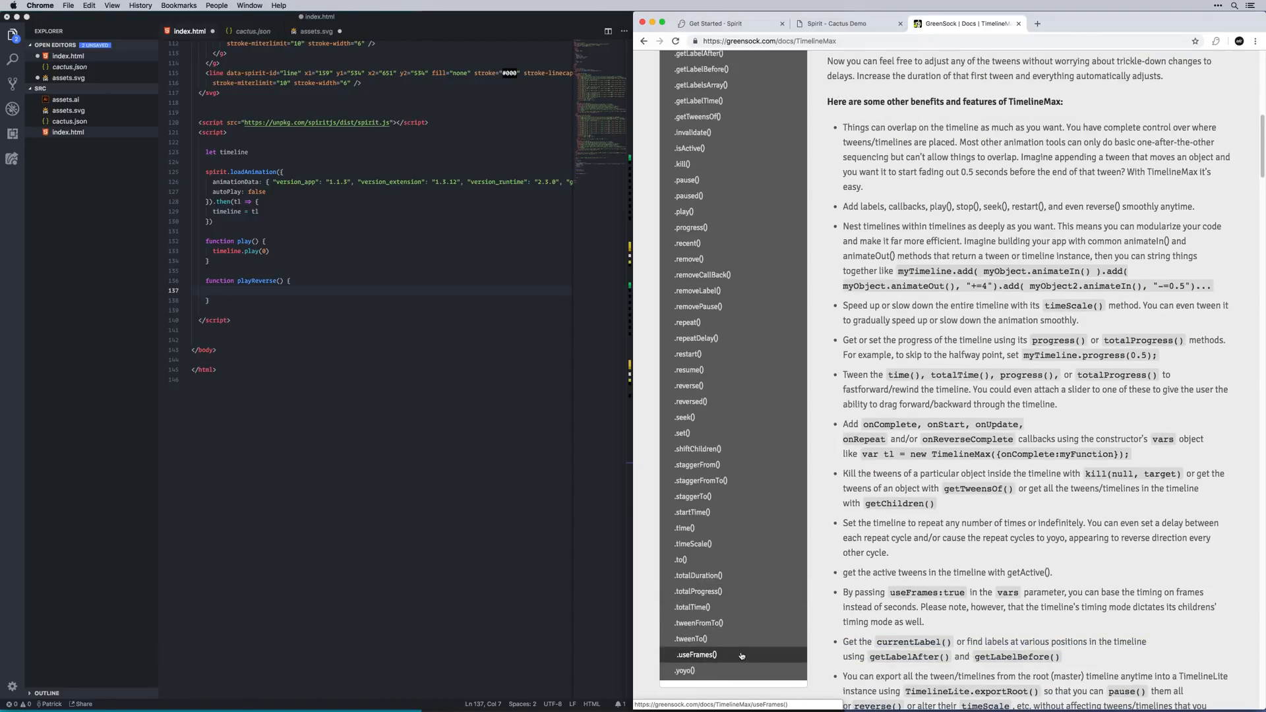
- Find the tweenFromTo() method in the TimelineMax method list and open its documentation page
scroll(741, 660, "up", 1)
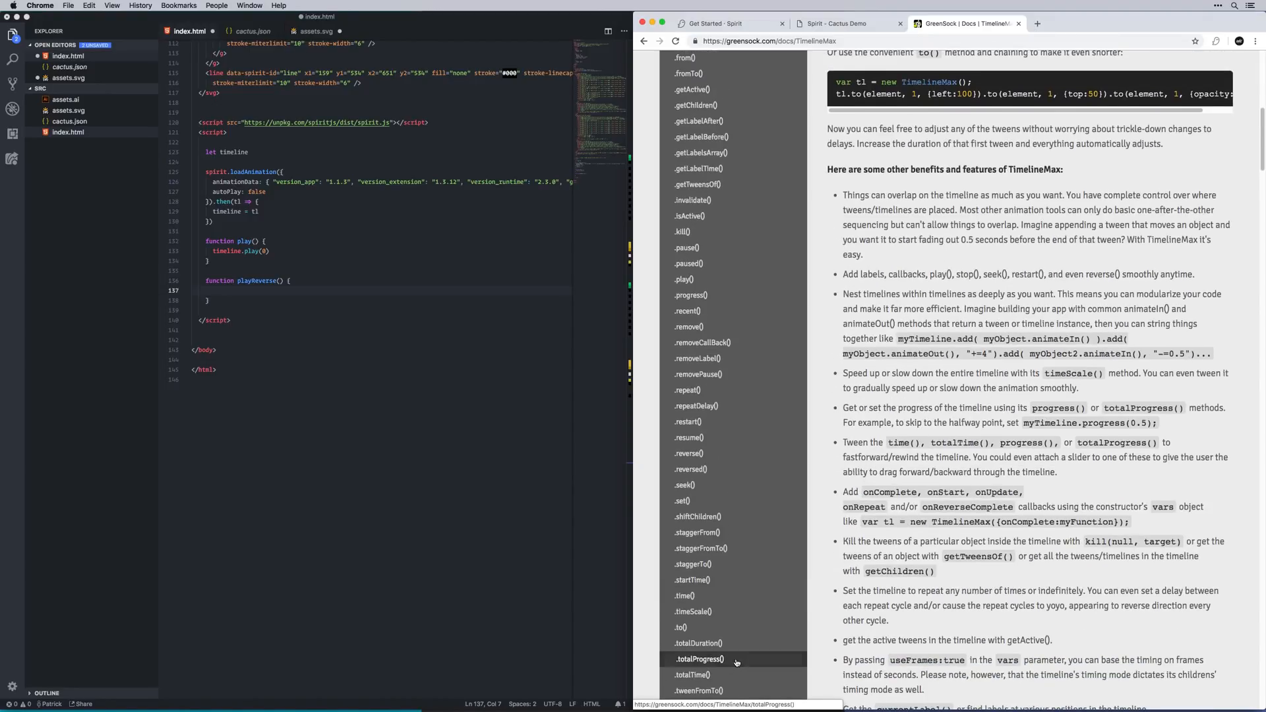
scroll(737, 662, "up", 3)
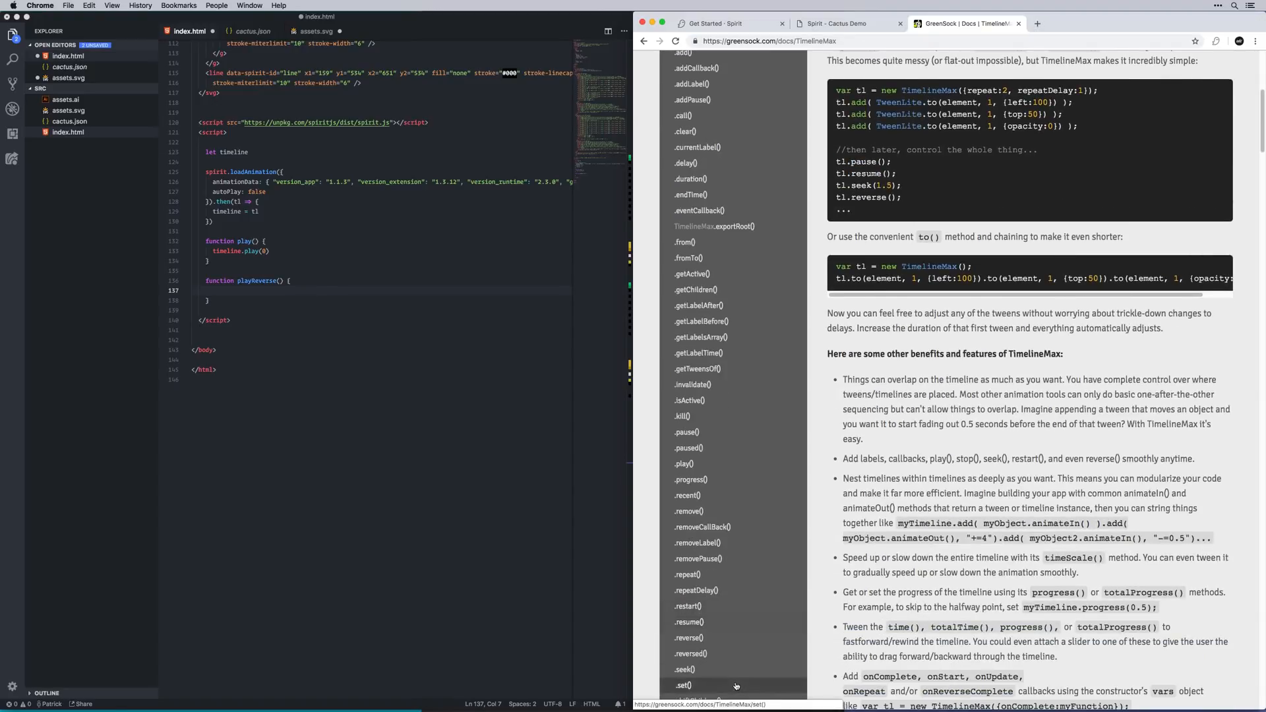
scroll(736, 687, "down", 3)
scroll(740, 663, "down", 1)
left_click(704, 623)
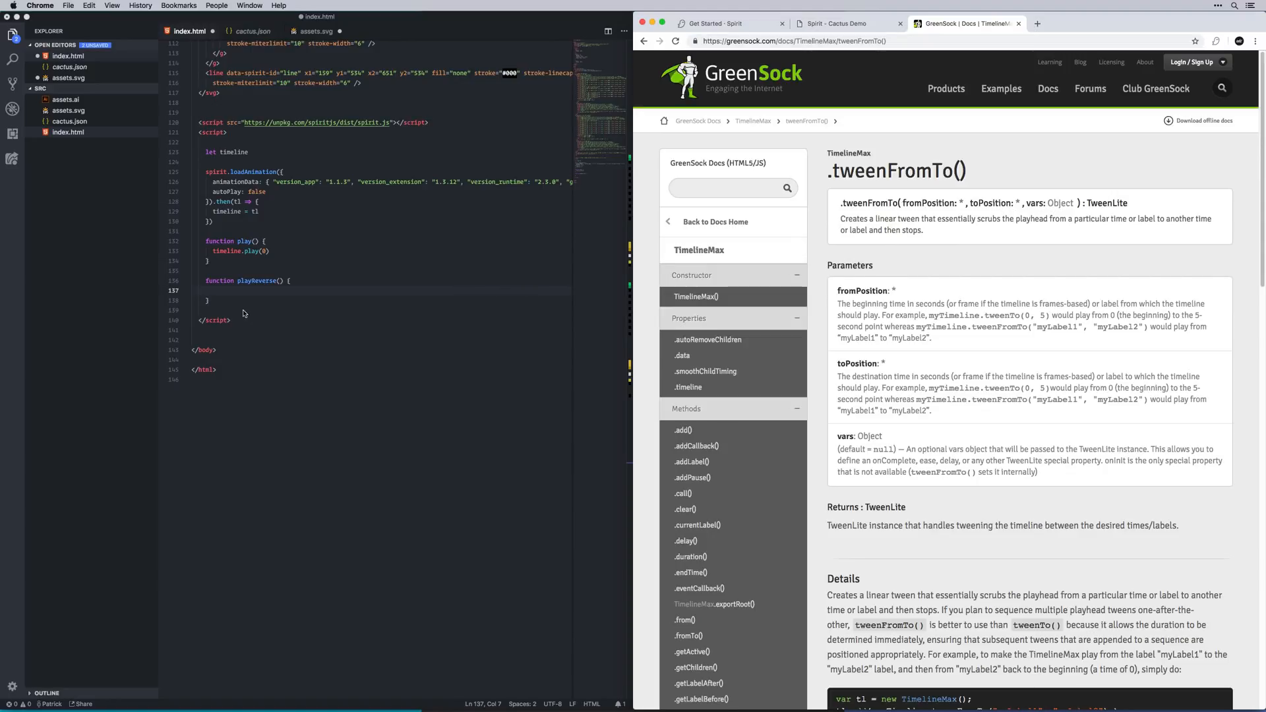
- Call timeline.tweenFromTo(timeline.duration()) in the body of the playReverse function in index.html
left_click(259, 289)
type("tim")
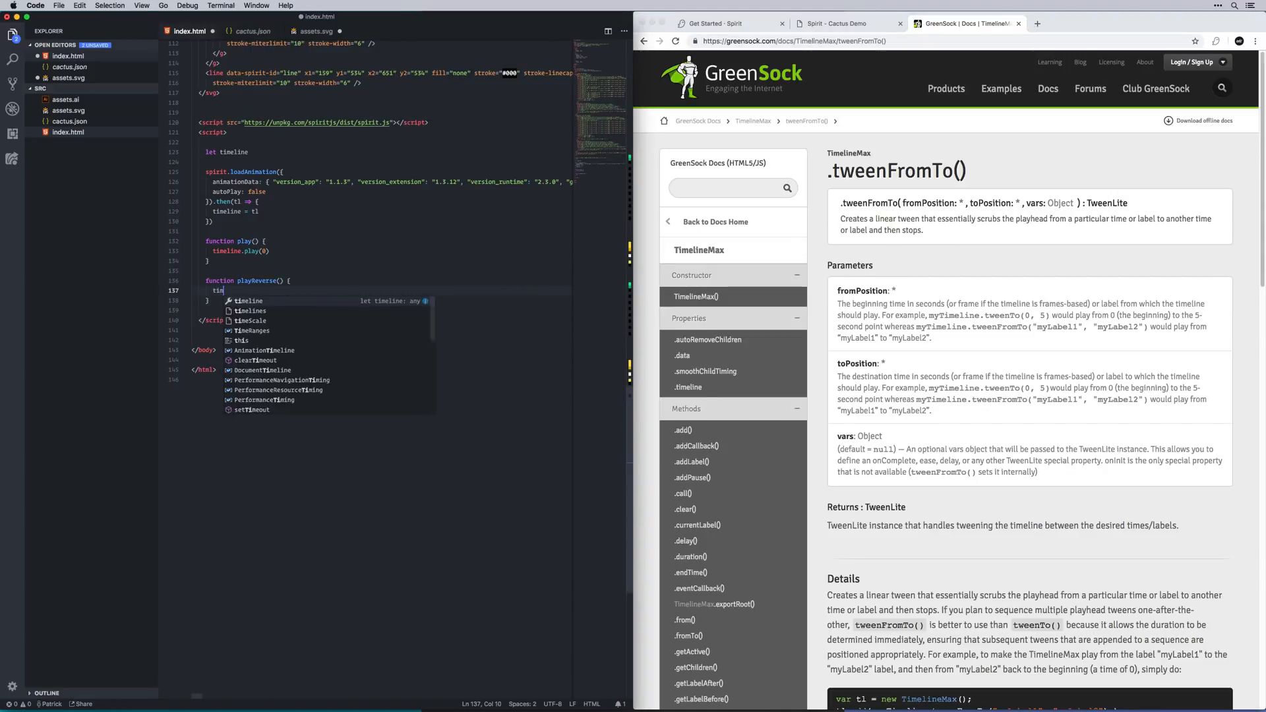
type("eline.tweenFrmTo()")
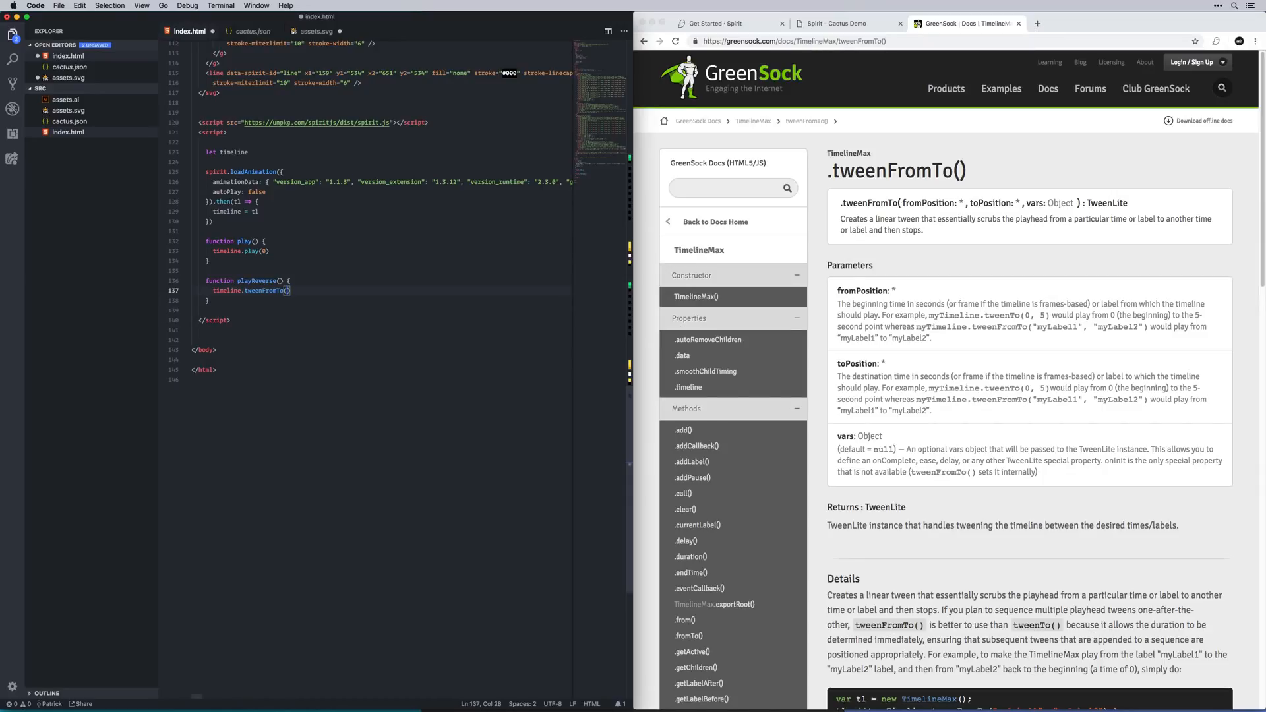
type("timeline.duratio")
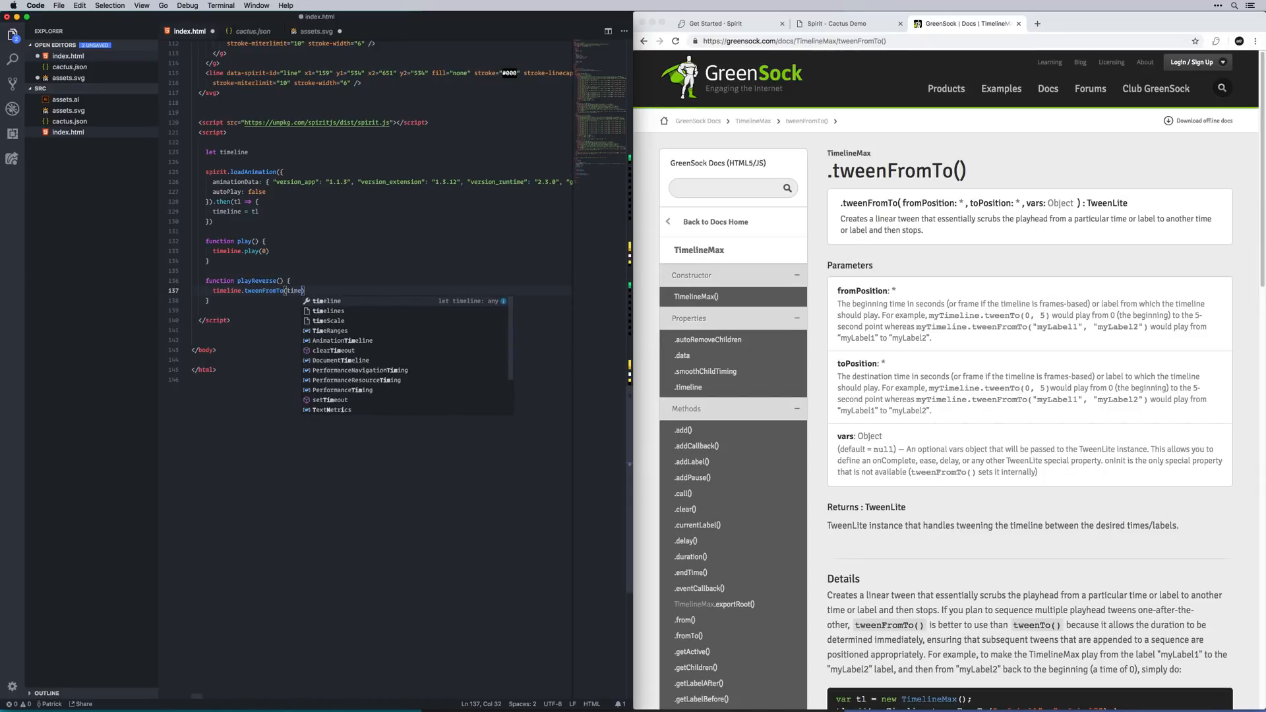
type("n()")
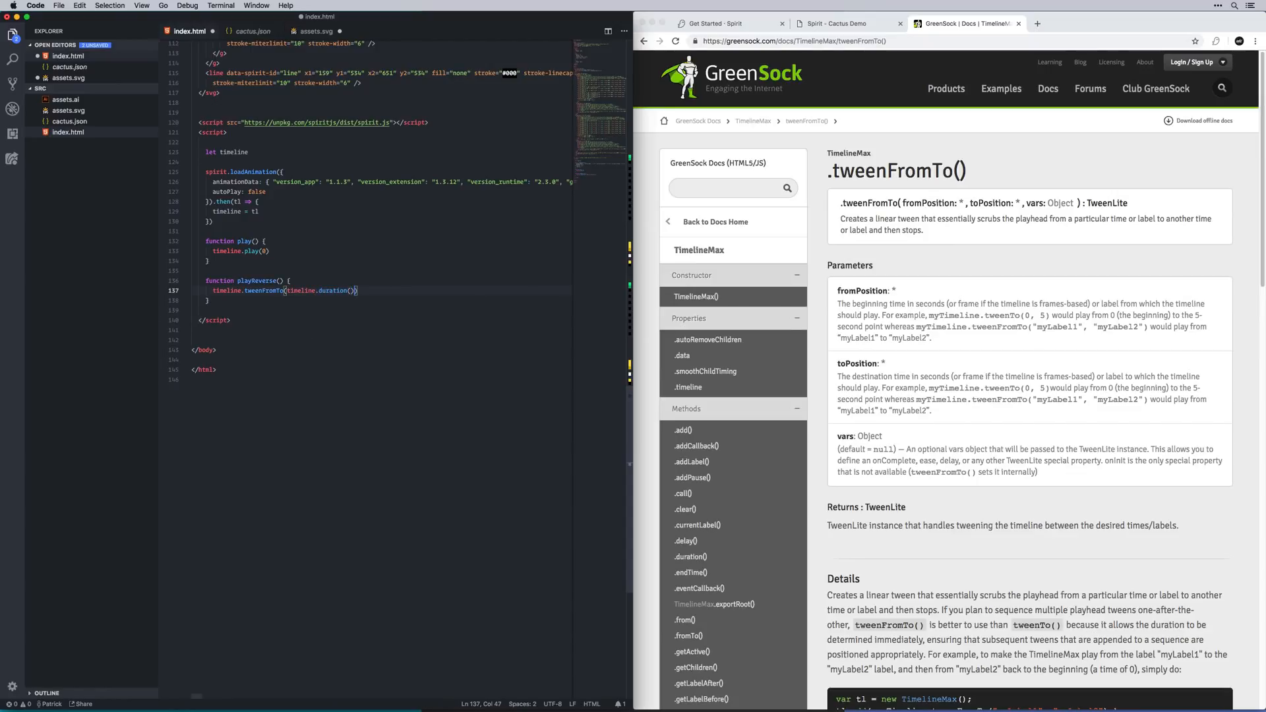
- Check the duration() documentation, add 0 as the second argument of playReverse's tweenFromTo call, and save index.html
left_click(695, 559)
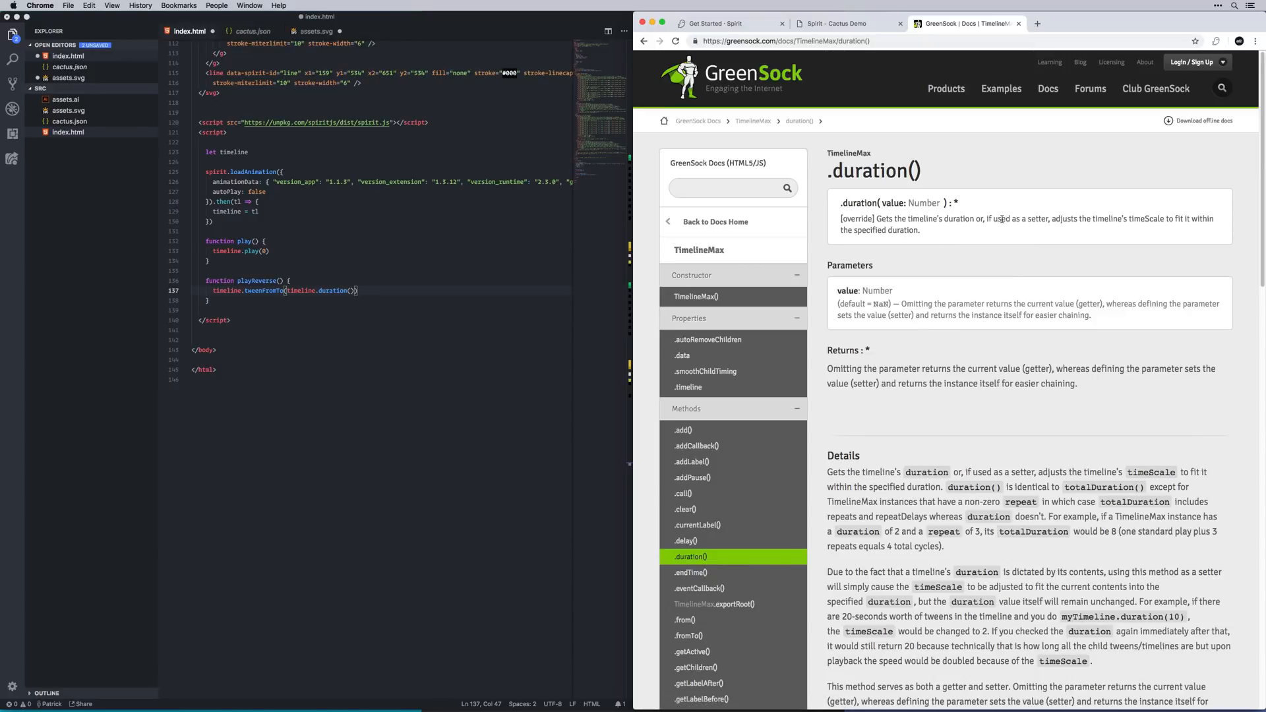
left_click(644, 41)
left_click(363, 290)
type(", 0")
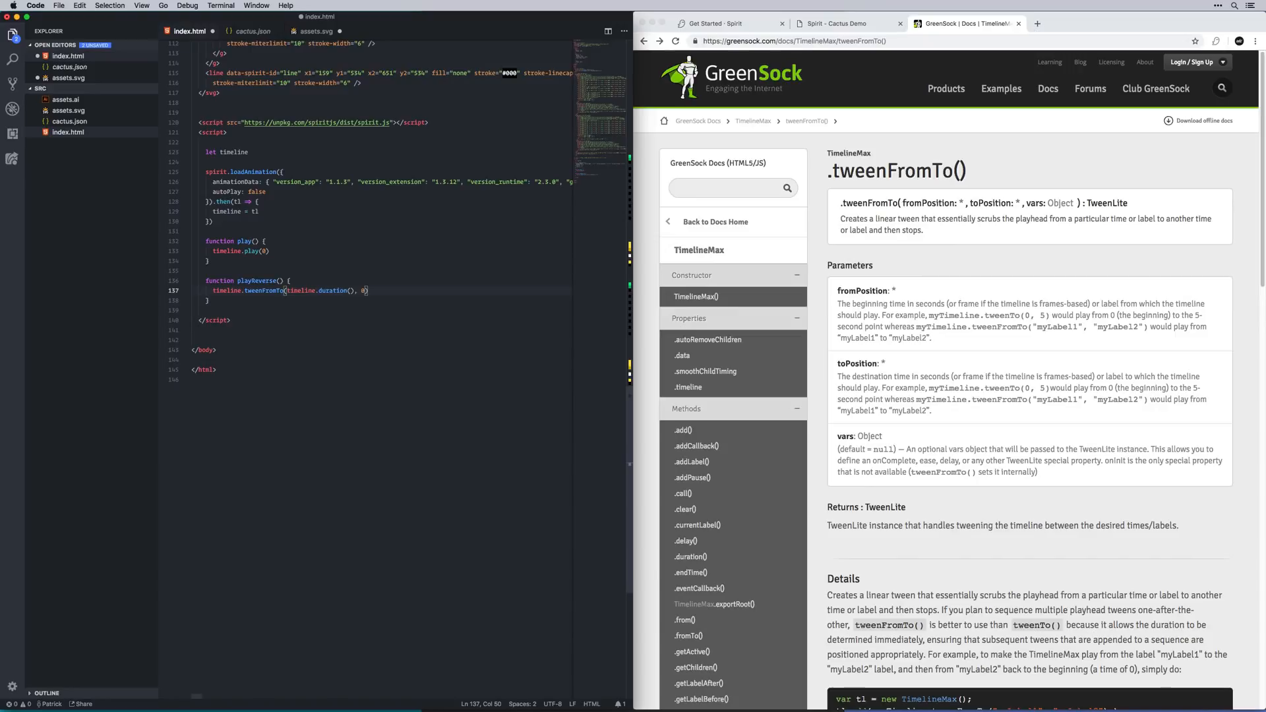
key("super+s")
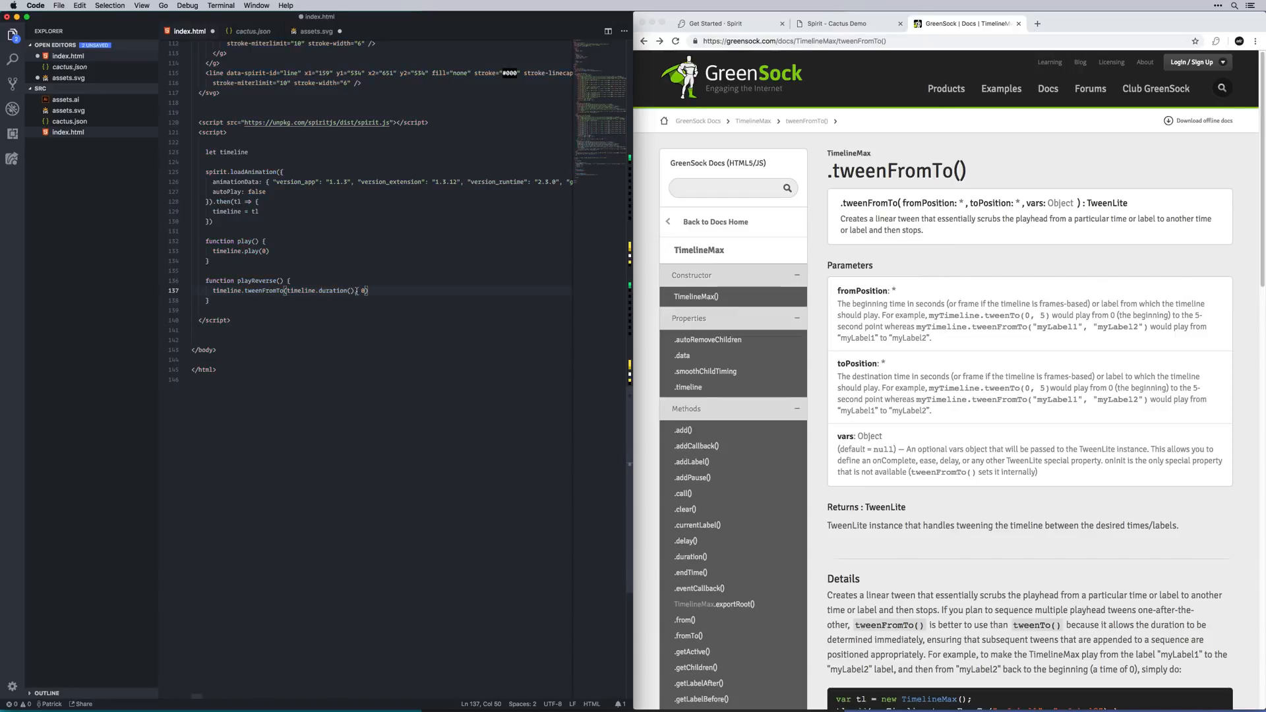
- Test the Play and Play Reversed buttons alternately on the cactus demo page in Chrome
left_click(841, 24)
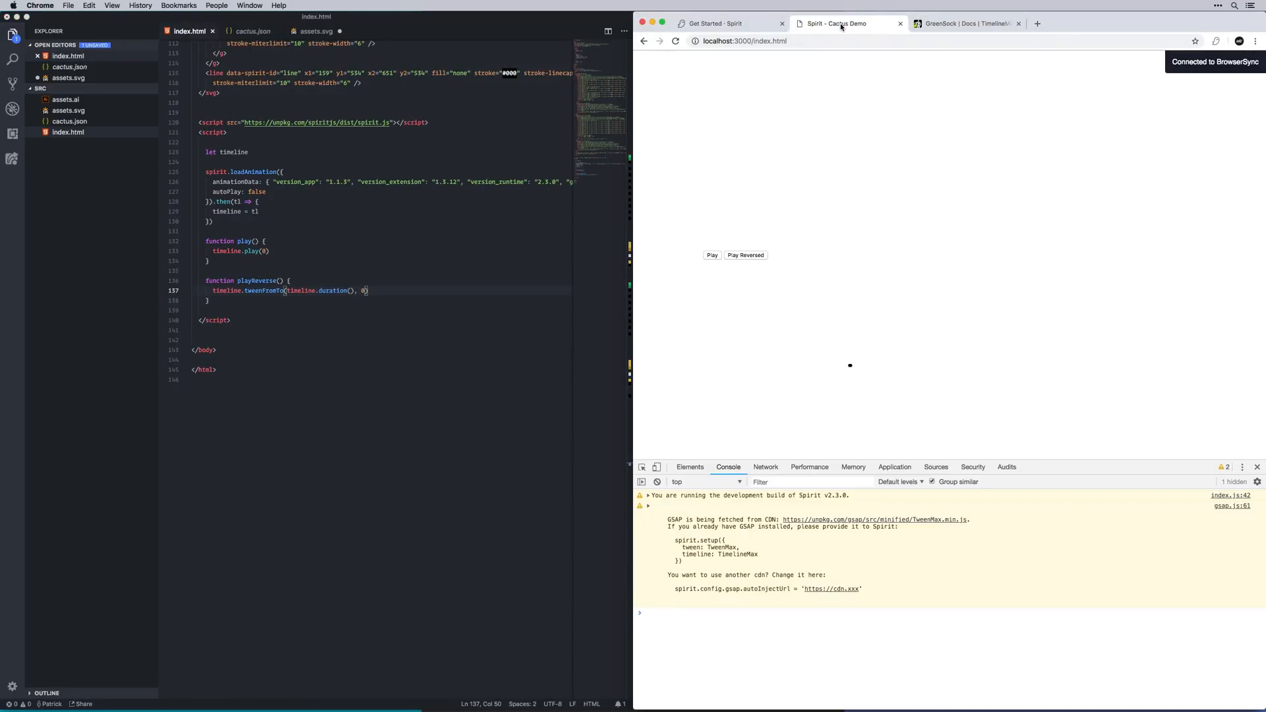
left_click(712, 257)
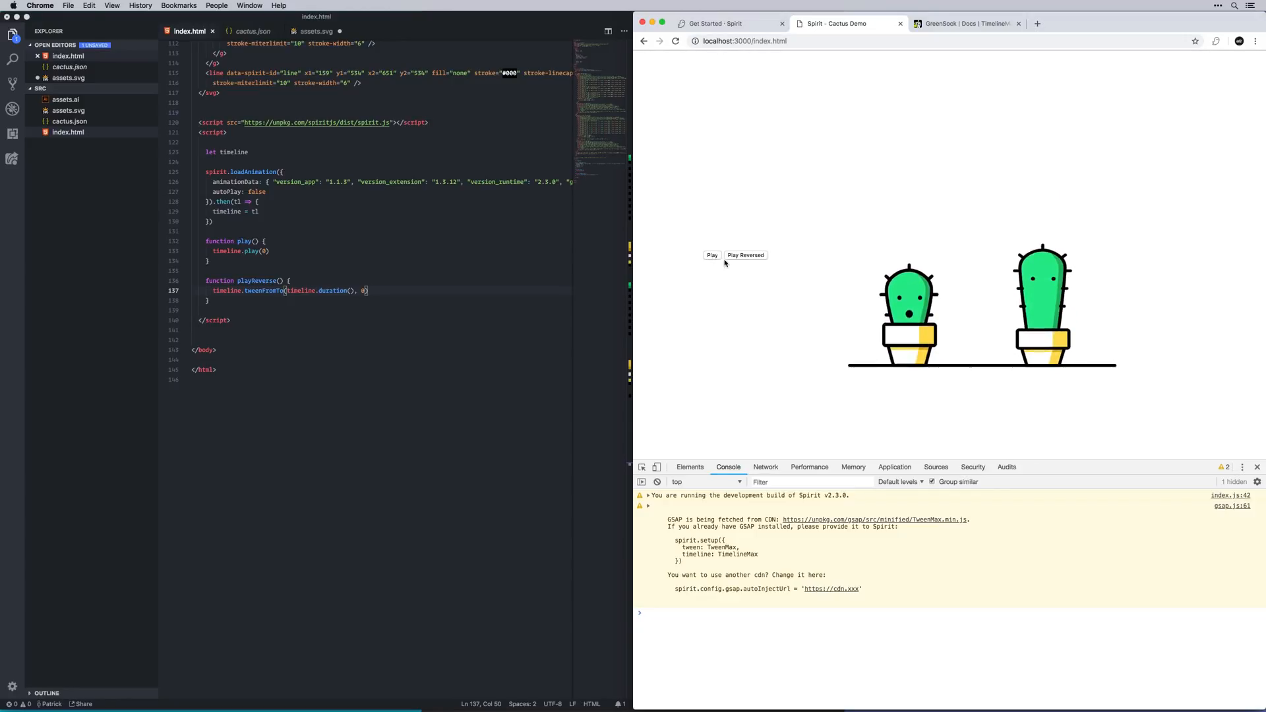
left_click(761, 258)
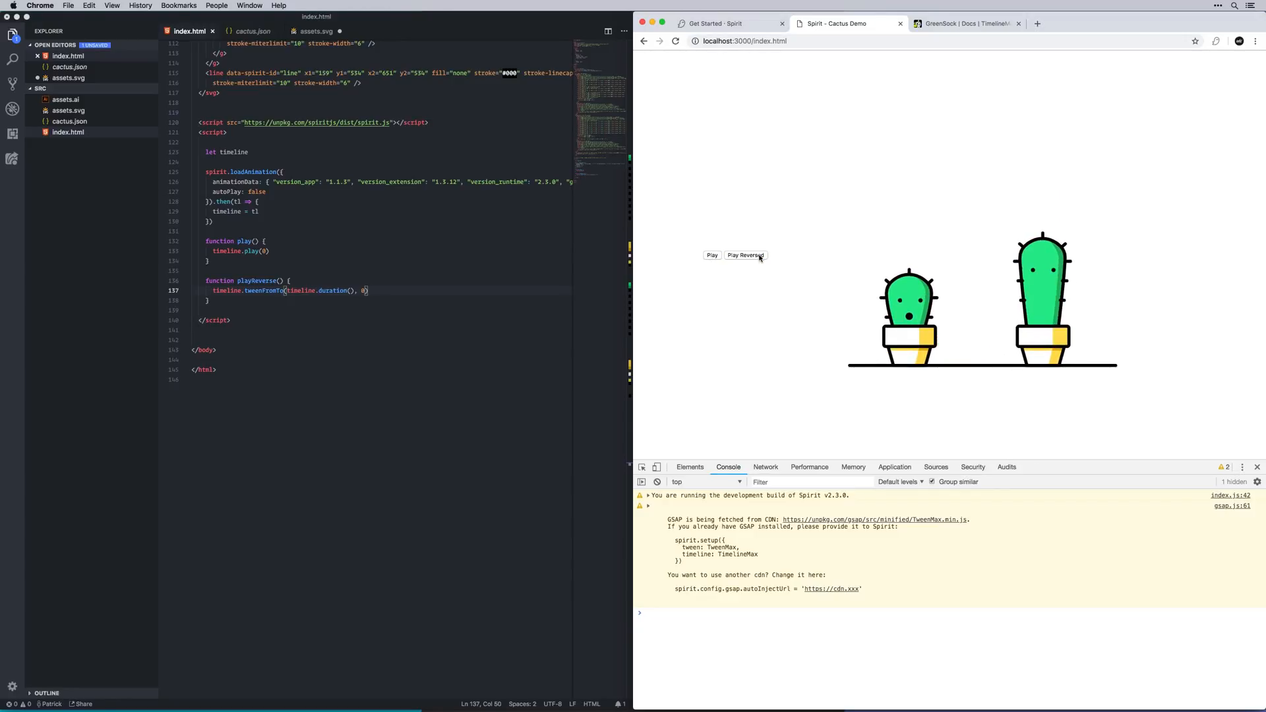
left_click(712, 257)
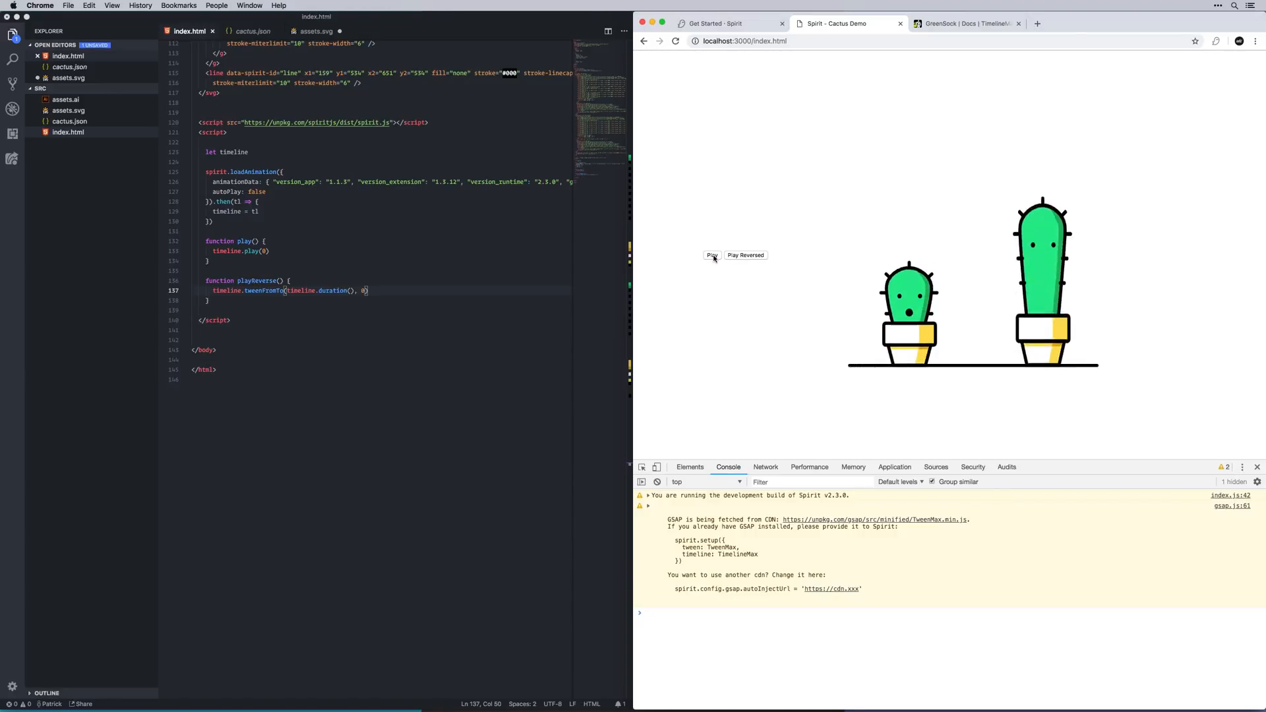
left_click(757, 258)
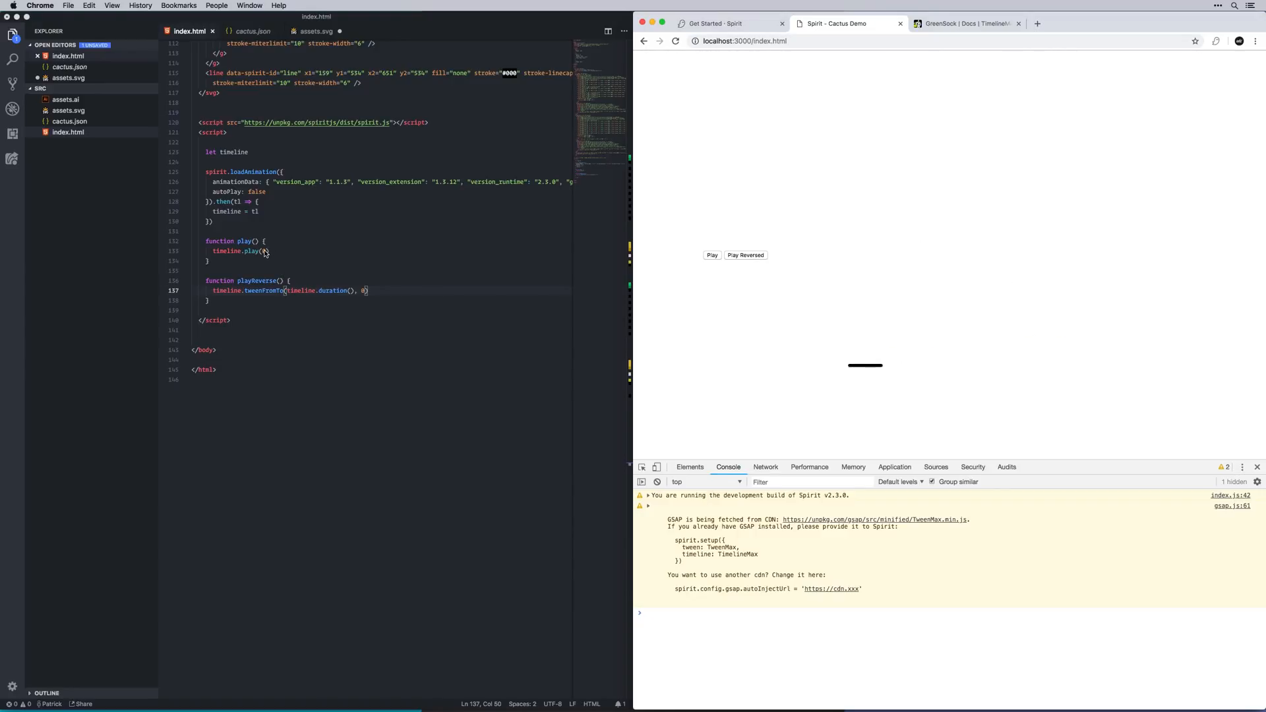
left_click(714, 258)
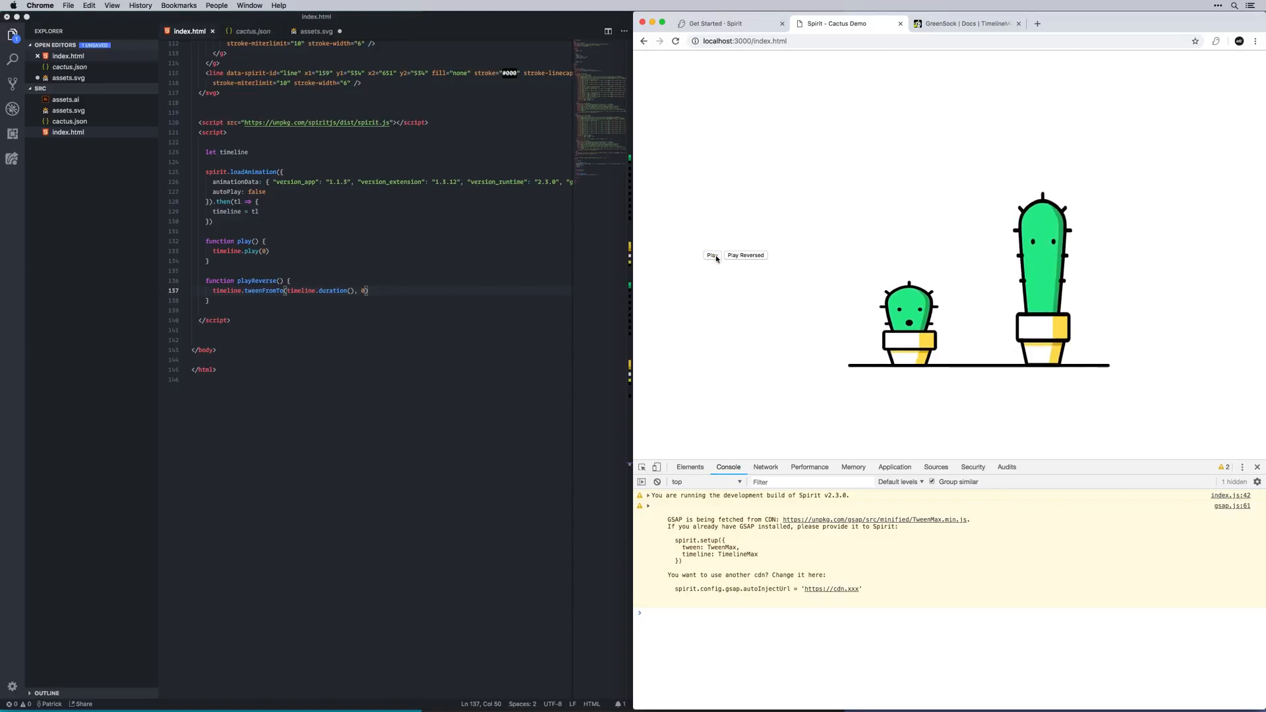
left_click(757, 258)
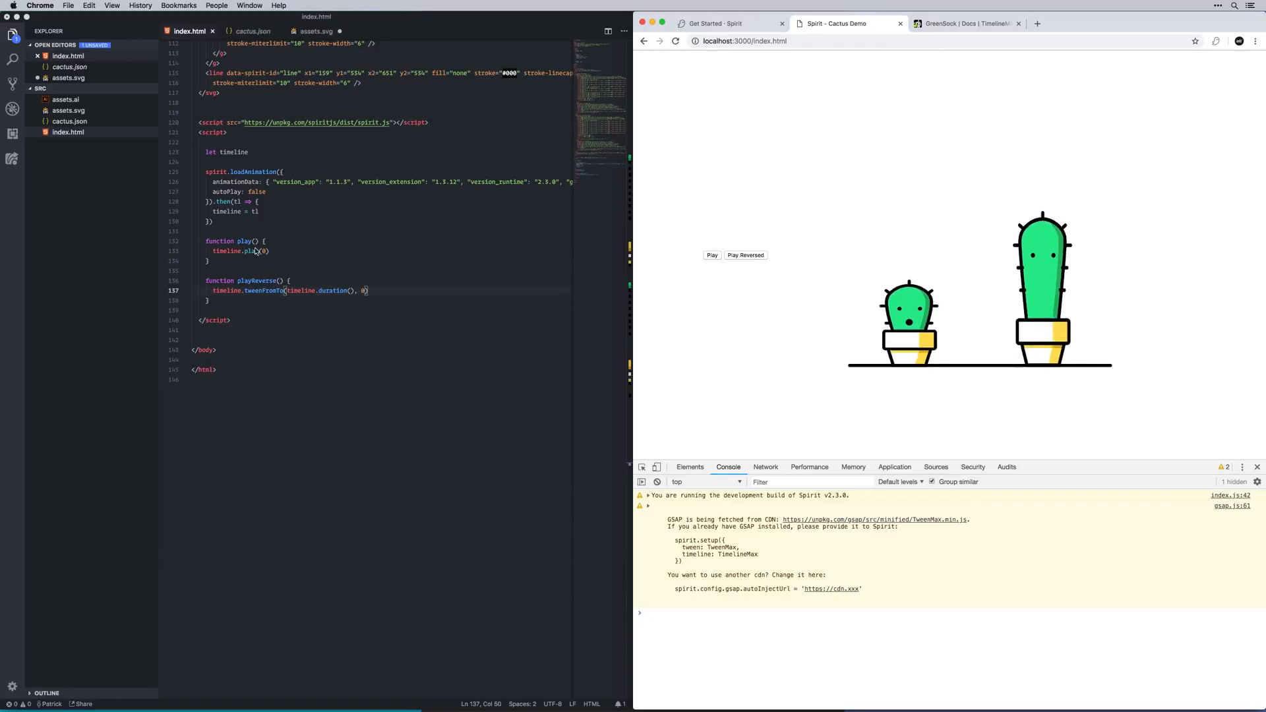
- Copy the tweenFromTo line from playReverse into the play function, directly below timeline.play(0)
left_click(254, 290)
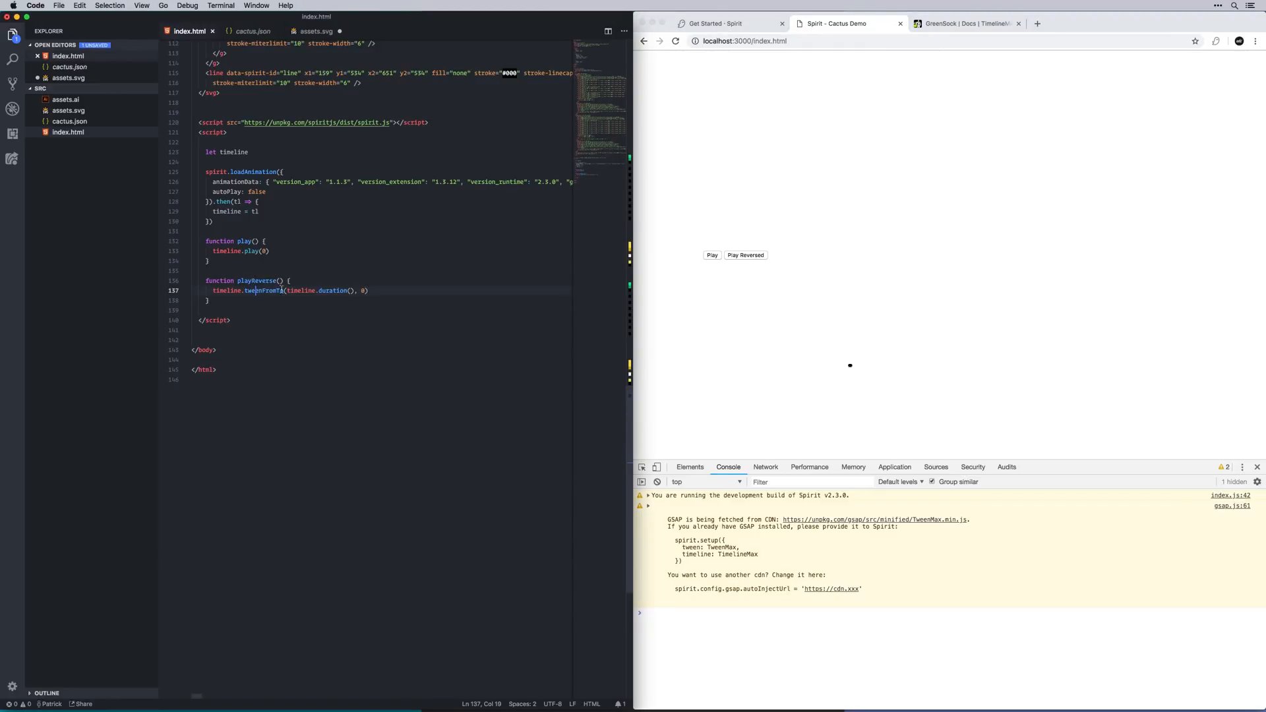
key("super+Left")
key("super+shift+Right")
key("super+c")
key("Up")
key("Up")
key("Up")
key("Up")
key("Return")
key("super+v")
key("alt+Left")
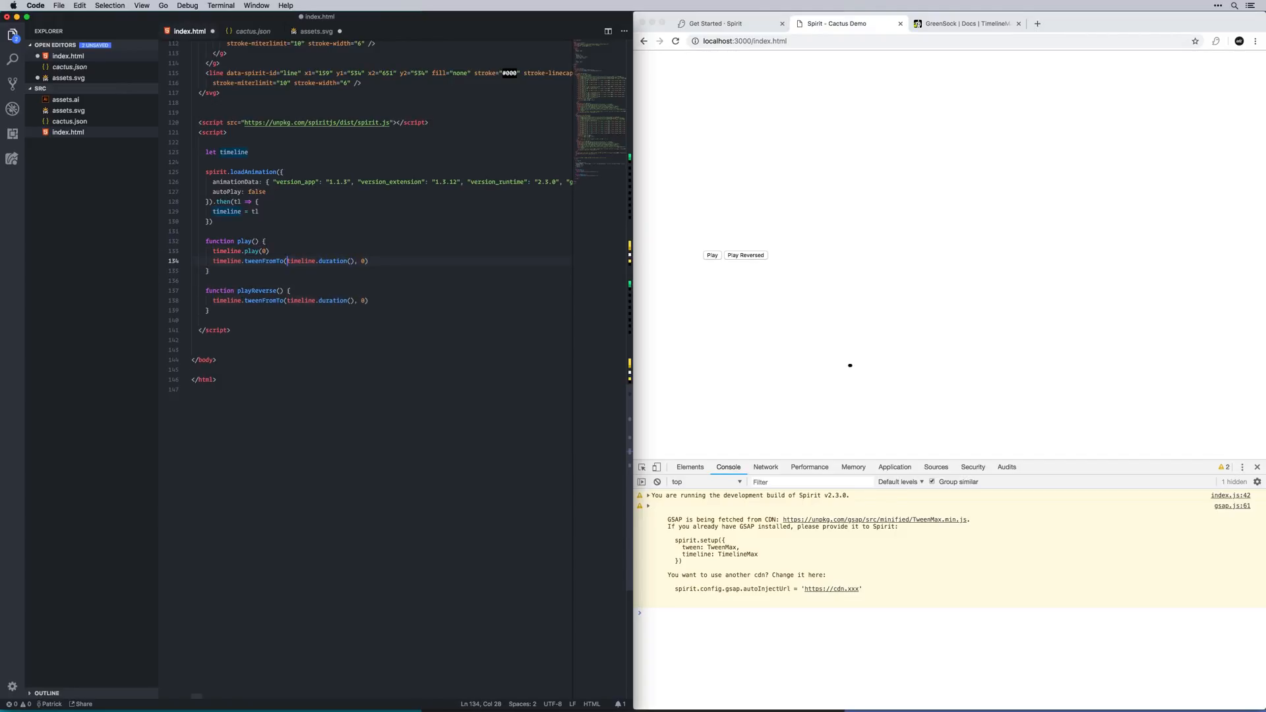
- Find the time() method in the TimelineMax docs and open its documentation page
key("alt+shift+Left")
left_click(962, 26)
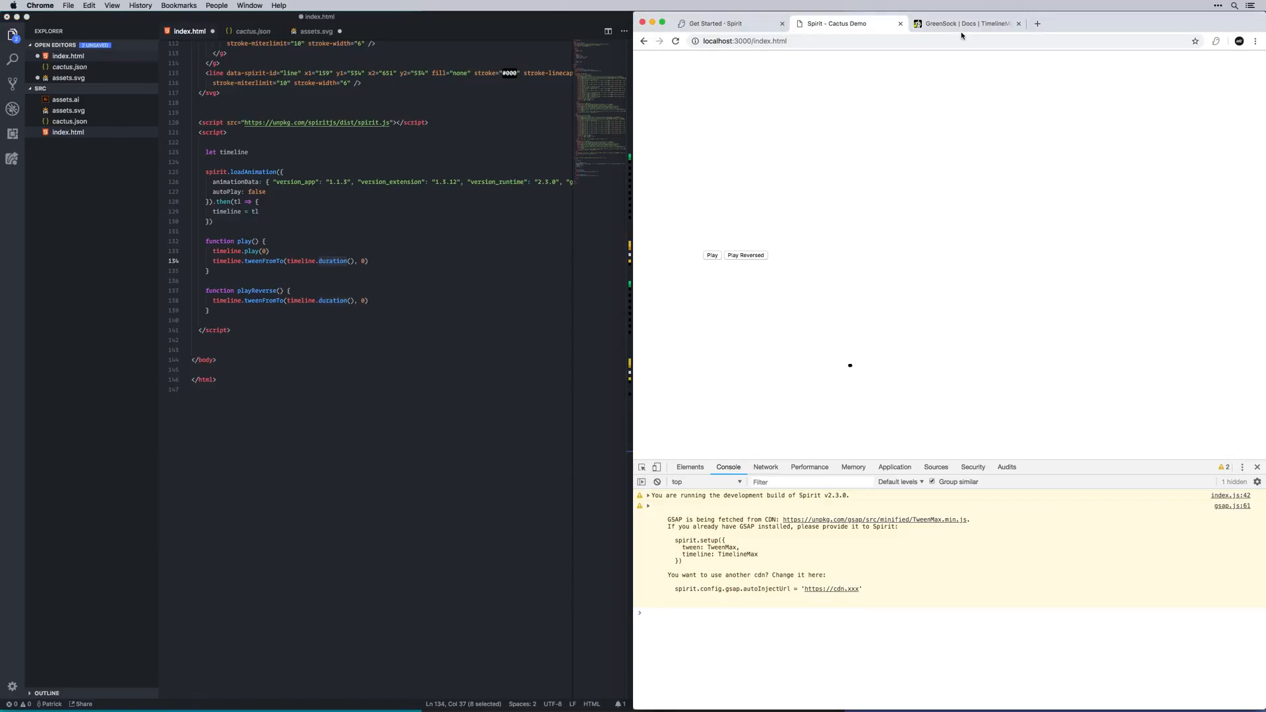
scroll(821, 485, "down", 3)
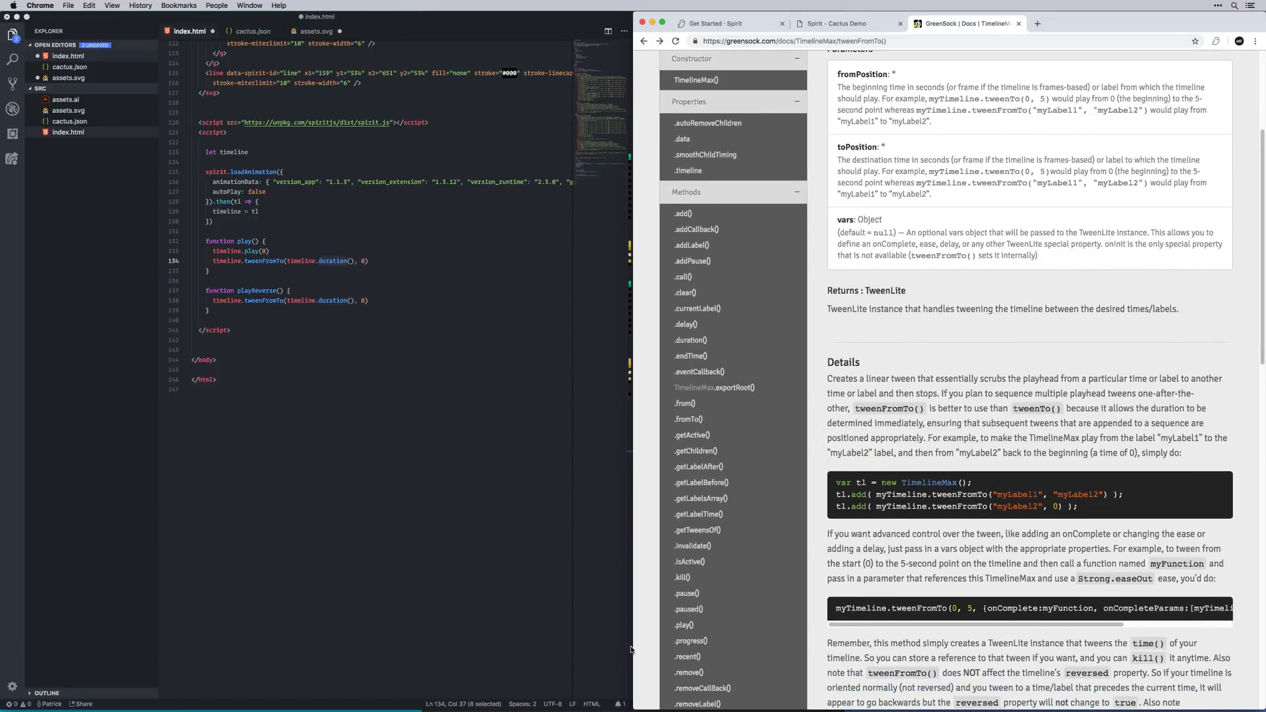
scroll(715, 664, "down", 2)
scroll(715, 664, "down", 3)
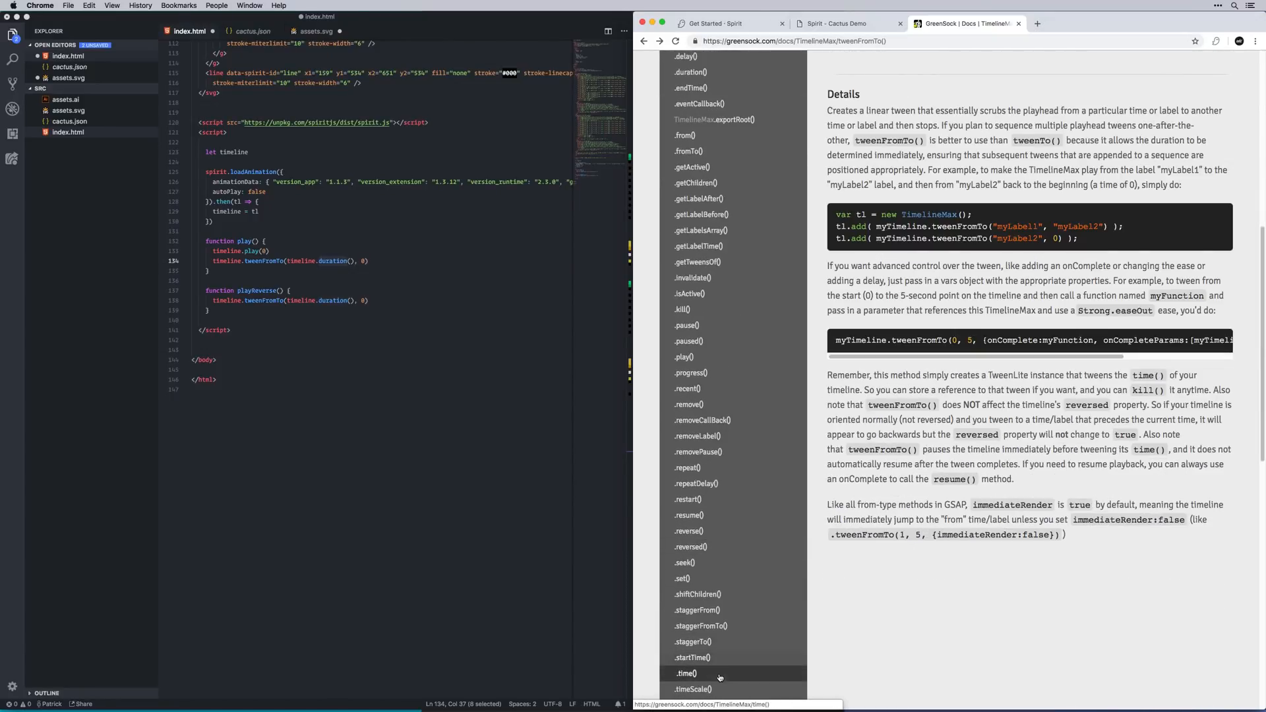
left_click(719, 678)
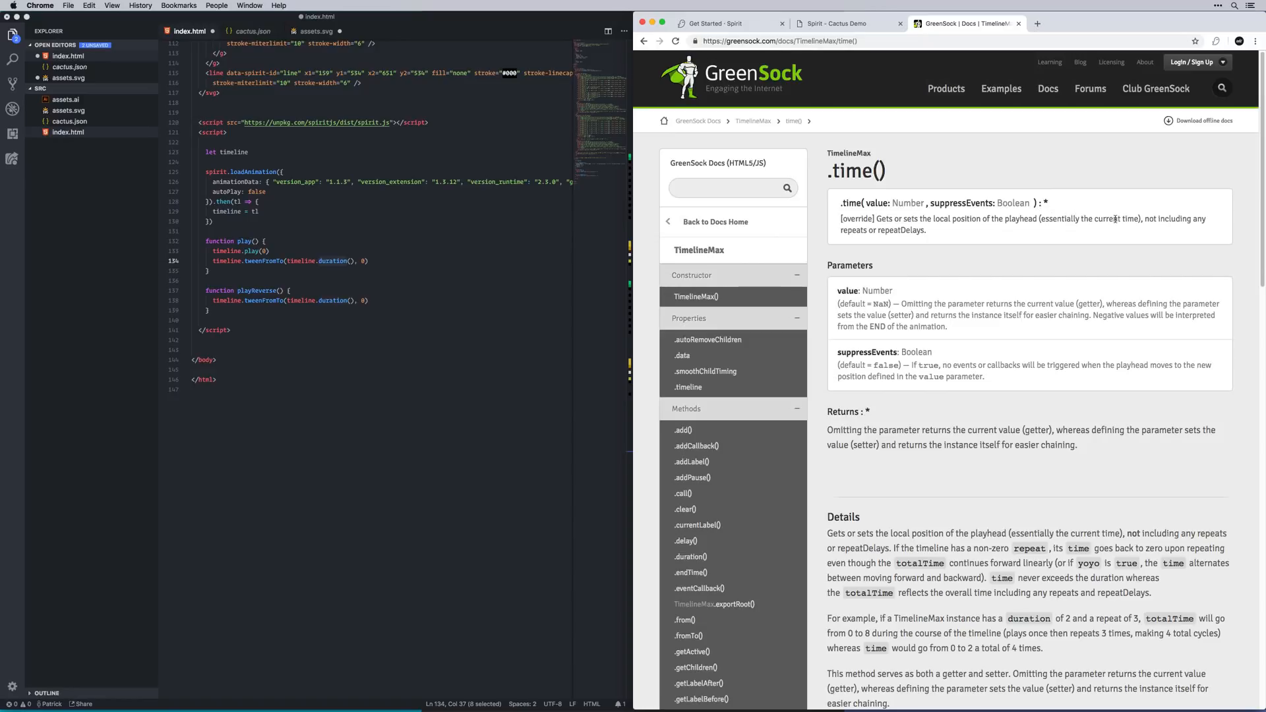
- Change the first argument of the tweenFromTo call in the play function to timeline.time()
left_click(360, 313)
double_click(334, 260)
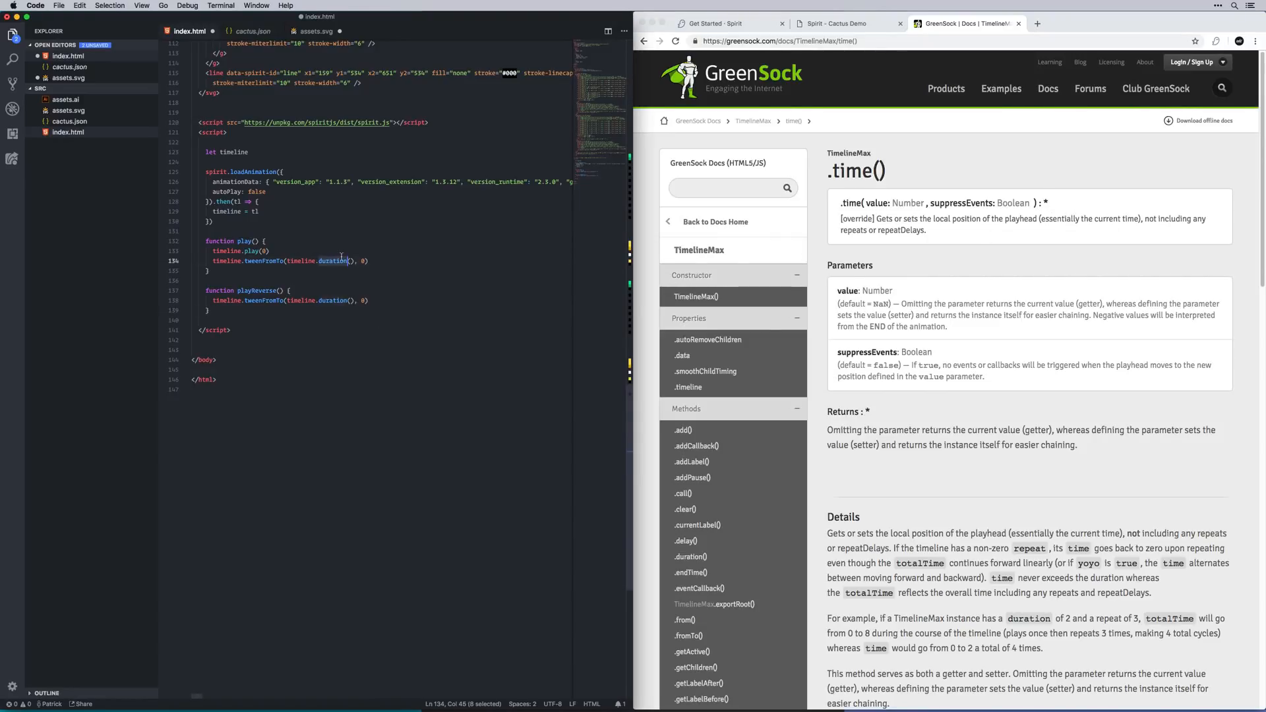
type("time")
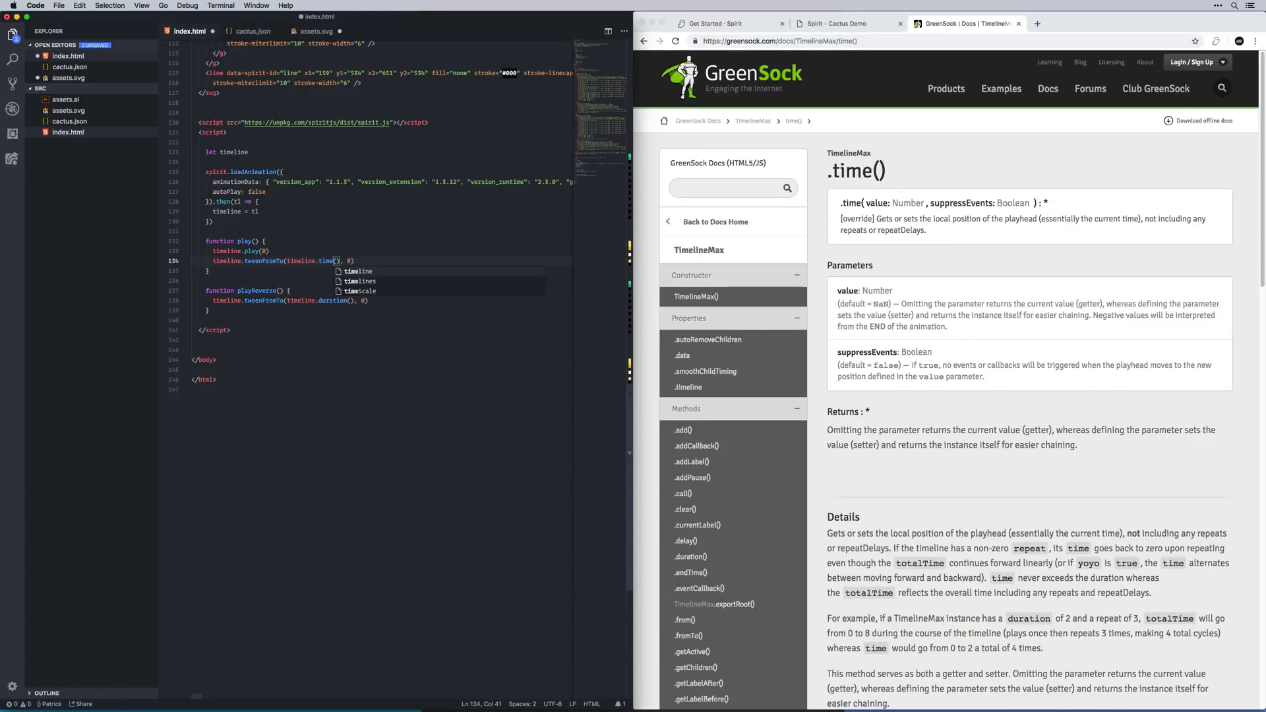
- Remove timeline.play(0) from the play function and set its tweenFromTo call's second argument to timeline.duration()
key("super+Right")
key("Up")
key("shift+super+Left")
key("shift+super+Left")
key("BackSpace")
key("BackSpace")
key("Down")
key("super+Right")
key("Left")
key("BackSpace")
type("timeline.durati")
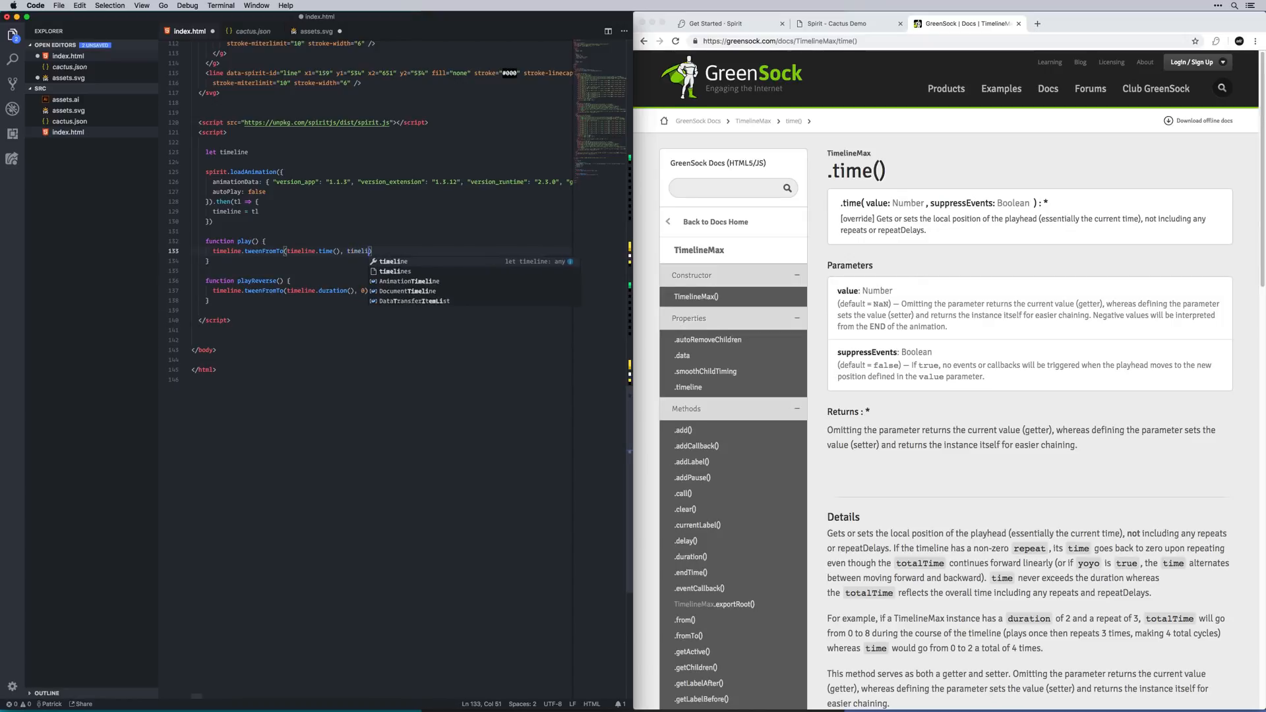
type("on()")
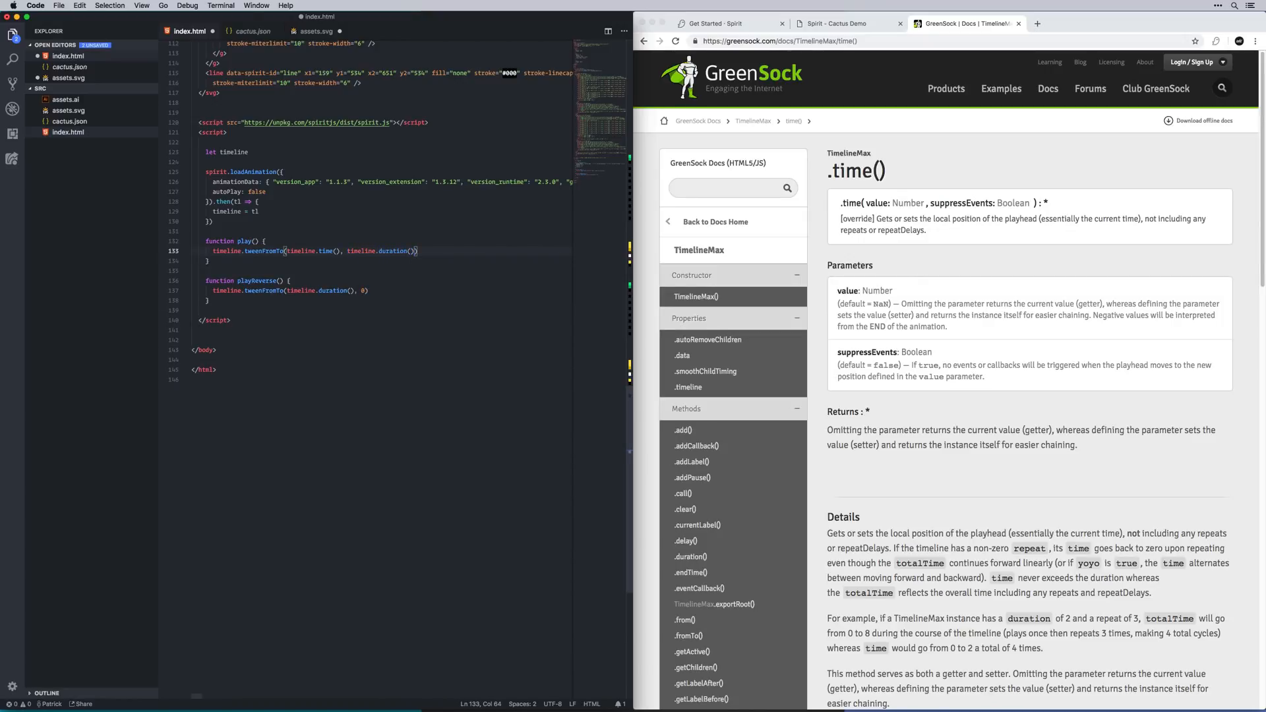
- Change the first argument of playReverse's tweenFromTo call to timeline.time() and save index.html
key("Down")
key("Down")
key("Down")
key("Down")
key("Left")
key("Left")
key("alt+BackSpace")
type("time")
key("super+s")
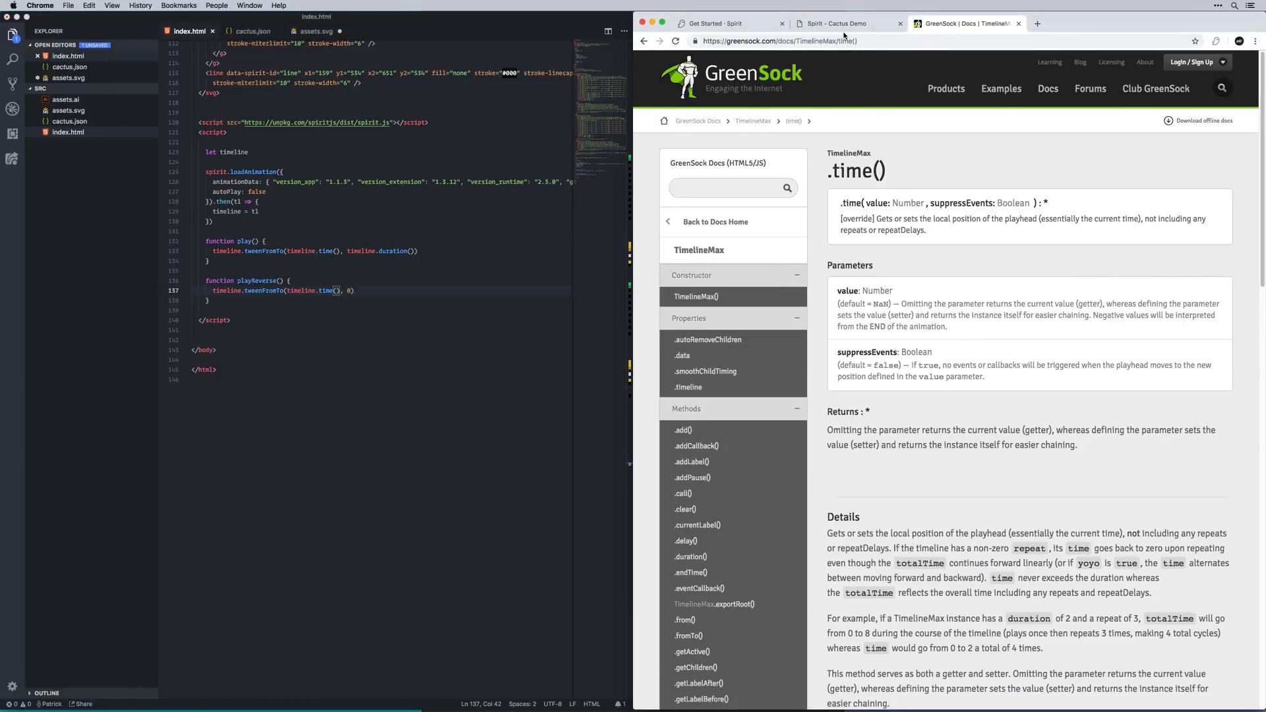
- Test switching the cactus animation's direction mid-playback in Chrome by alternating the Play and Play Reversed buttons
left_click(846, 25)
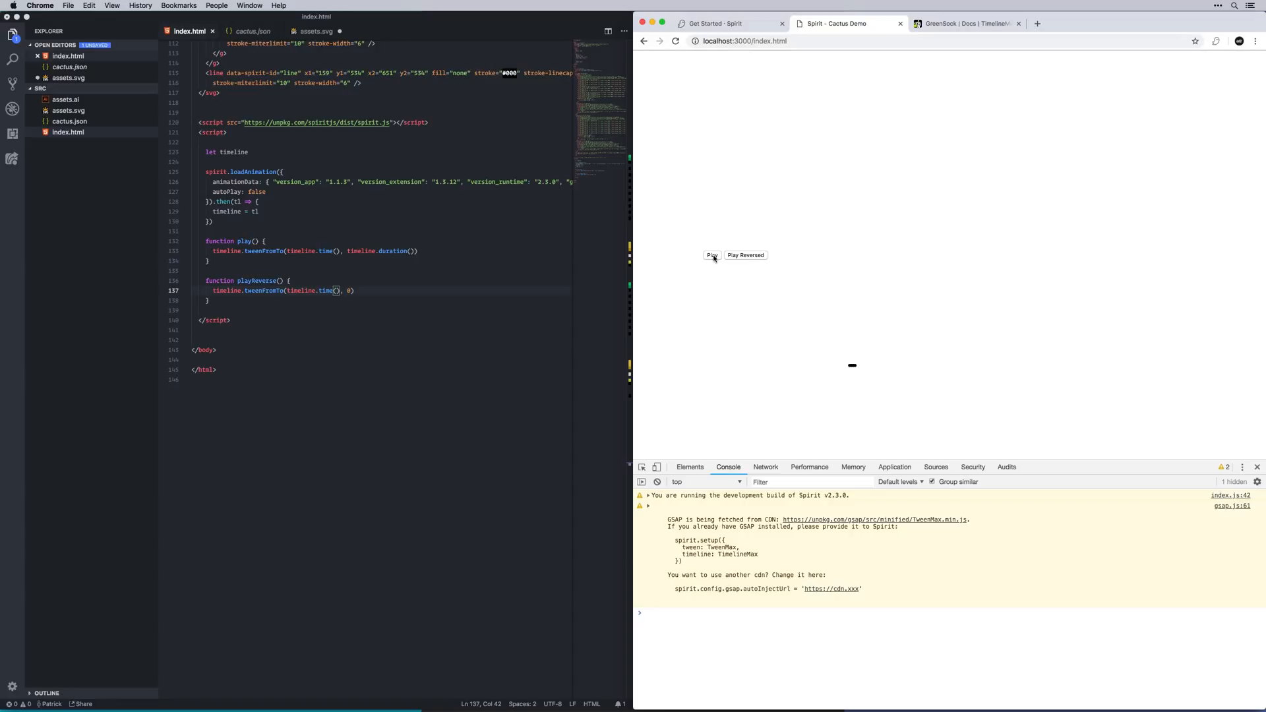
left_click(745, 256)
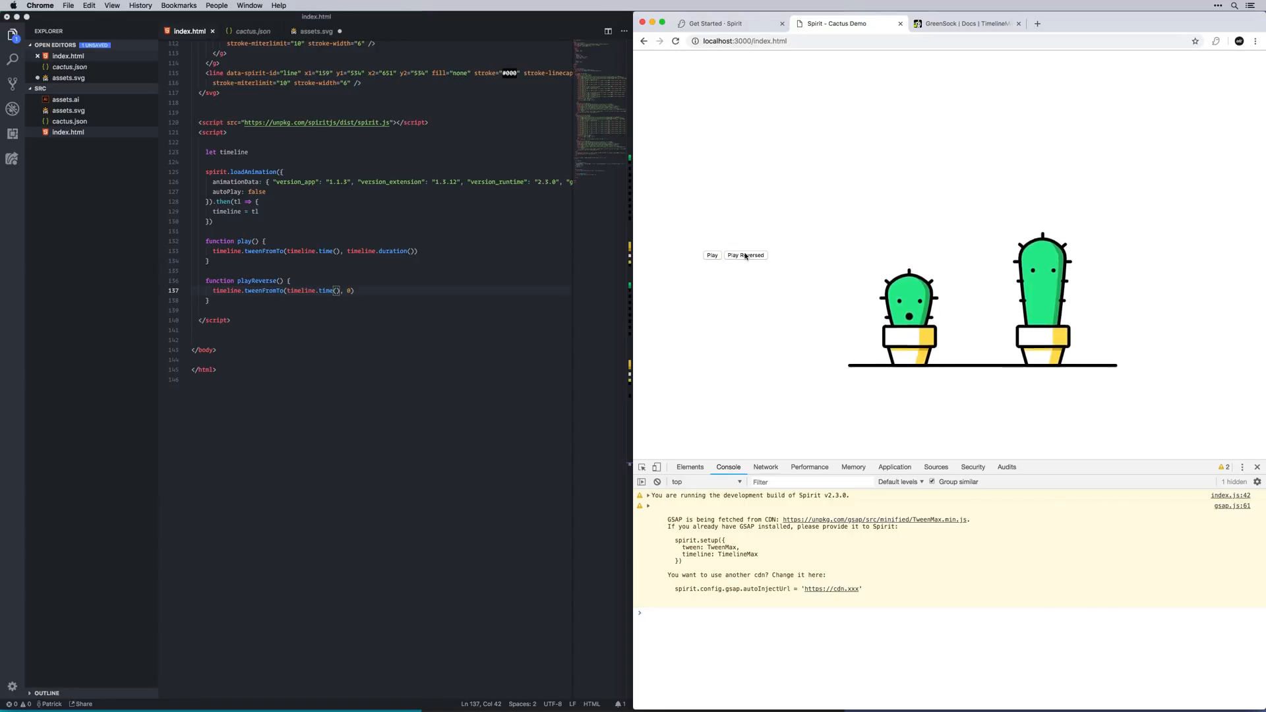
left_click(713, 257)
left_click(759, 257)
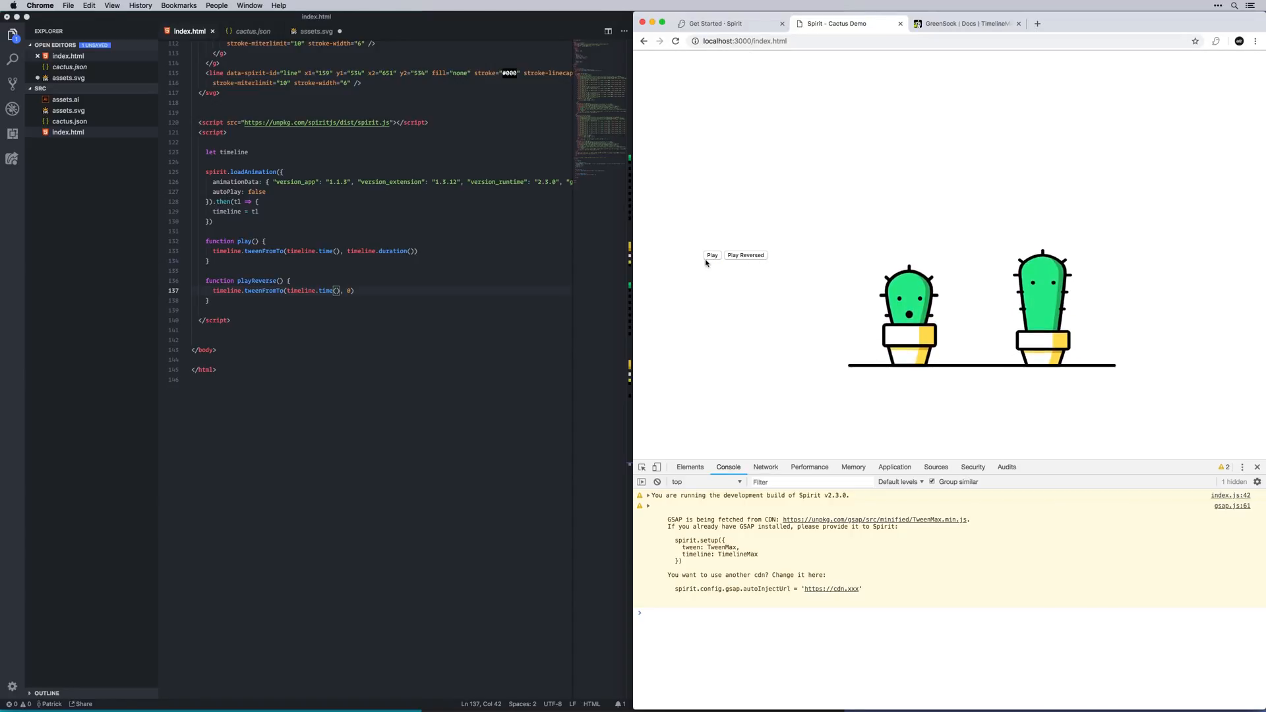
left_click(712, 256)
left_click(748, 257)
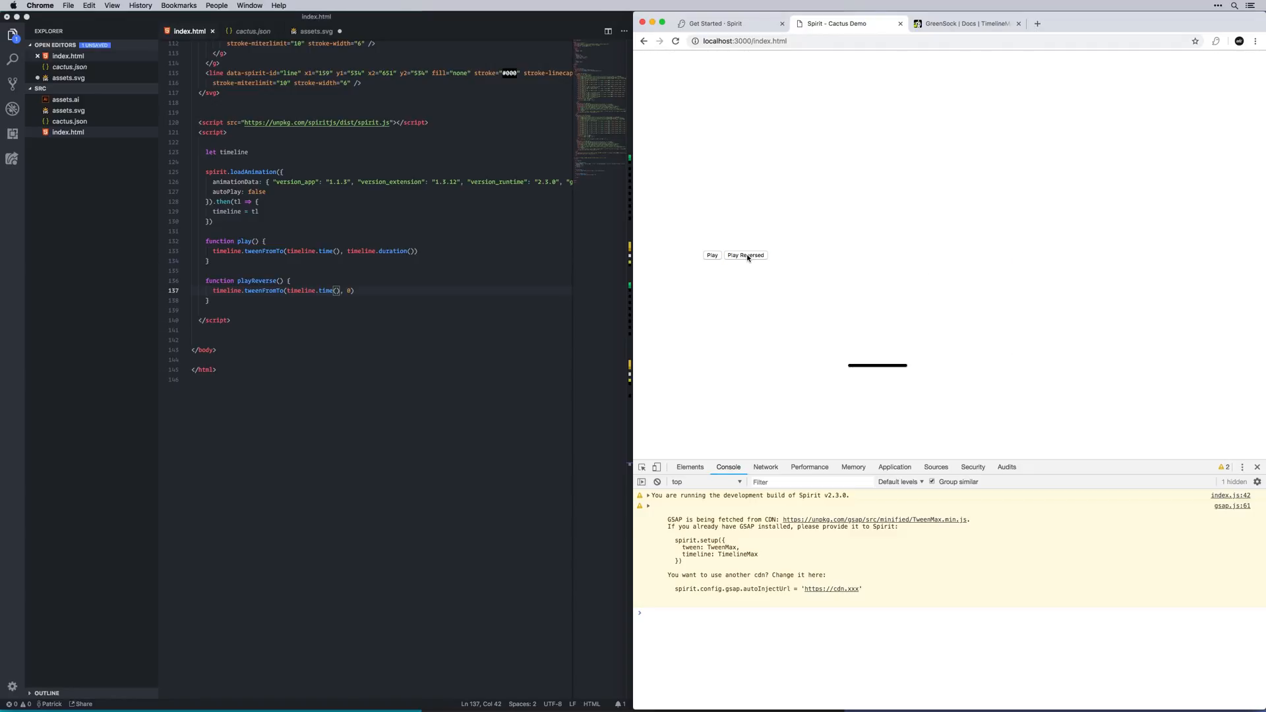
left_click(711, 256)
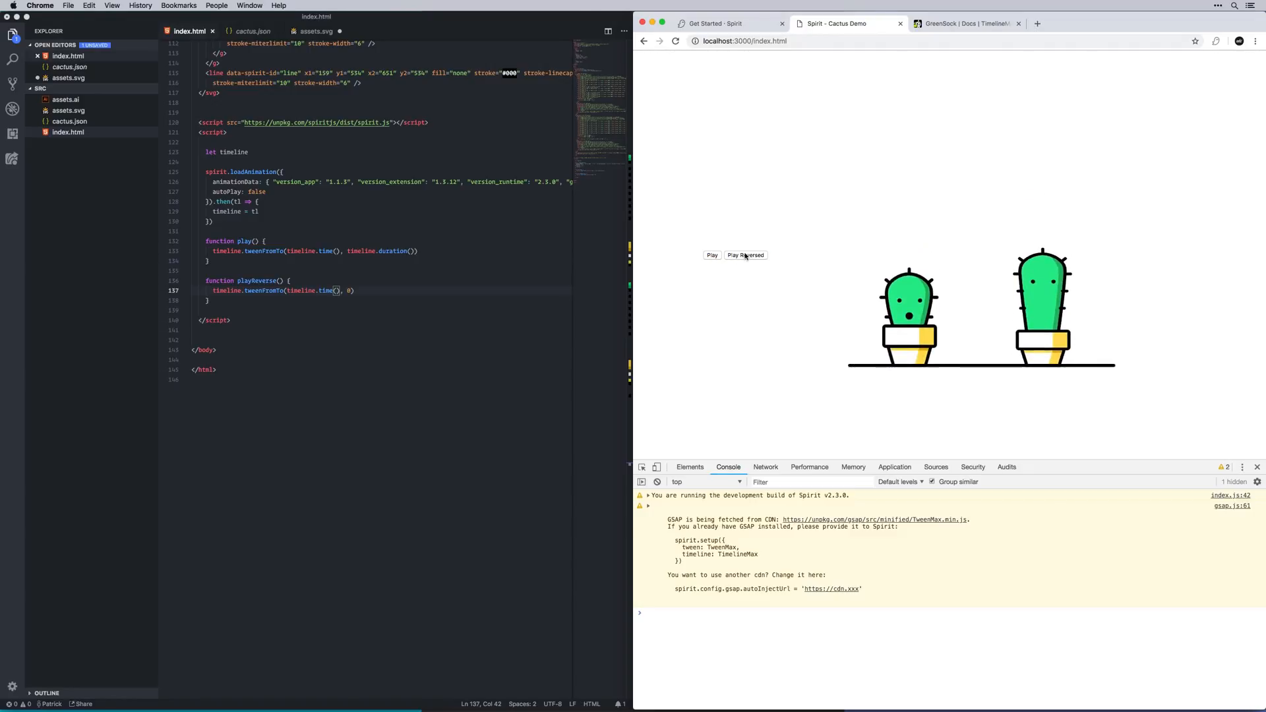
left_click(746, 256)
left_click(716, 256)
left_click(754, 257)
left_click(713, 258)
left_click(747, 257)
left_click(711, 256)
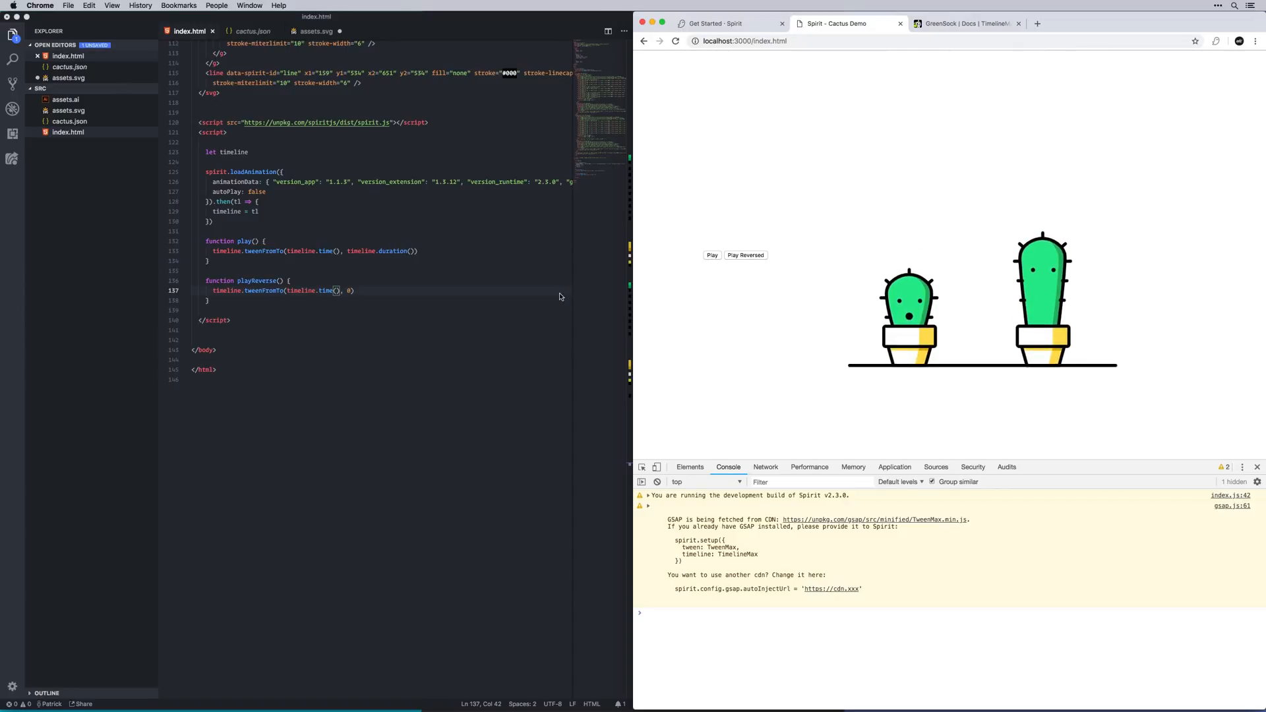